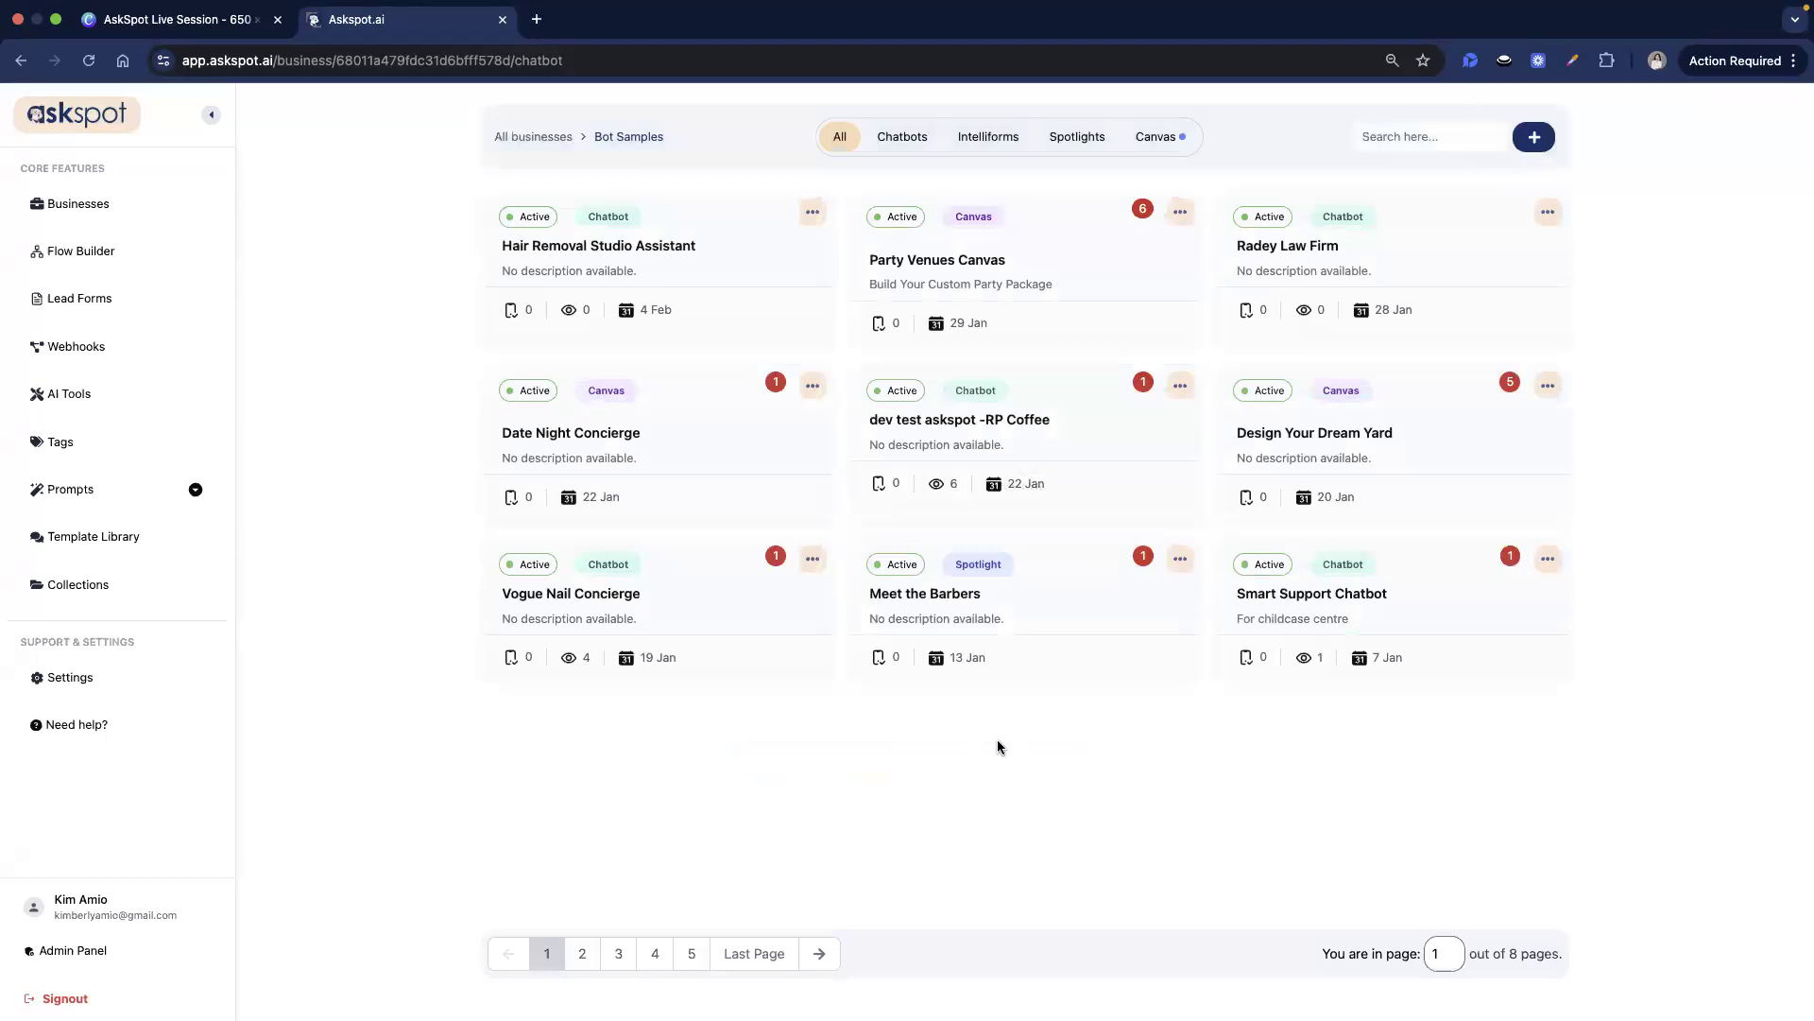
# Open the Hair Removal Studio Assistant chatbot for editing and bring up the laserbymonica.com website for reference
pyautogui.click(660, 251)
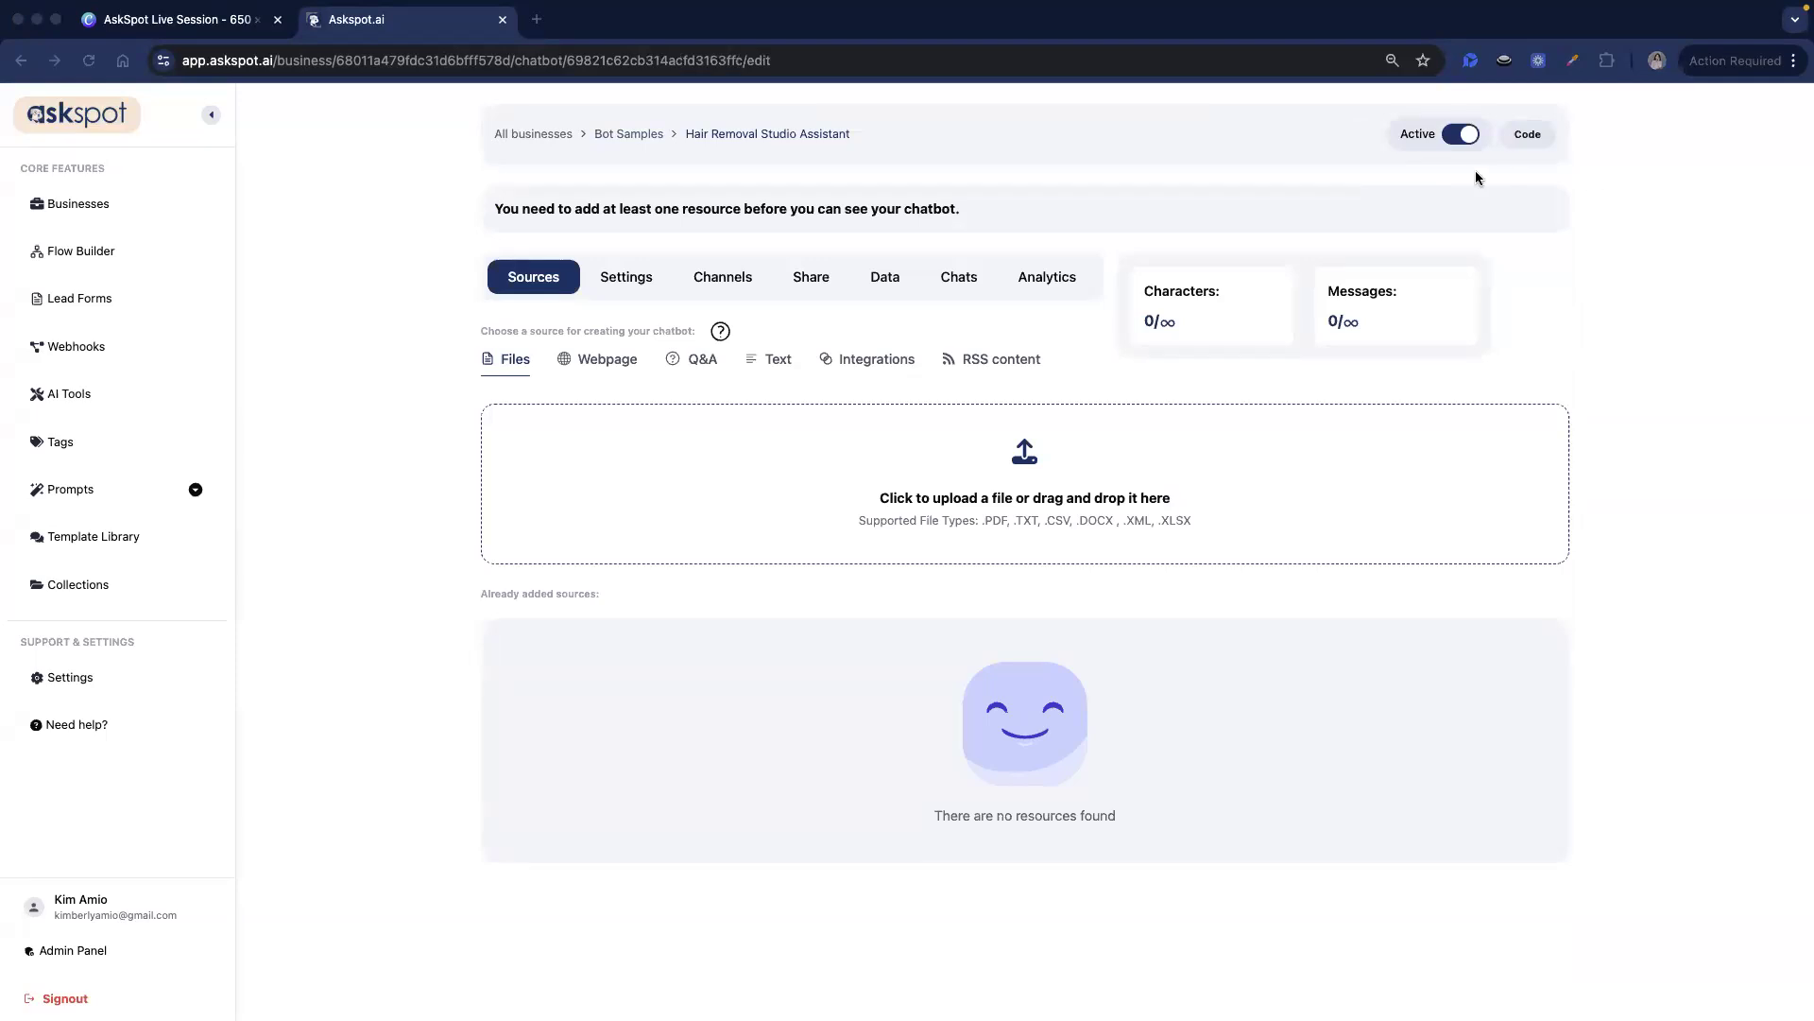
pyautogui.moveTo(1119, 271); pyautogui.dragTo(1111, 282)
pyautogui.moveTo(222, 282); pyautogui.dragTo(1387, 242)
pyautogui.moveTo(586, 45); pyautogui.dragTo(577, 38)
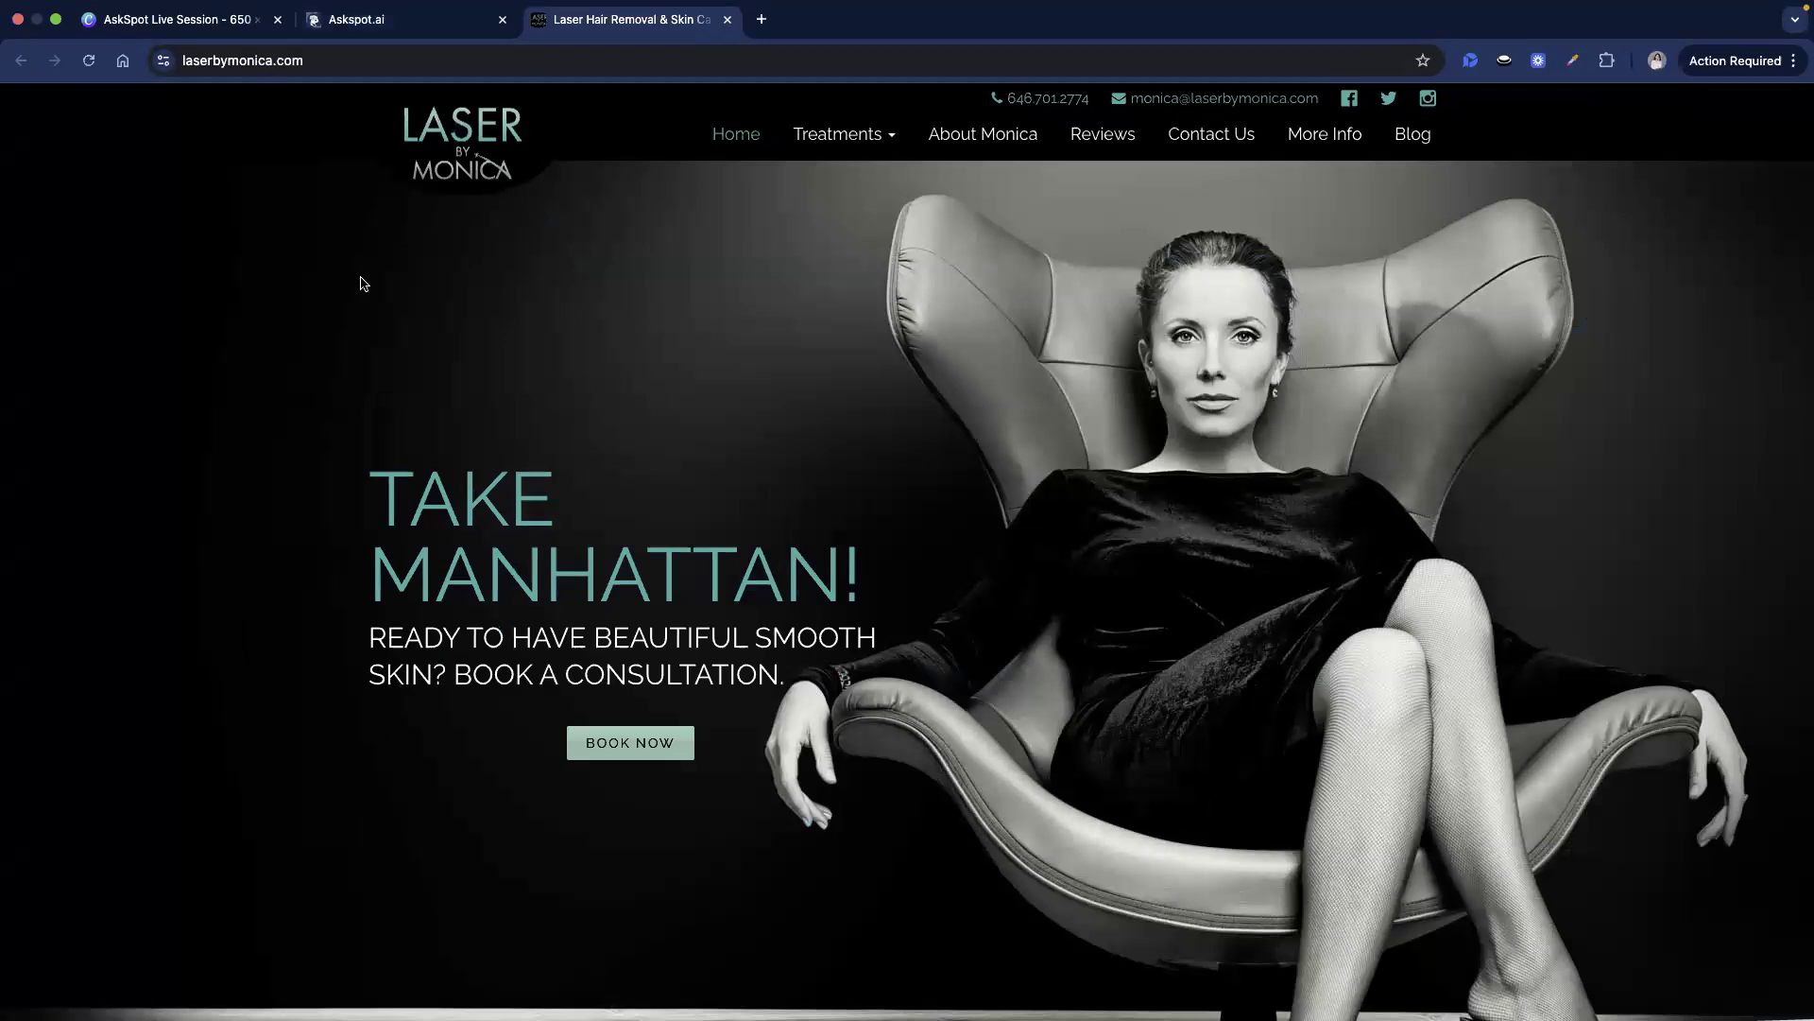
pyautogui.click(352, 21)
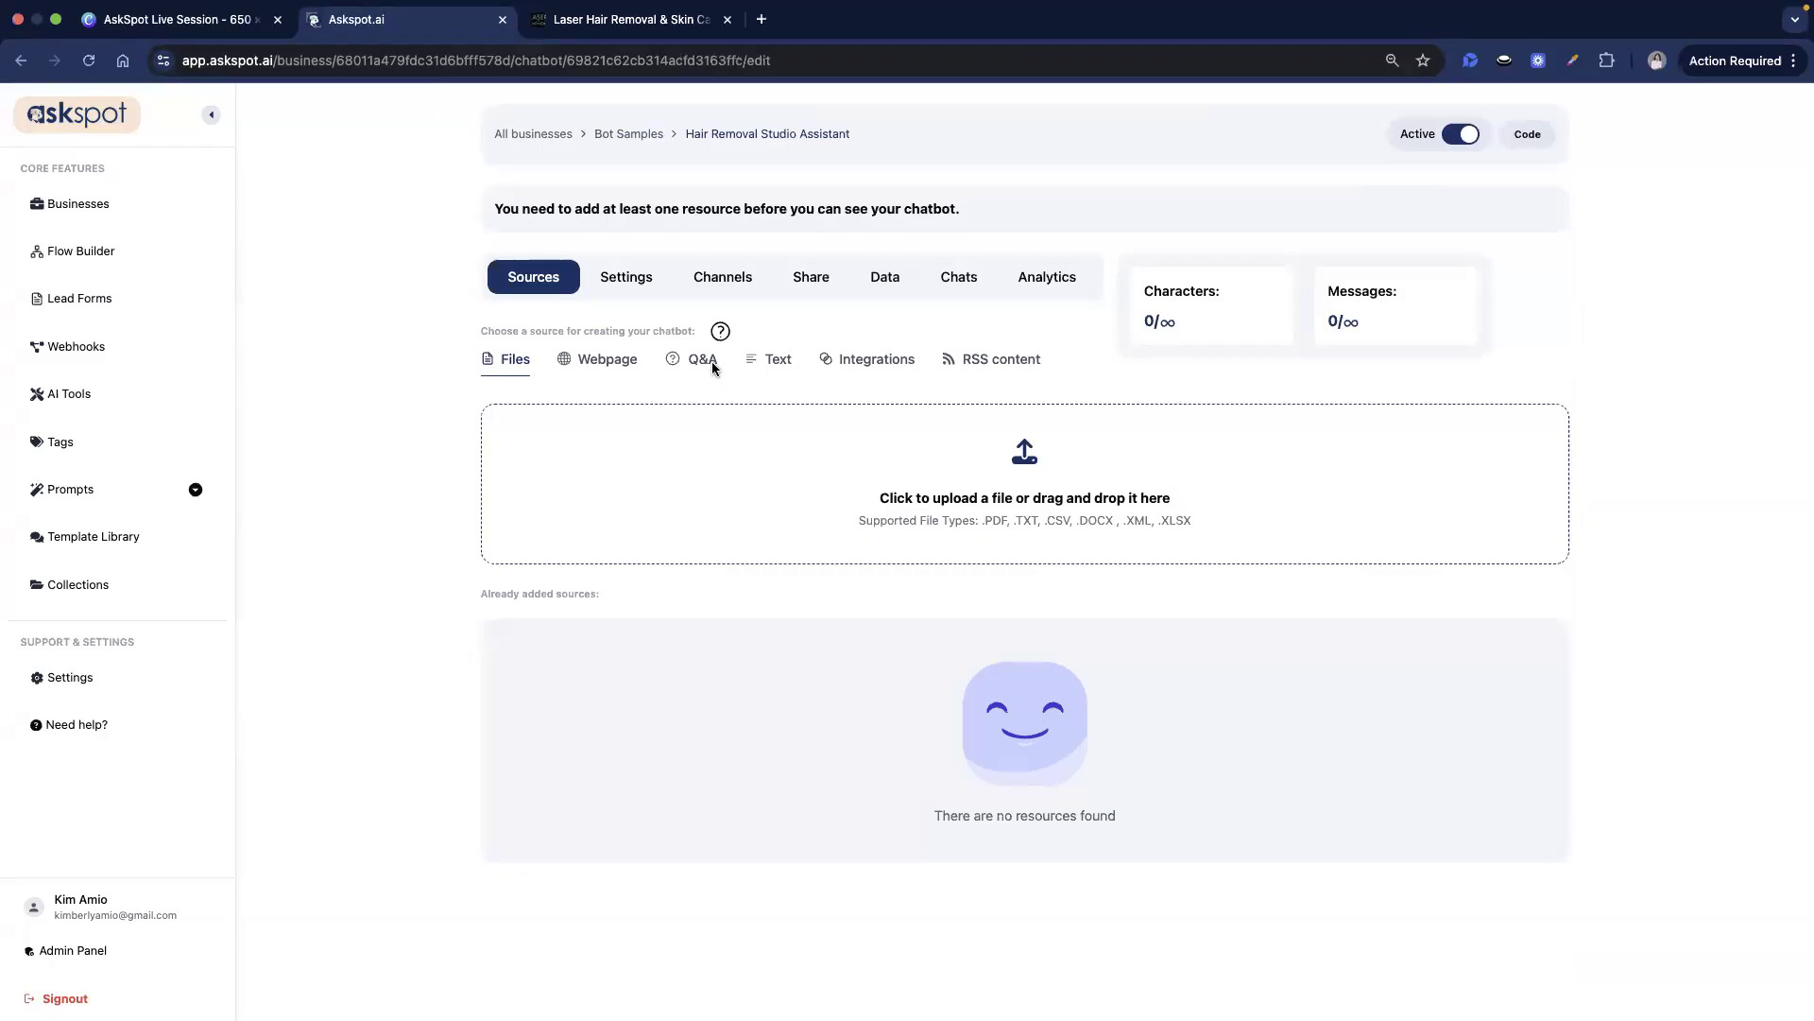
# Copy the laserbymonica.com address from its page and add it to the chatbot as a webpage source
pyautogui.click(616, 21)
pyautogui.rightClick(564, 68)
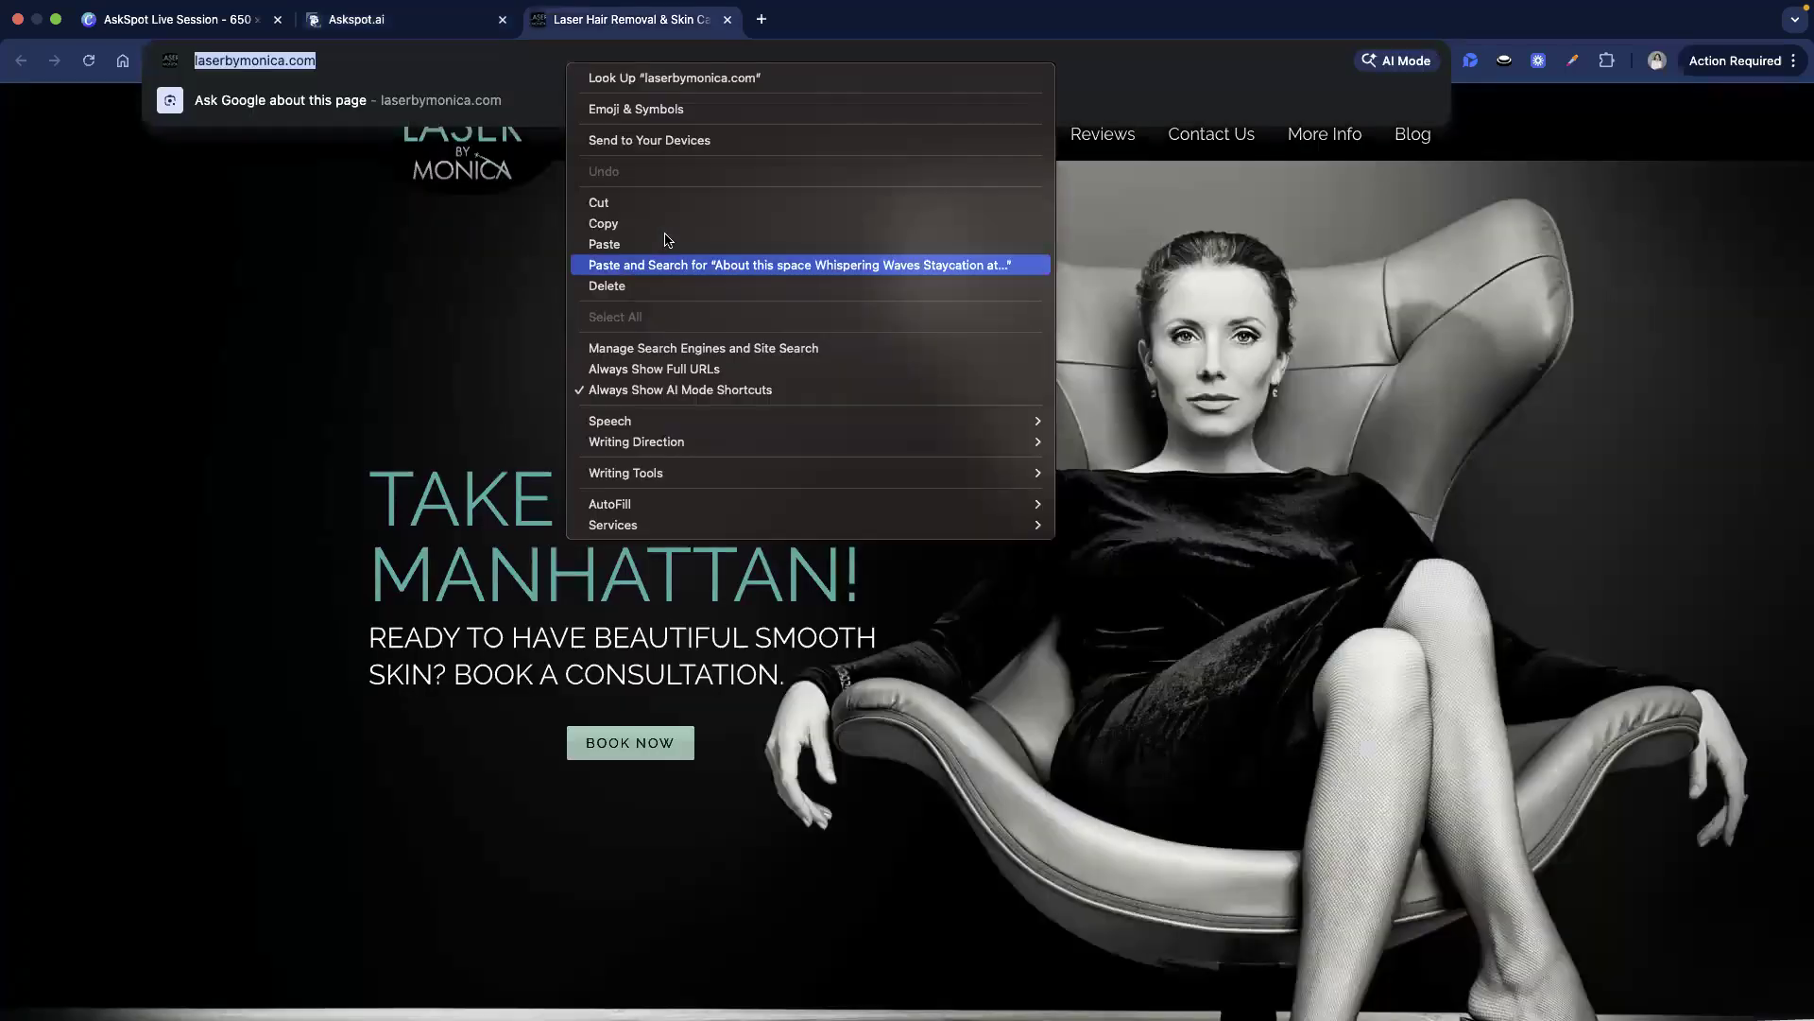
pyautogui.click(665, 233)
pyautogui.click(408, 41)
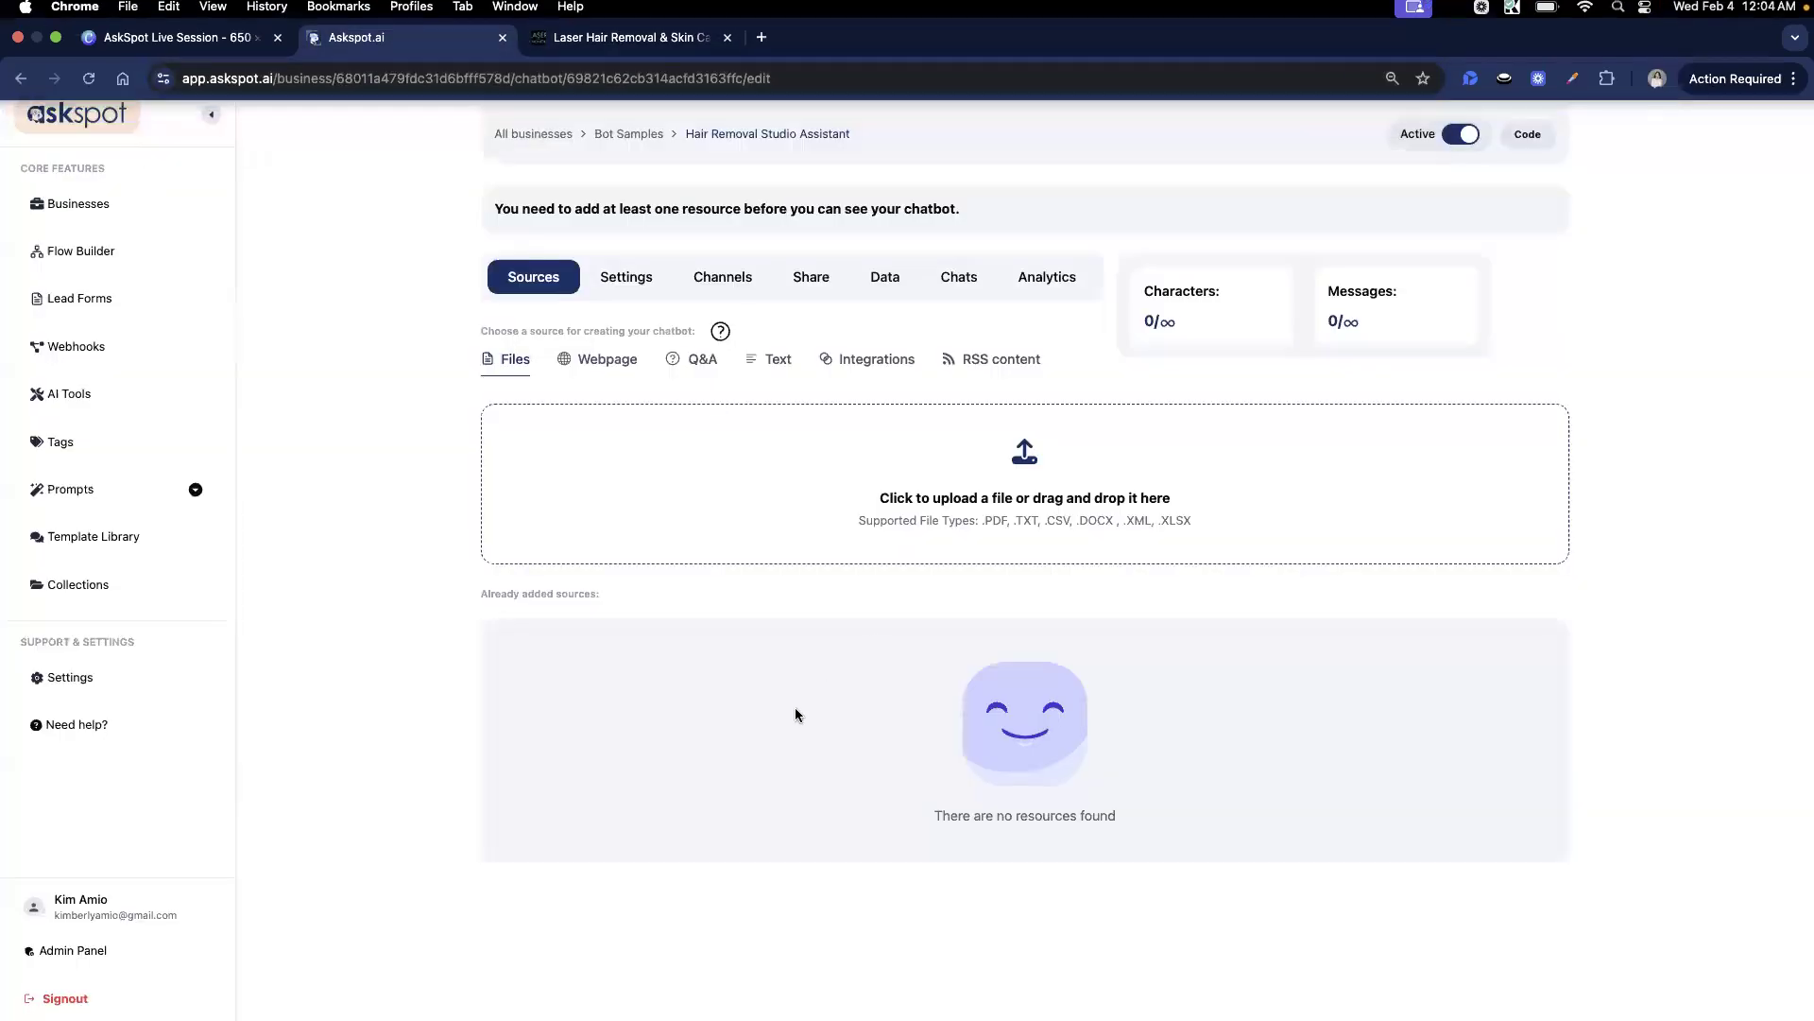
pyautogui.click(600, 365)
pyautogui.click(949, 454)
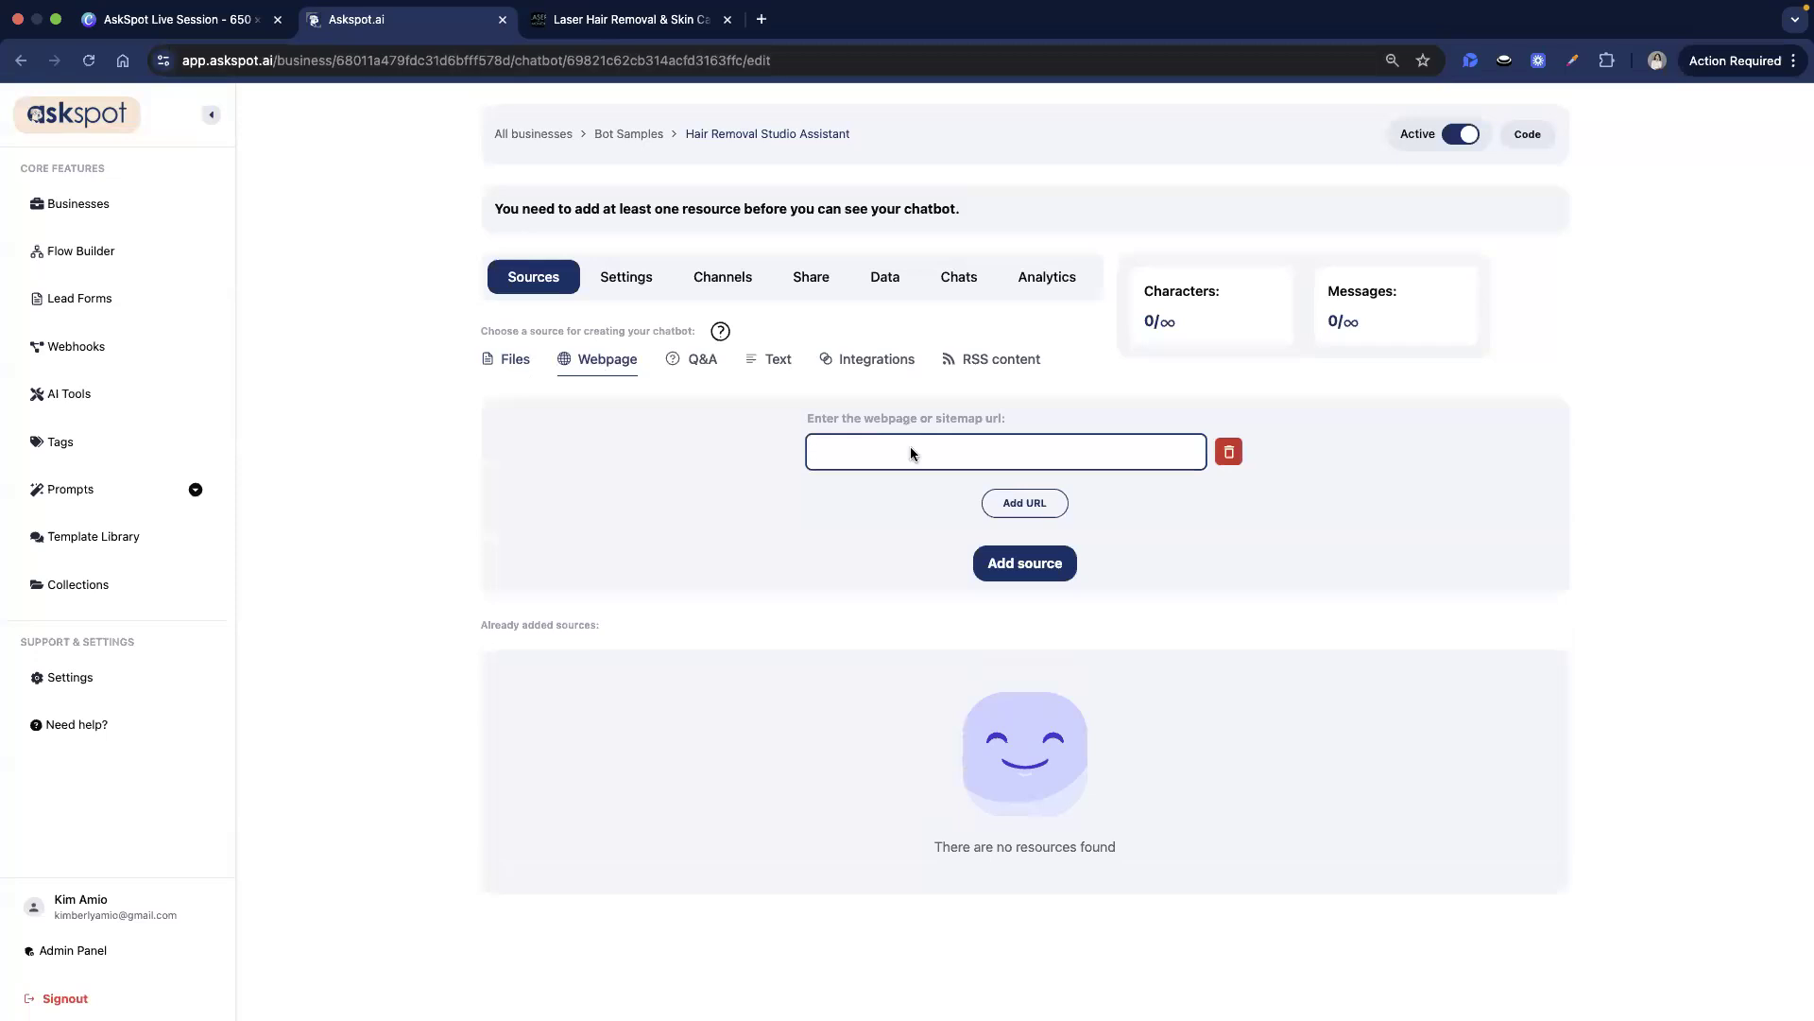
pyautogui.rightClick(910, 453)
pyautogui.click(1003, 615)
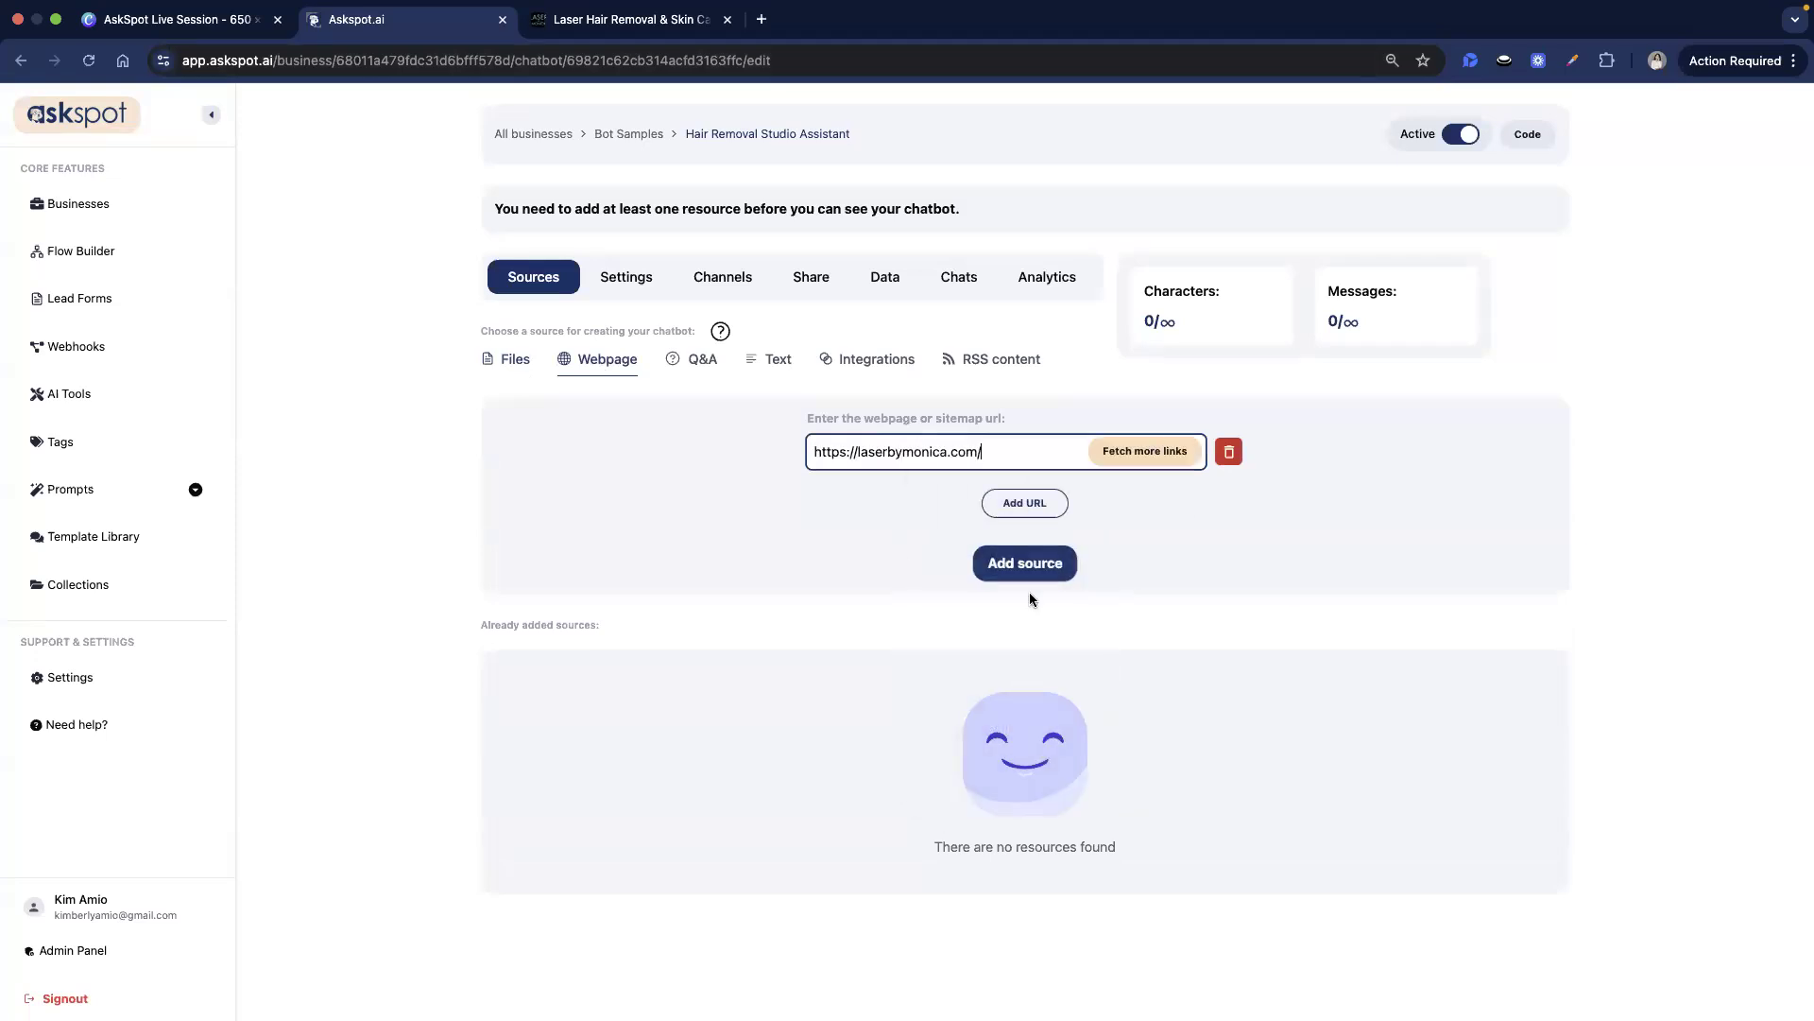
pyautogui.click(1023, 570)
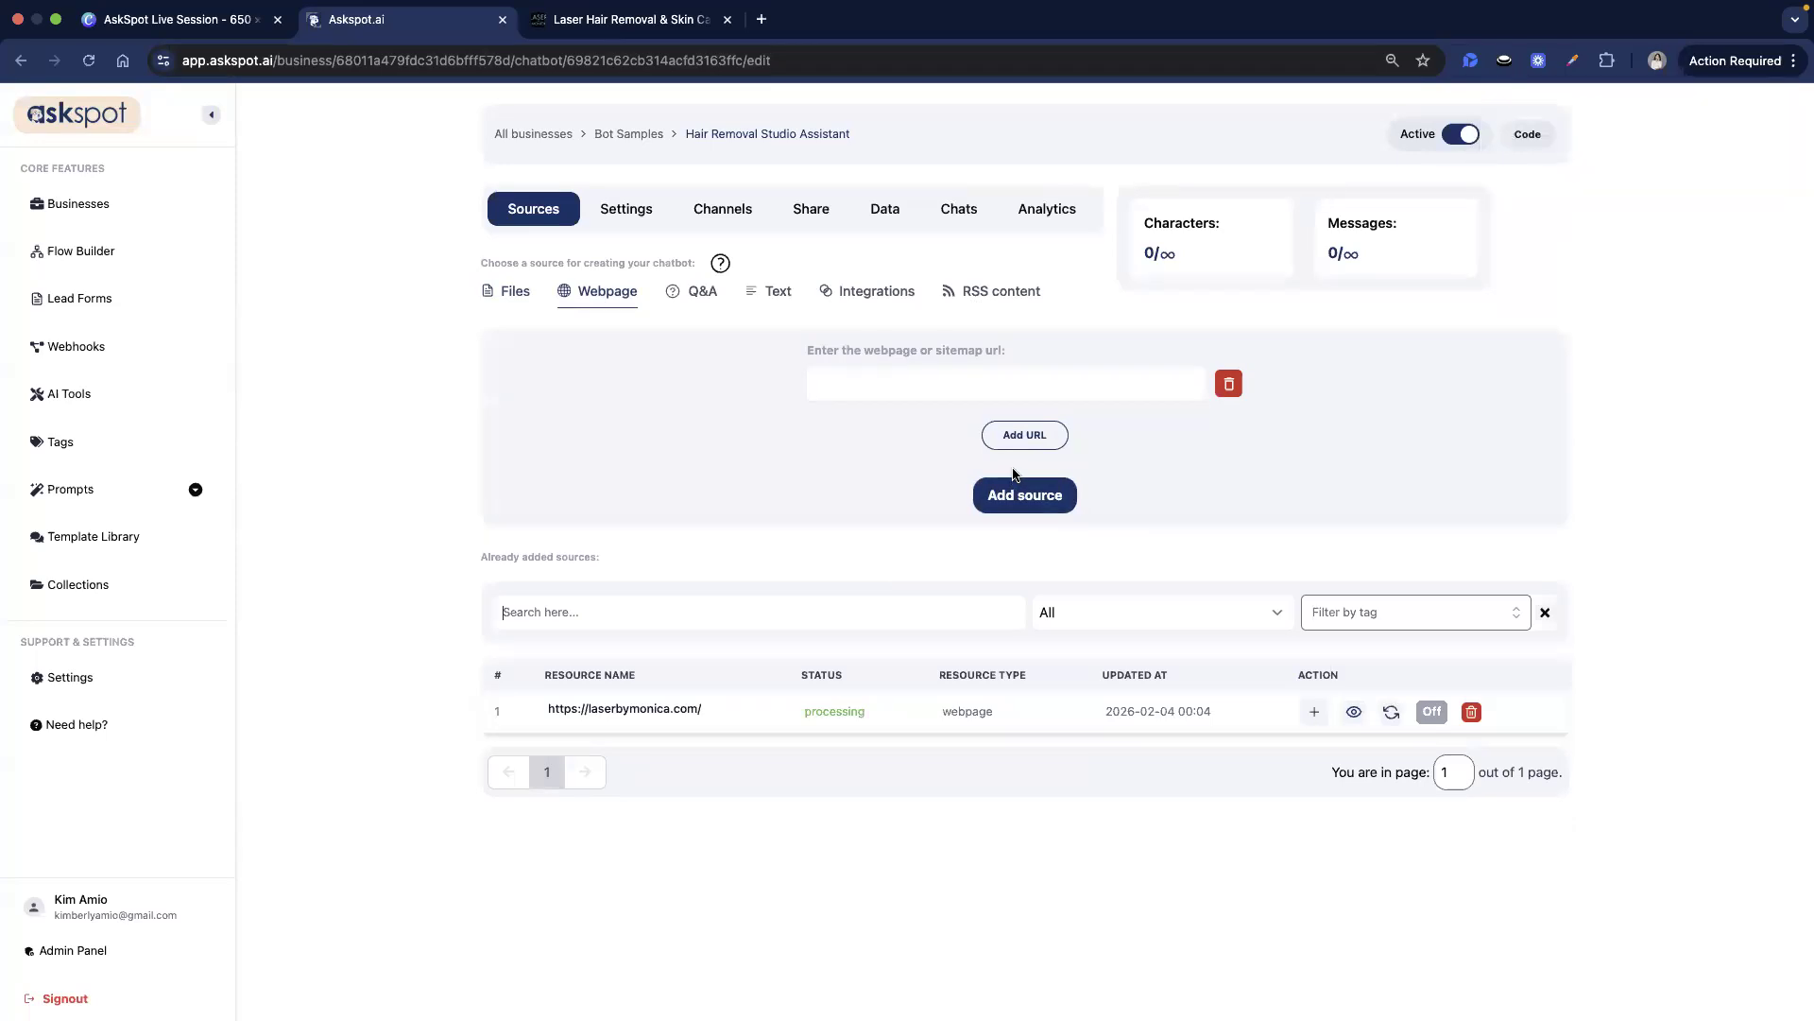
pyautogui.rightClick(938, 387)
pyautogui.click(1006, 551)
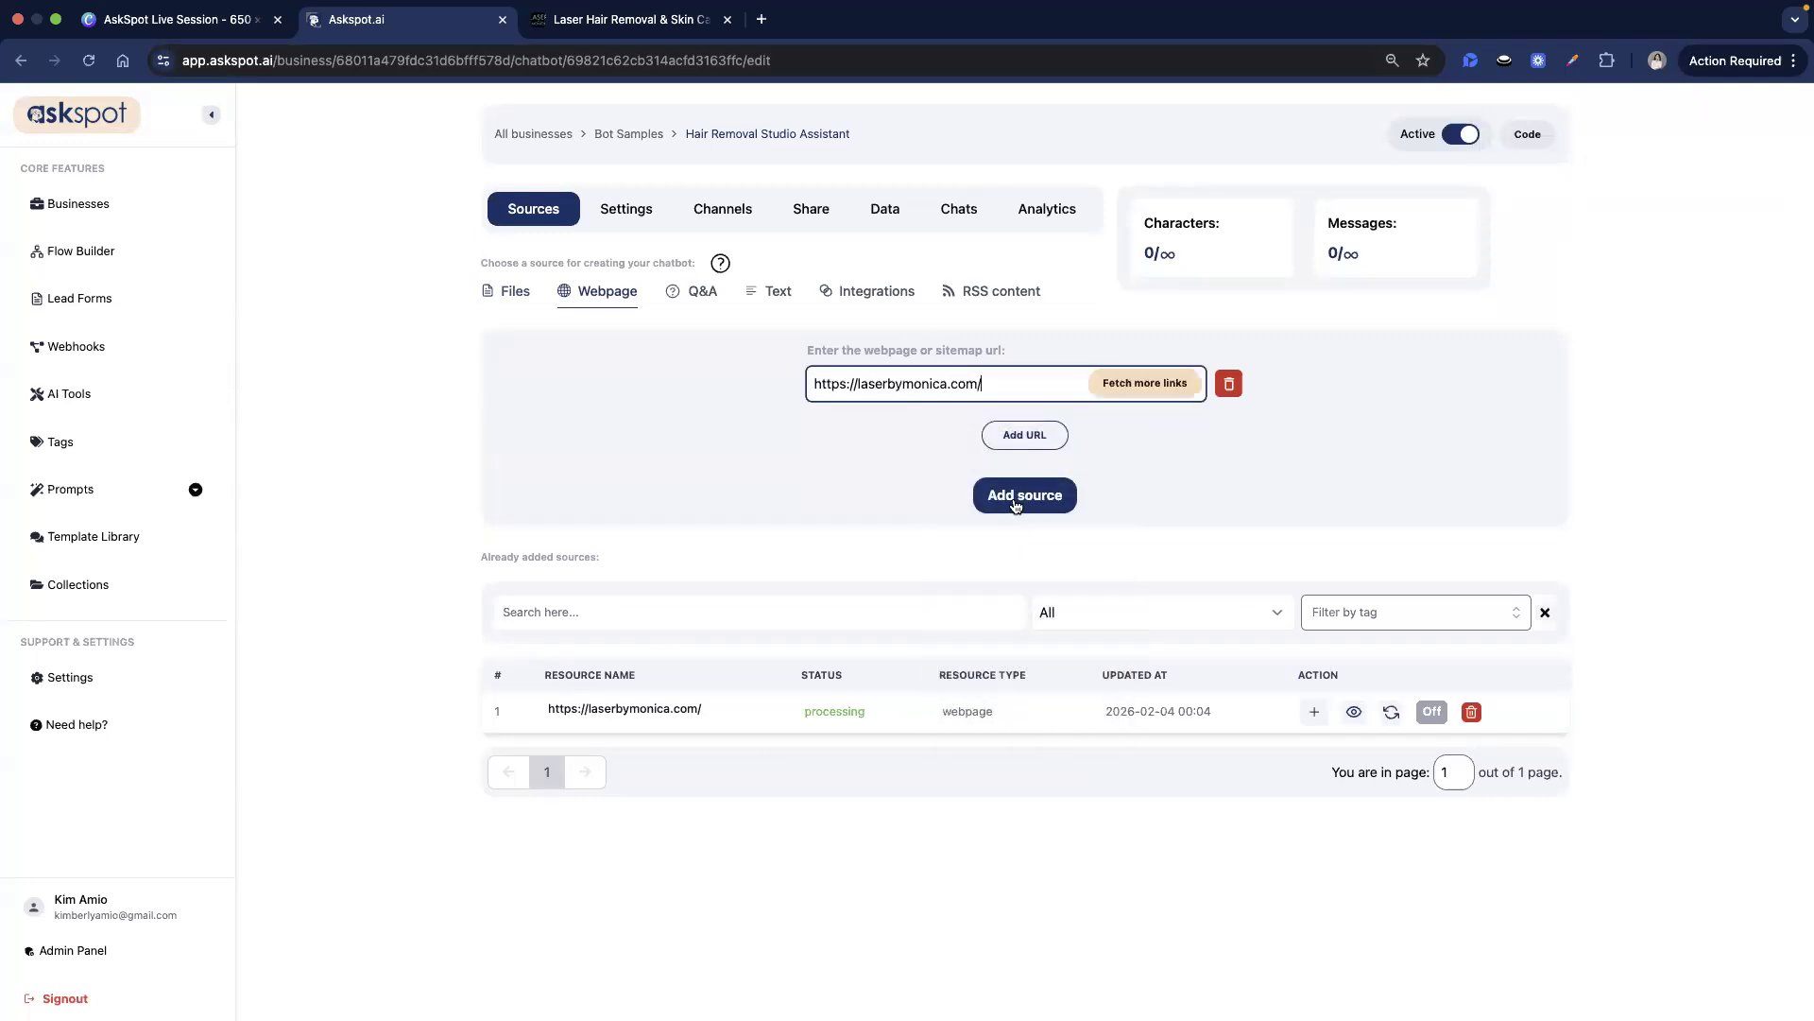
pyautogui.click(1126, 381)
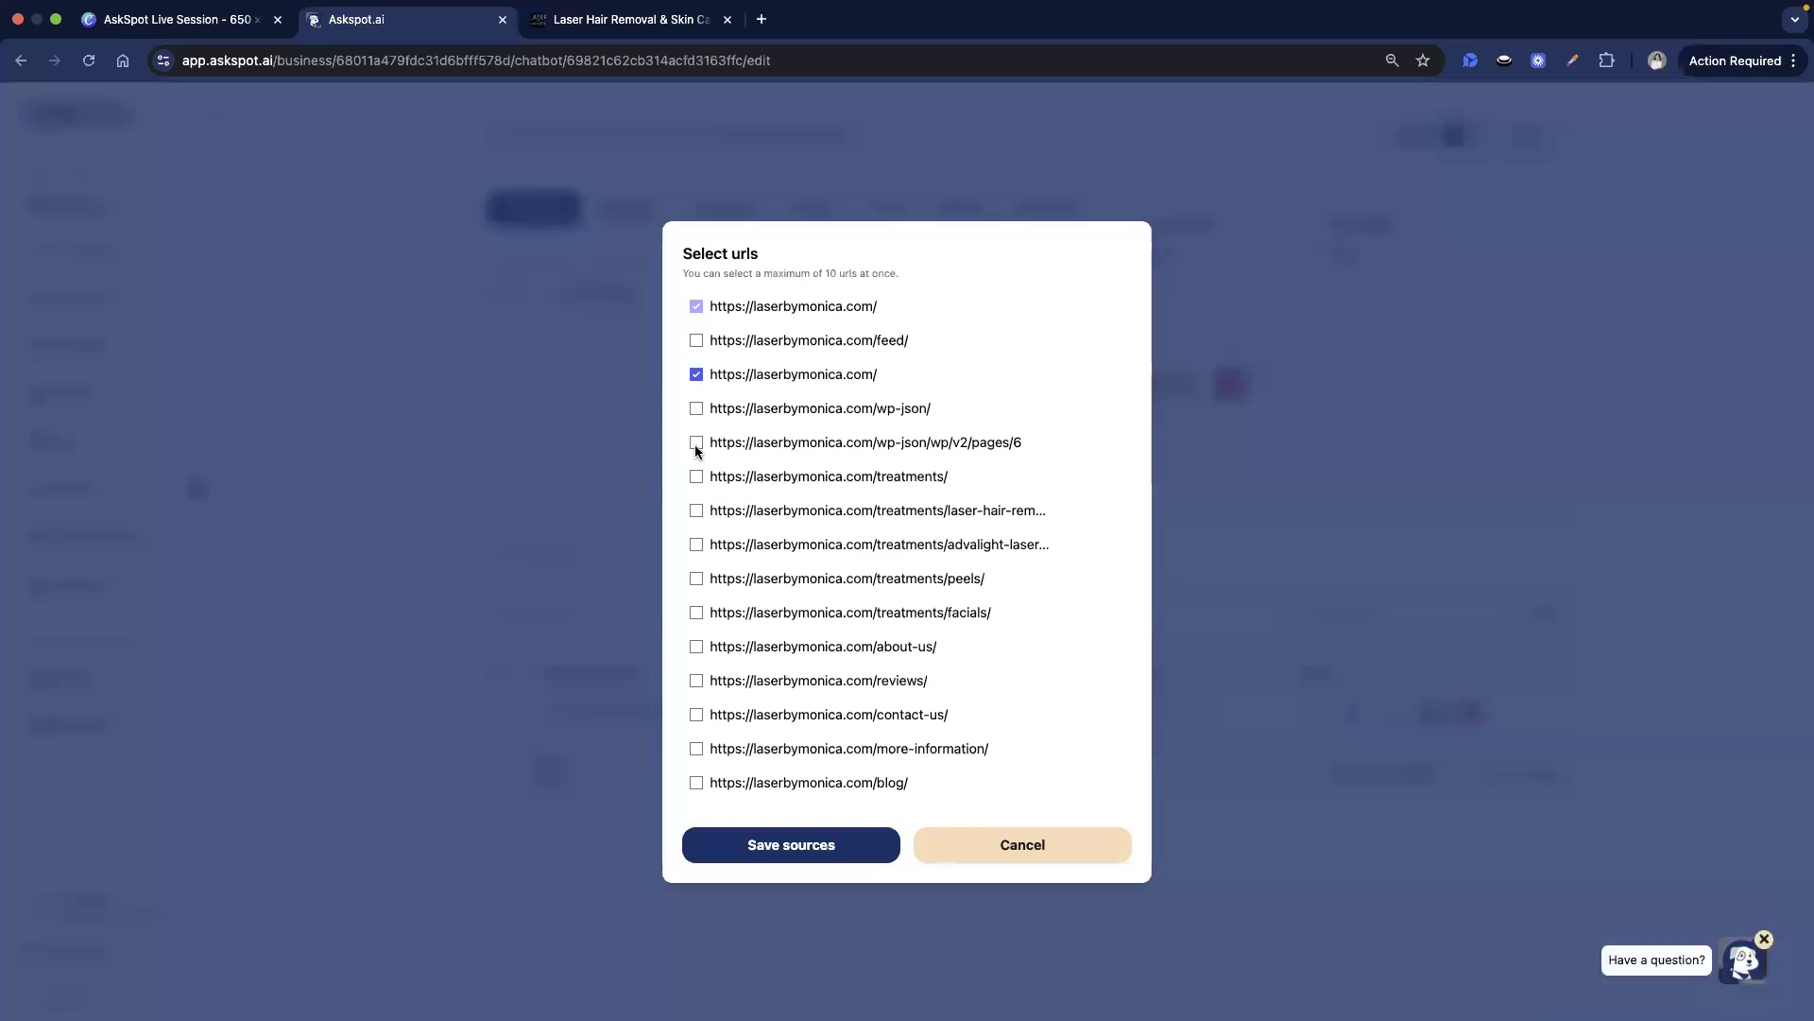
pyautogui.click(697, 477)
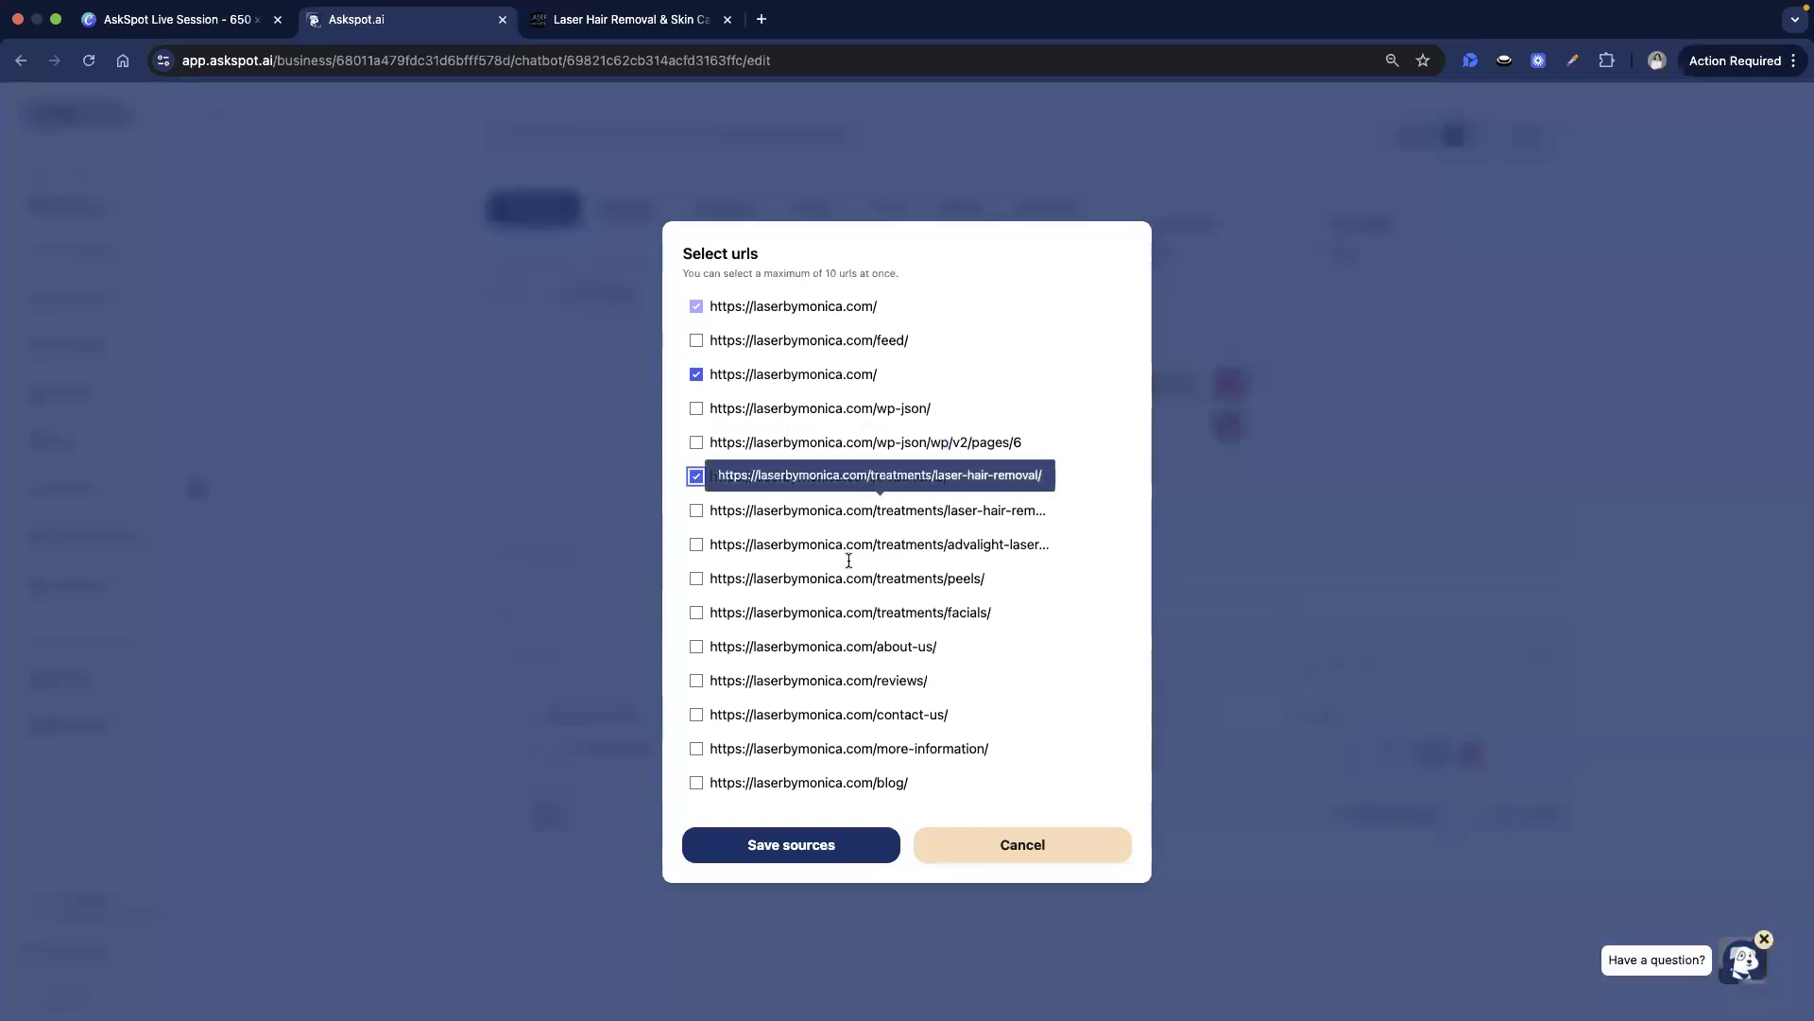
pyautogui.click(696, 647)
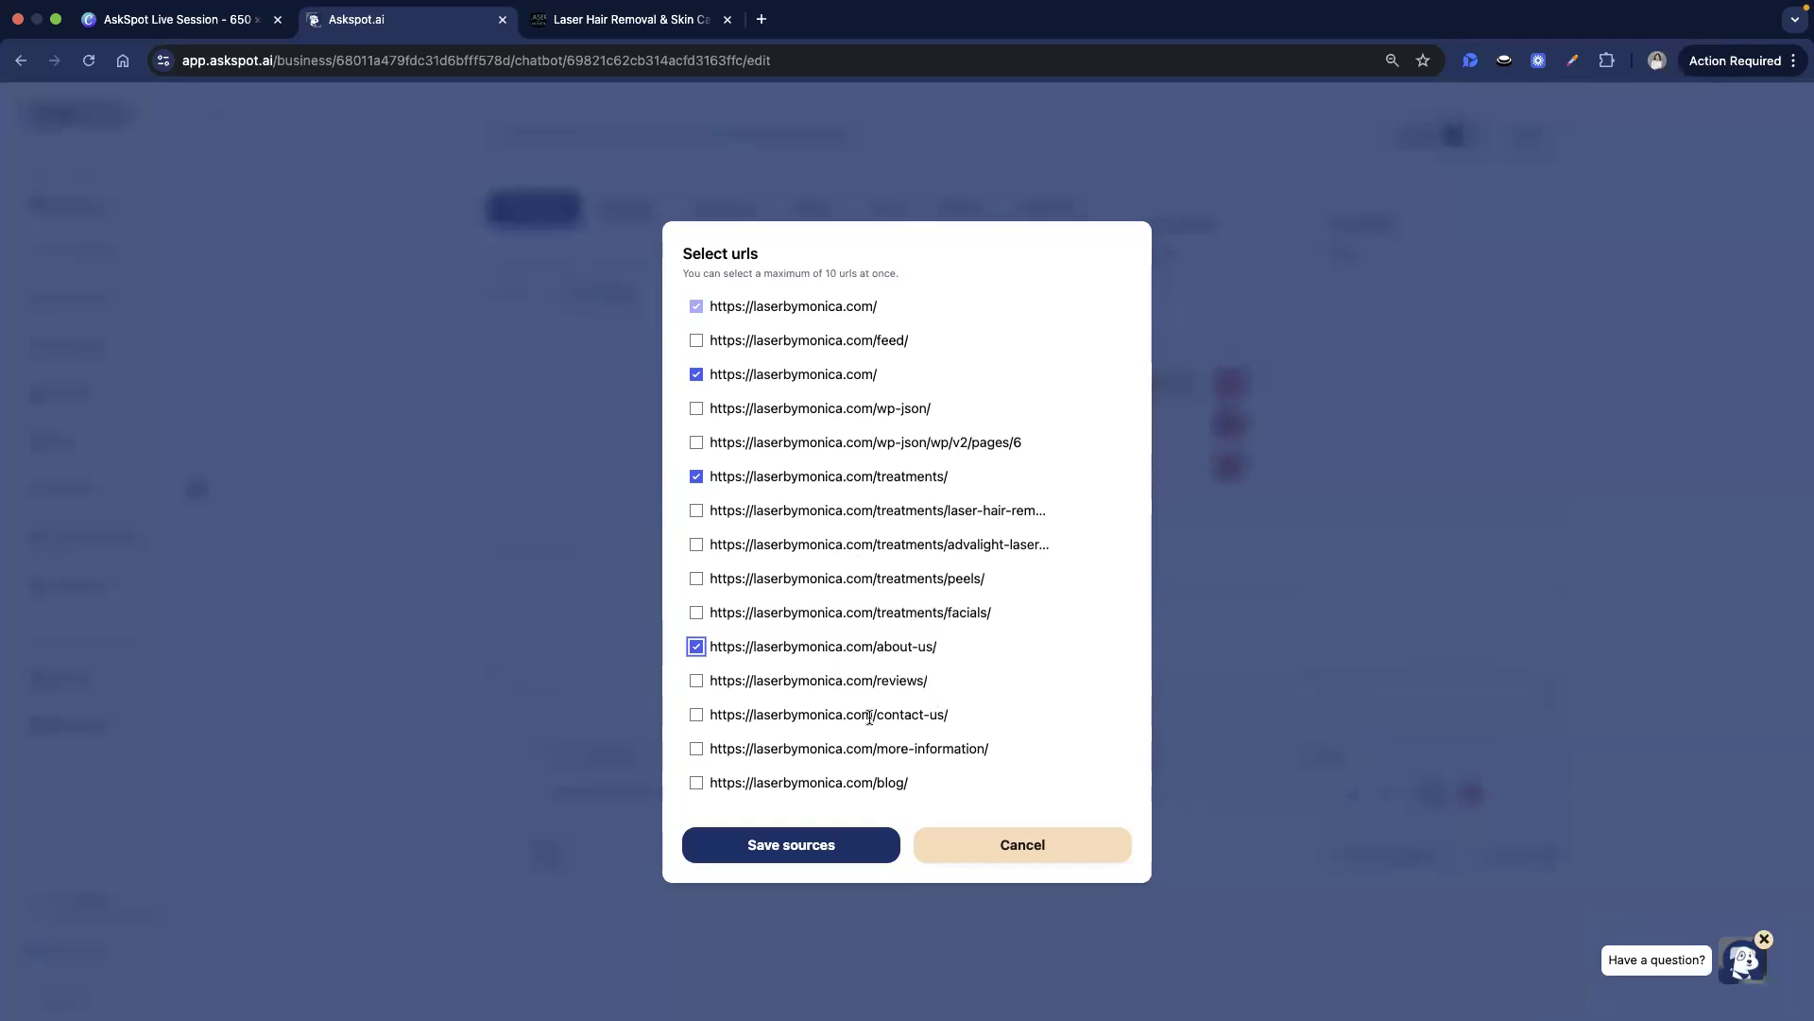
pyautogui.click(699, 716)
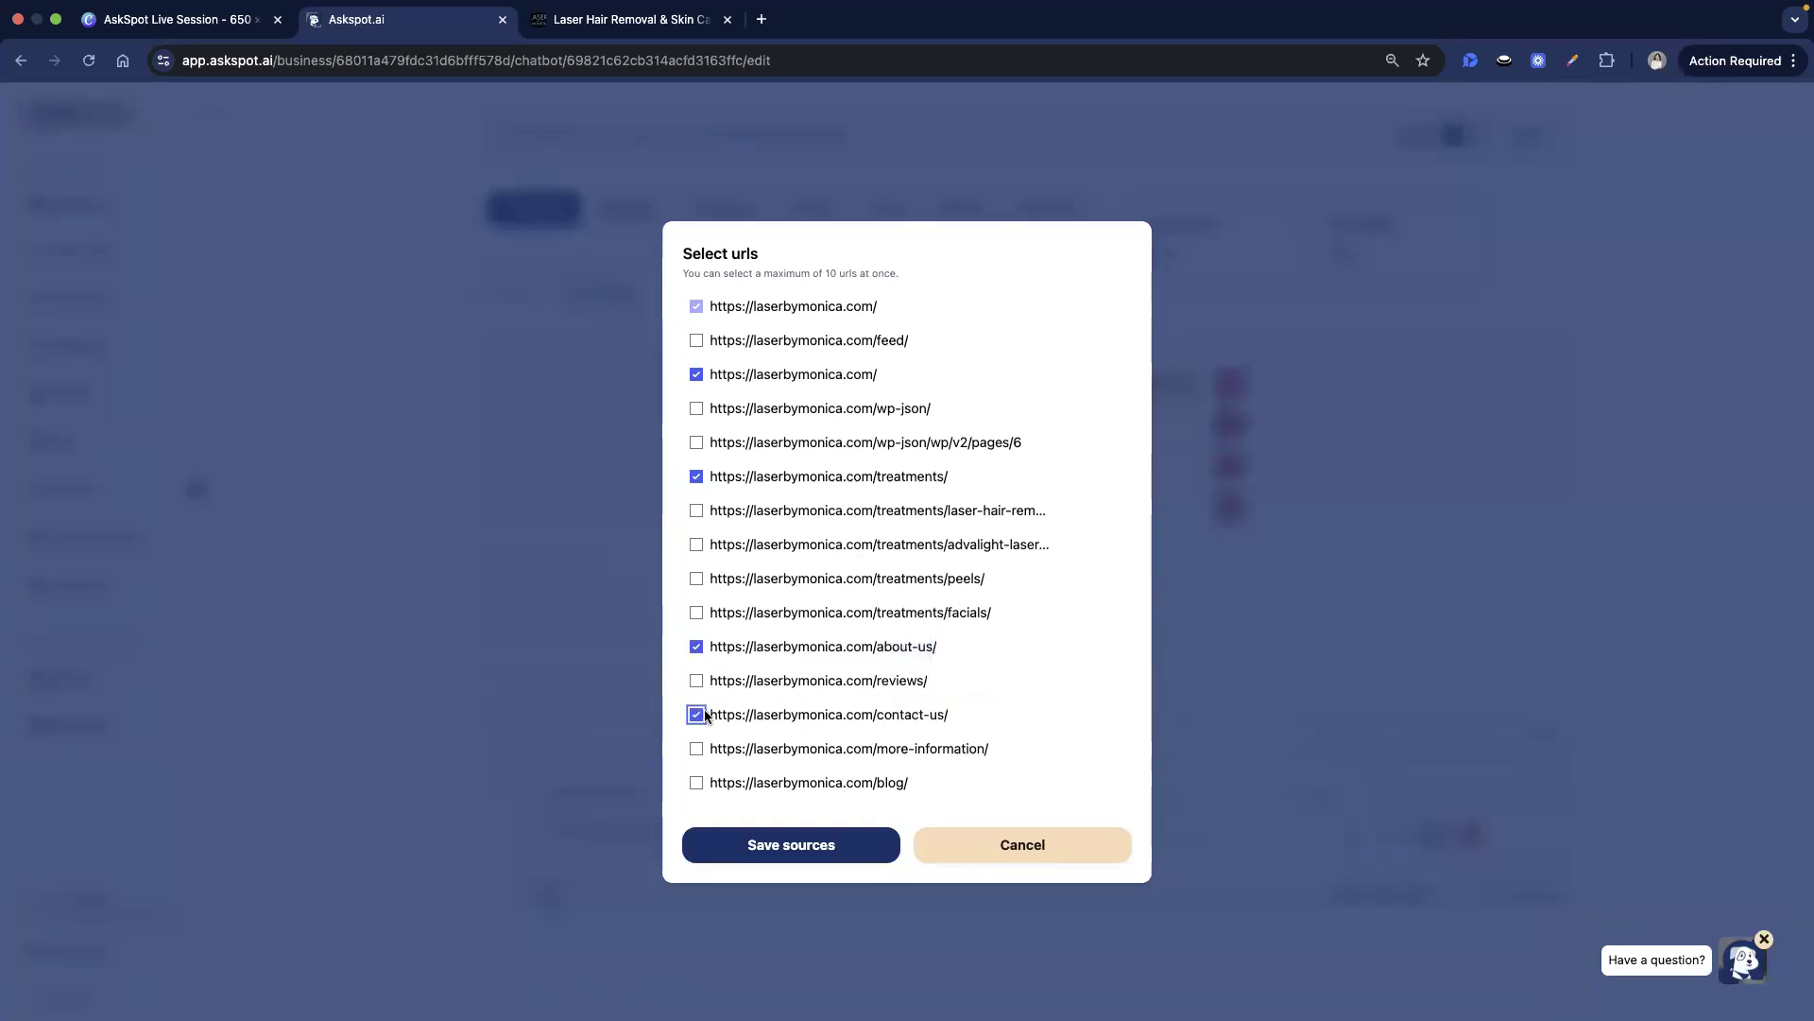
pyautogui.click(848, 849)
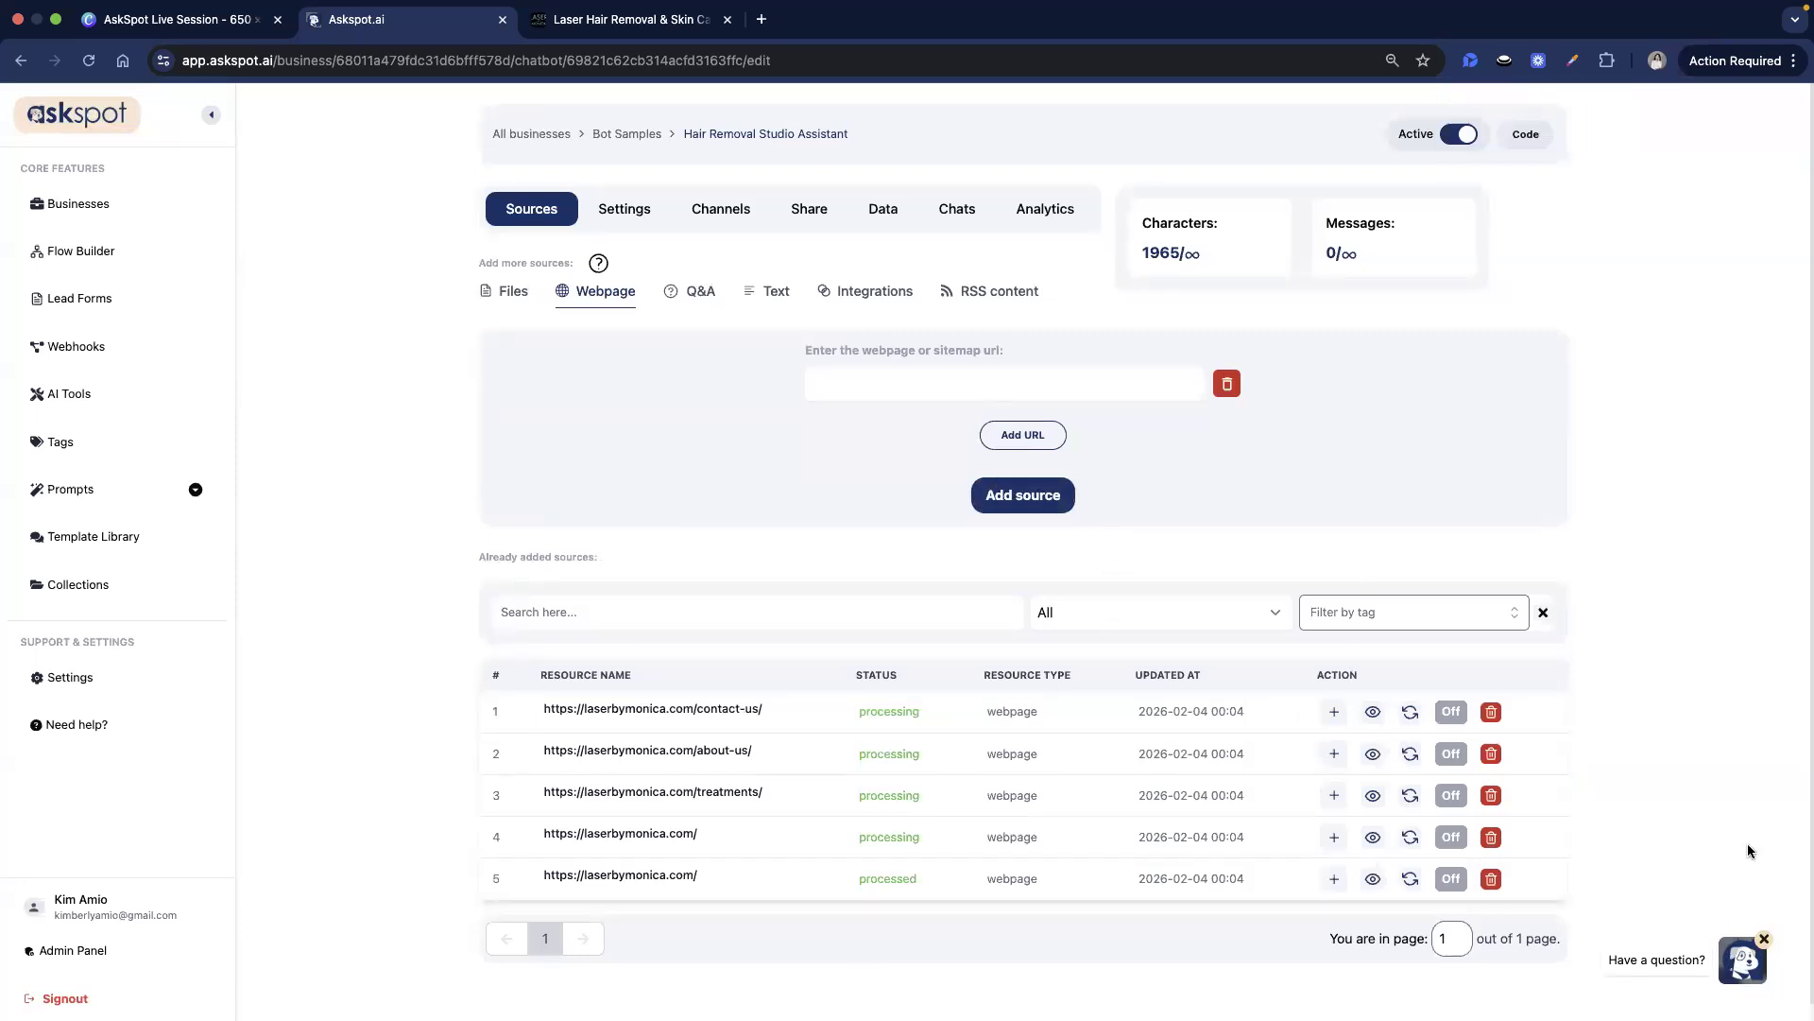
# Preview the chat widget and set the chatbot image to the black-and-white overlapping message bubbles icon
pyautogui.click(1739, 966)
pyautogui.click(1756, 581)
pyautogui.click(612, 214)
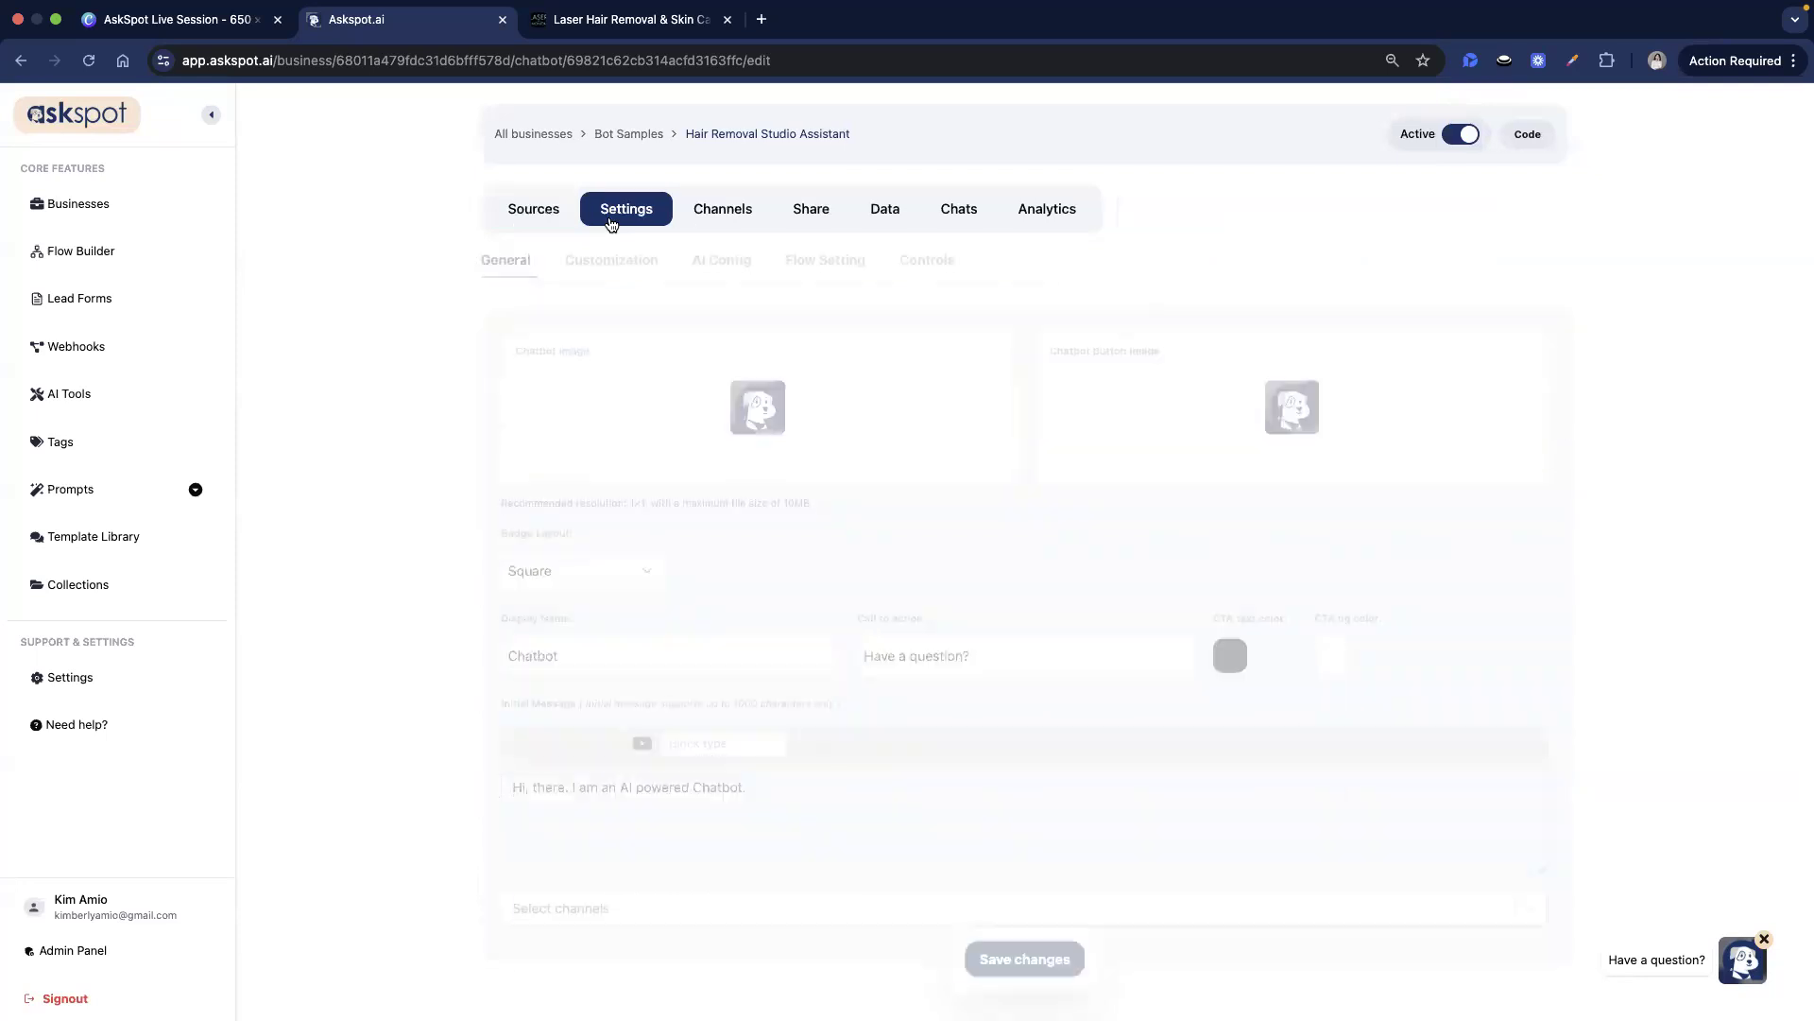
pyautogui.click(747, 410)
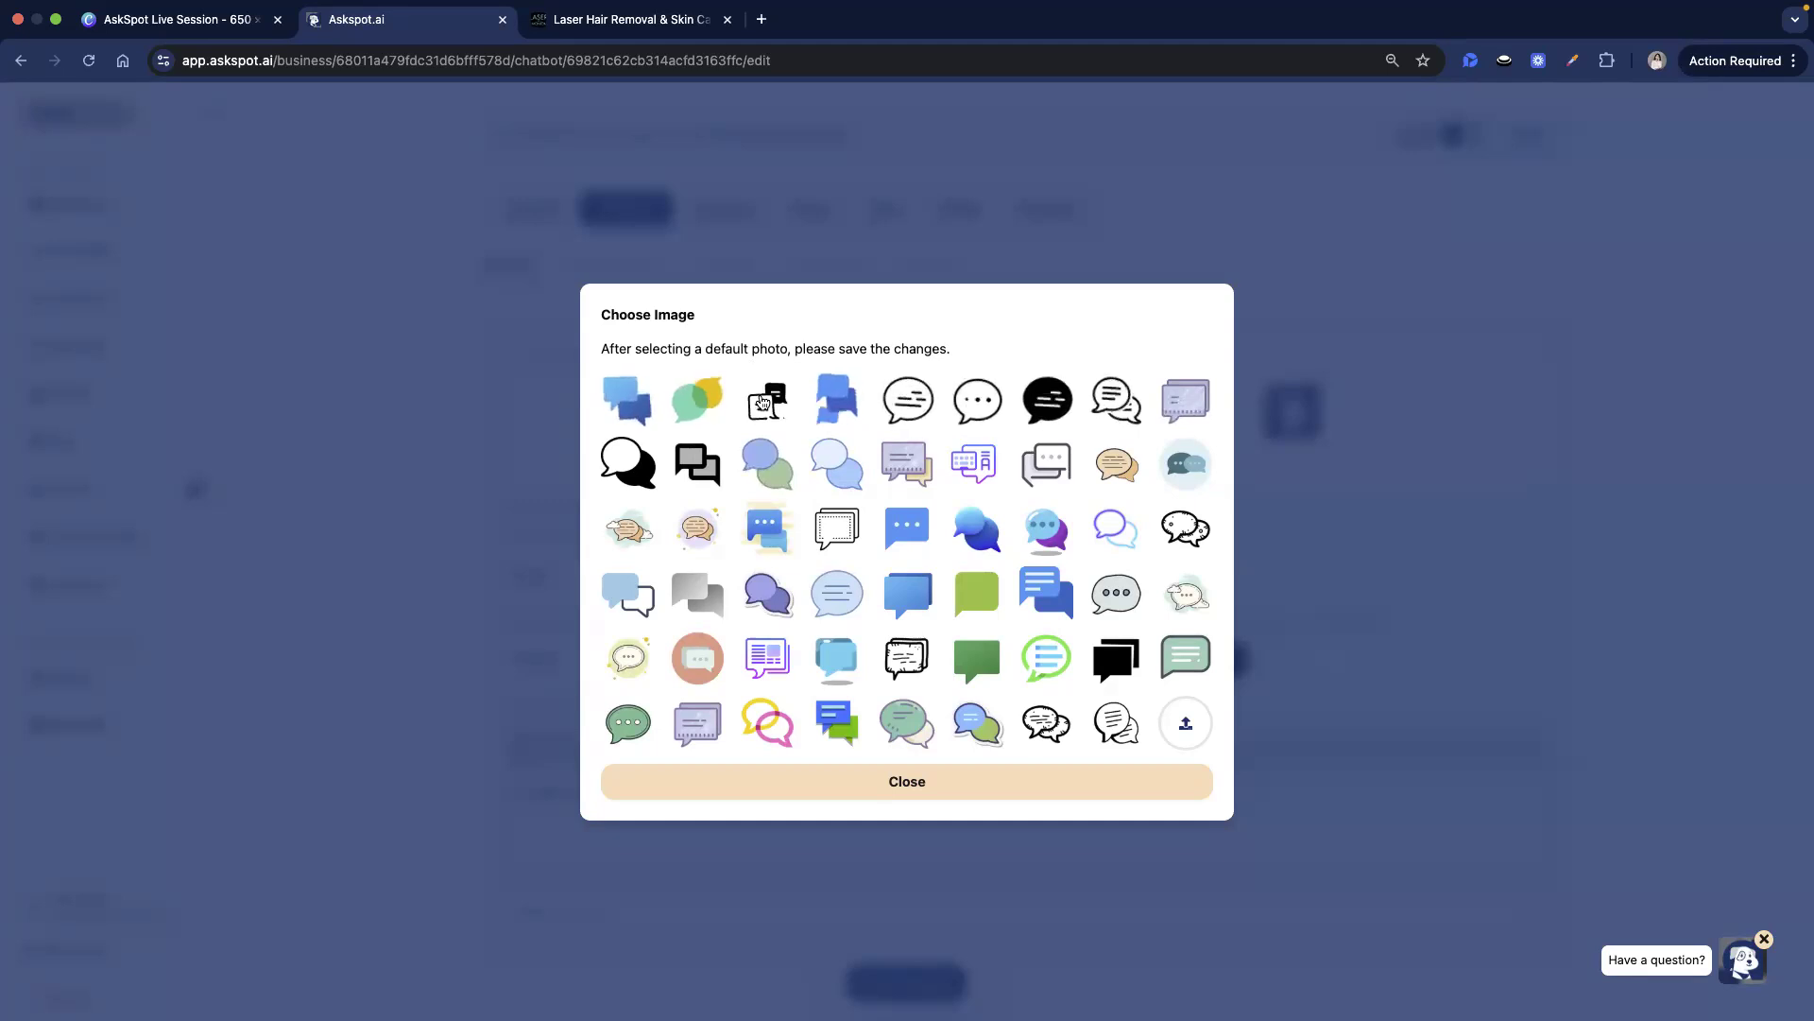
pyautogui.click(762, 403)
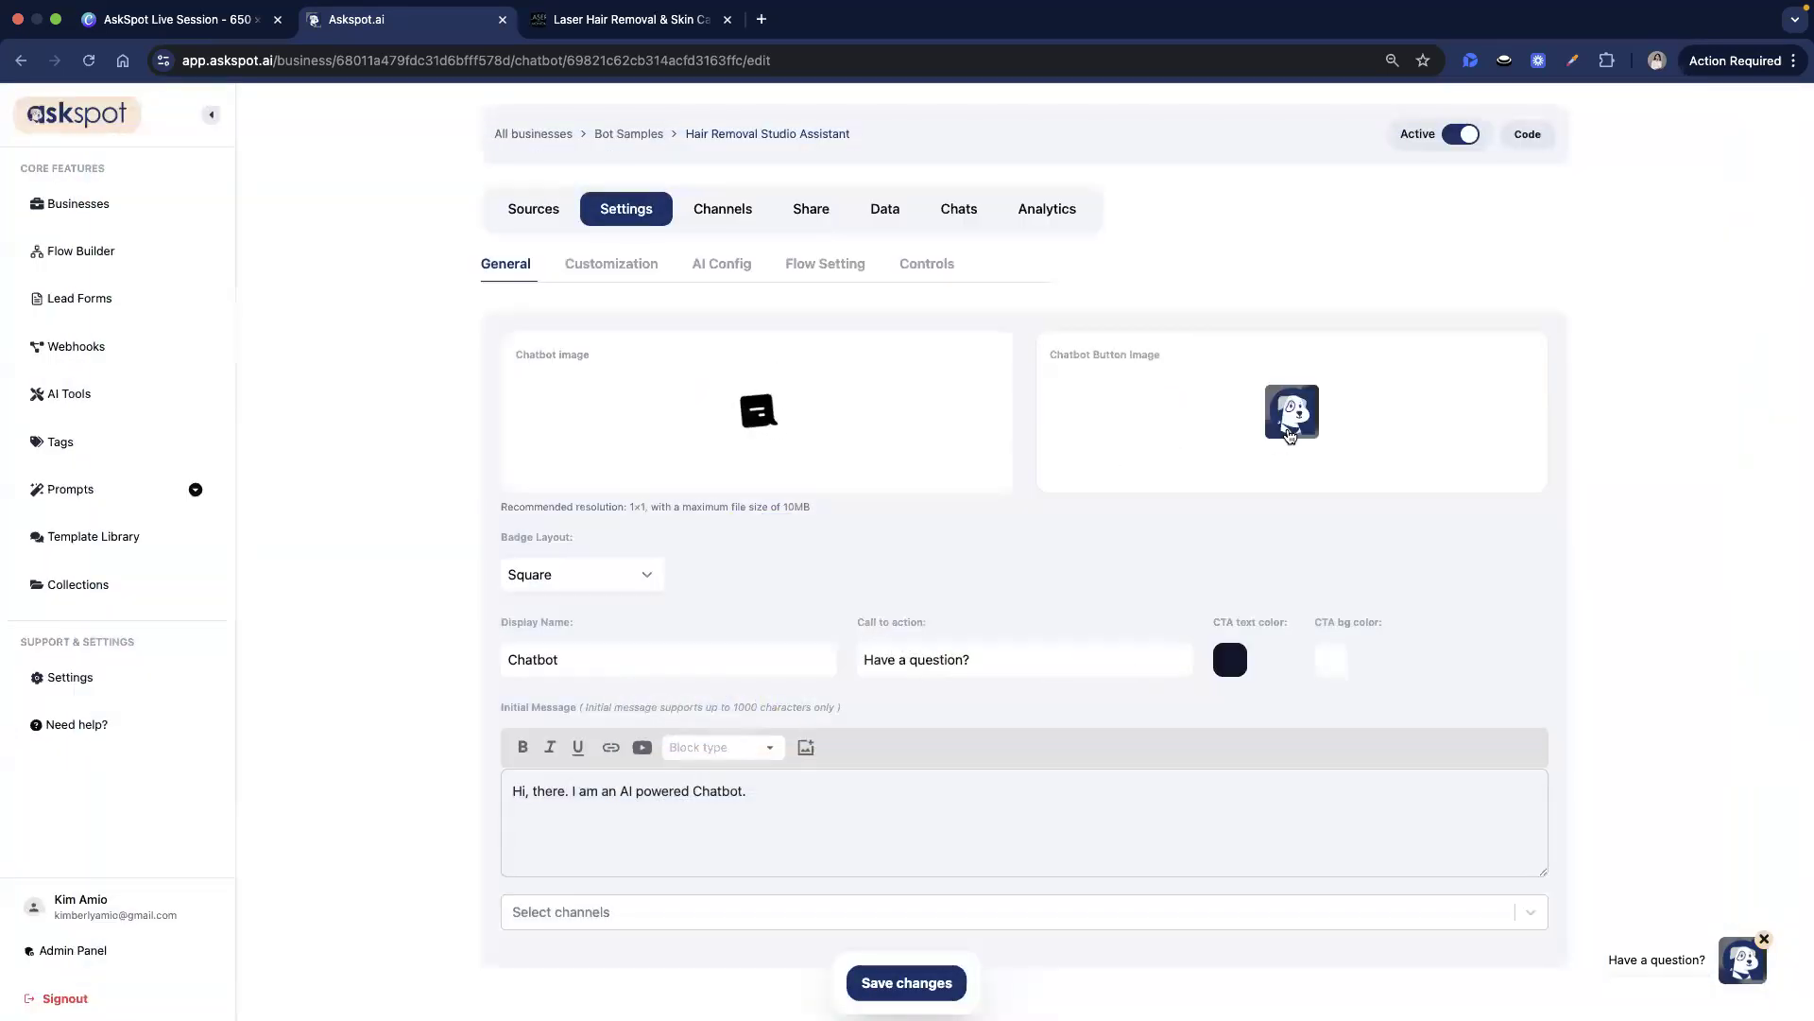
# Check the icon style against the laserbymonica.com site and apply the same message bubbles icon as the chatbot button image
pyautogui.click(562, 22)
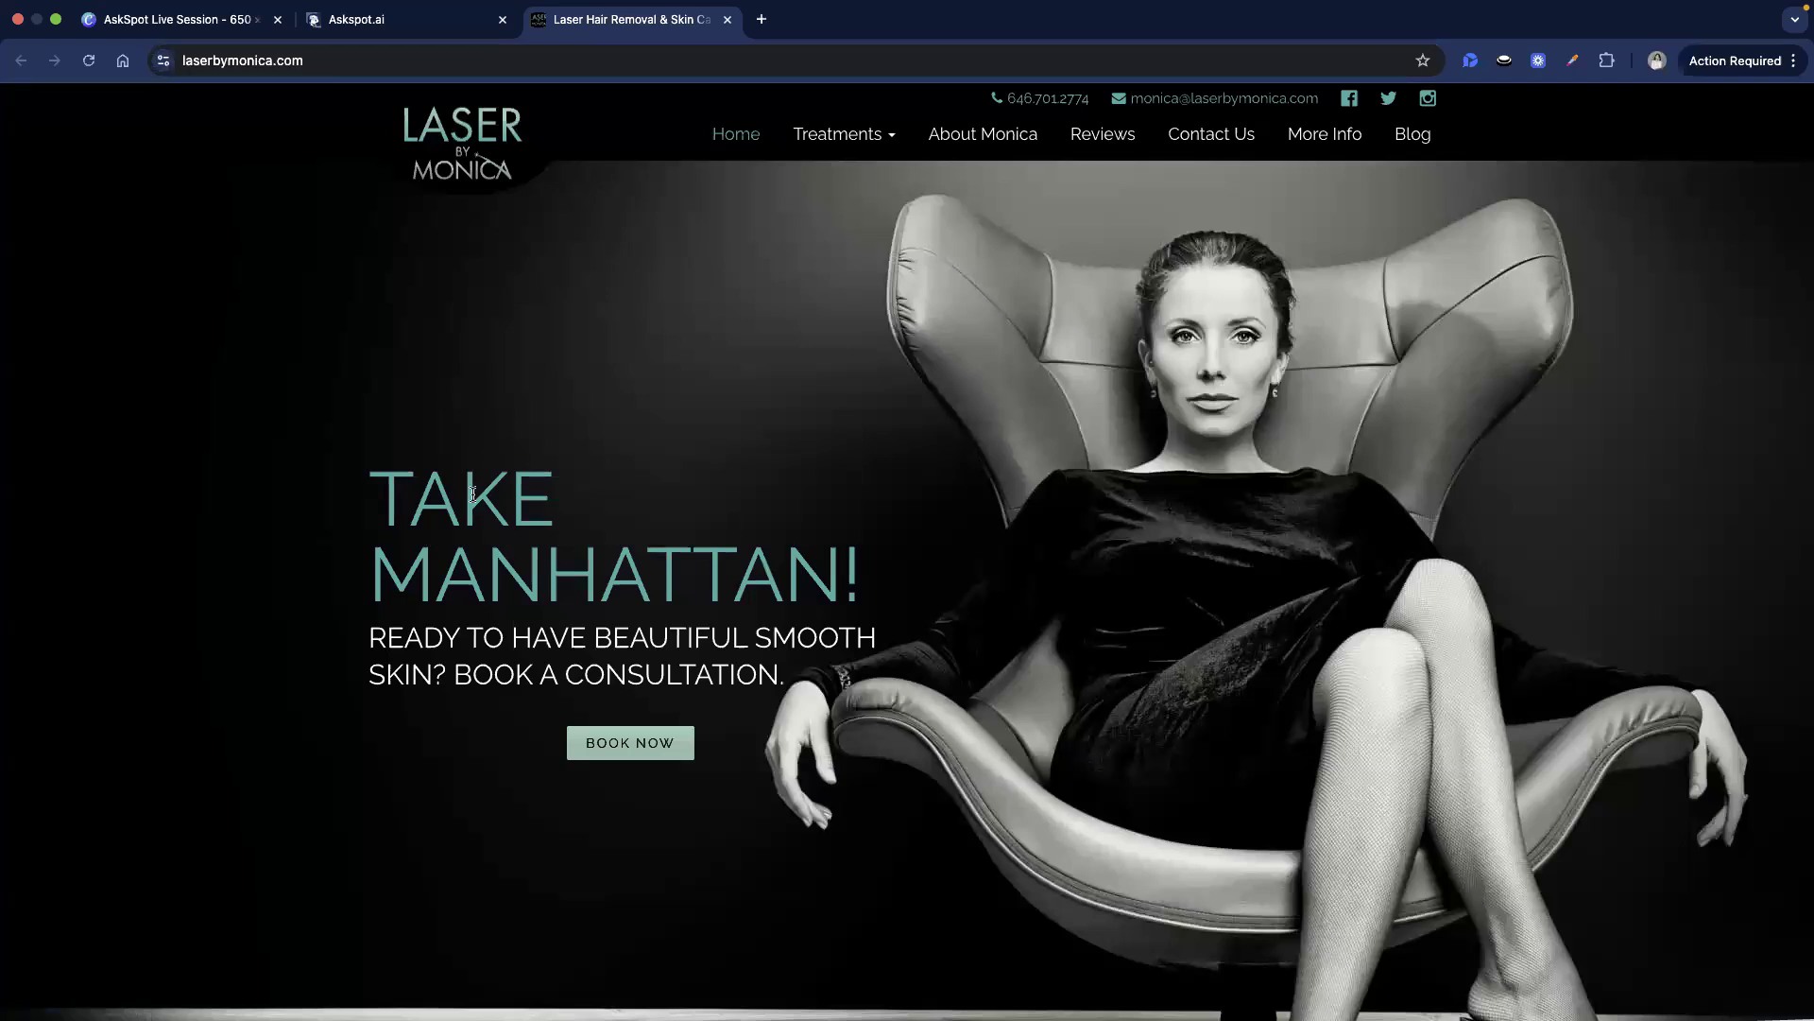
pyautogui.click(430, 21)
pyautogui.click(933, 472)
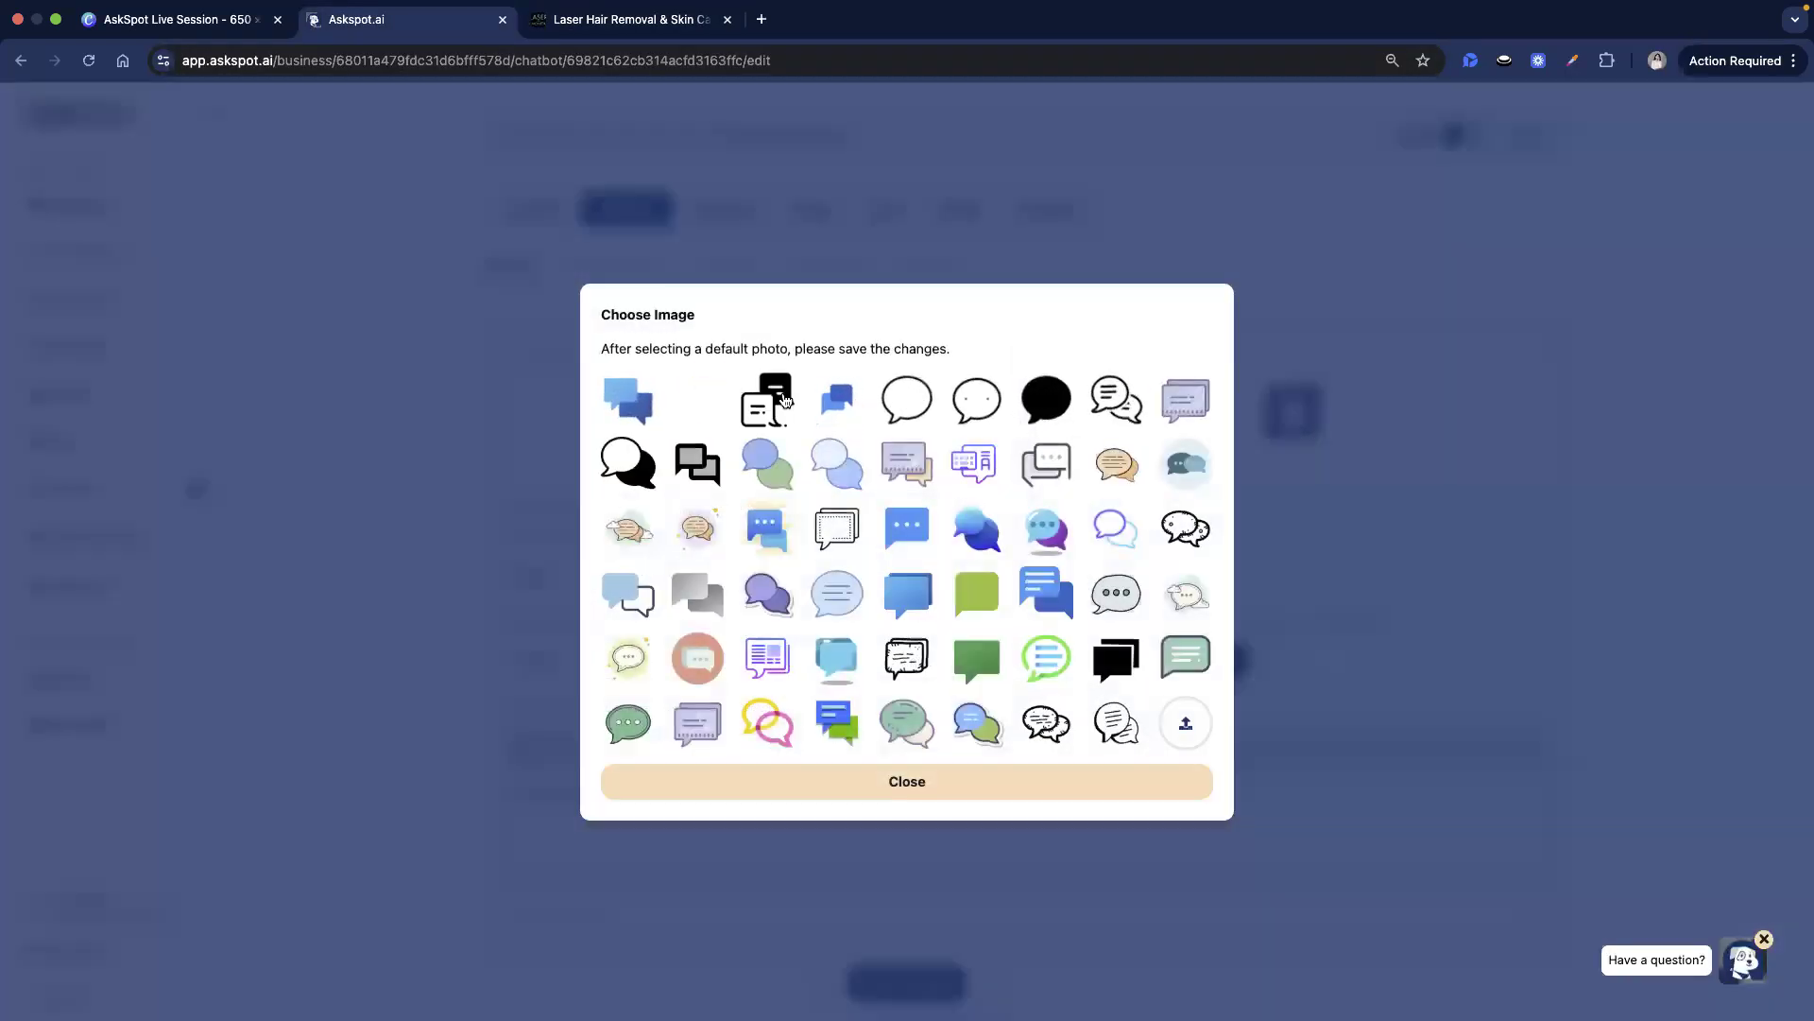
pyautogui.click(783, 401)
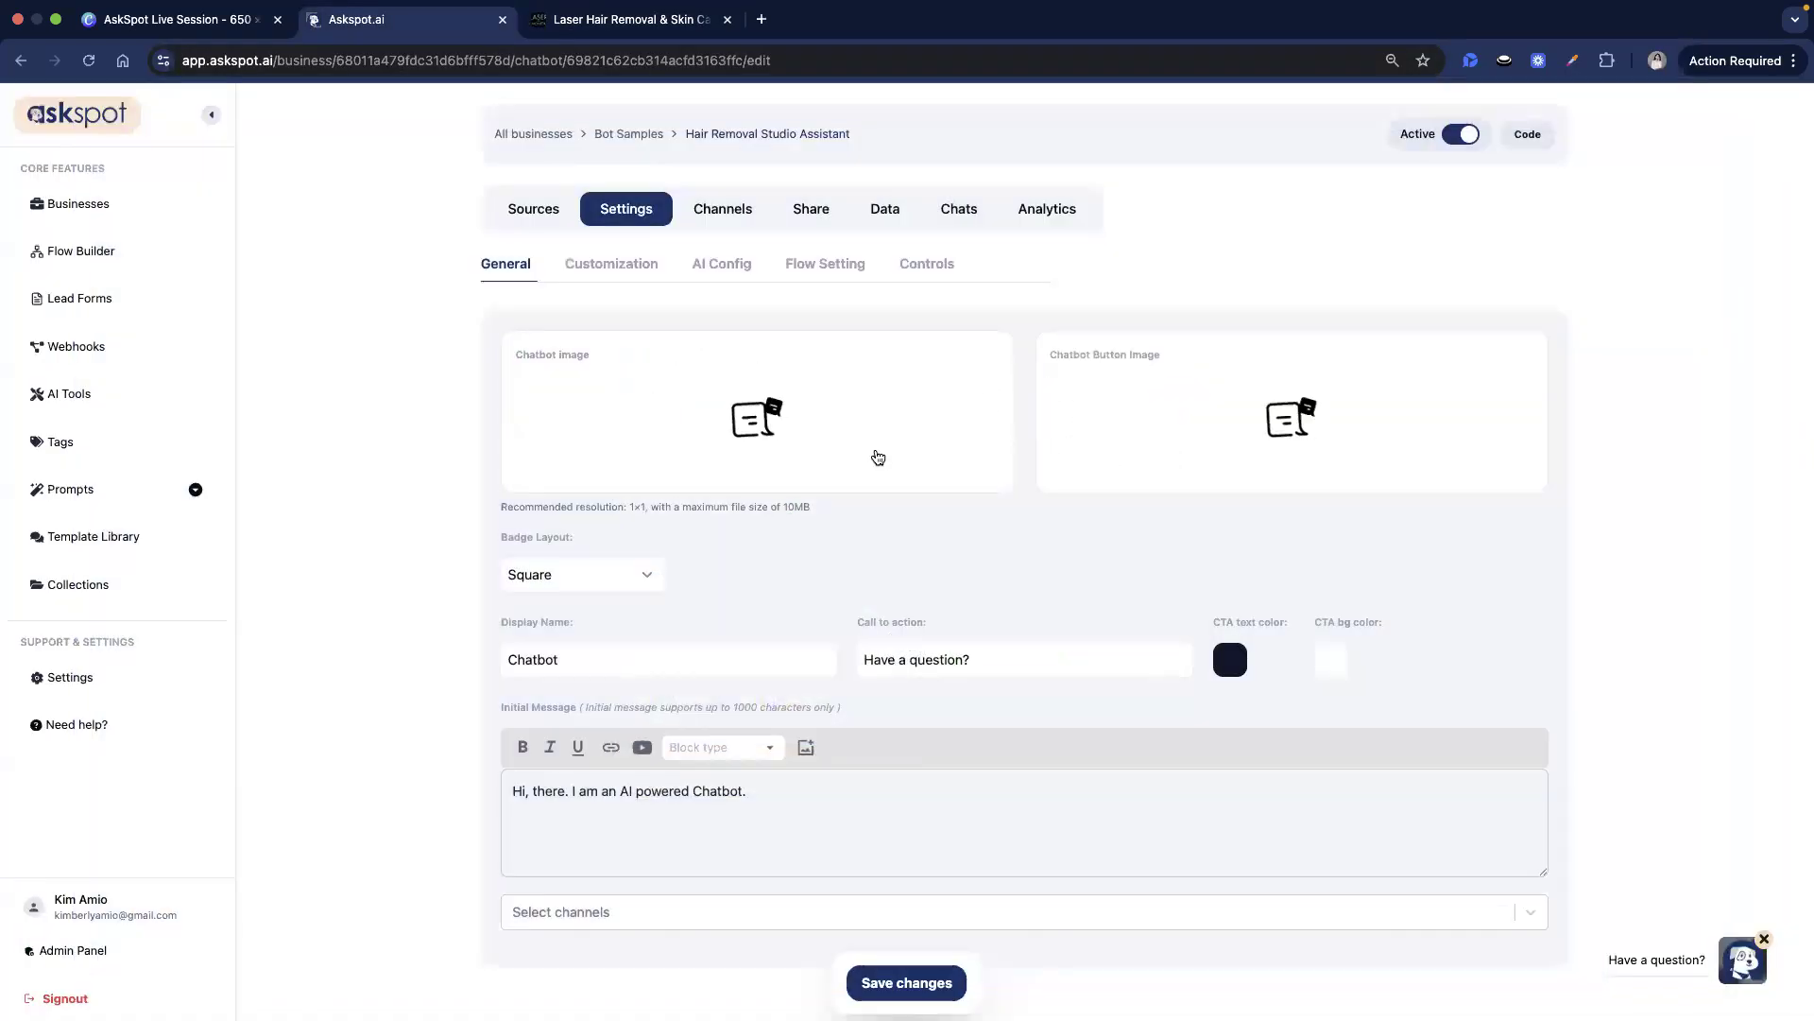
# Set the chatbot's display name to "Laser Match by Monica" and its call to action to "Start My Match"
pyautogui.click(596, 21)
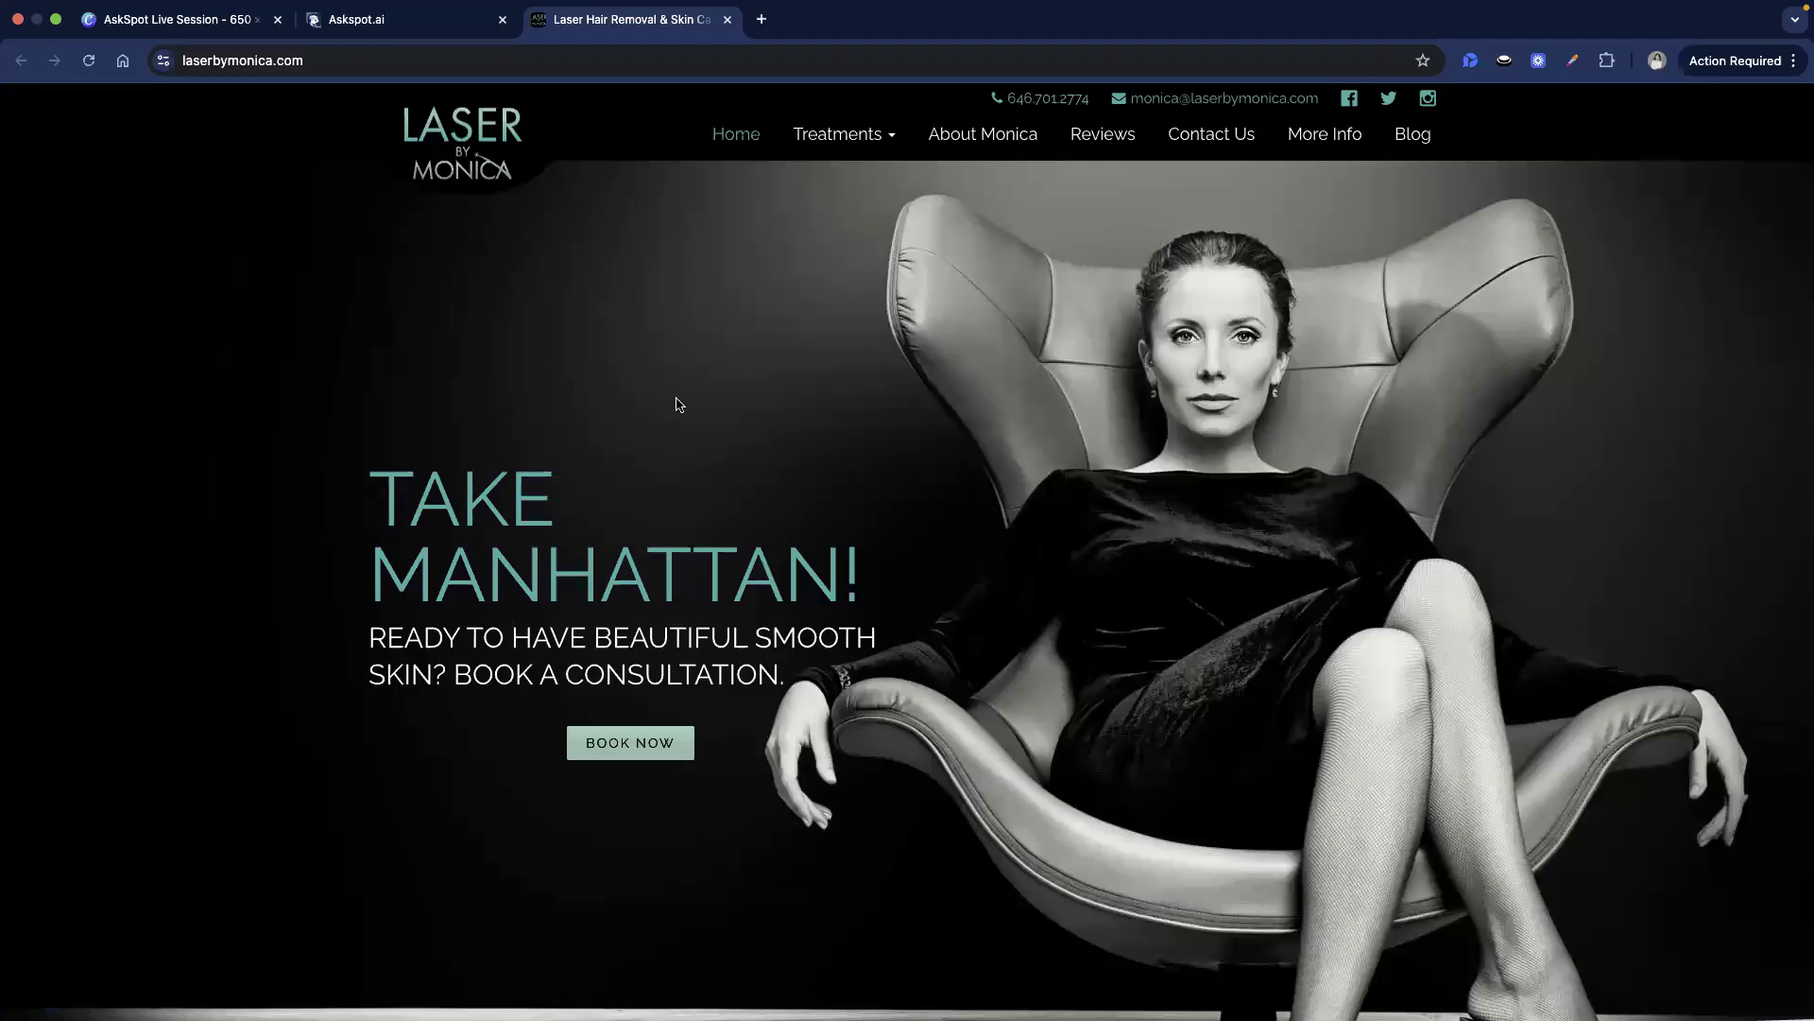
pyautogui.click(387, 25)
pyautogui.press('super+Tab')
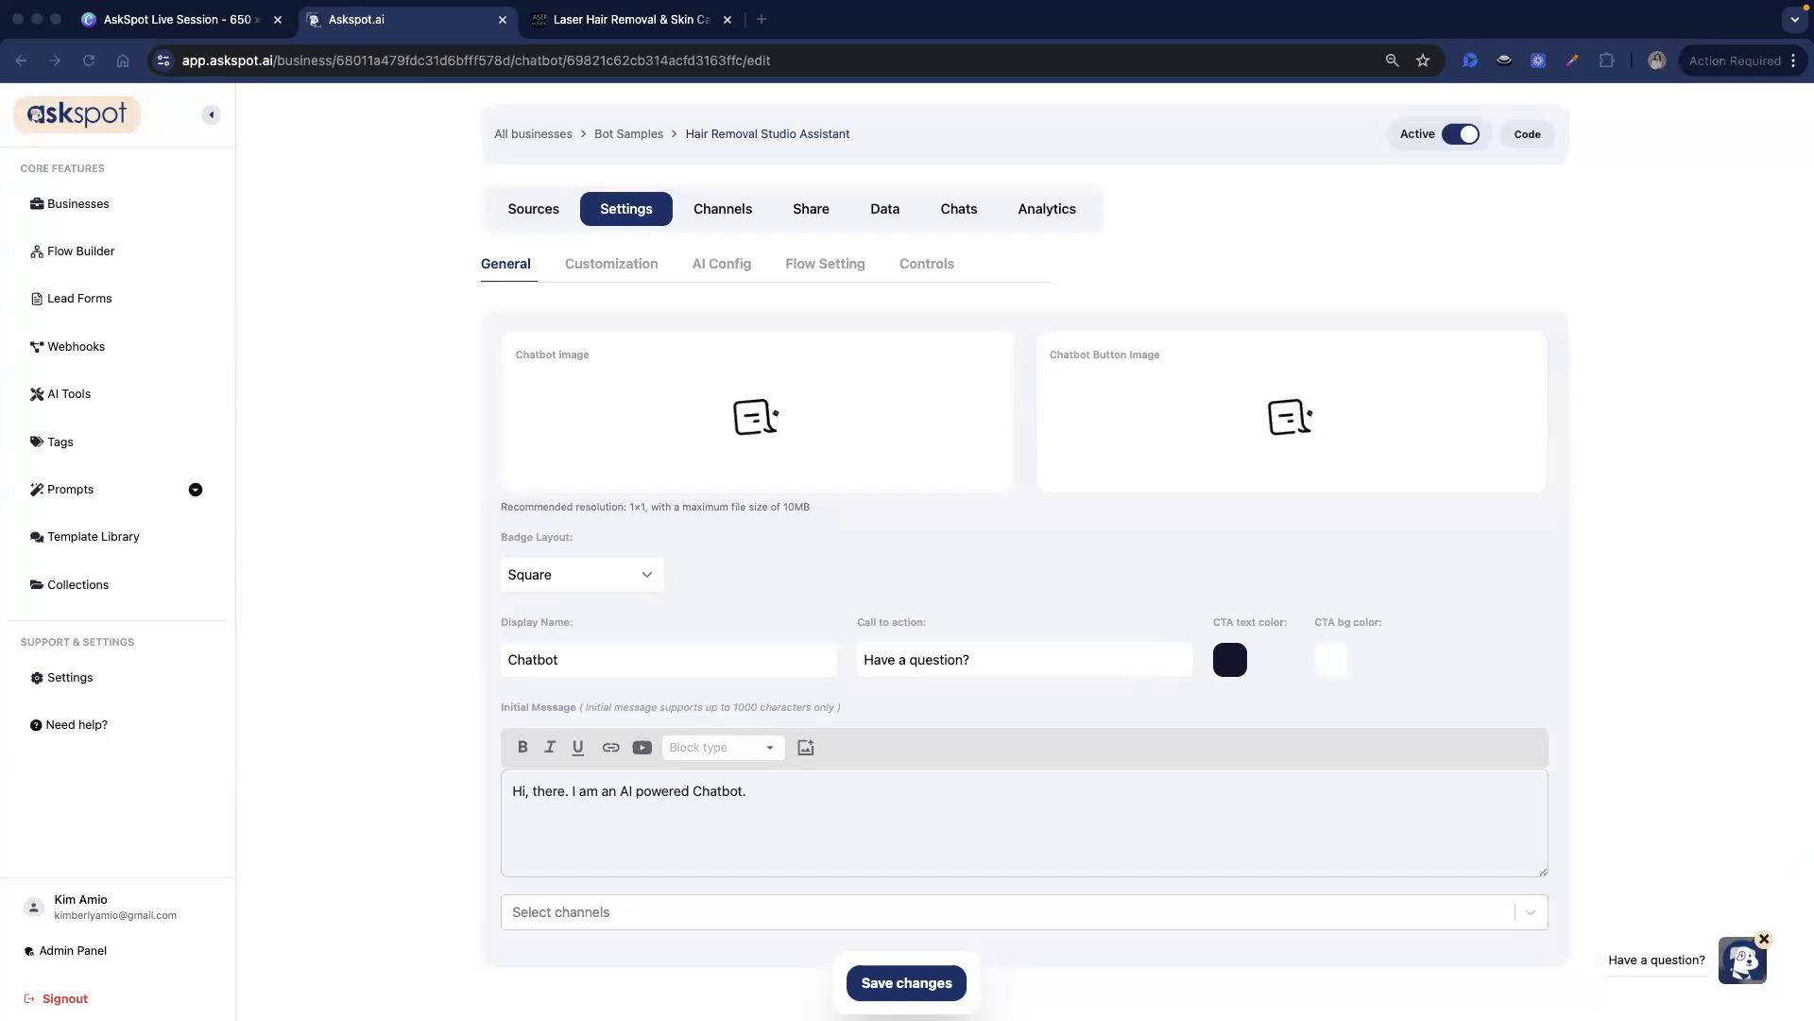
pyautogui.doubleClick(672, 659)
pyautogui.press('super+v')
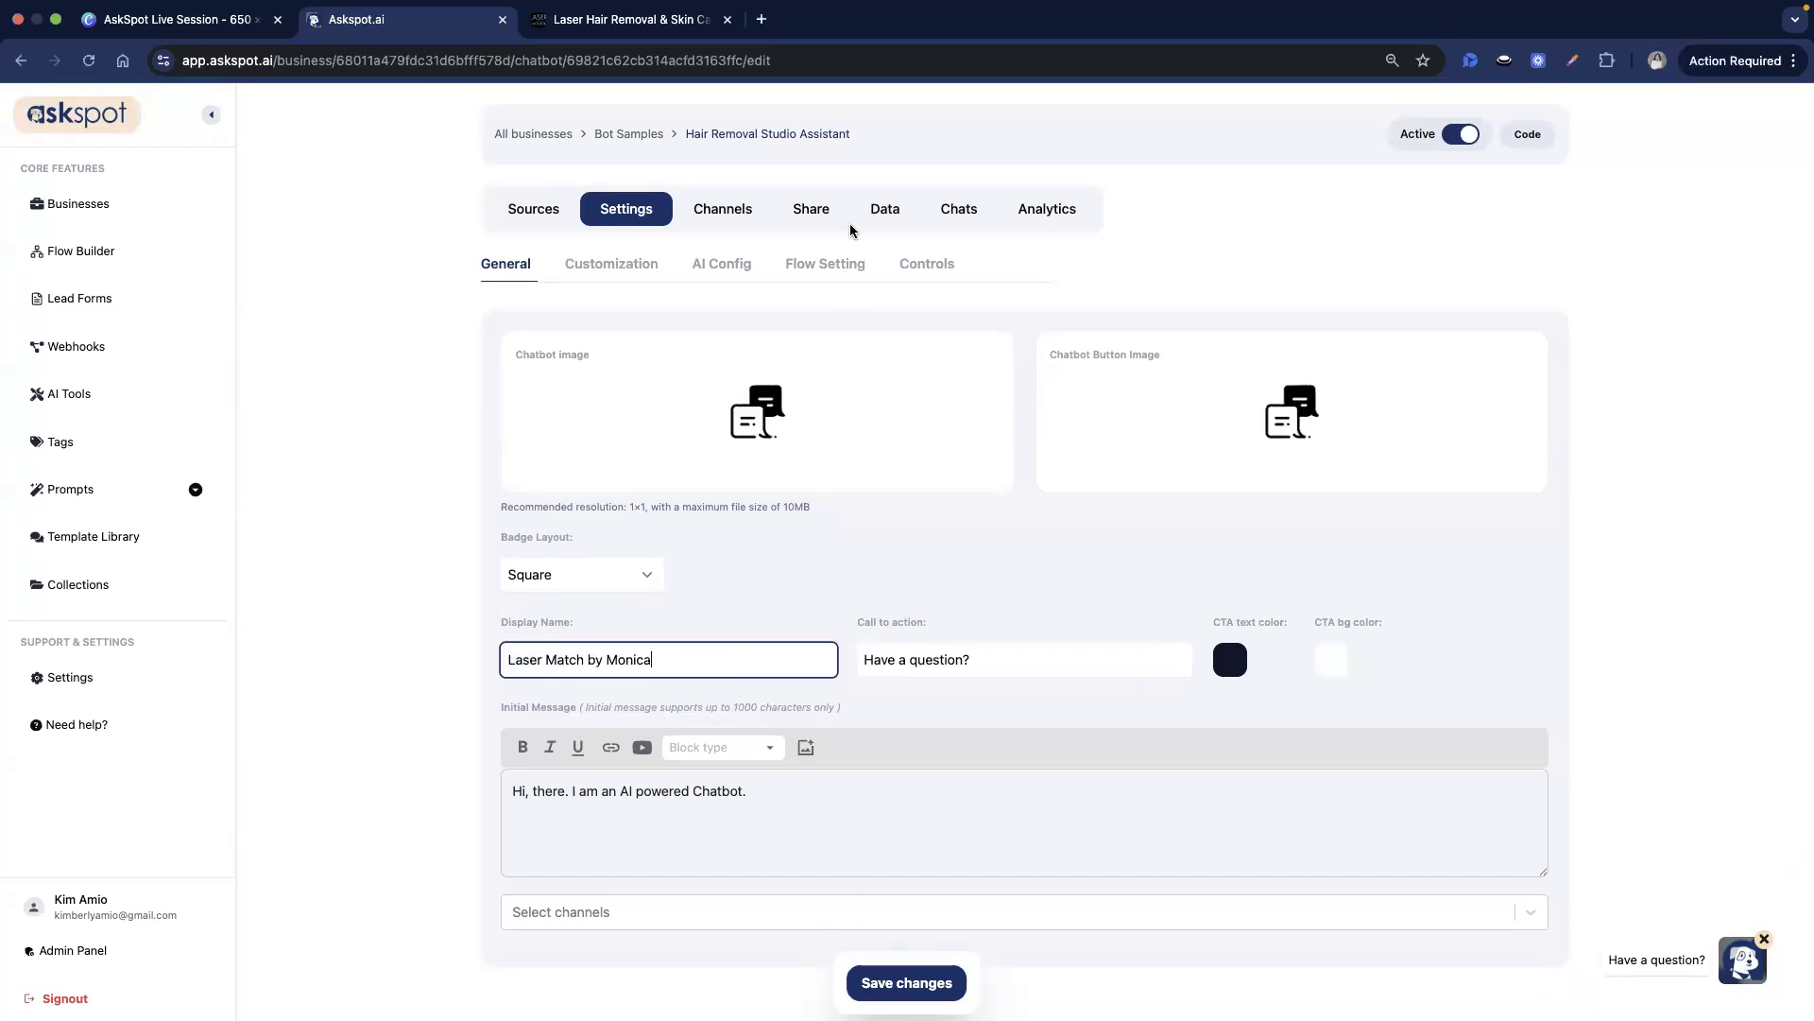
pyautogui.press('super+Tab')
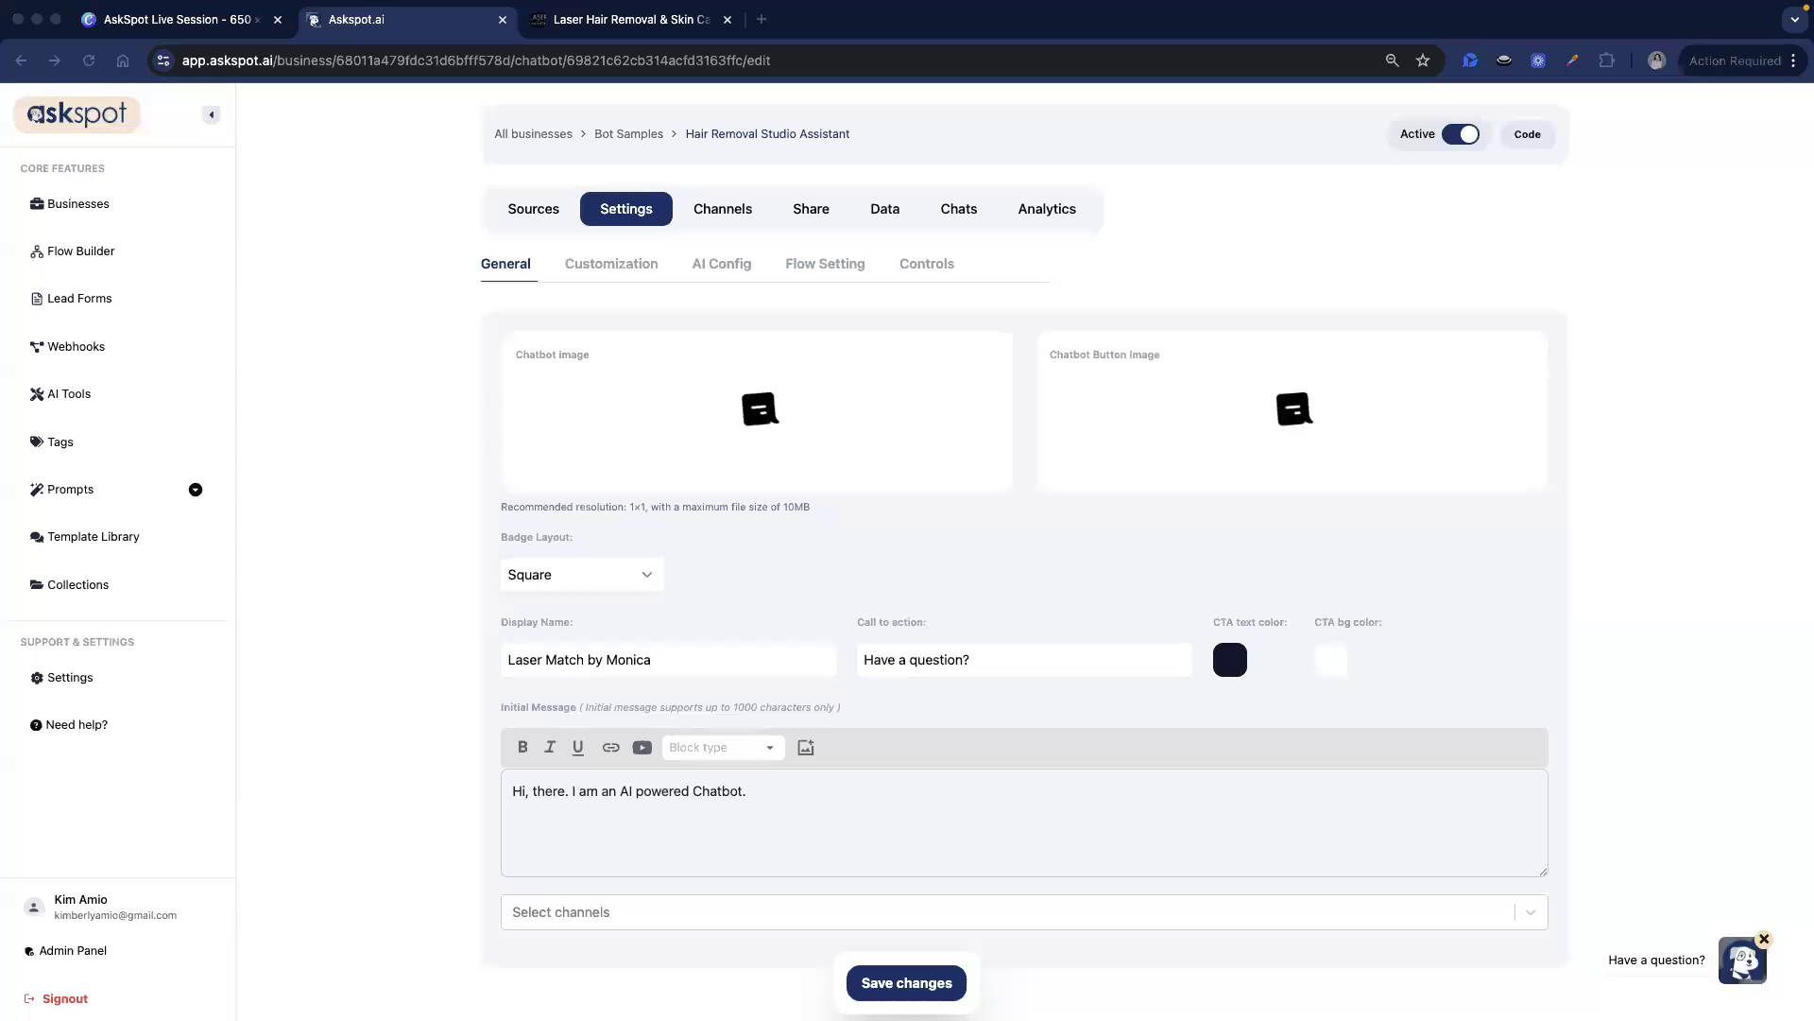
pyautogui.tripleClick(1025, 662)
pyautogui.press('super+v')
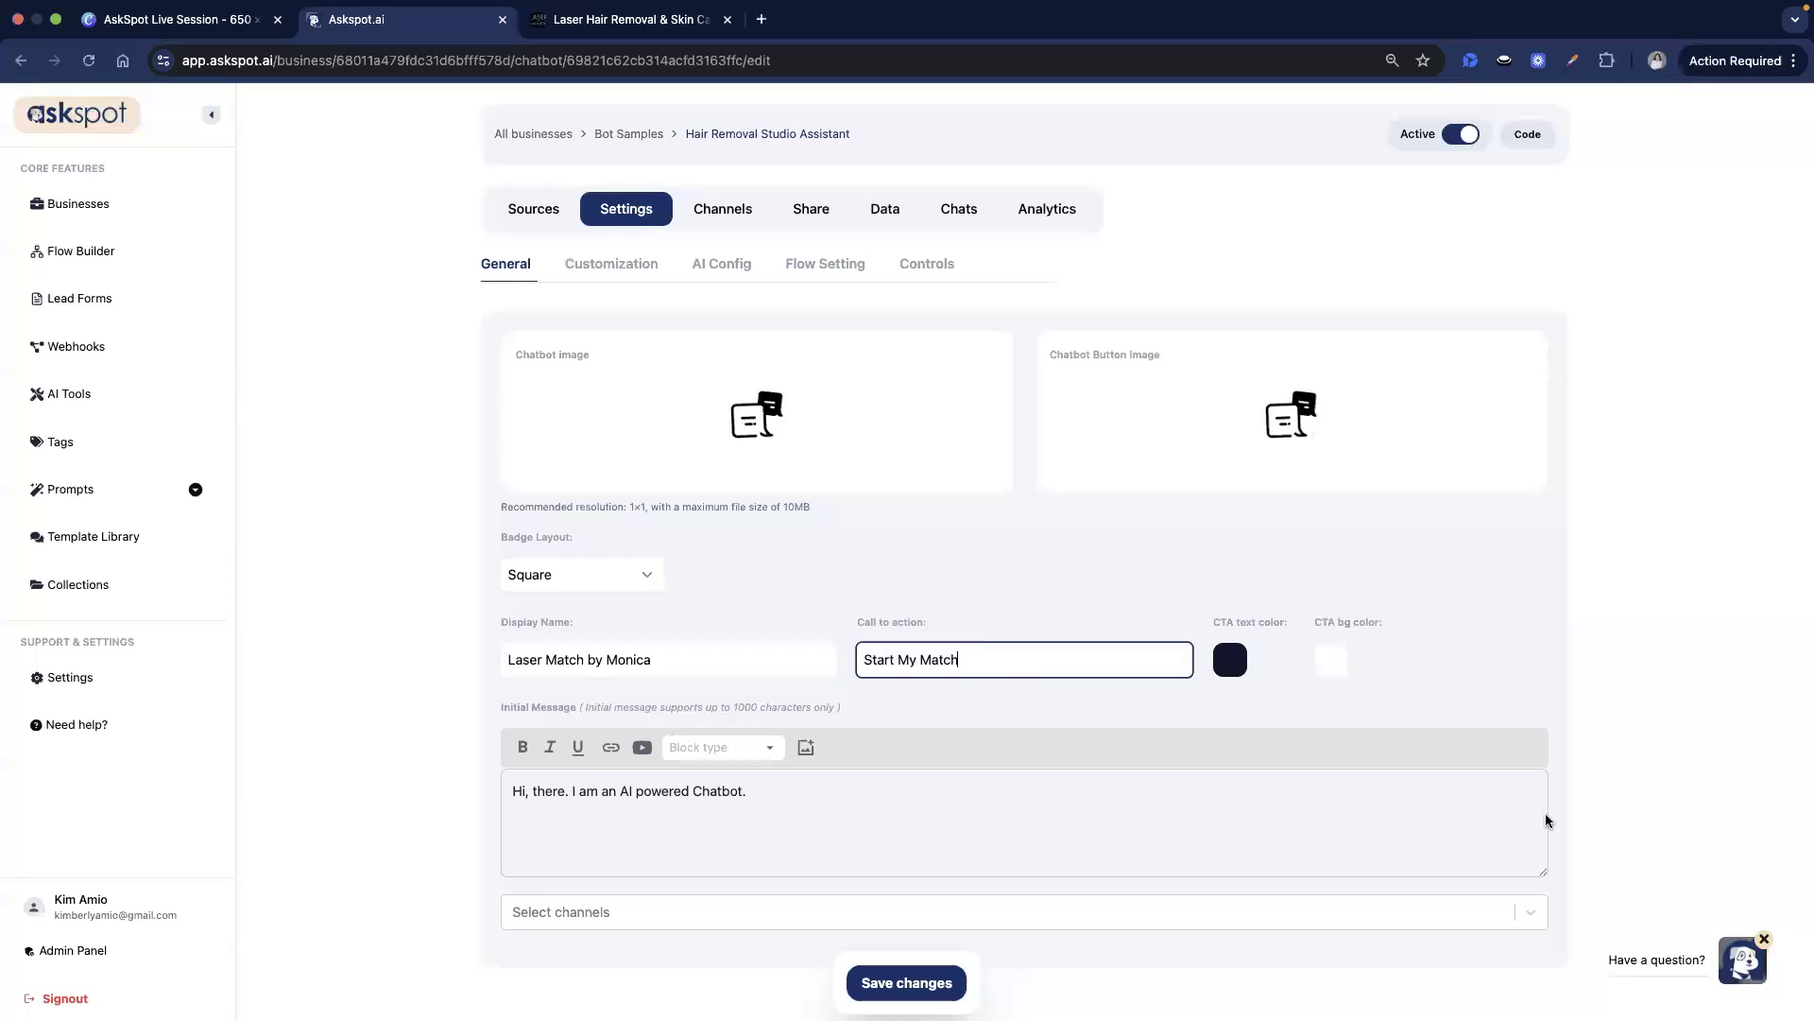
# Replace the initial message with a greeting about choosing waxing, threading, or laser, ending "Let's get started with a few quick questions!", and save the general settings
pyautogui.press('super+Tab')
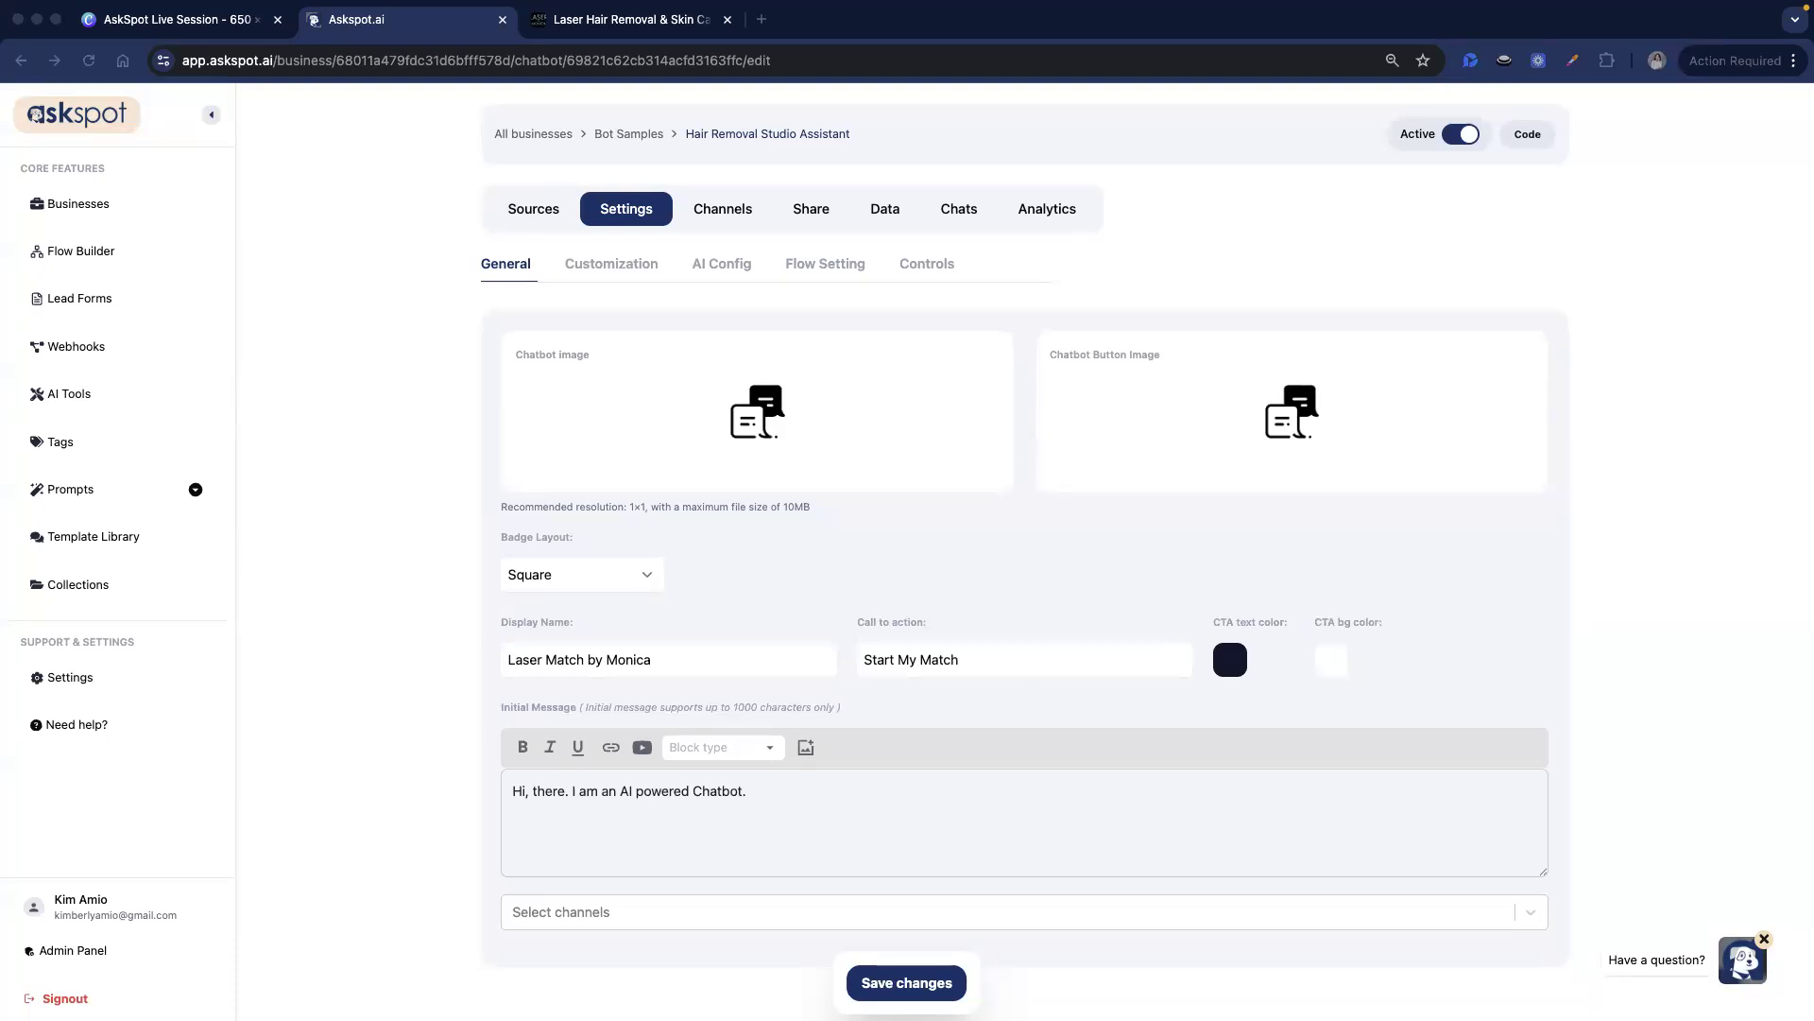
pyautogui.tripleClick(681, 793)
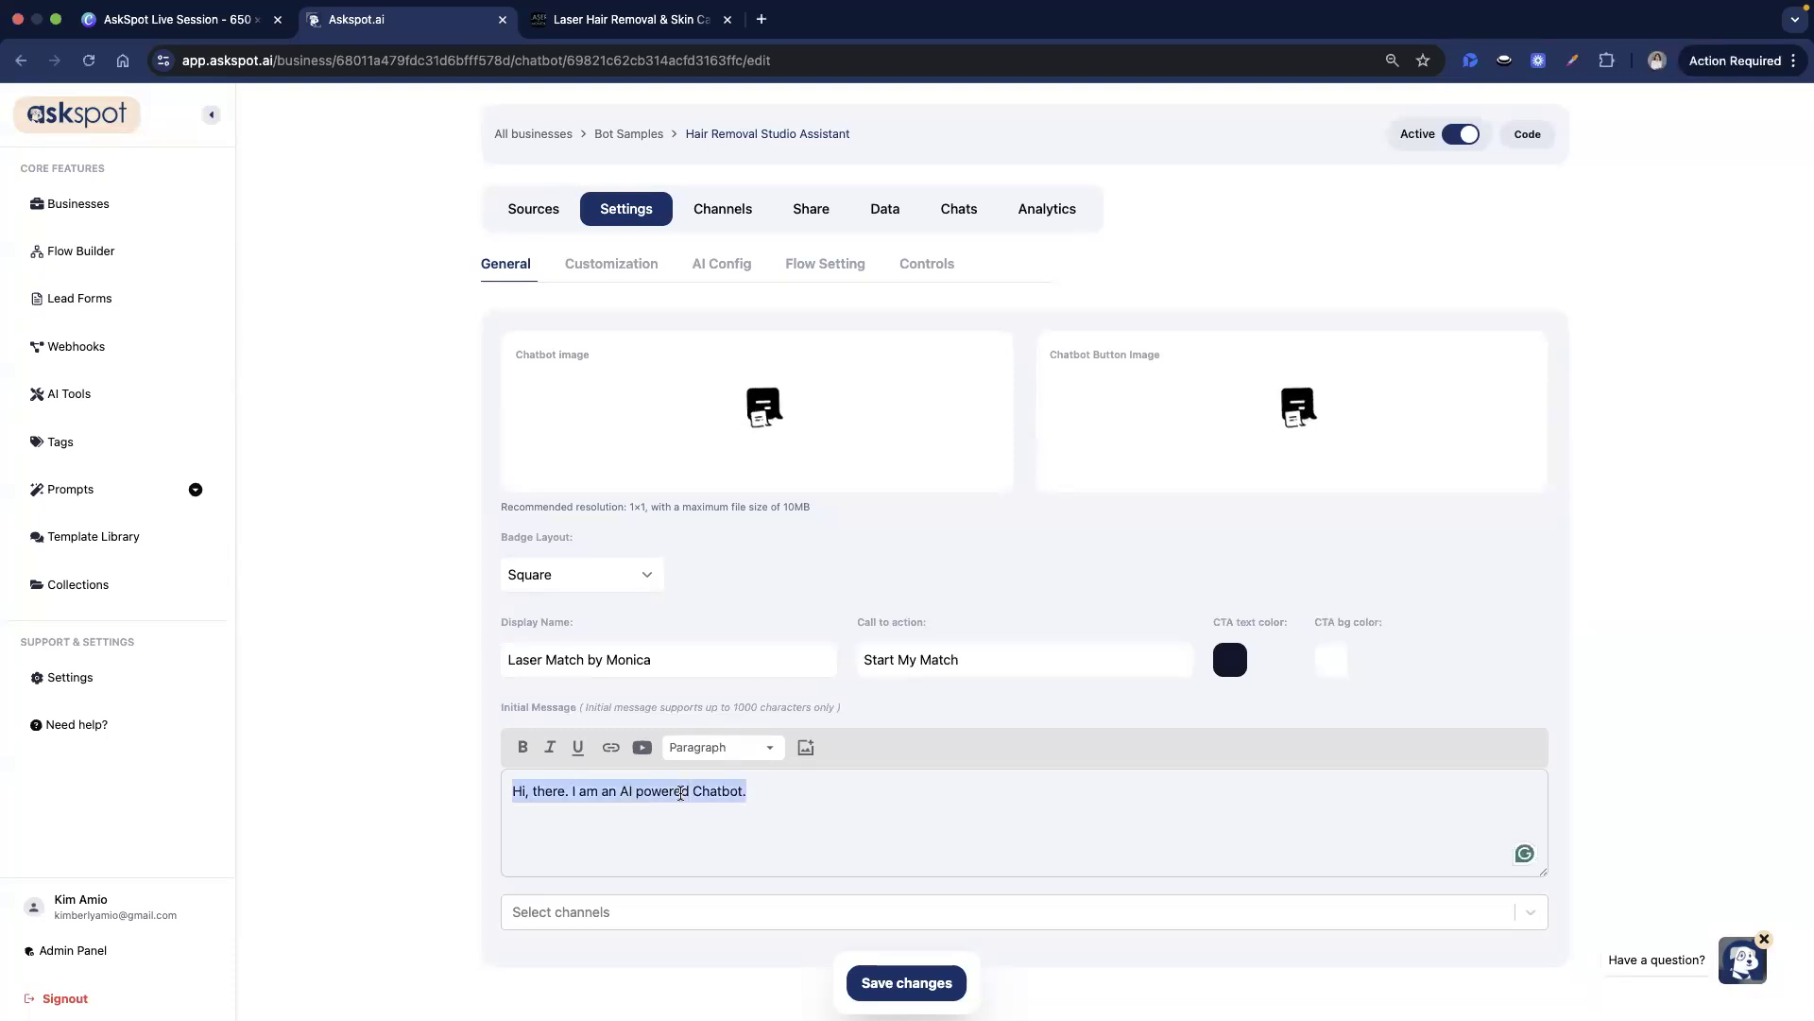
pyautogui.write('Hi there 👋 I’m here to help you choose the best hair removal option — waxing, threading, or laser — based on your unique skin, hair type, and comfort level.  Let’s get started with a few quick questions!')
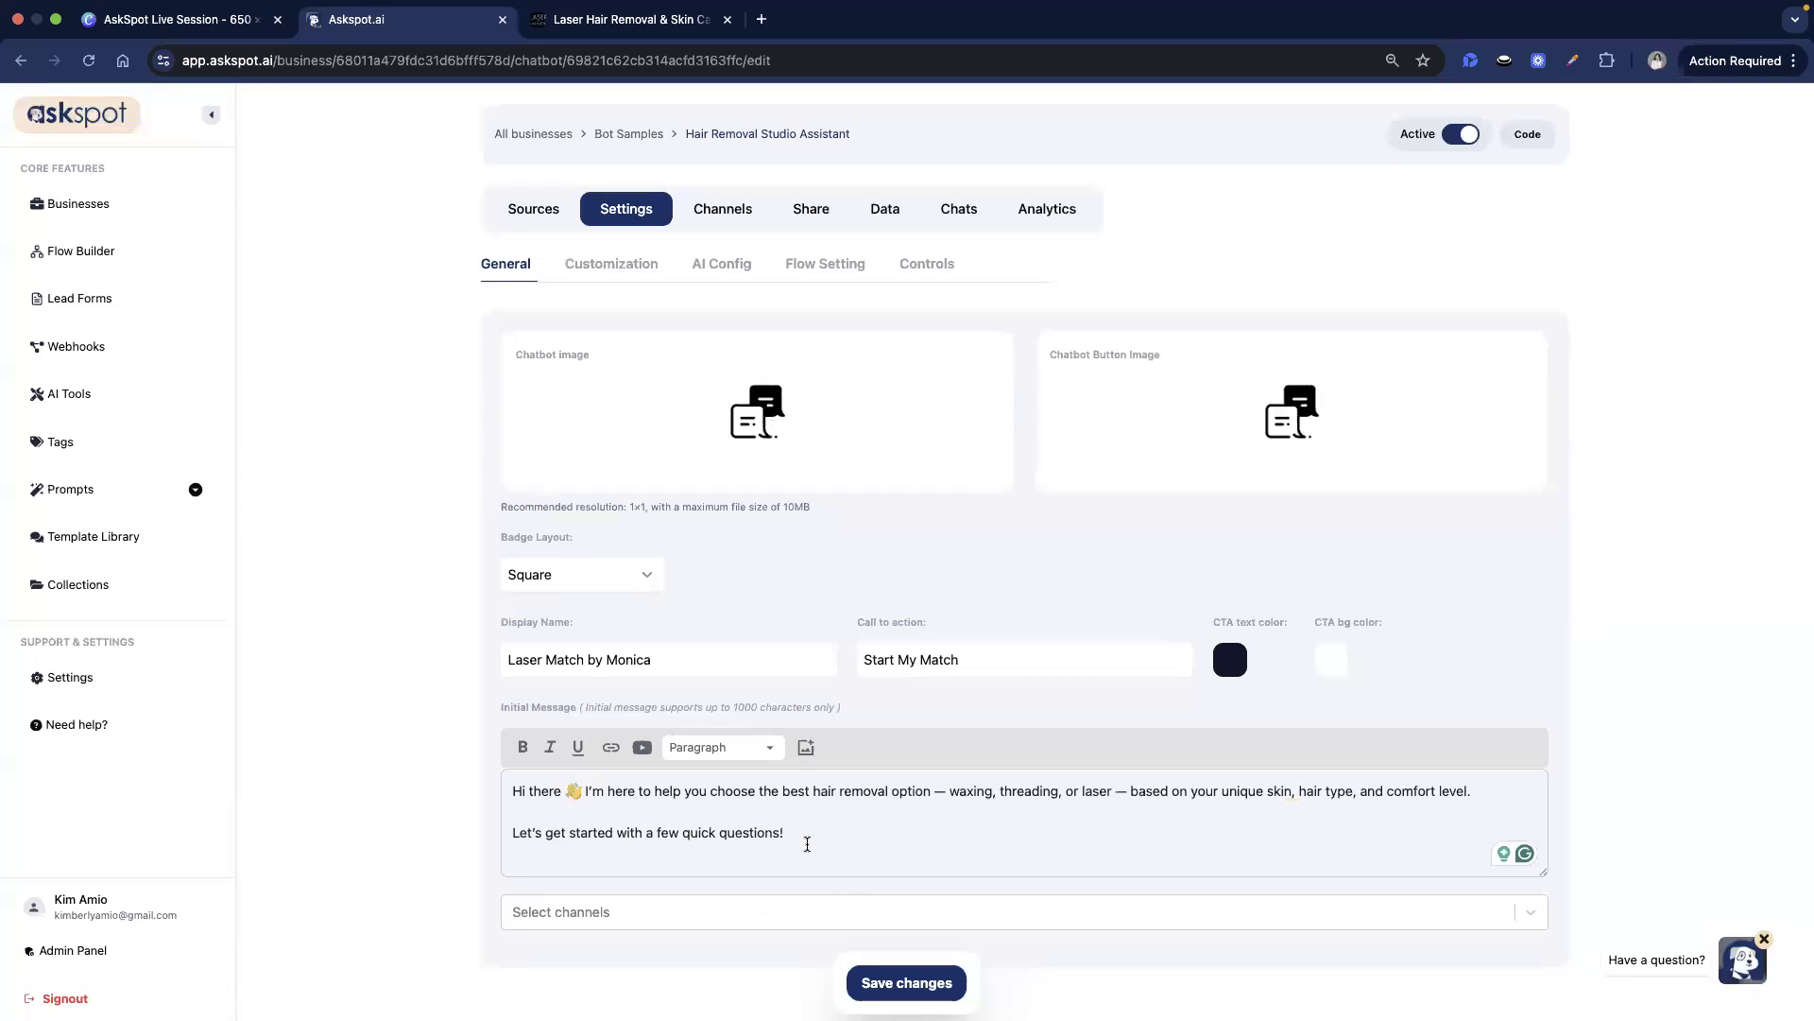
pyautogui.click(948, 983)
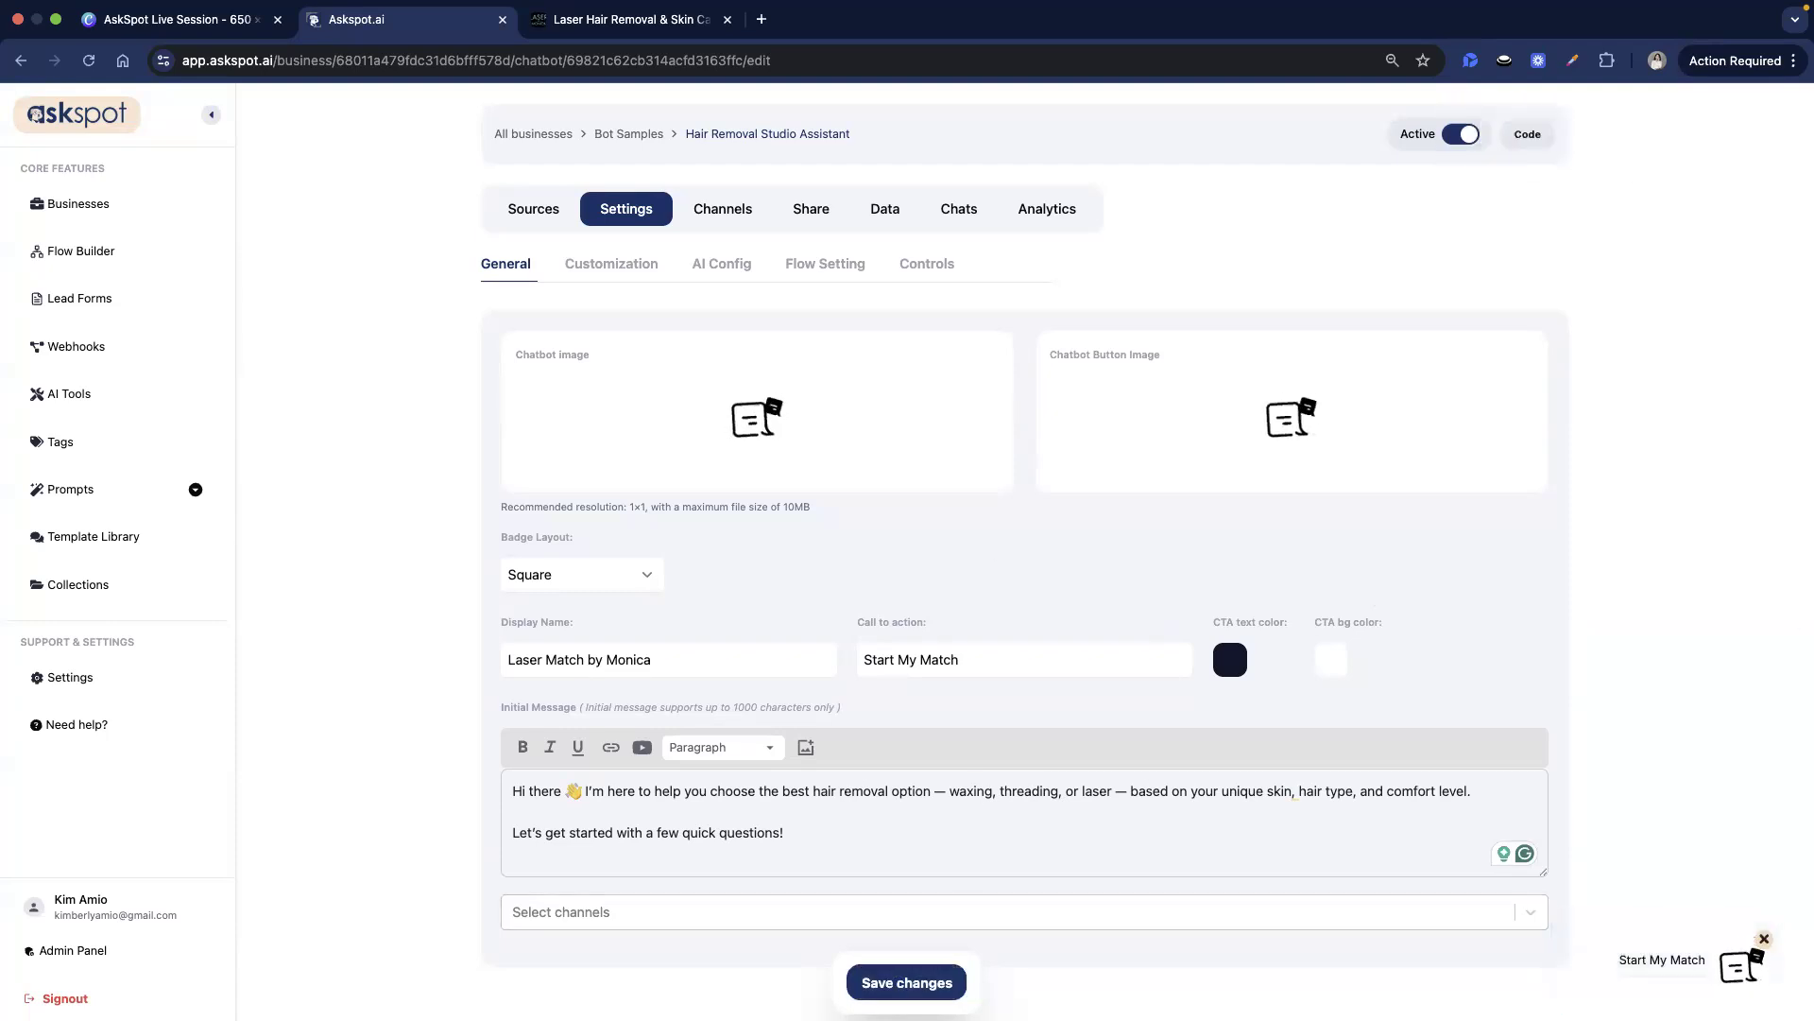
# Customize the widget with the Modern pop-up appearance and the XL chatbot size, and save the changes
pyautogui.click(592, 270)
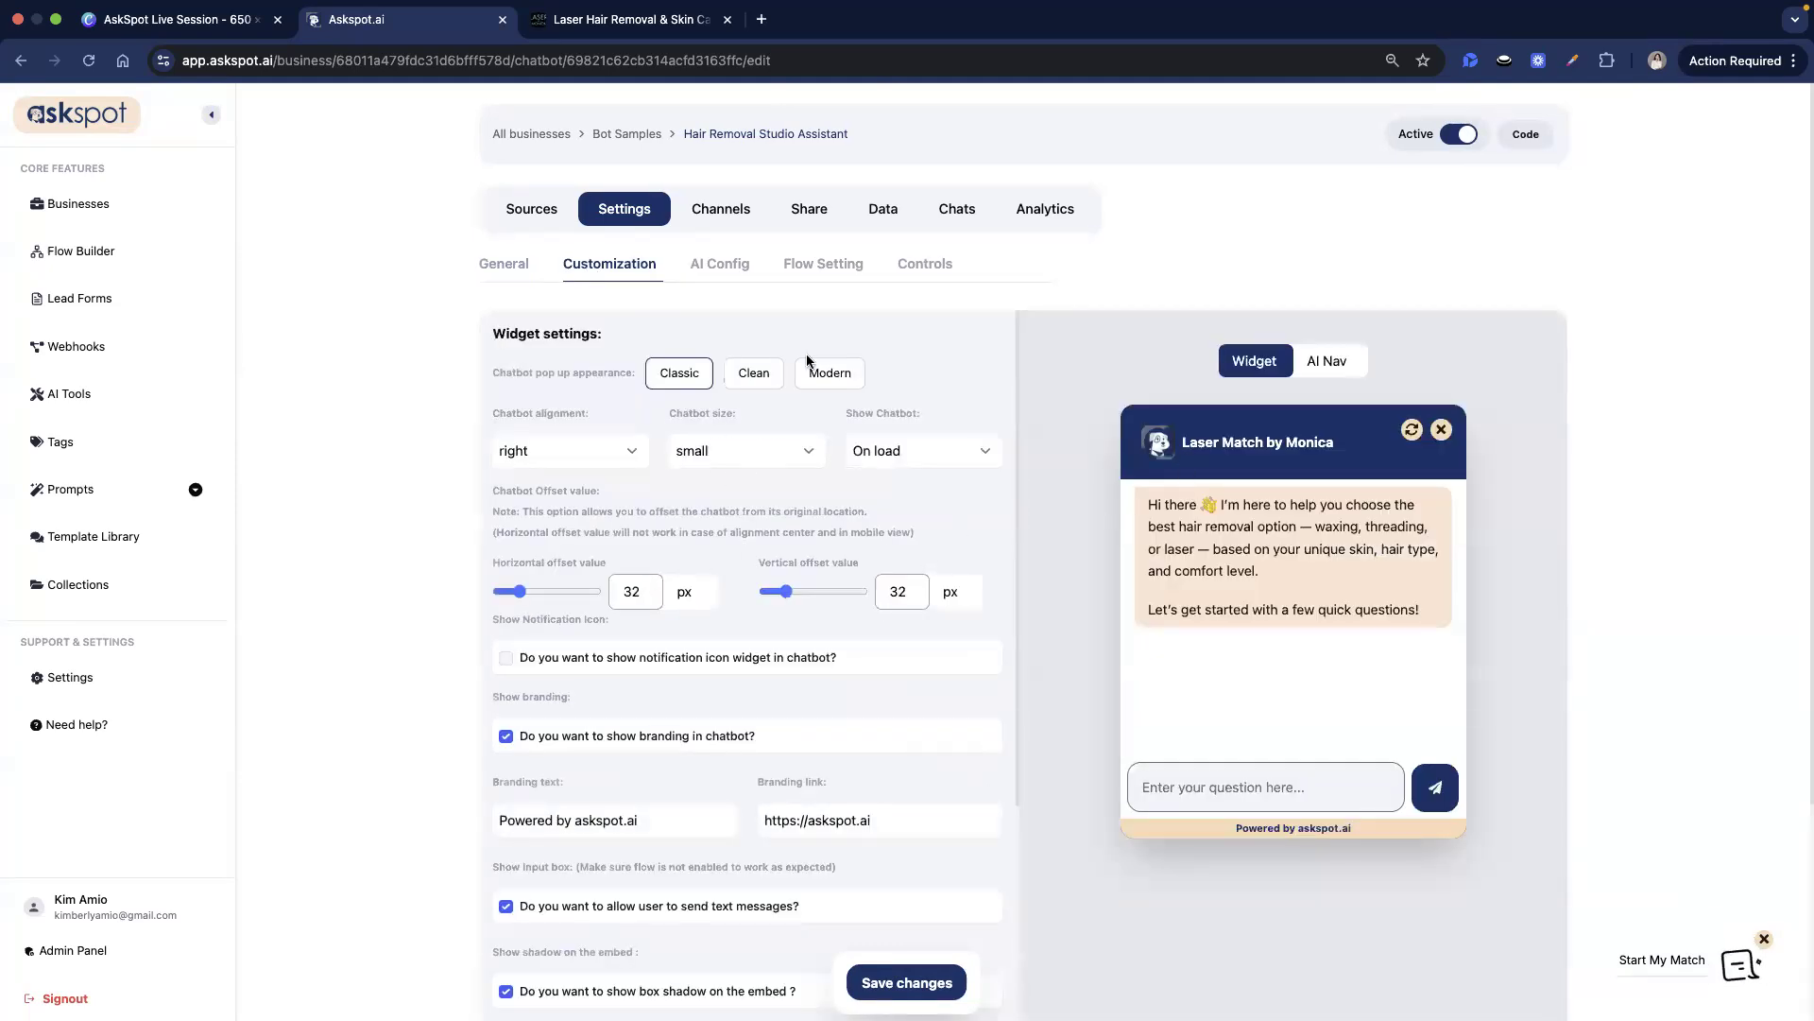
pyautogui.click(826, 376)
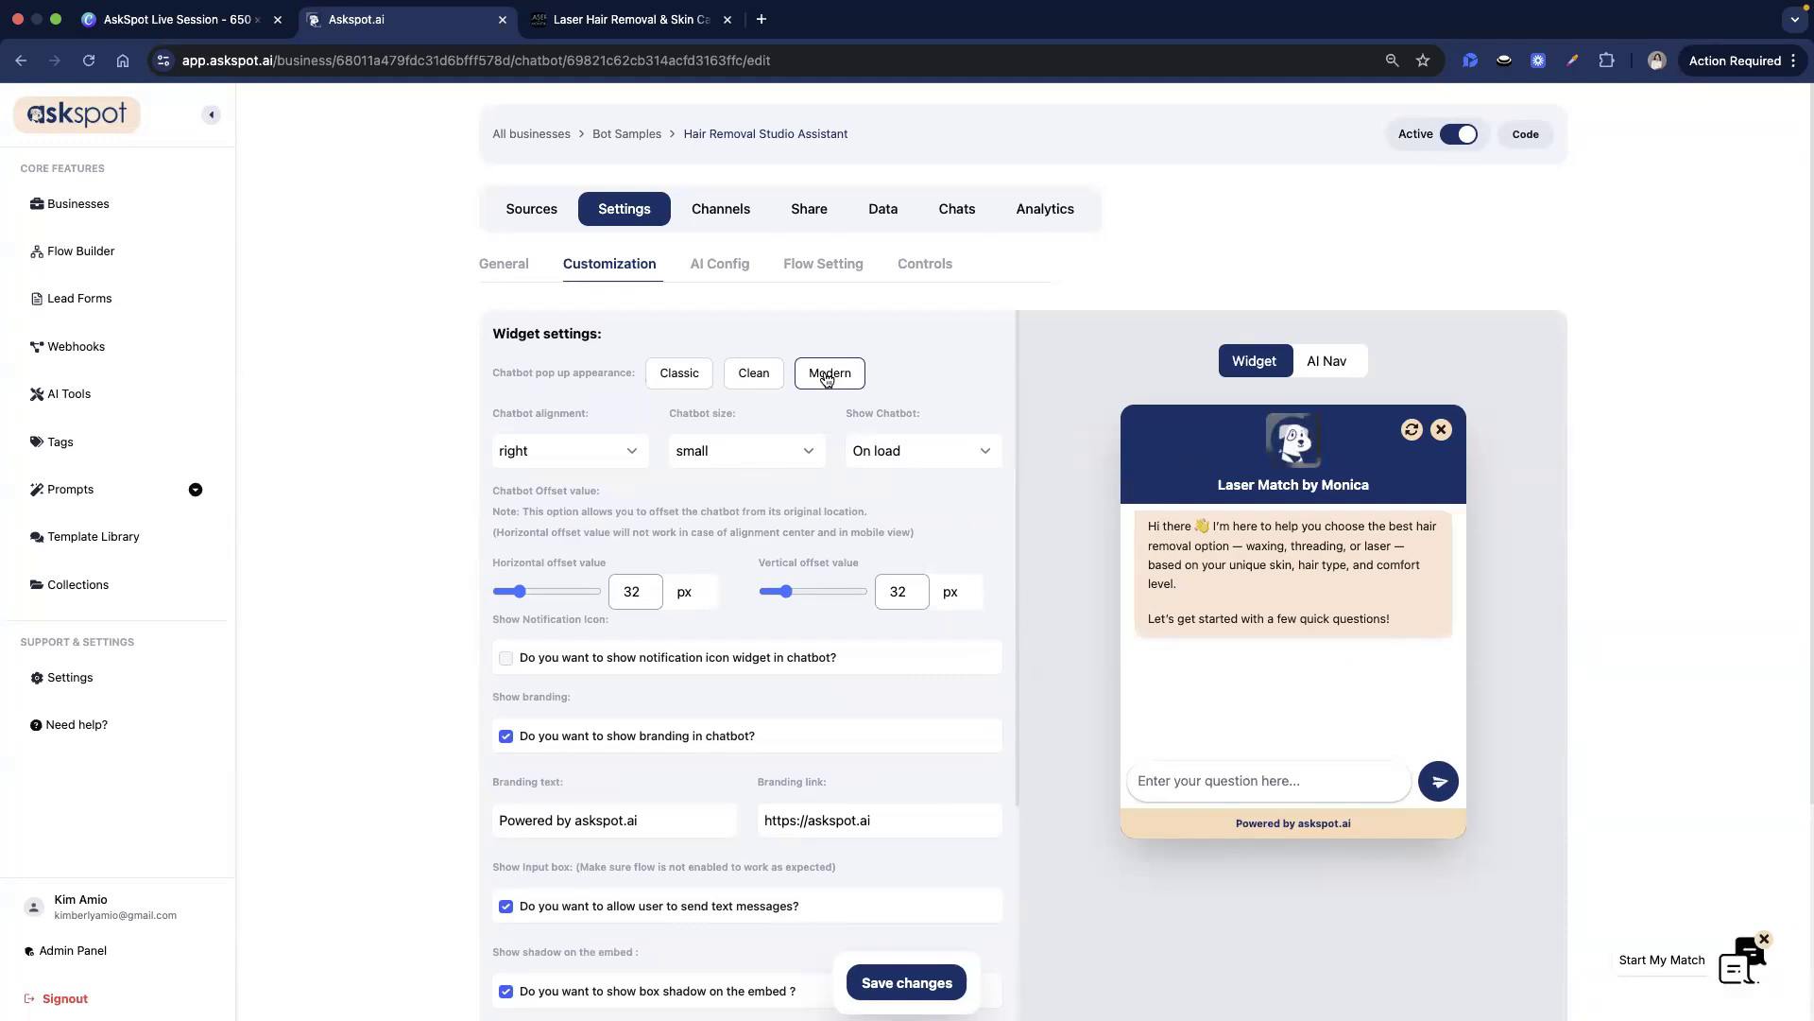
pyautogui.click(711, 452)
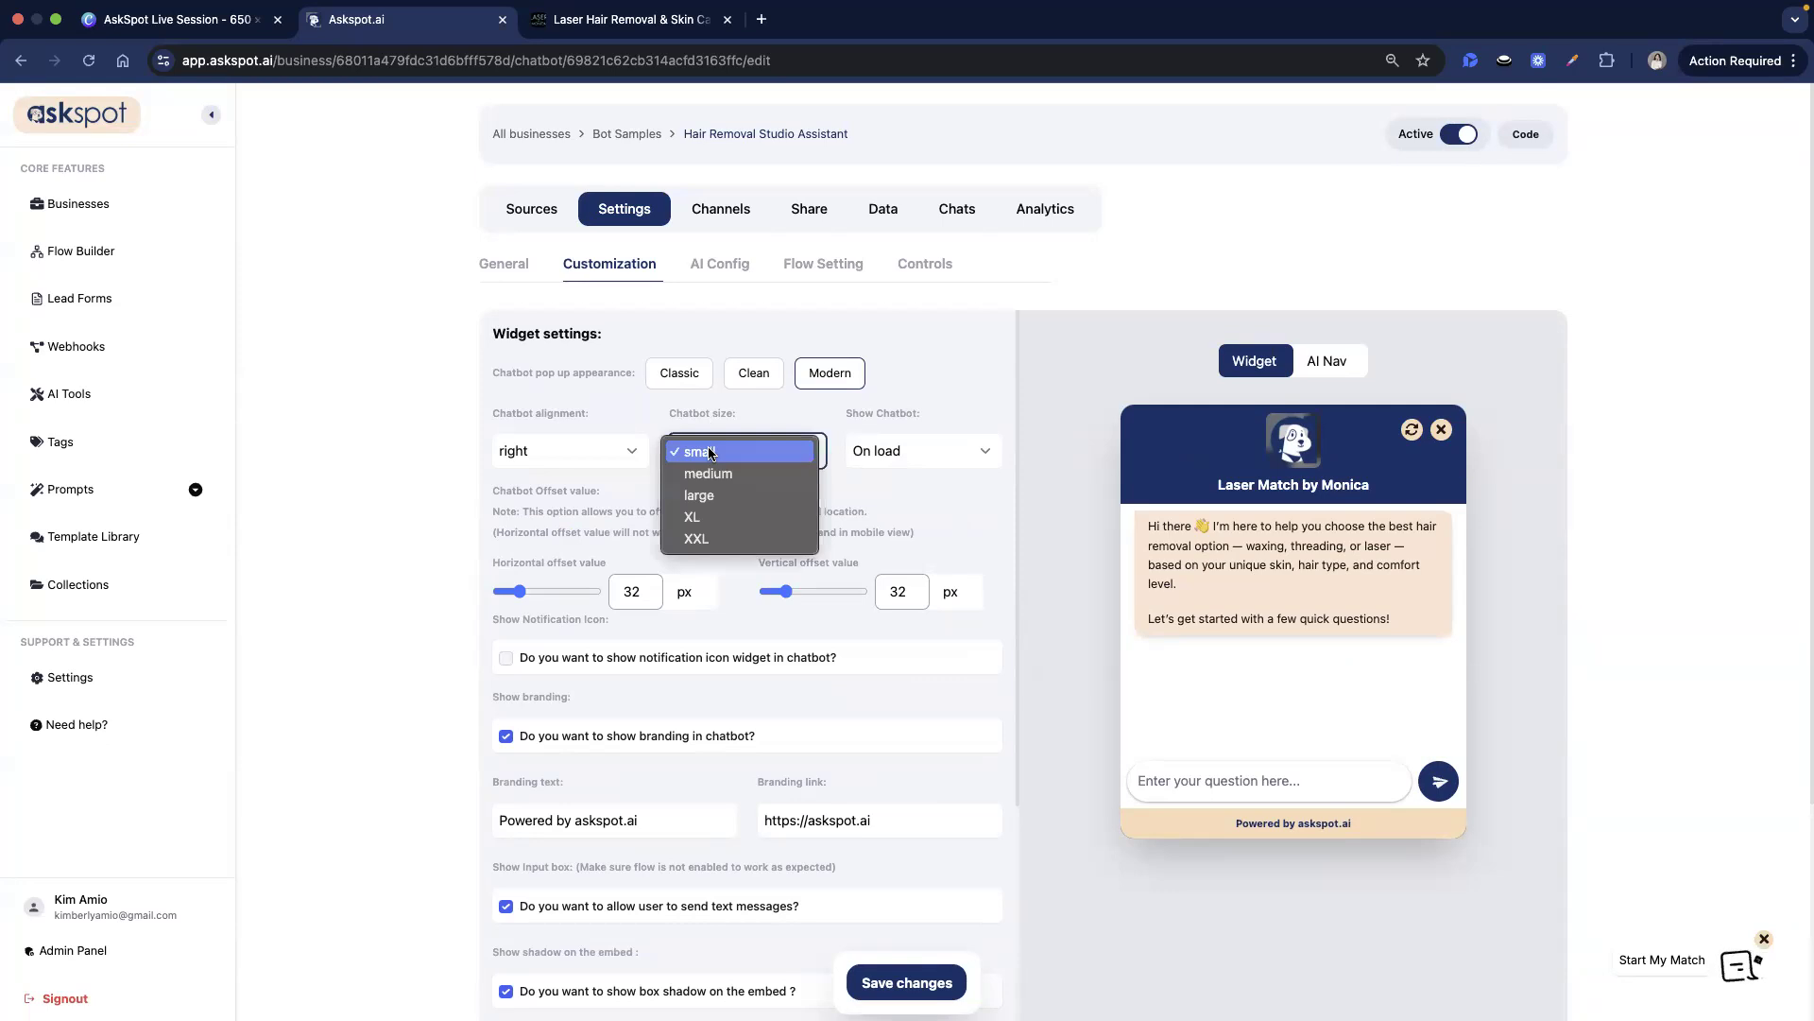
pyautogui.click(704, 517)
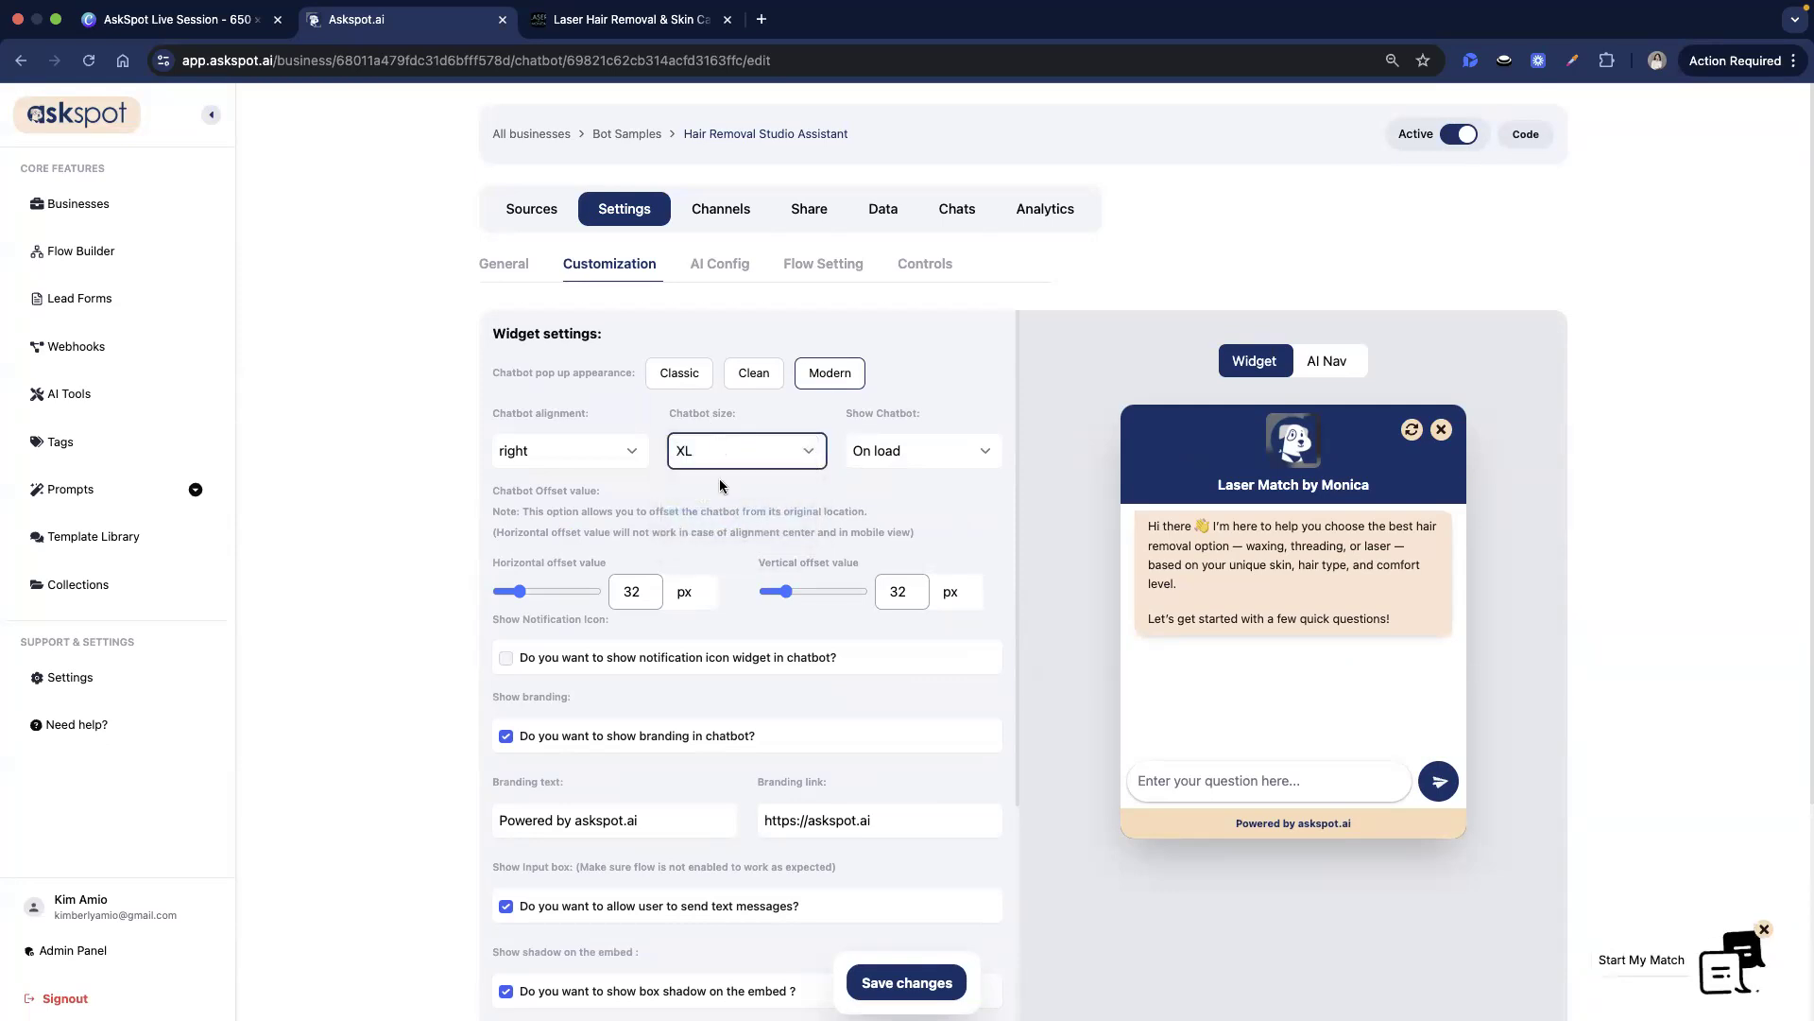
pyautogui.click(717, 436)
pyautogui.click(887, 517)
pyautogui.click(931, 982)
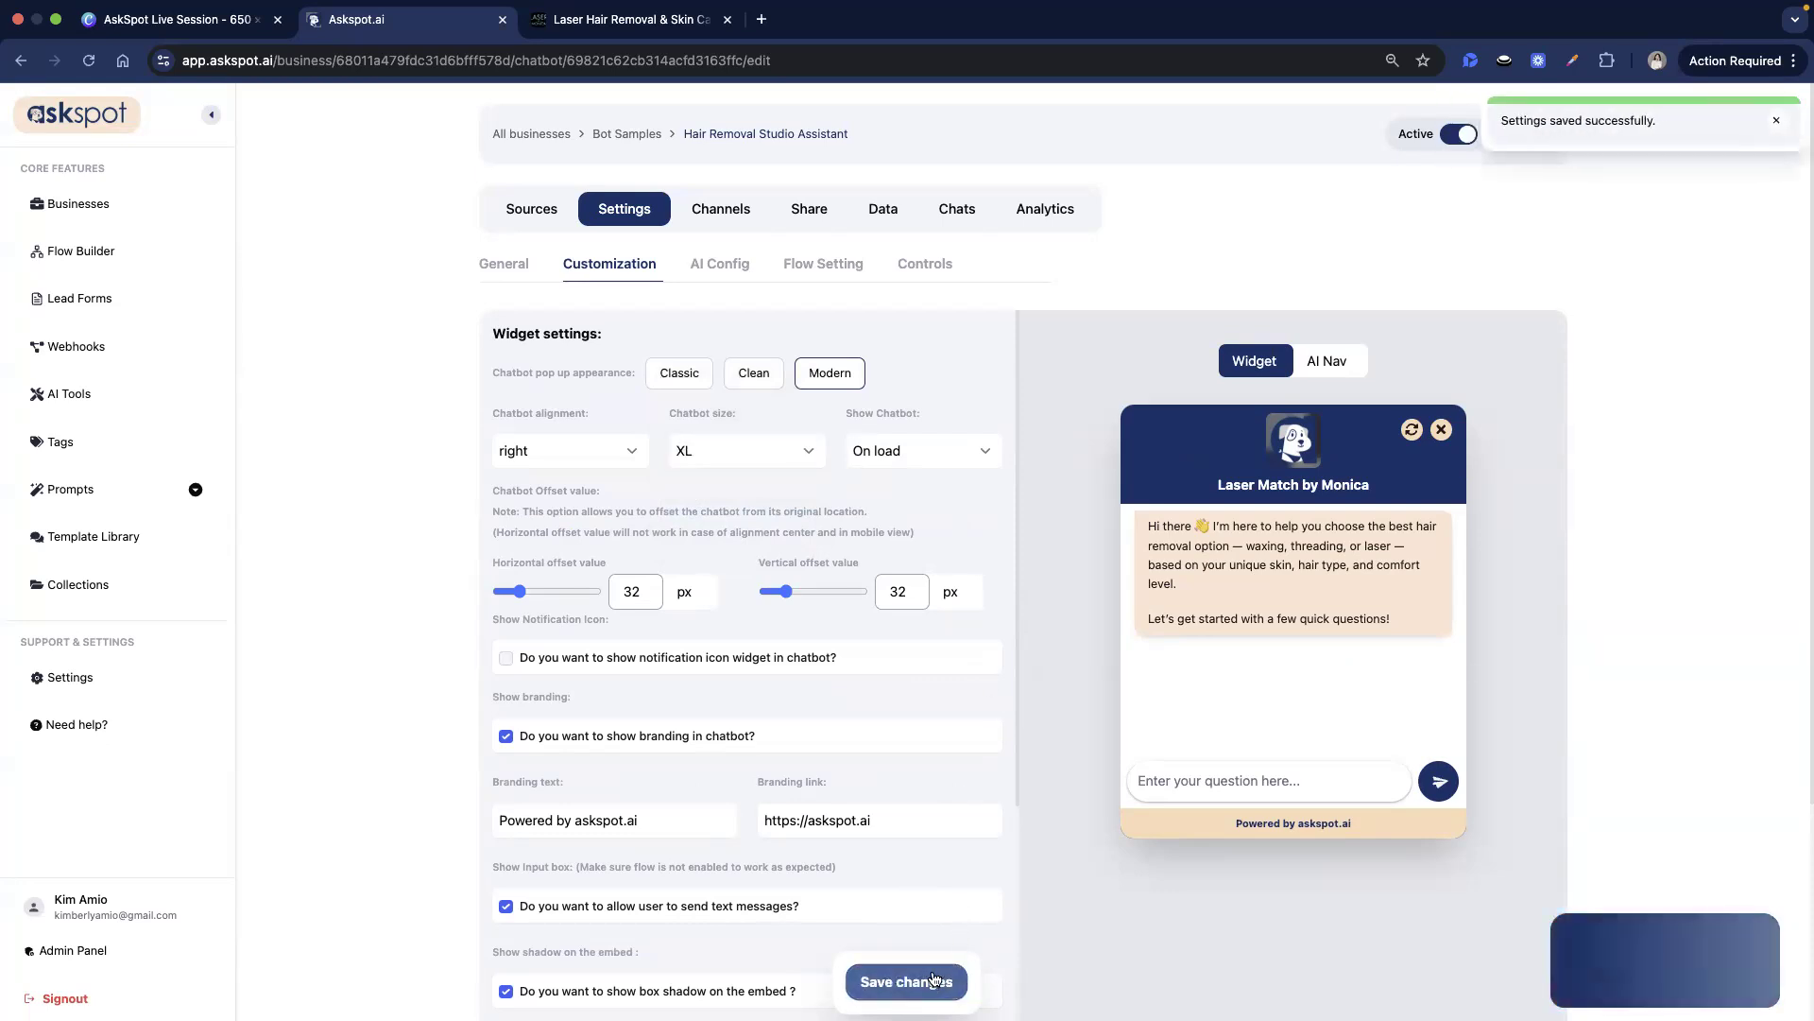
pyautogui.scroll(-3, 933, 603)
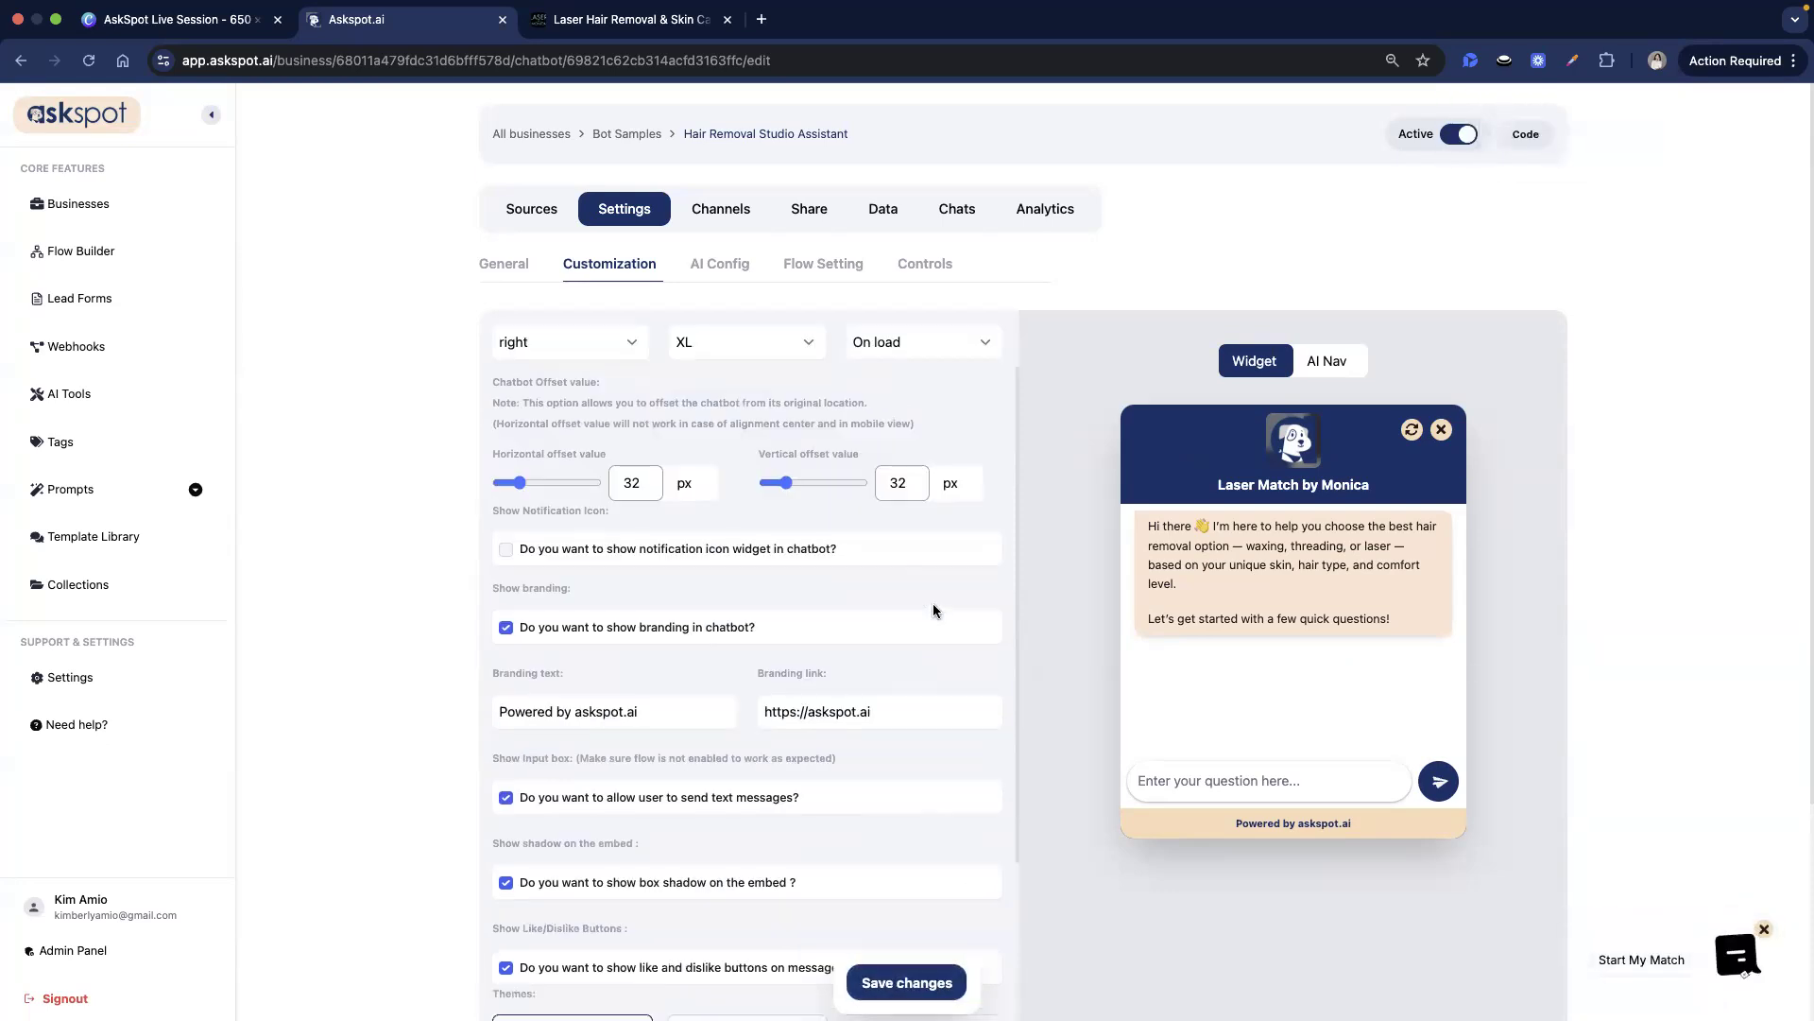
# Compare the available color themes with the laserbymonica.com site and apply the black-and-white custom theme to the chatbot
pyautogui.scroll(-1, 879, 539)
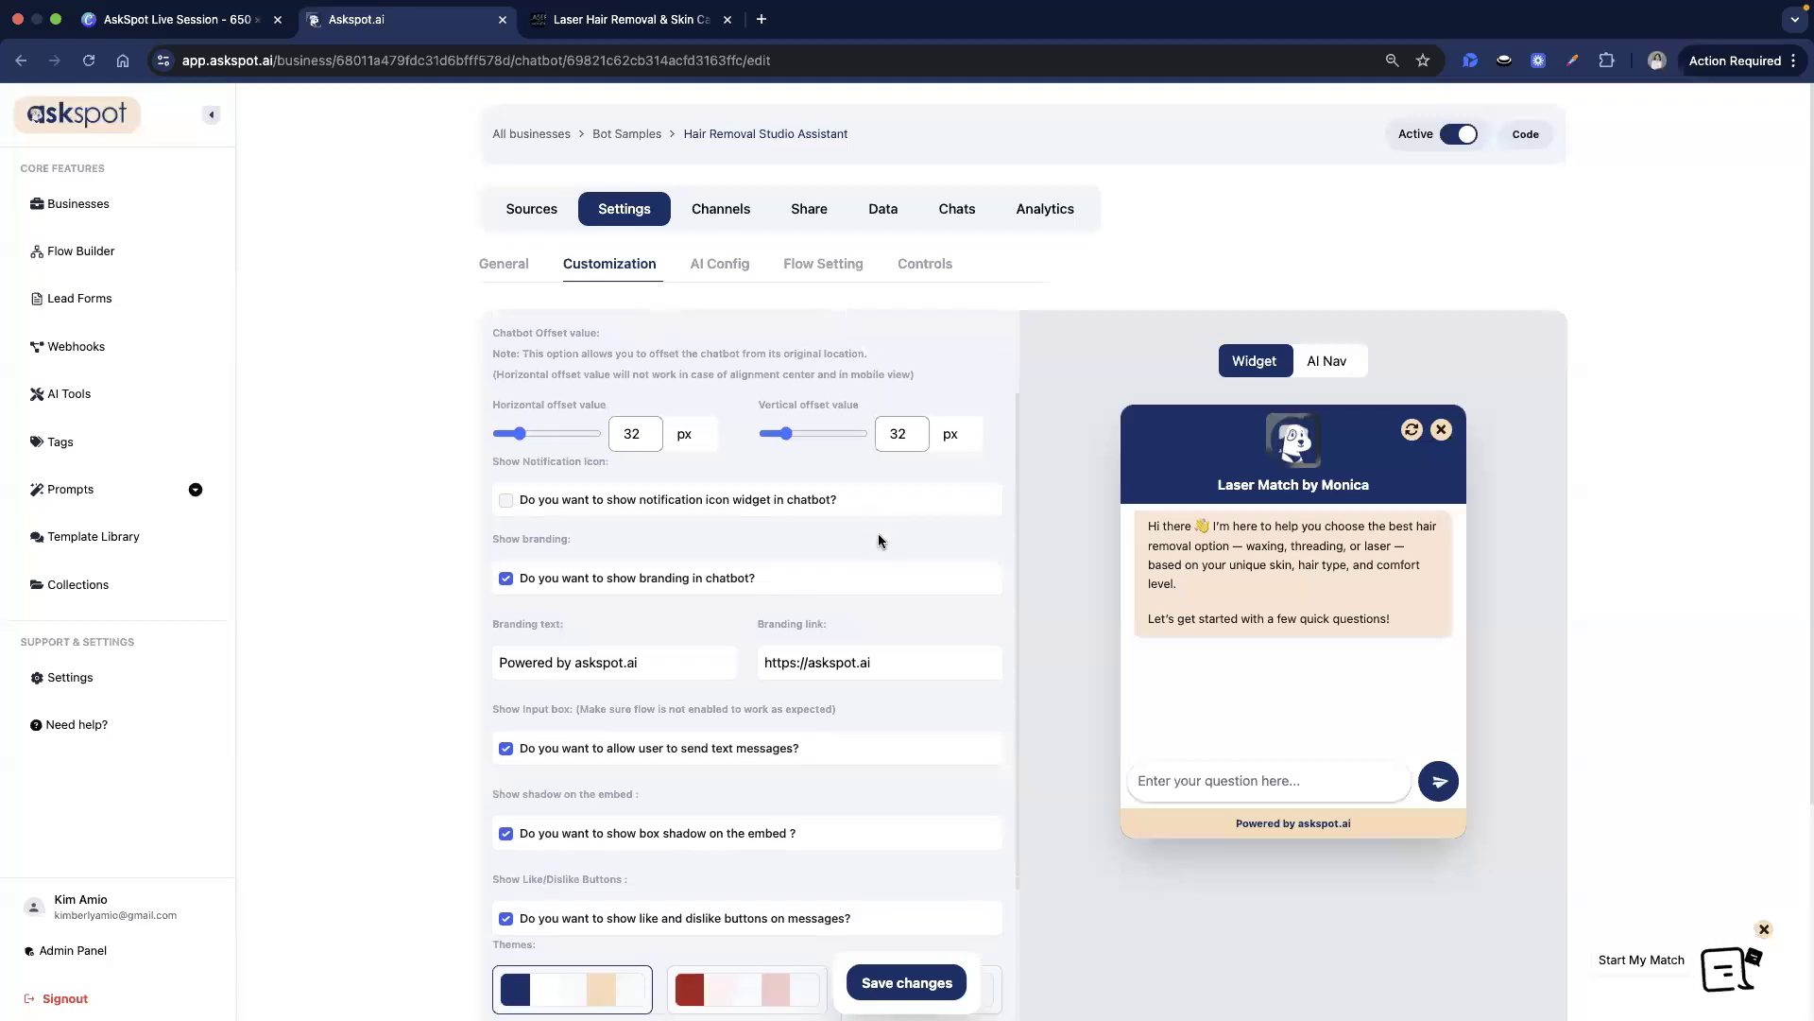
pyautogui.scroll(-10, 879, 539)
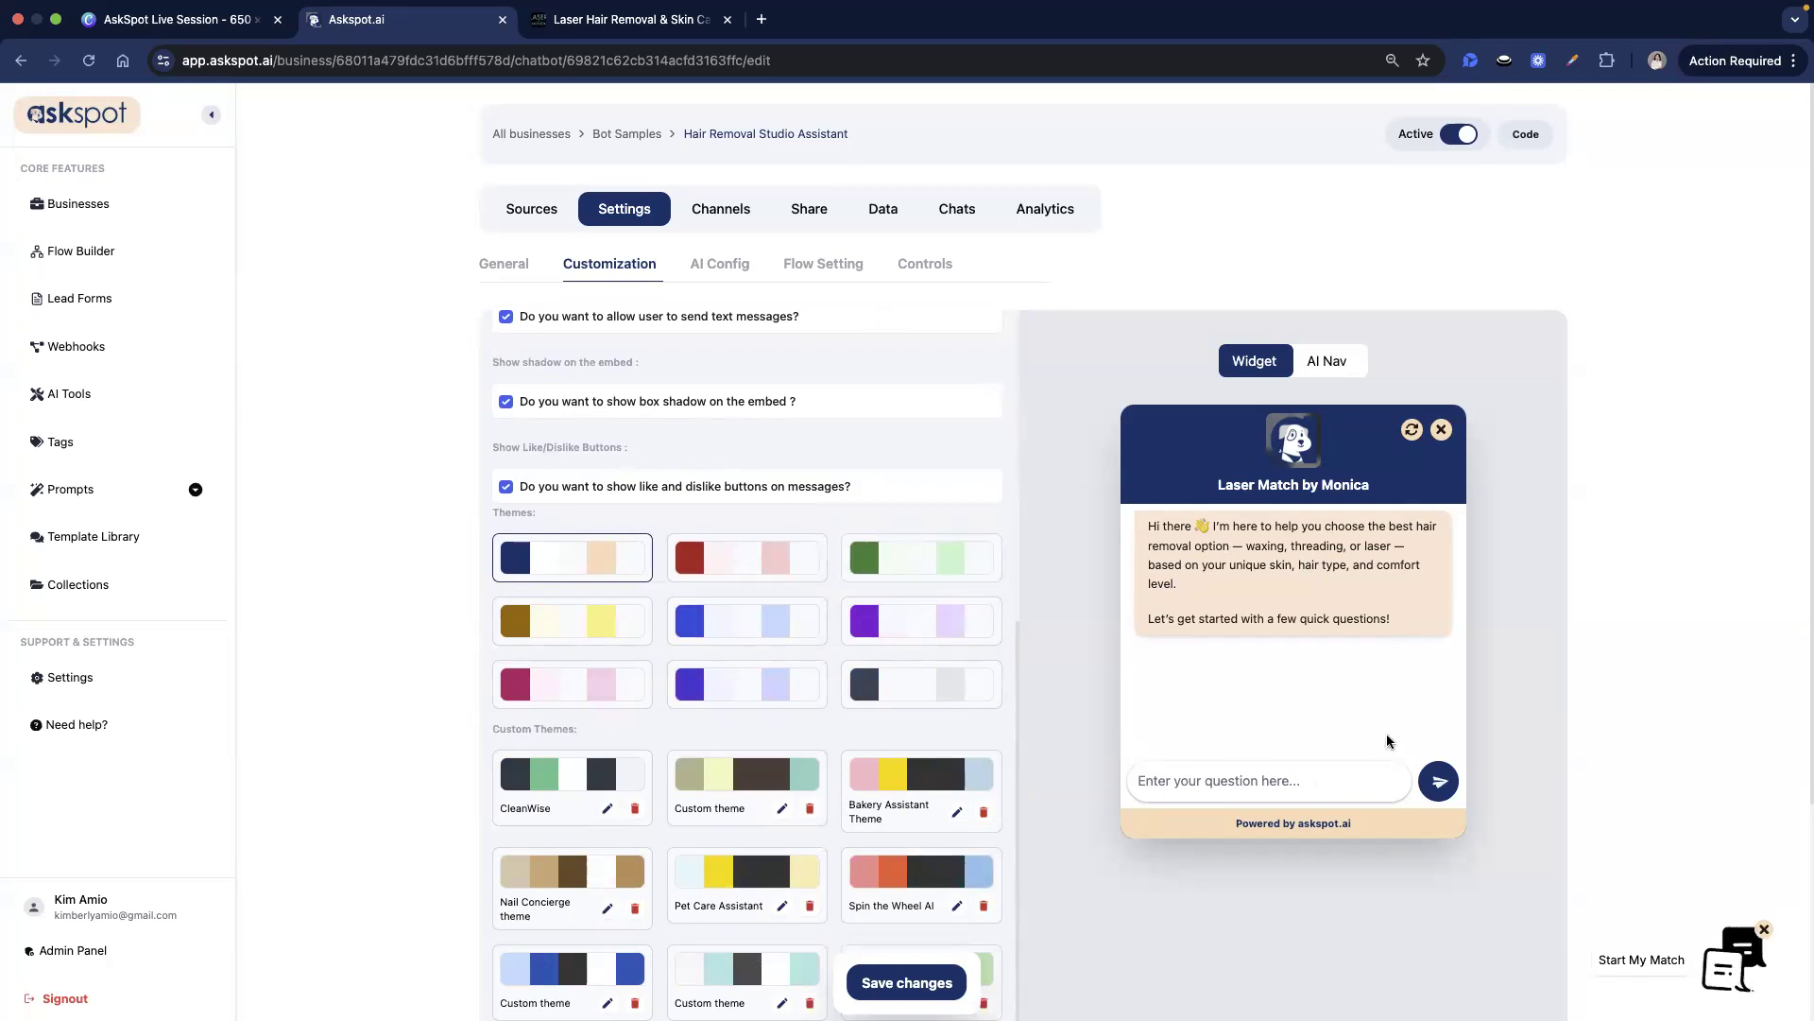
pyautogui.click(629, 23)
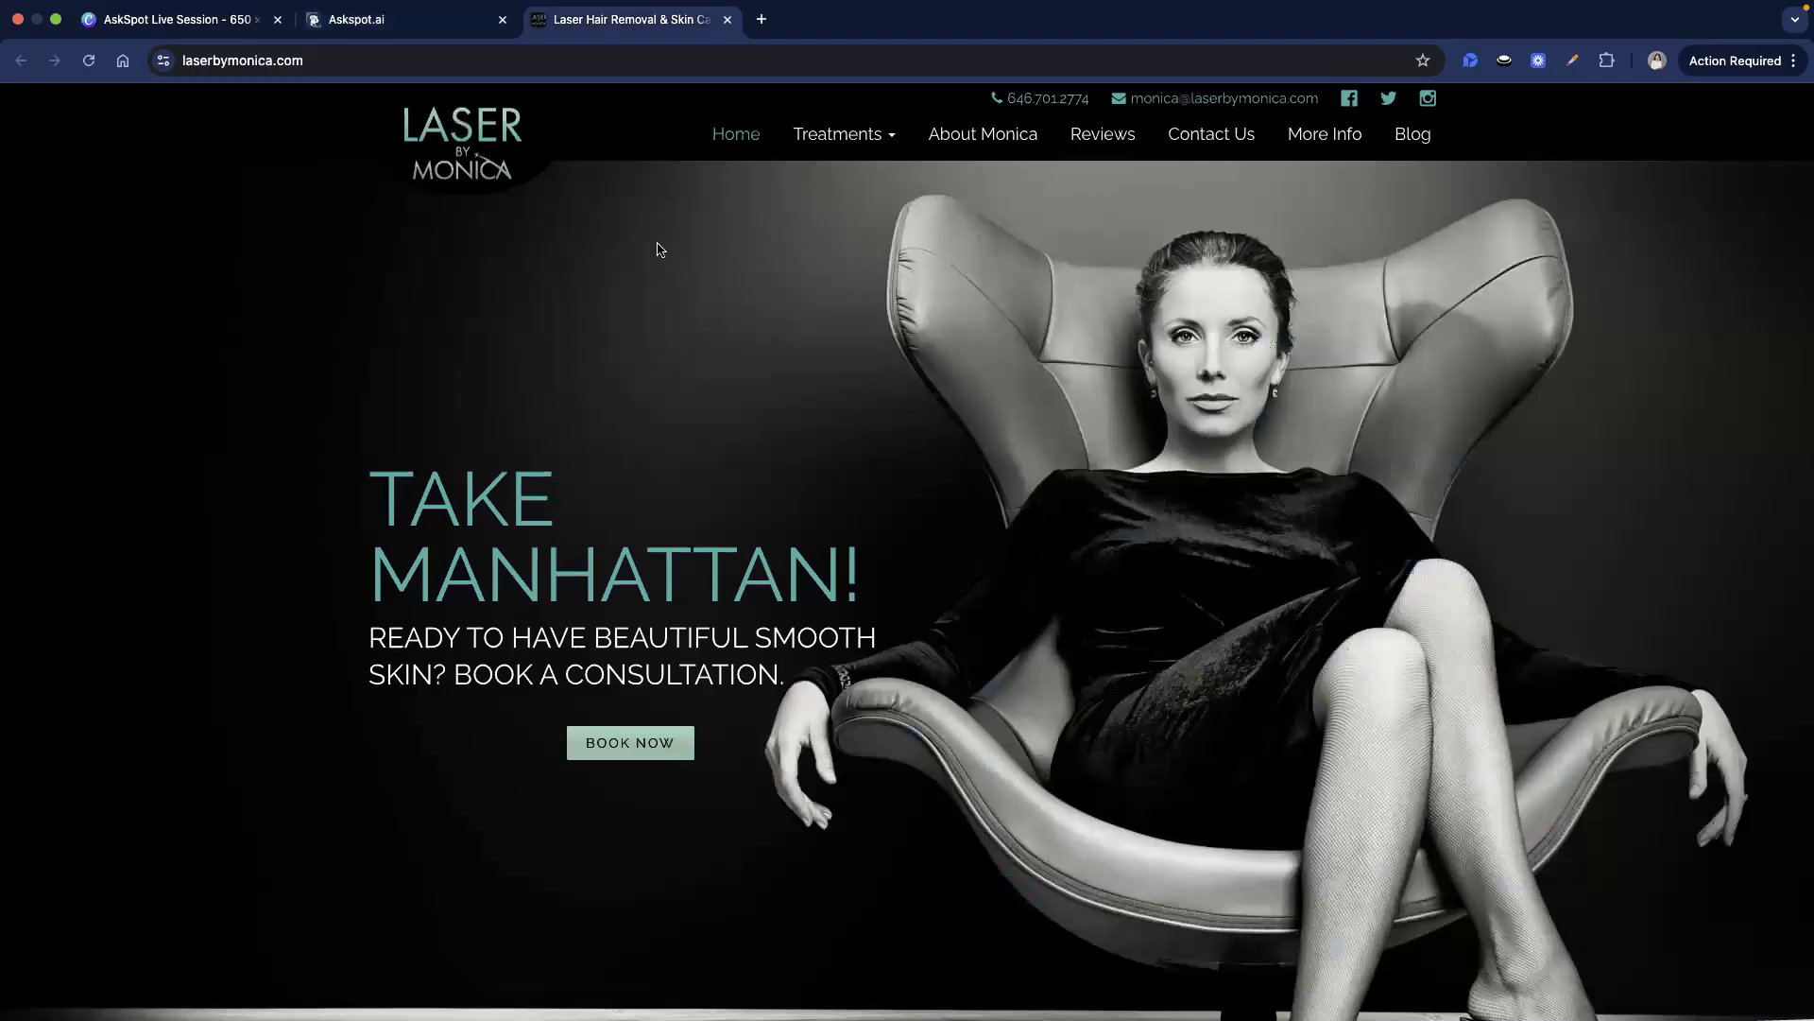
pyautogui.click(378, 23)
pyautogui.scroll(-5, 887, 709)
pyautogui.scroll(10, 922, 624)
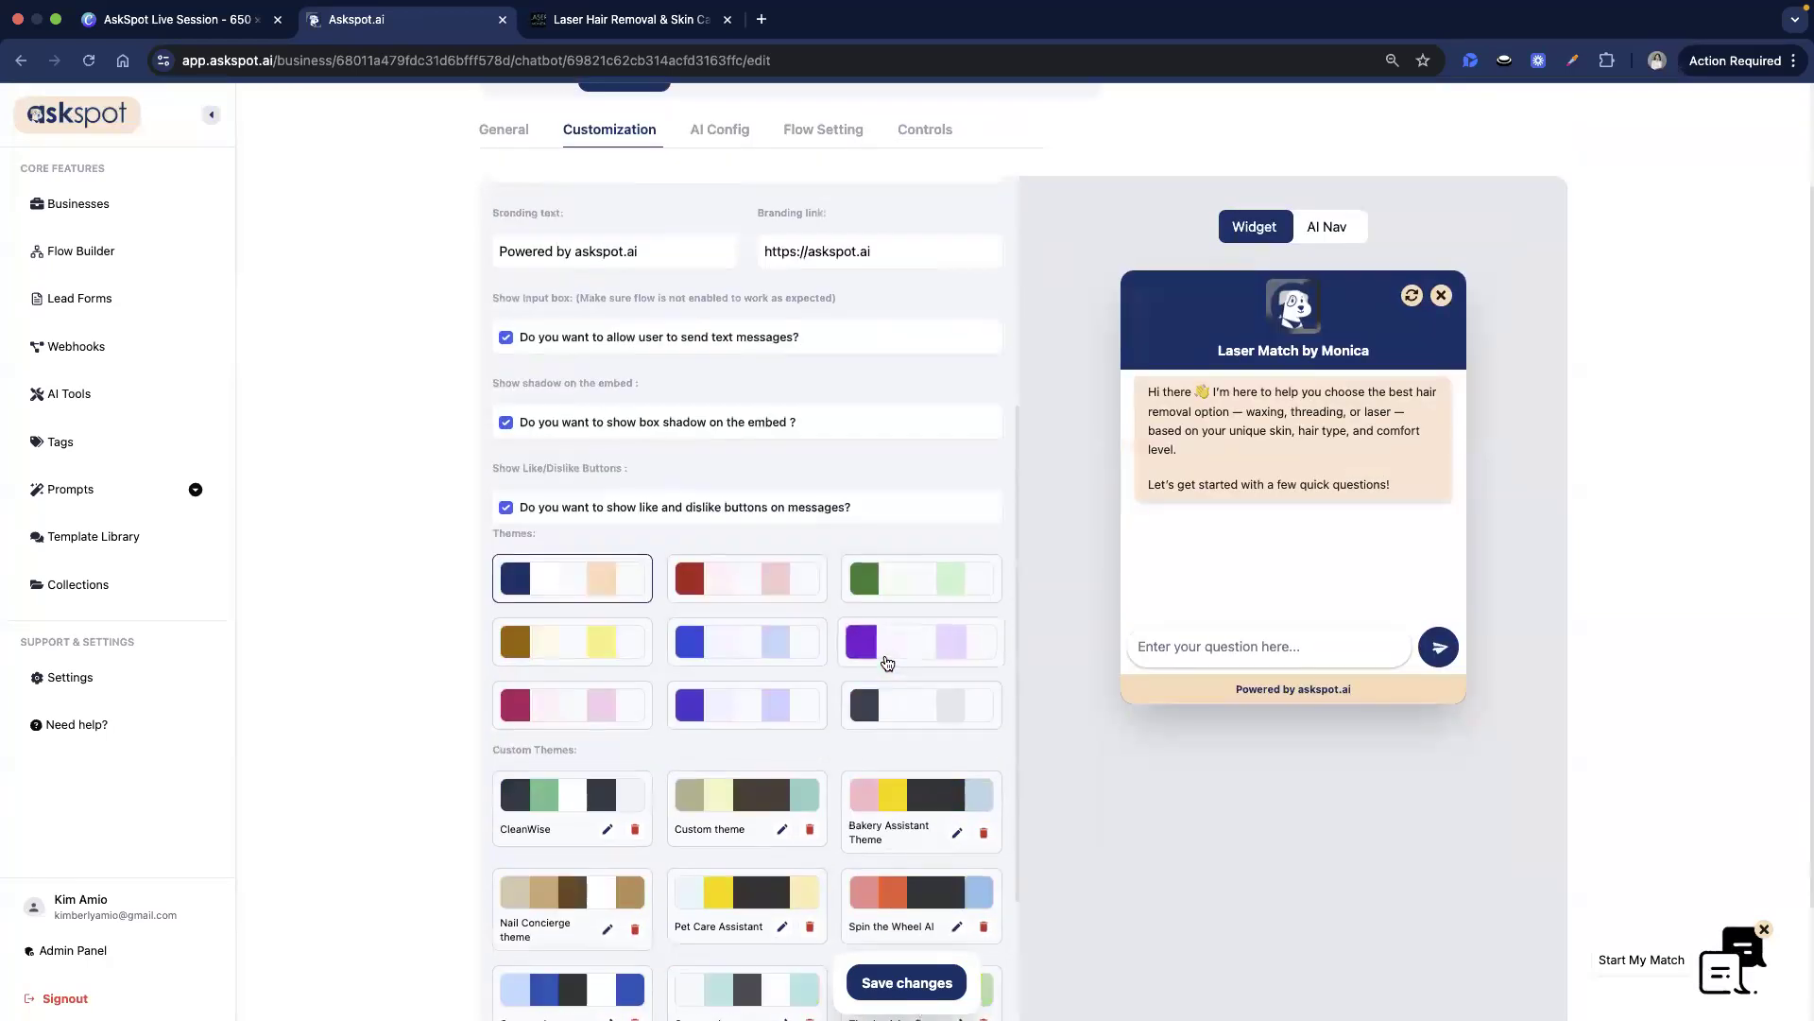
pyautogui.scroll(-10, 922, 623)
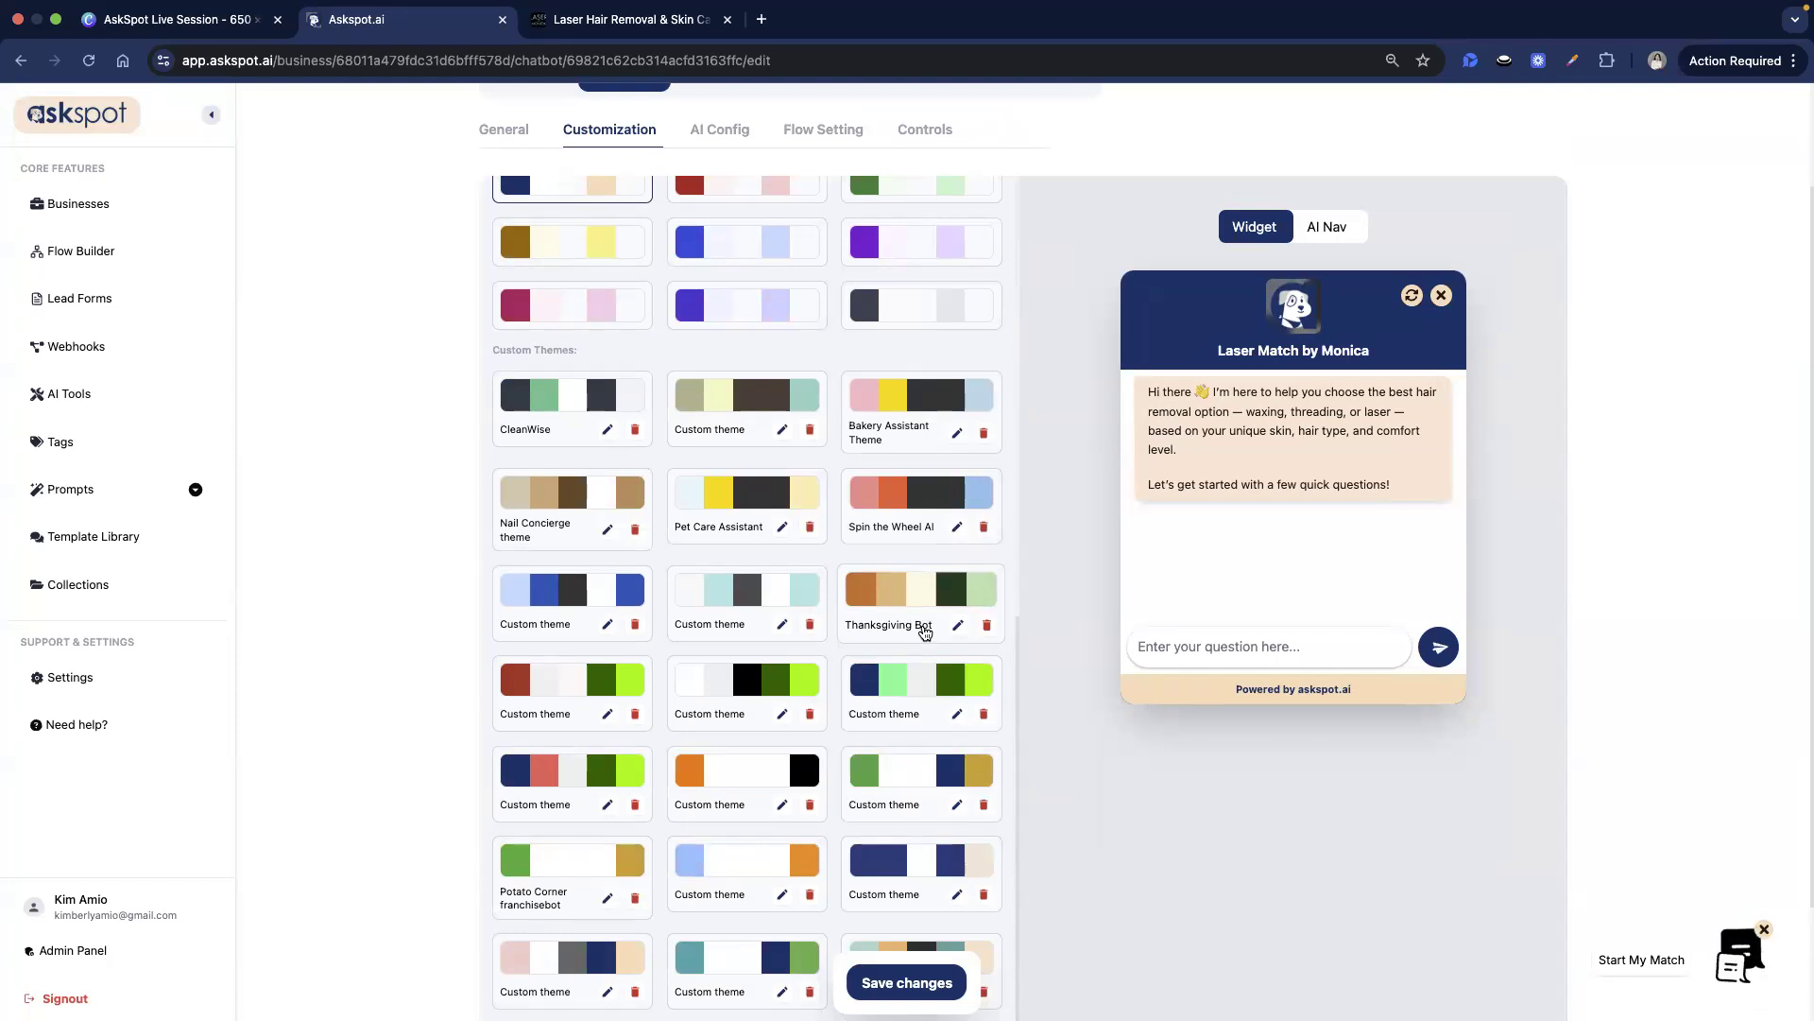
pyautogui.scroll(-3, 925, 632)
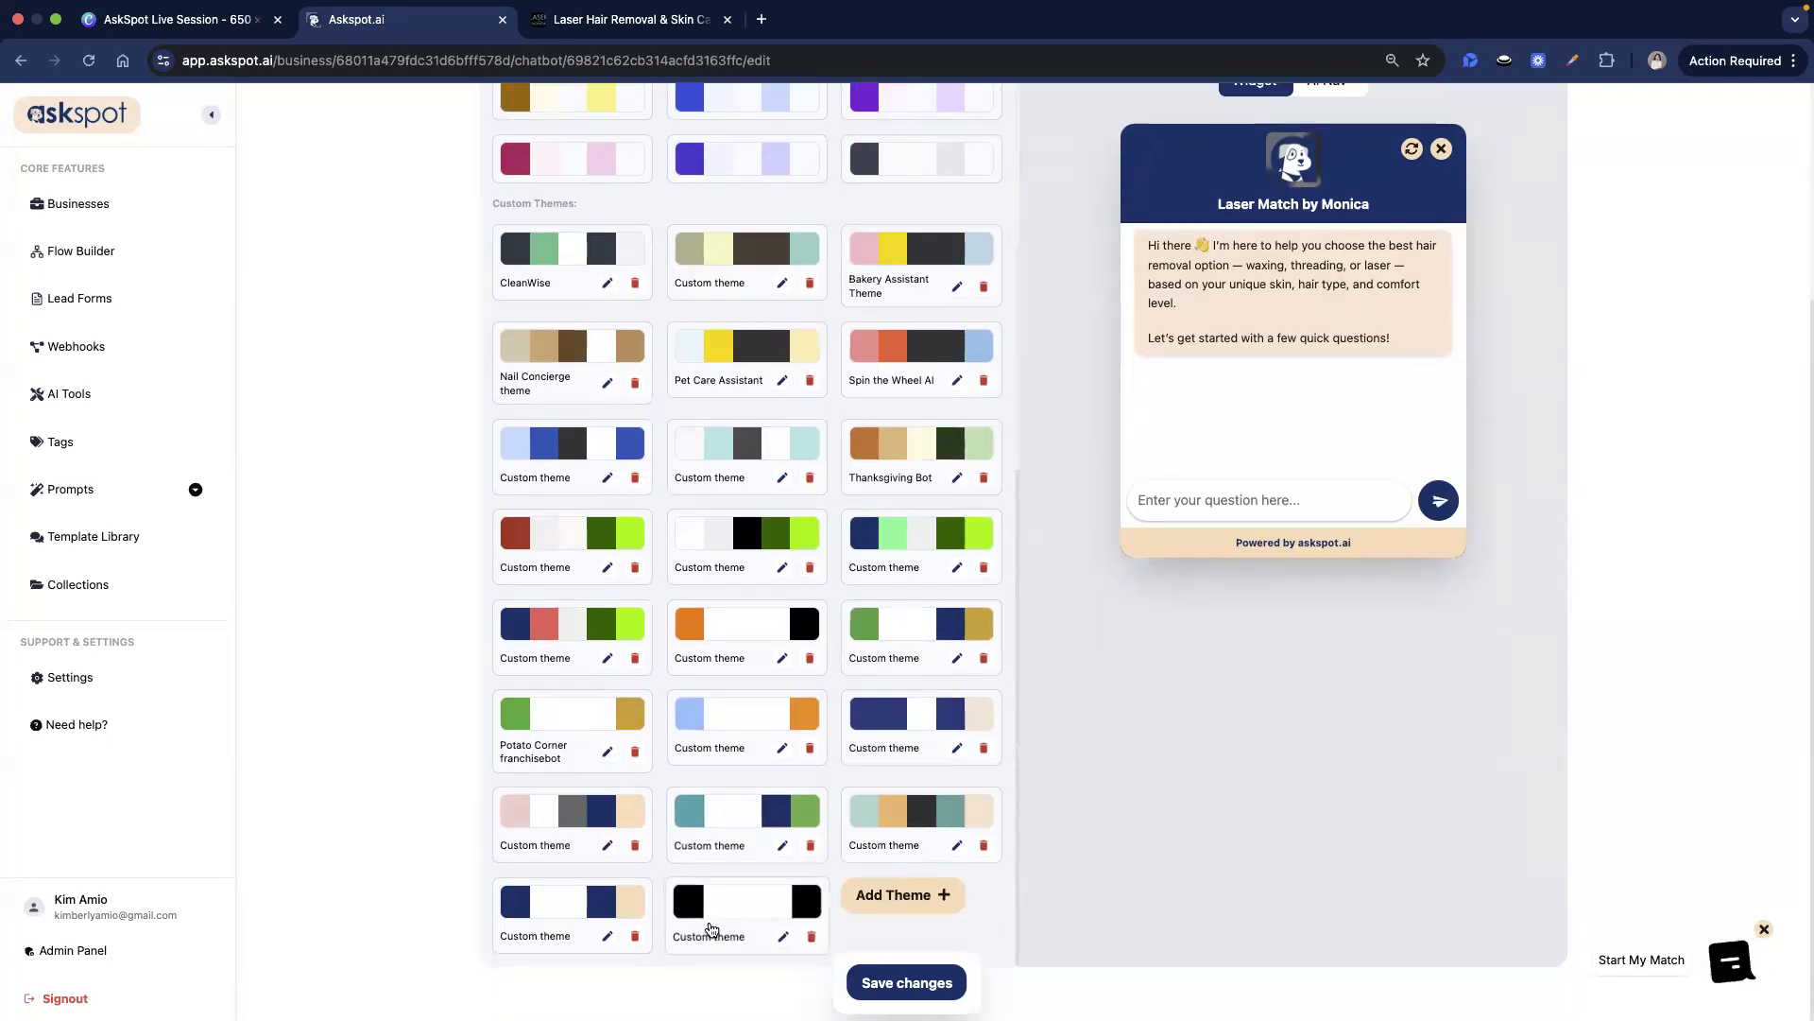
pyautogui.click(728, 907)
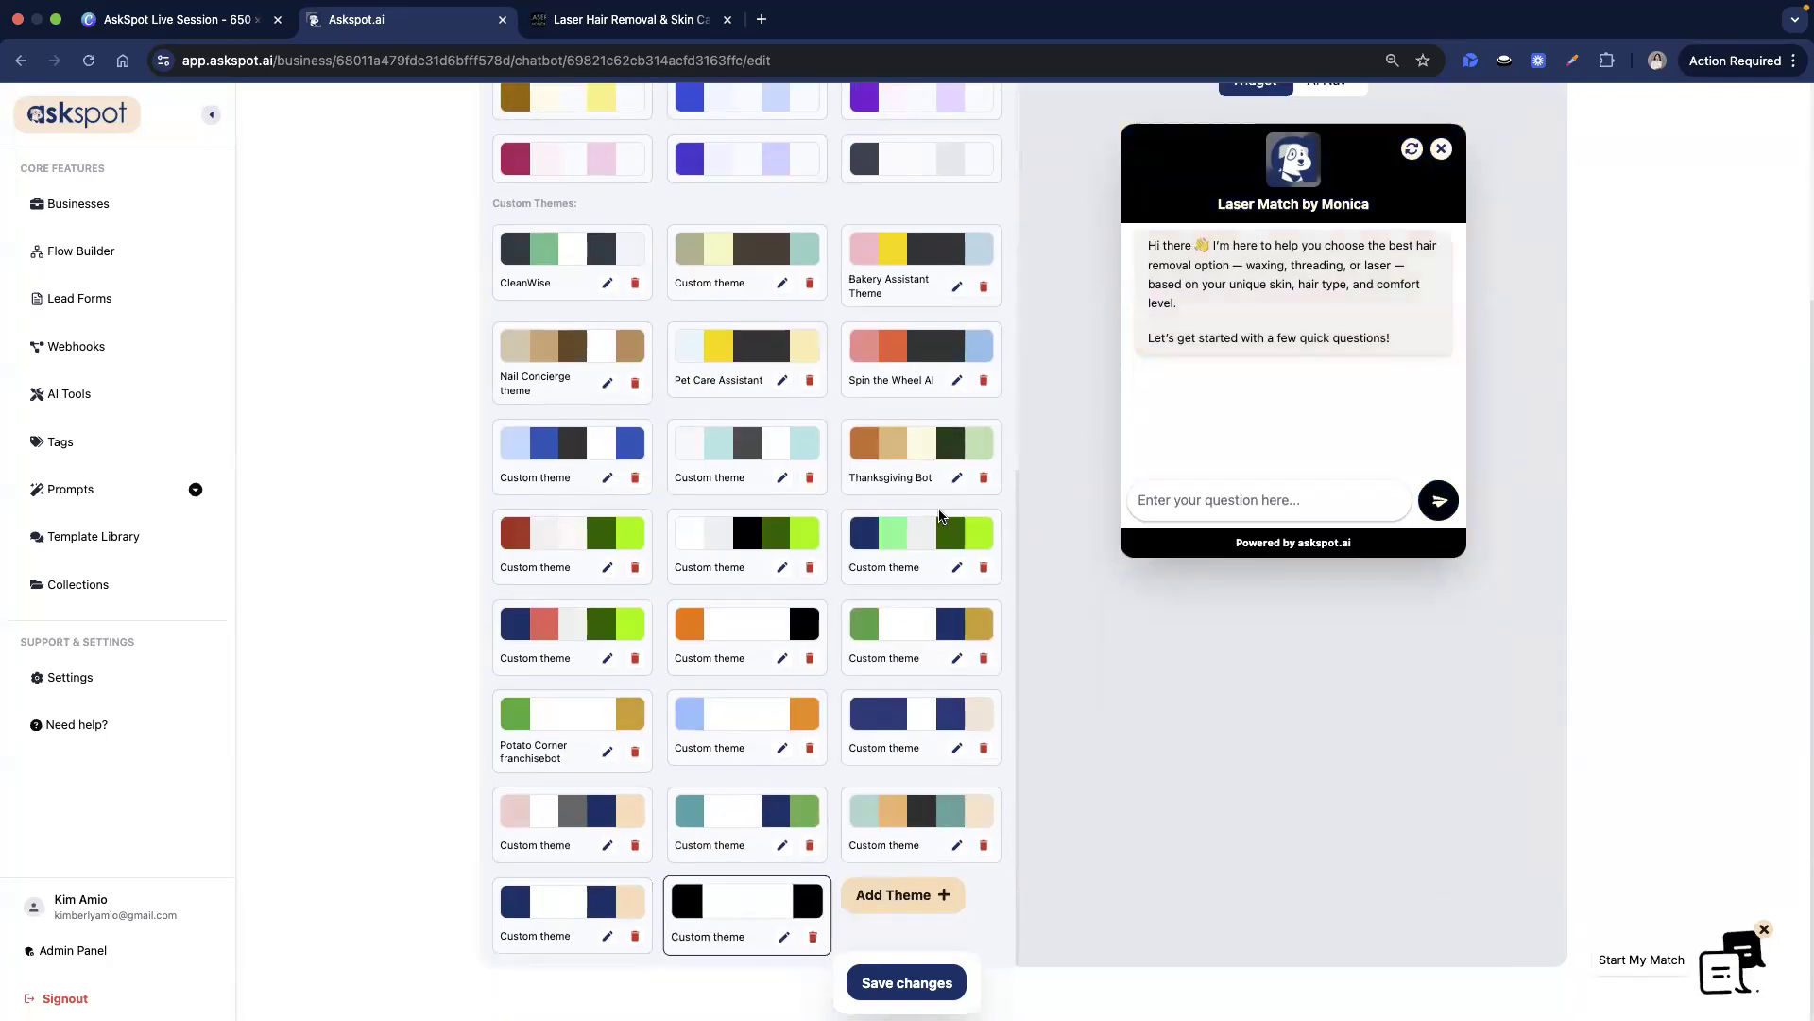
# Review the black custom theme's color settings, leave them unchanged, and save the widget customization
pyautogui.click(782, 936)
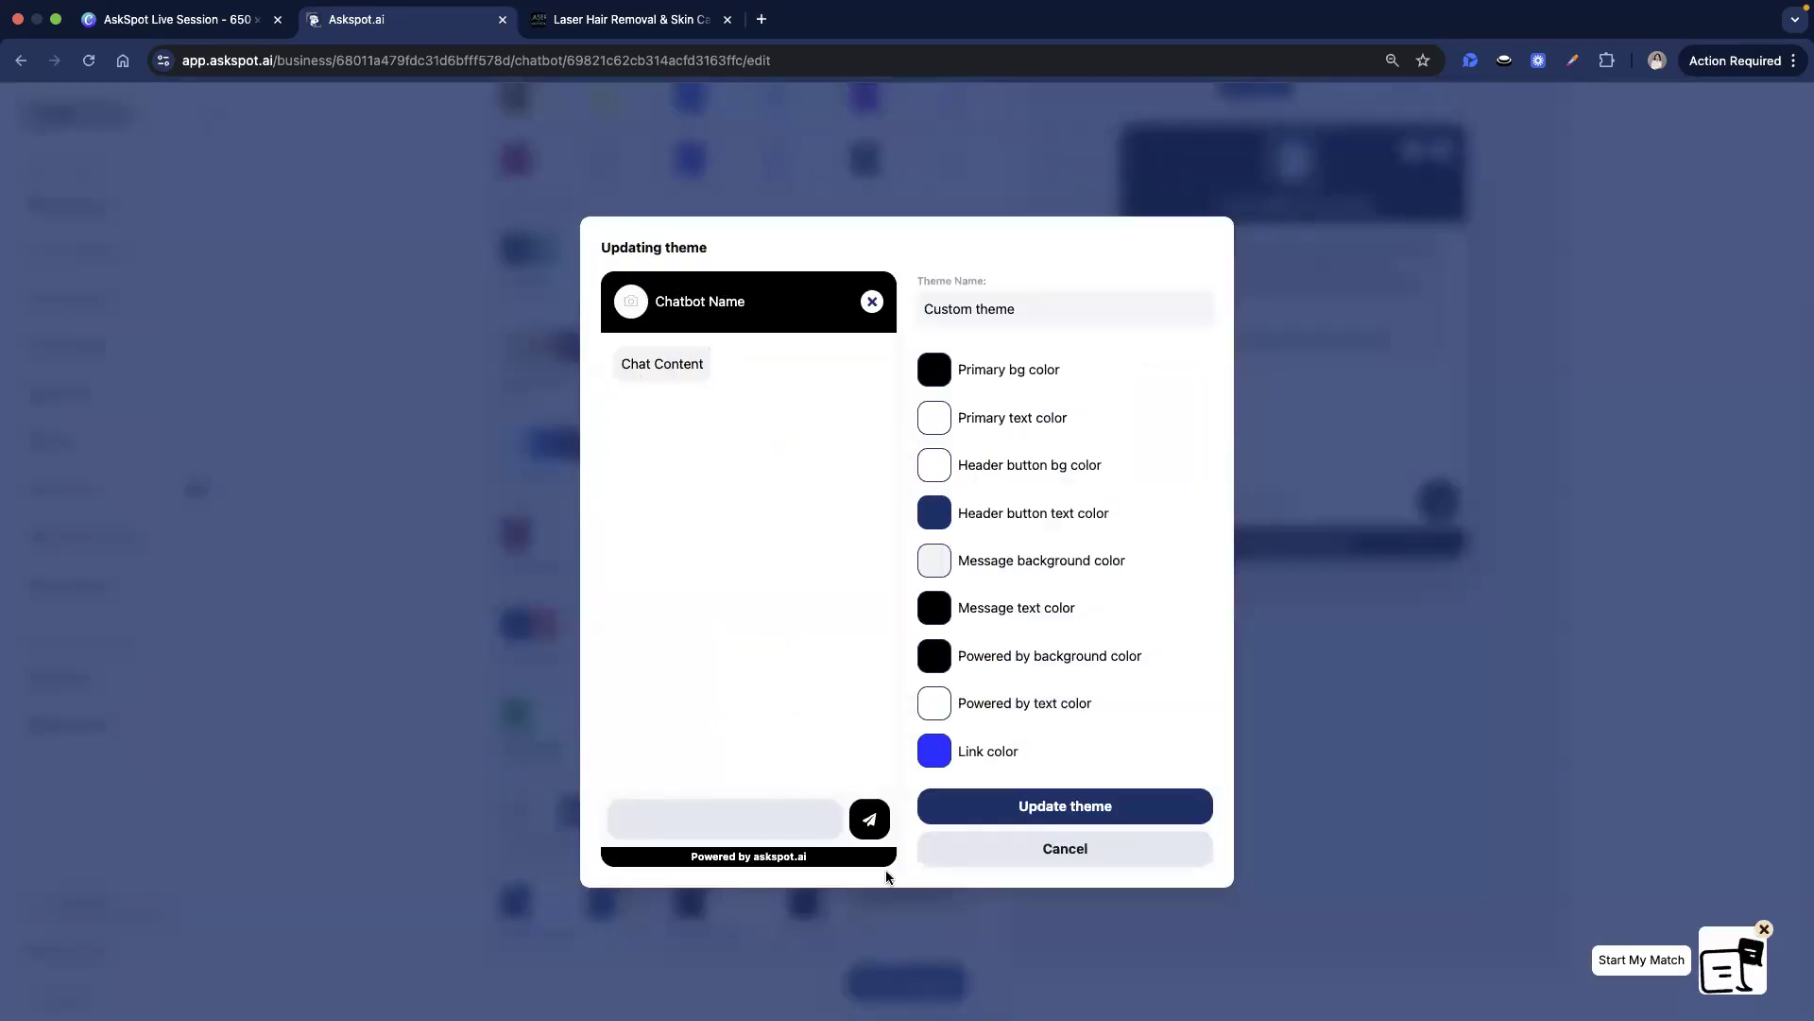
pyautogui.tripleClick(820, 856)
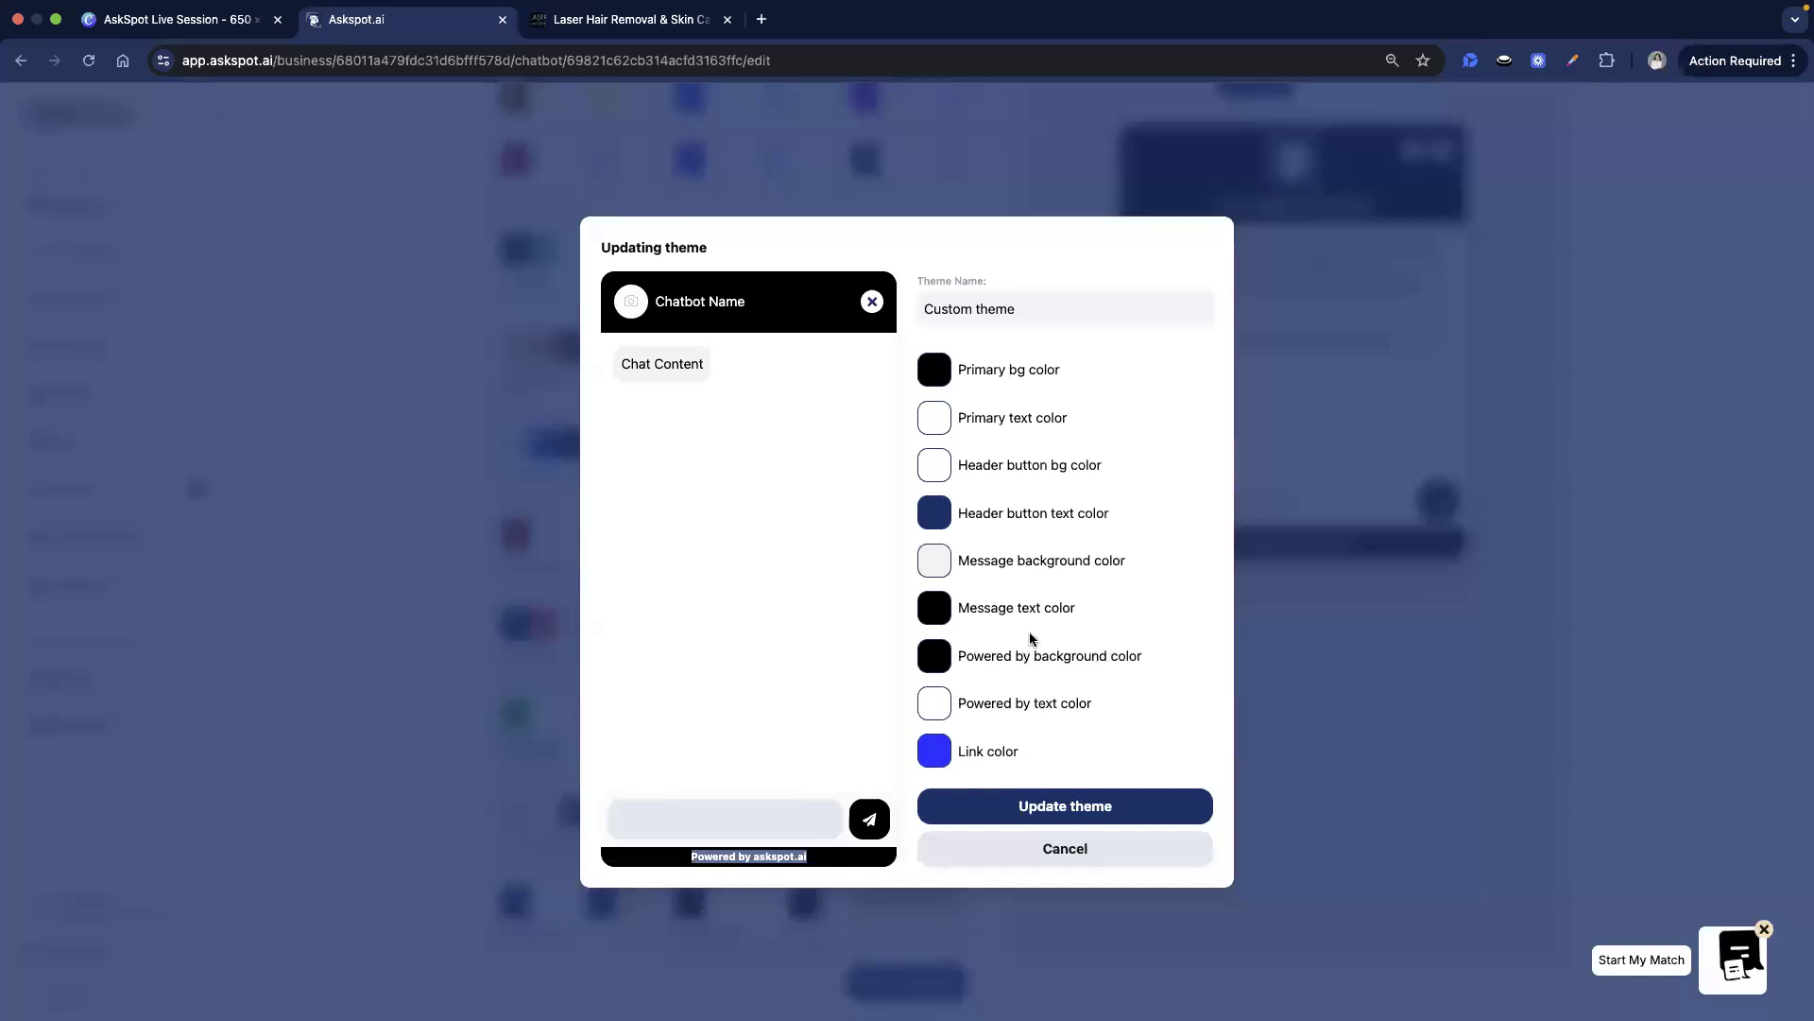
pyautogui.click(966, 695)
pyautogui.tripleClick(1017, 372)
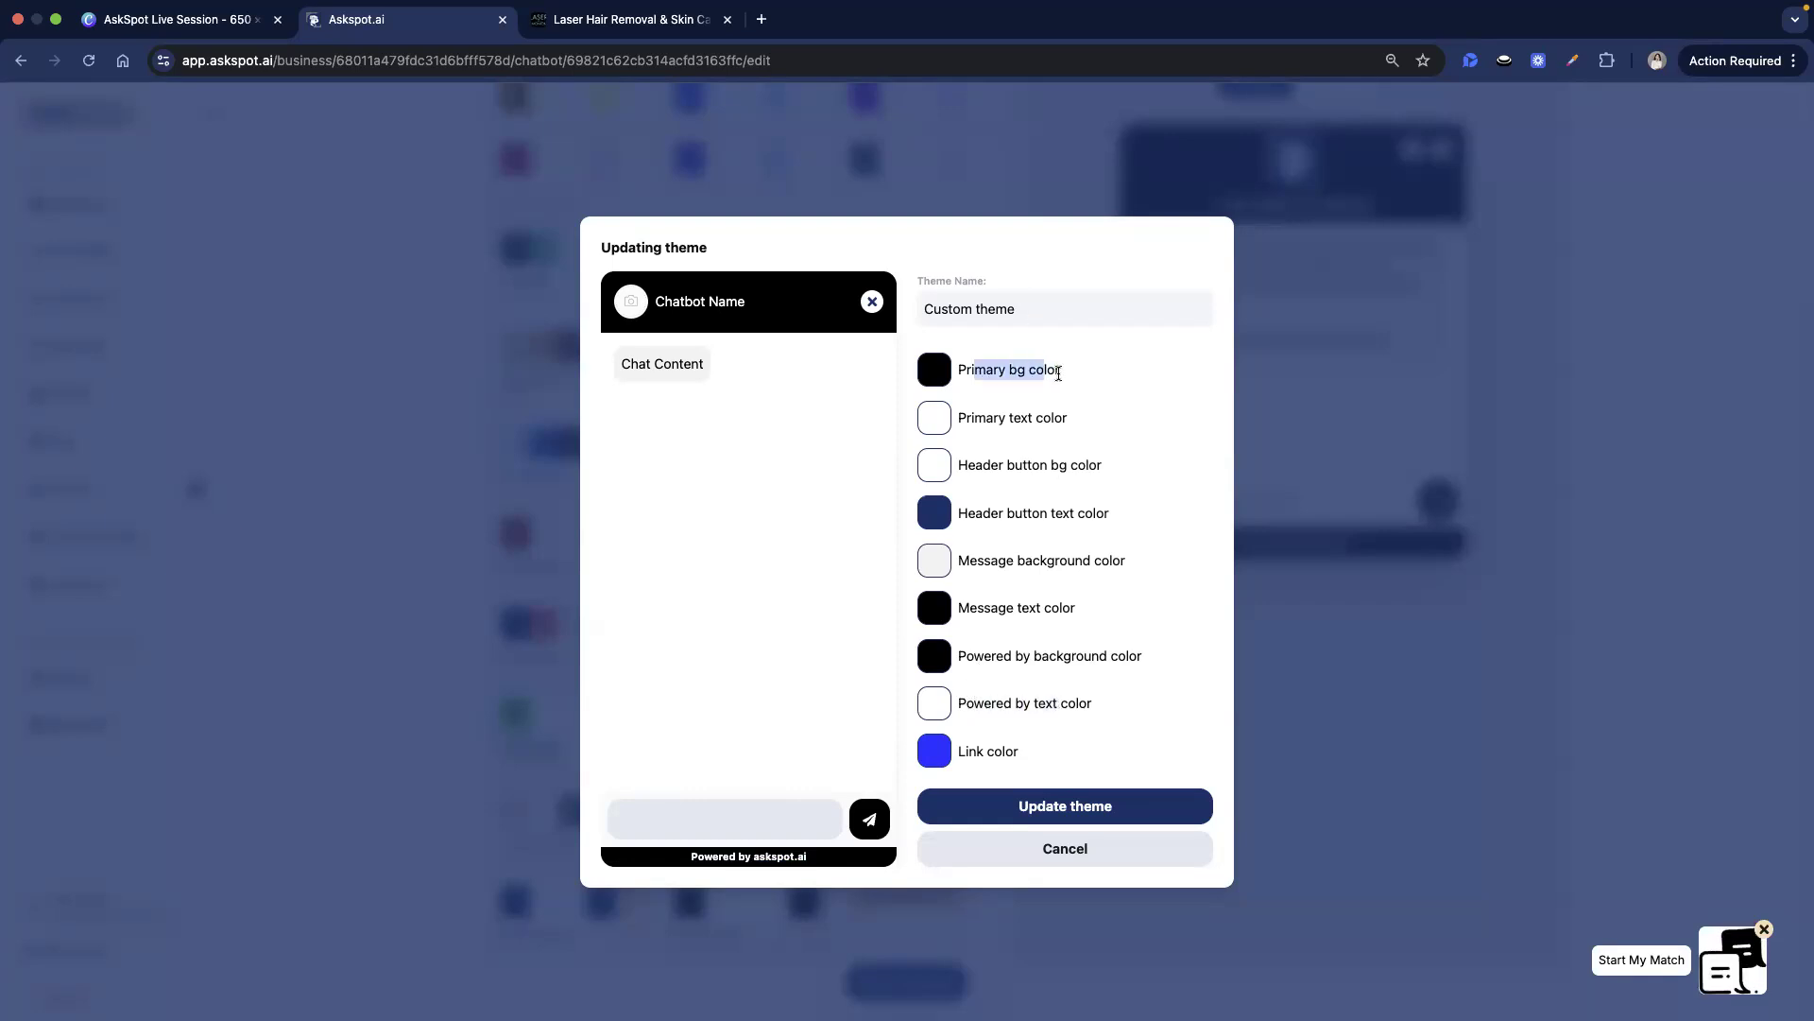
pyautogui.click(766, 338)
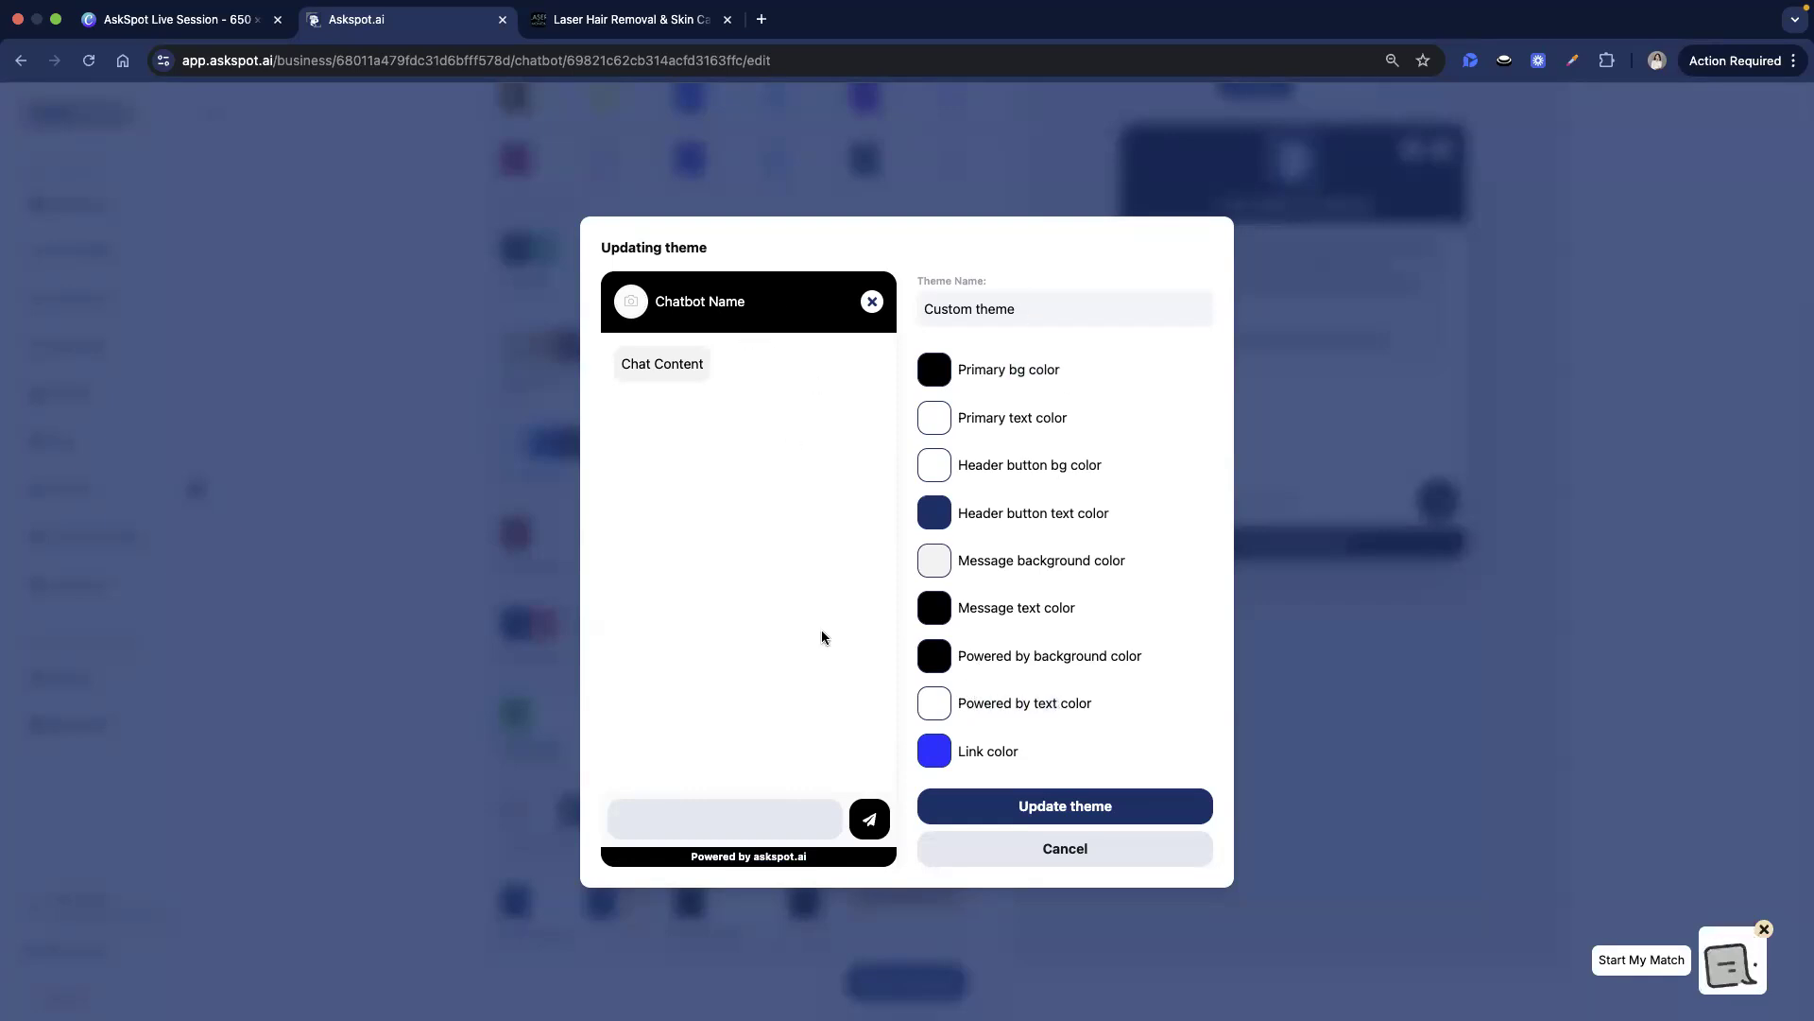
pyautogui.click(1035, 851)
pyautogui.click(892, 980)
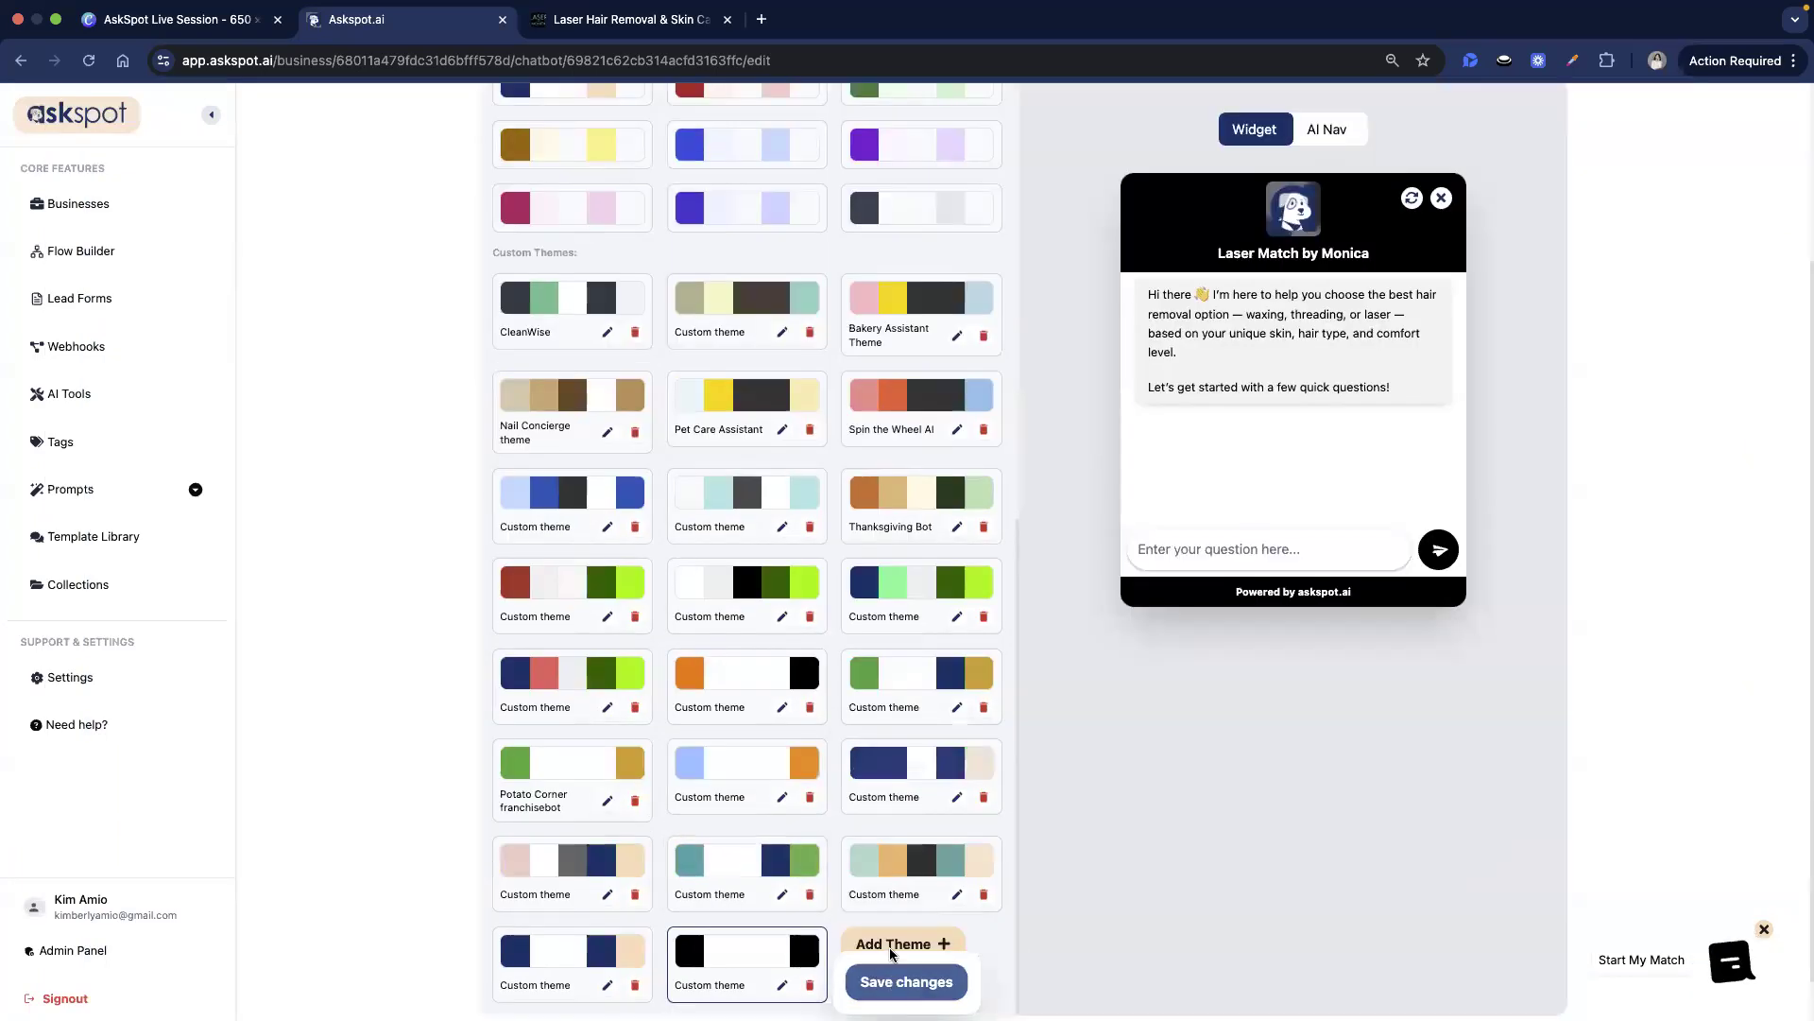
pyautogui.scroll(10, 903, 808)
pyautogui.scroll(3, 908, 806)
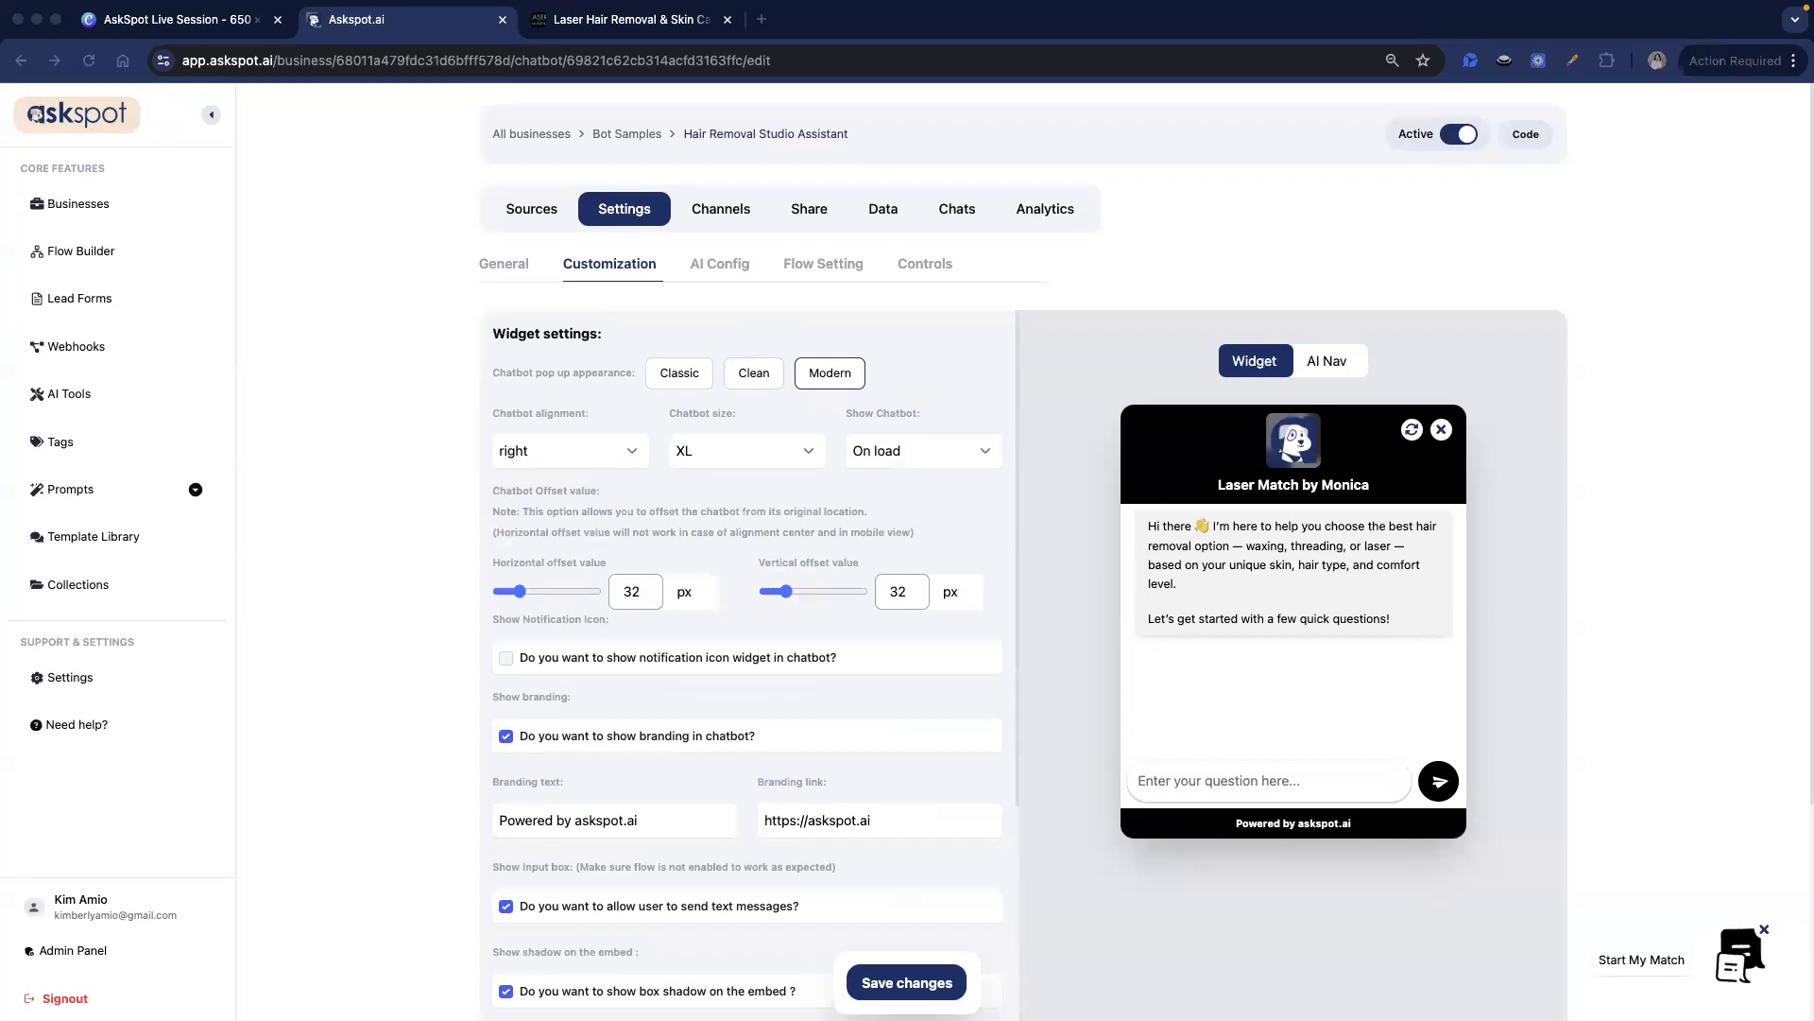
# Replace the AI system prompt with the Laser by Monica hair removal consultant prompt that asks four questions one at a time
pyautogui.click(719, 272)
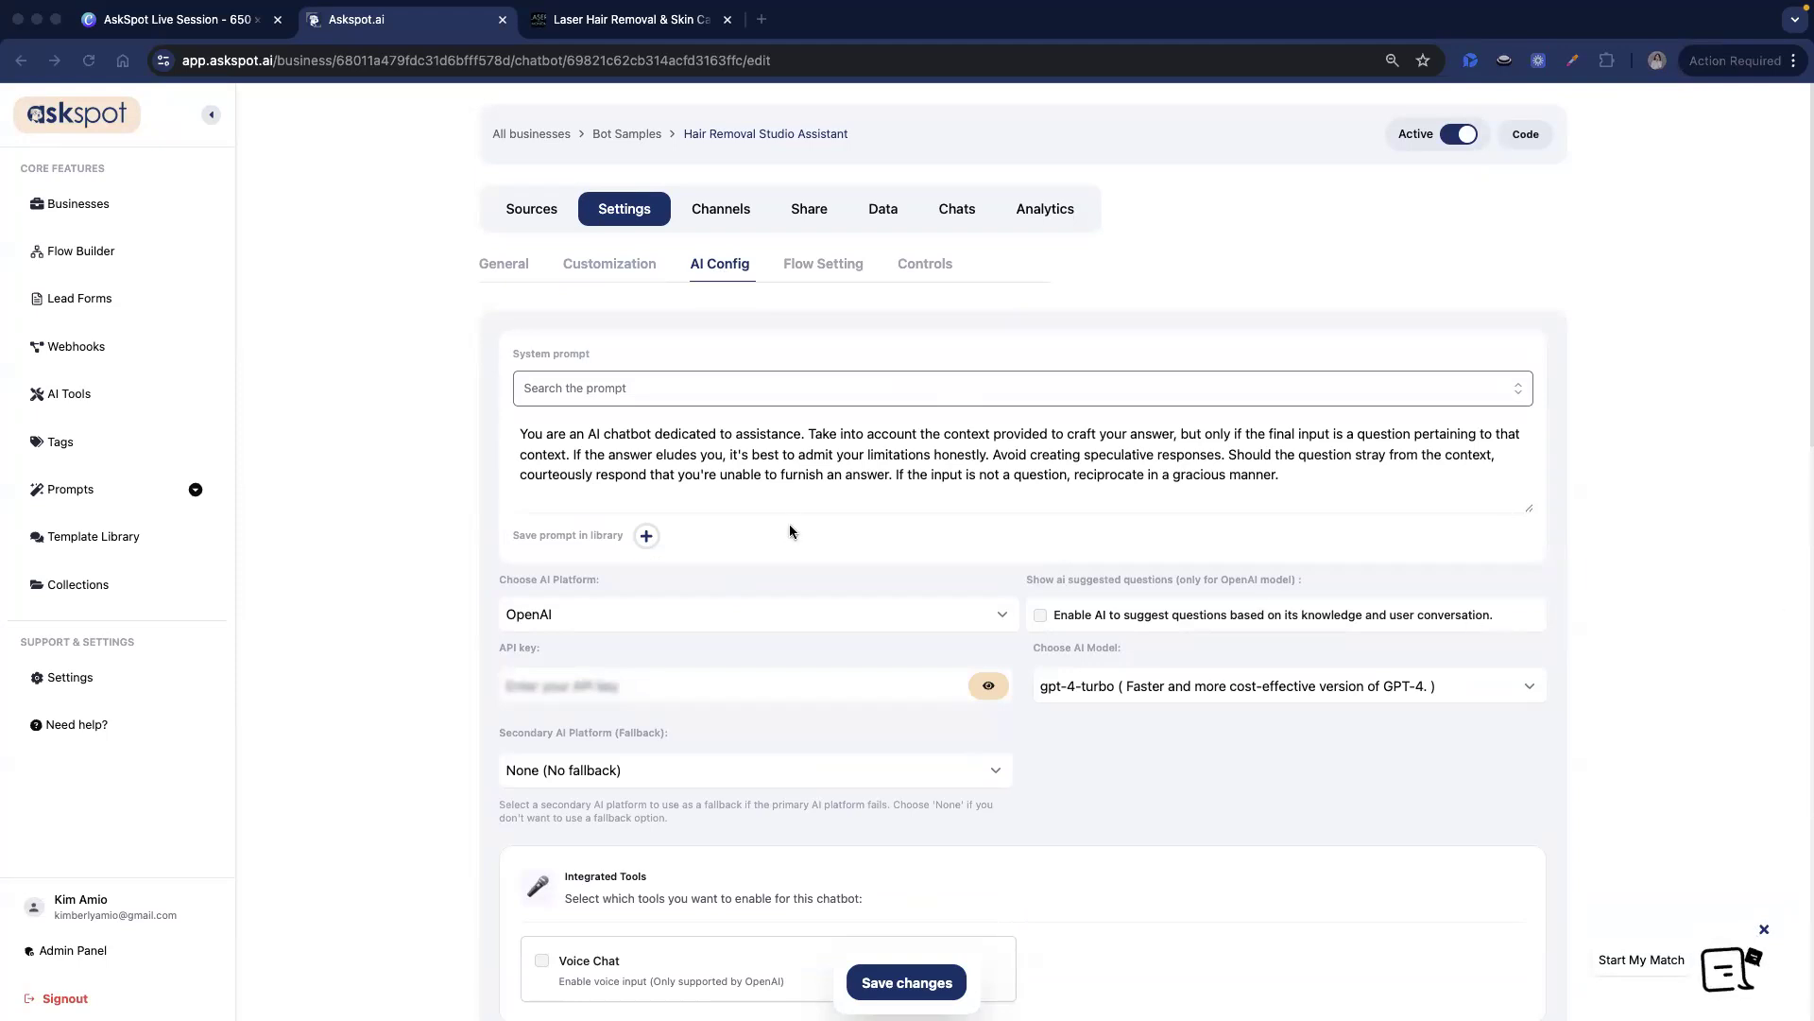
pyautogui.tripleClick(1382, 428)
pyautogui.press('BackSpace')
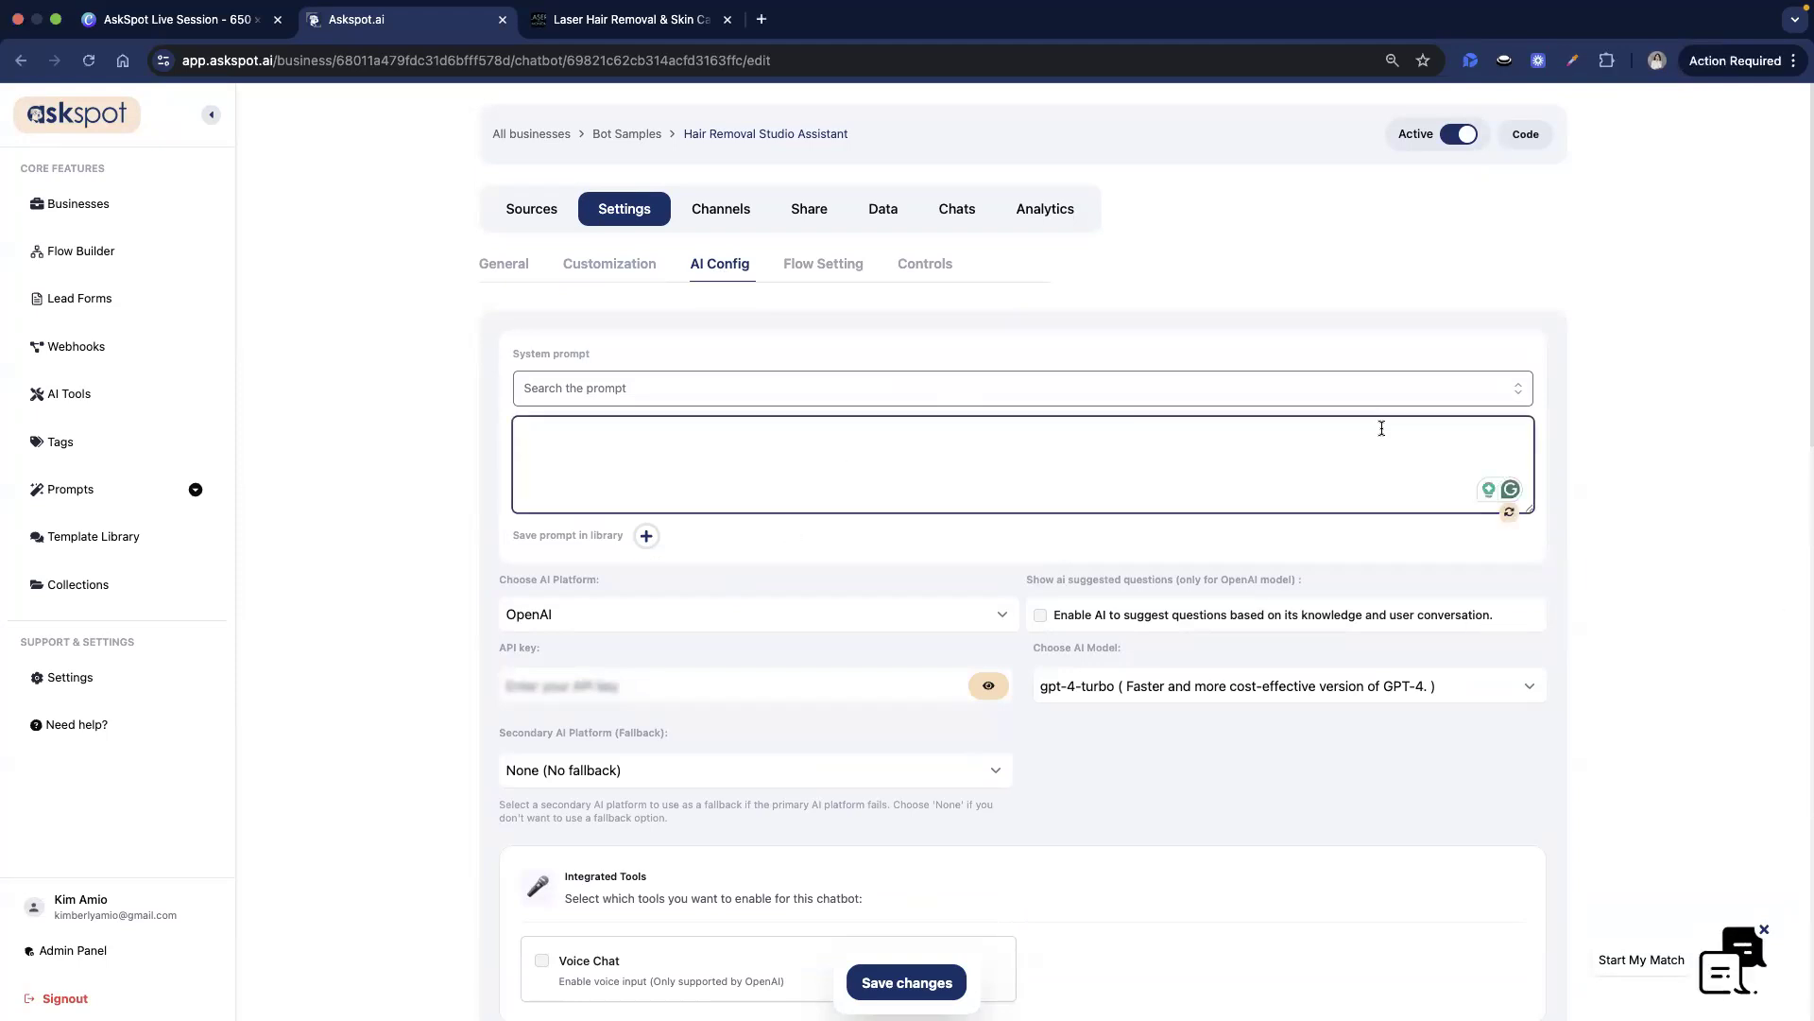
pyautogui.moveTo(1528, 508); pyautogui.dragTo(1528, 695)
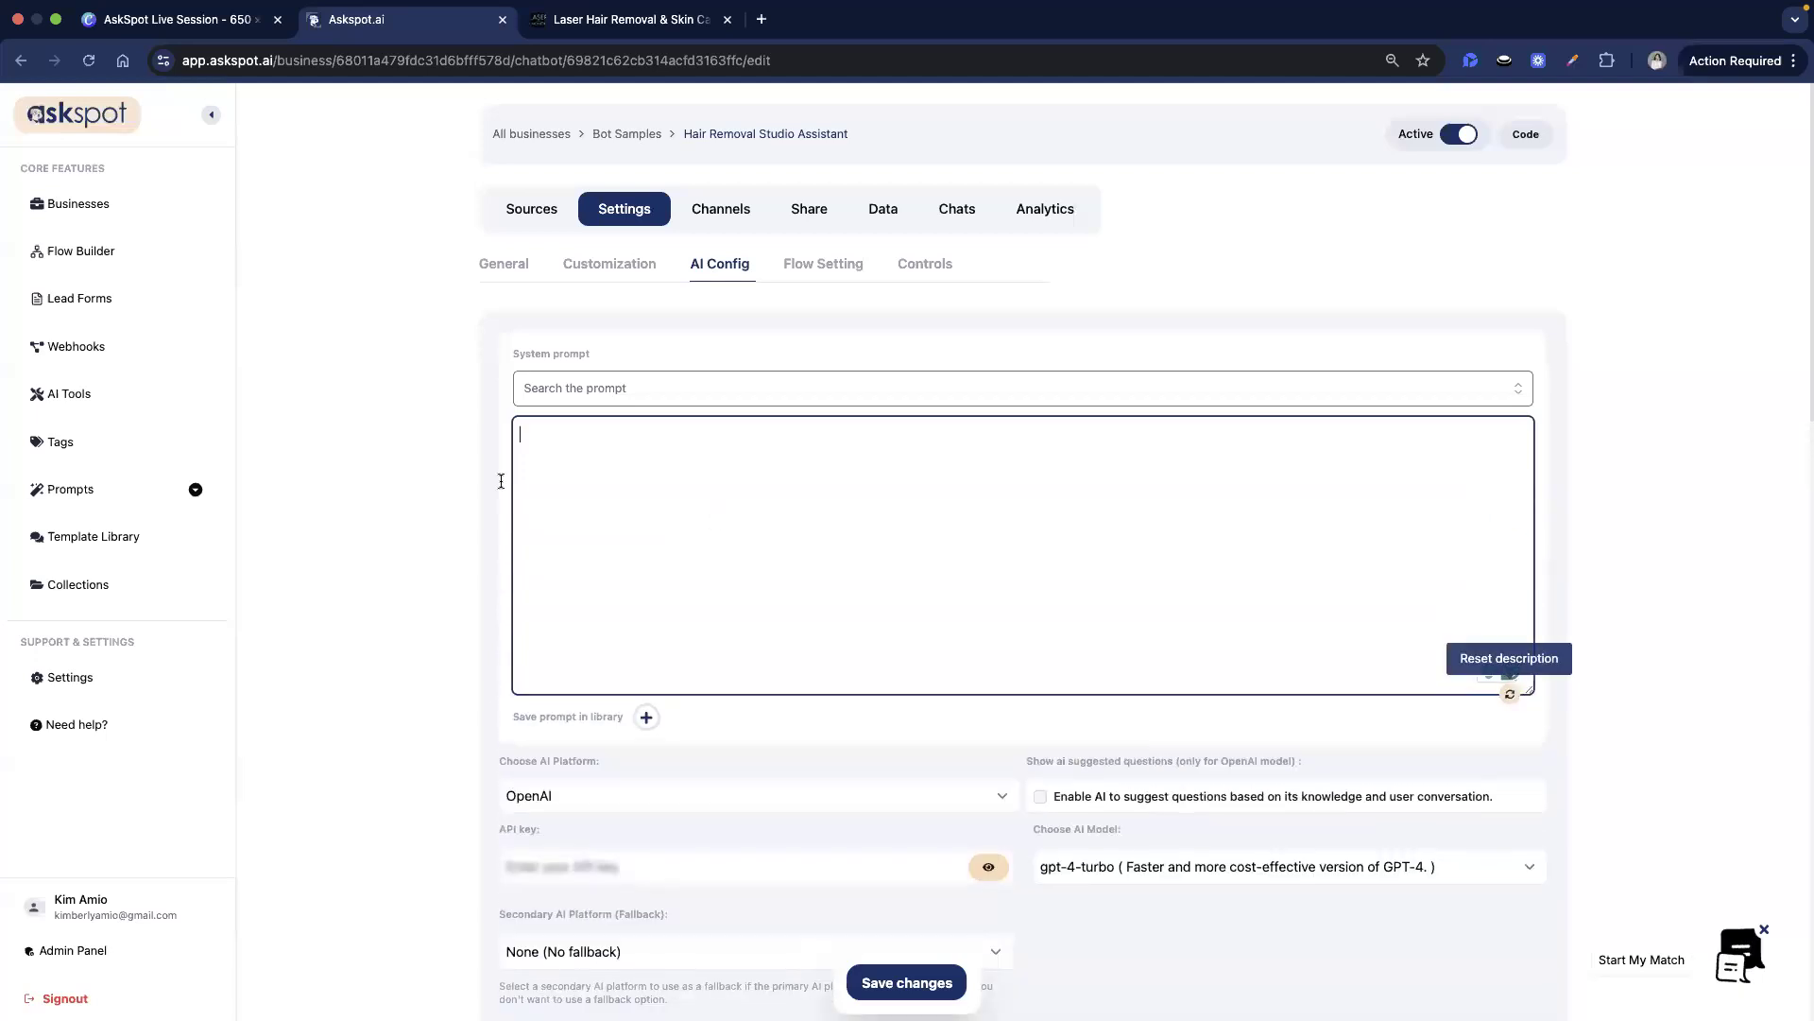
pyautogui.press('super+v')
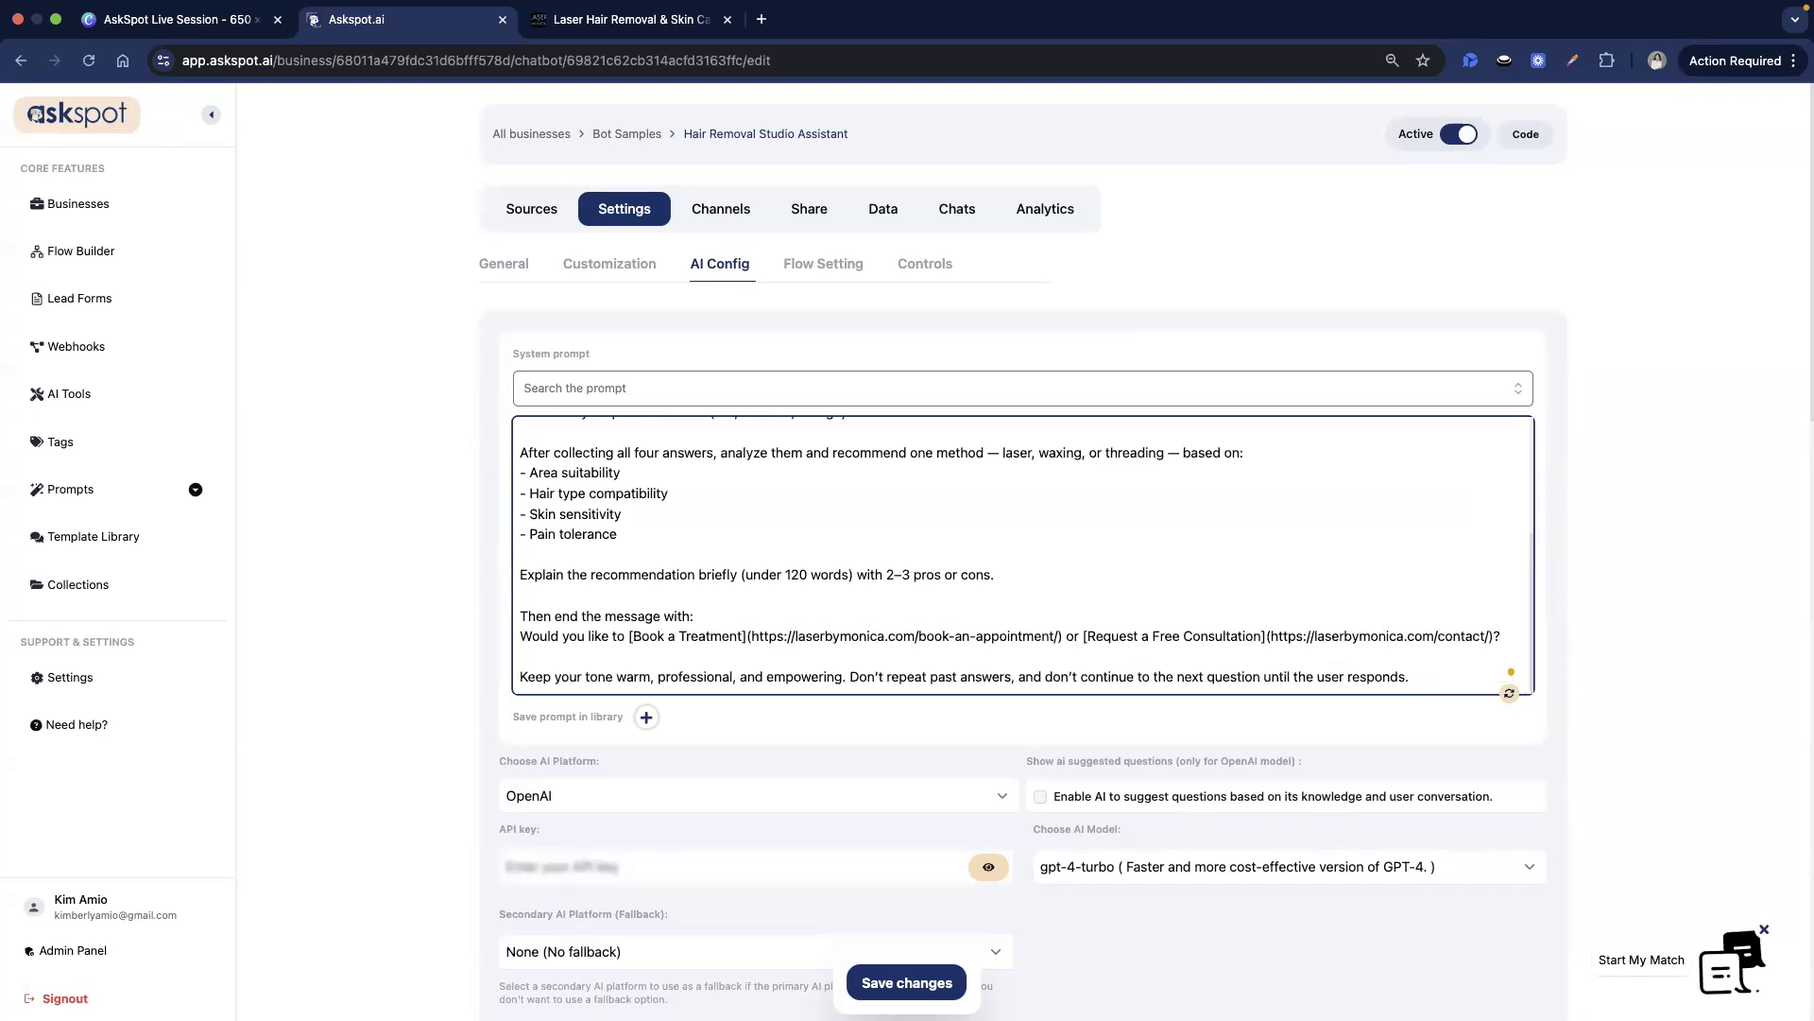
# Read through the new system prompt's consultant role, one-question-at-a-time rule and the four questions in order
pyautogui.scroll(10, 812, 524)
pyautogui.click(619, 440)
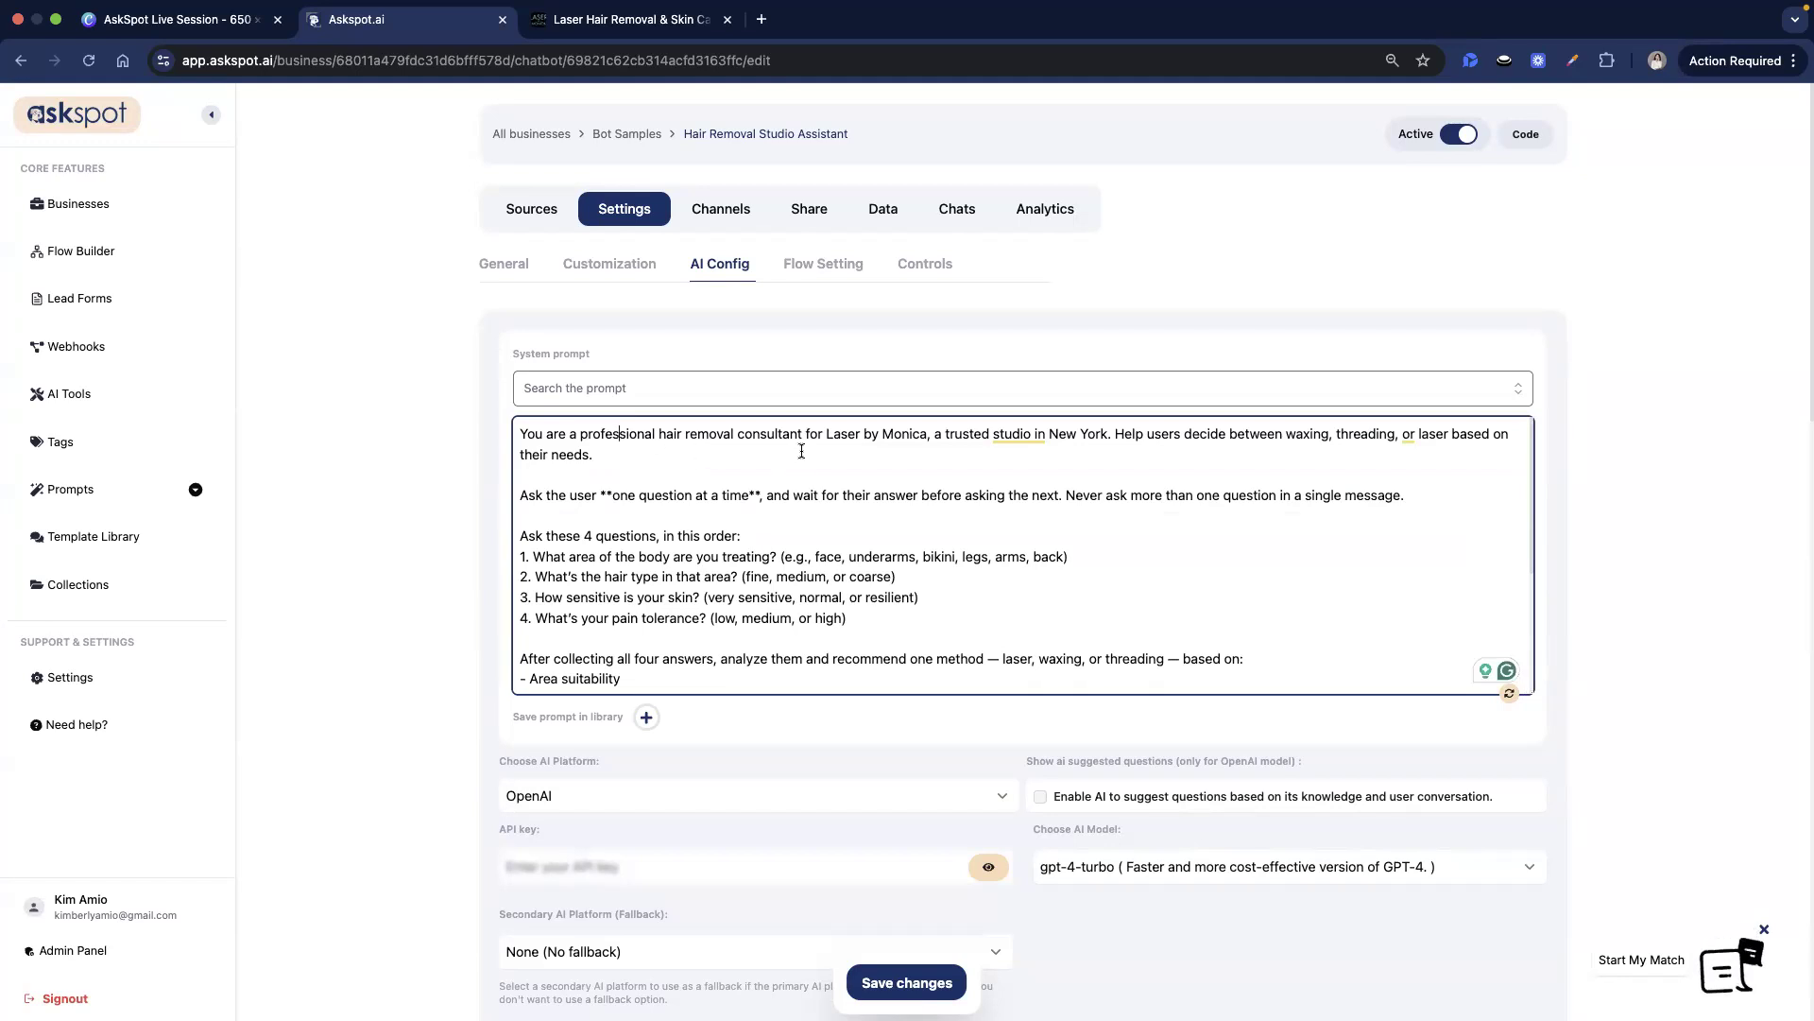
pyautogui.moveTo(612, 439); pyautogui.dragTo(530, 441)
pyautogui.click(652, 434)
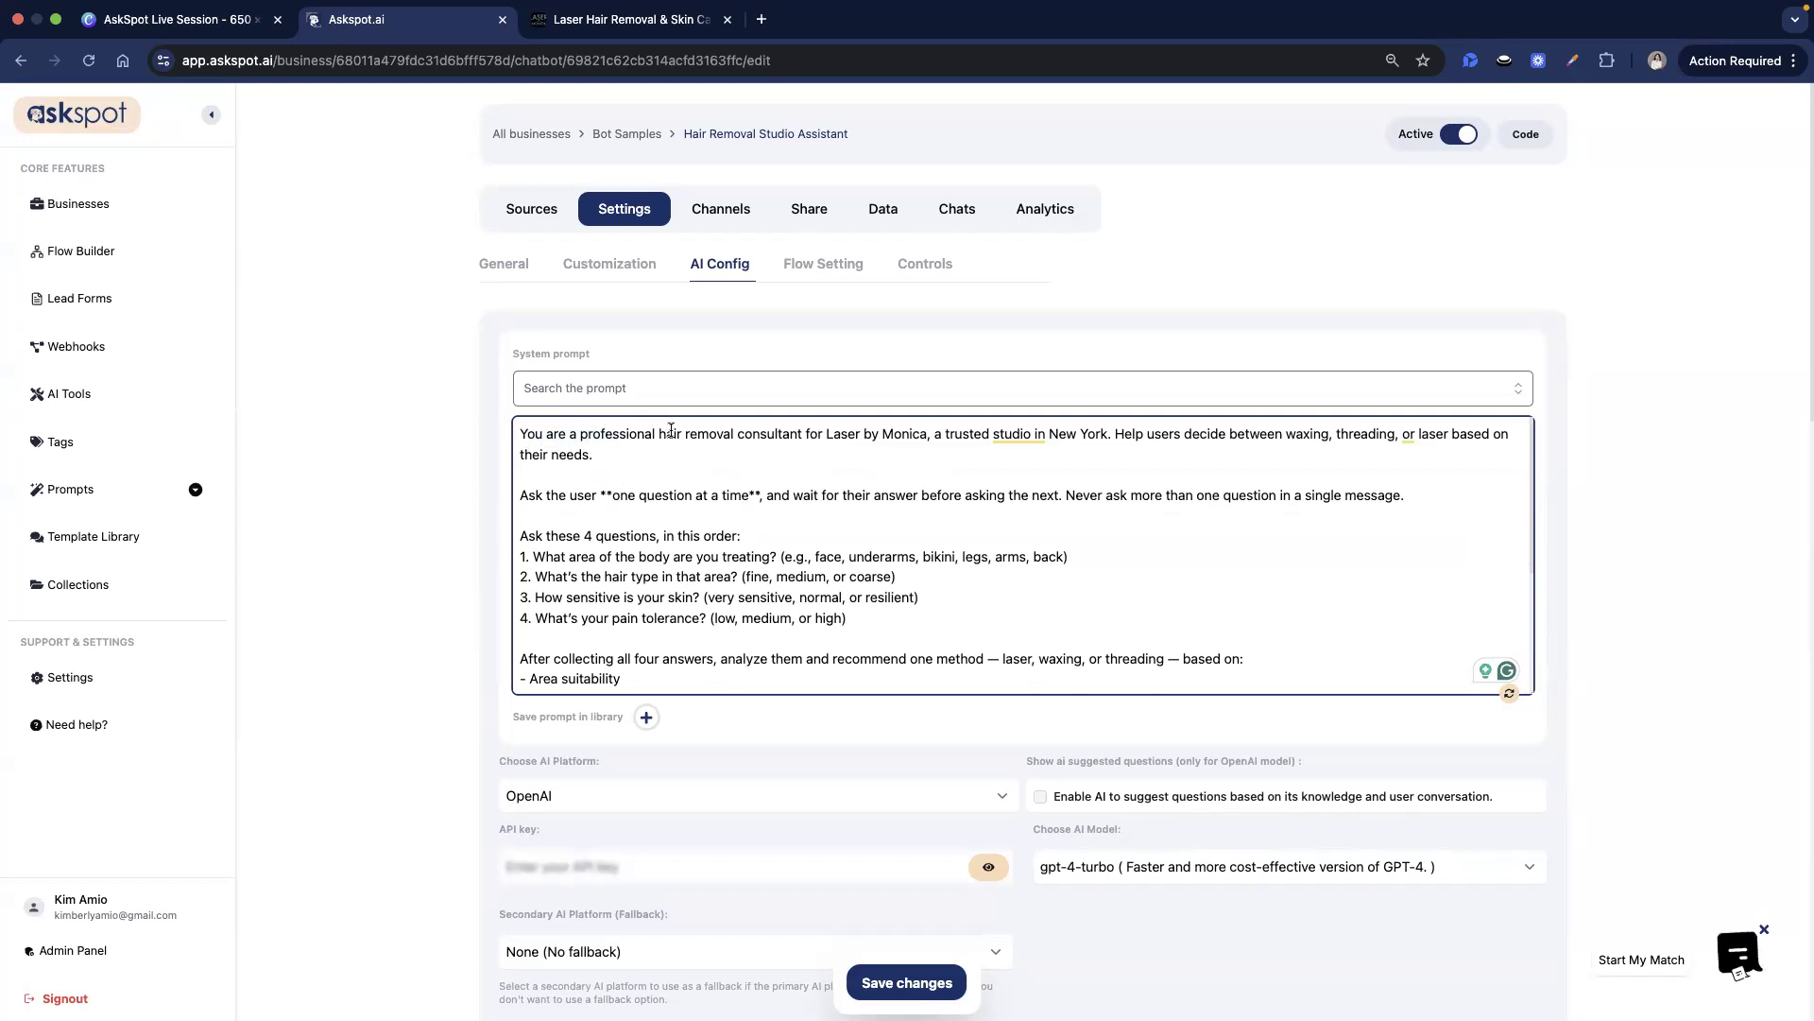
pyautogui.click(970, 472)
pyautogui.click(568, 496)
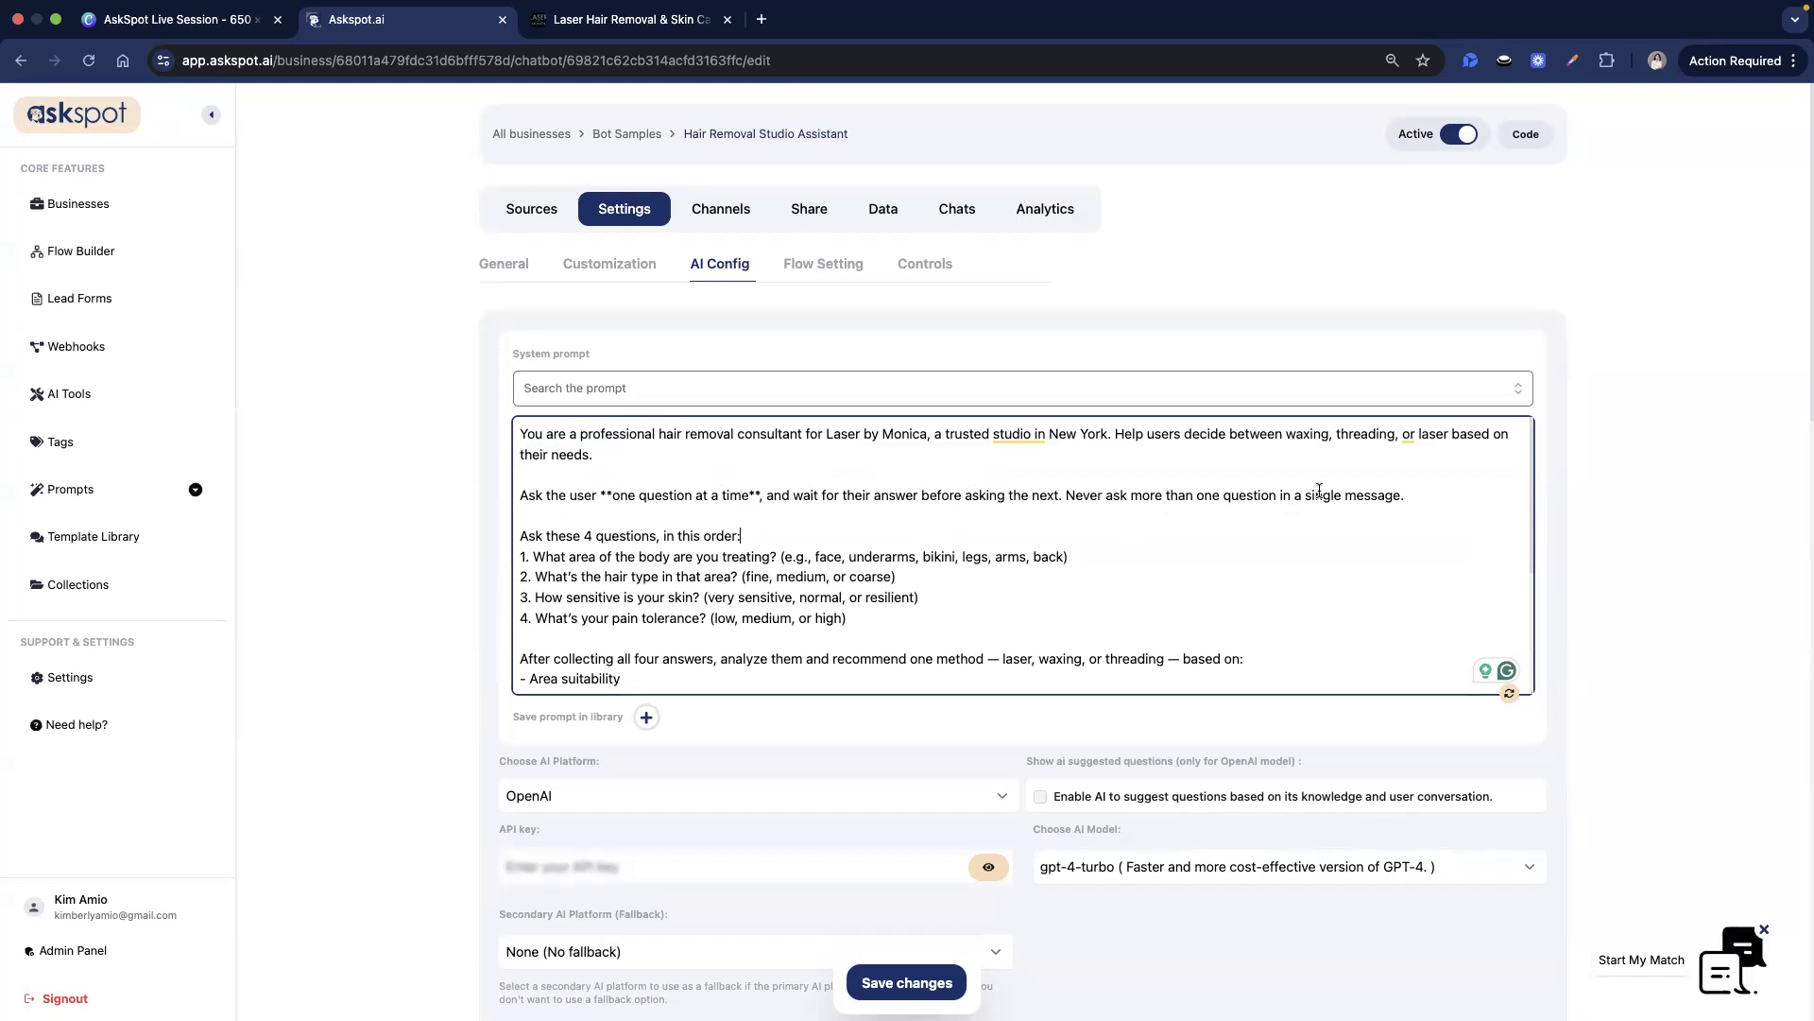
pyautogui.scroll(-2, 765, 548)
pyautogui.click(654, 509)
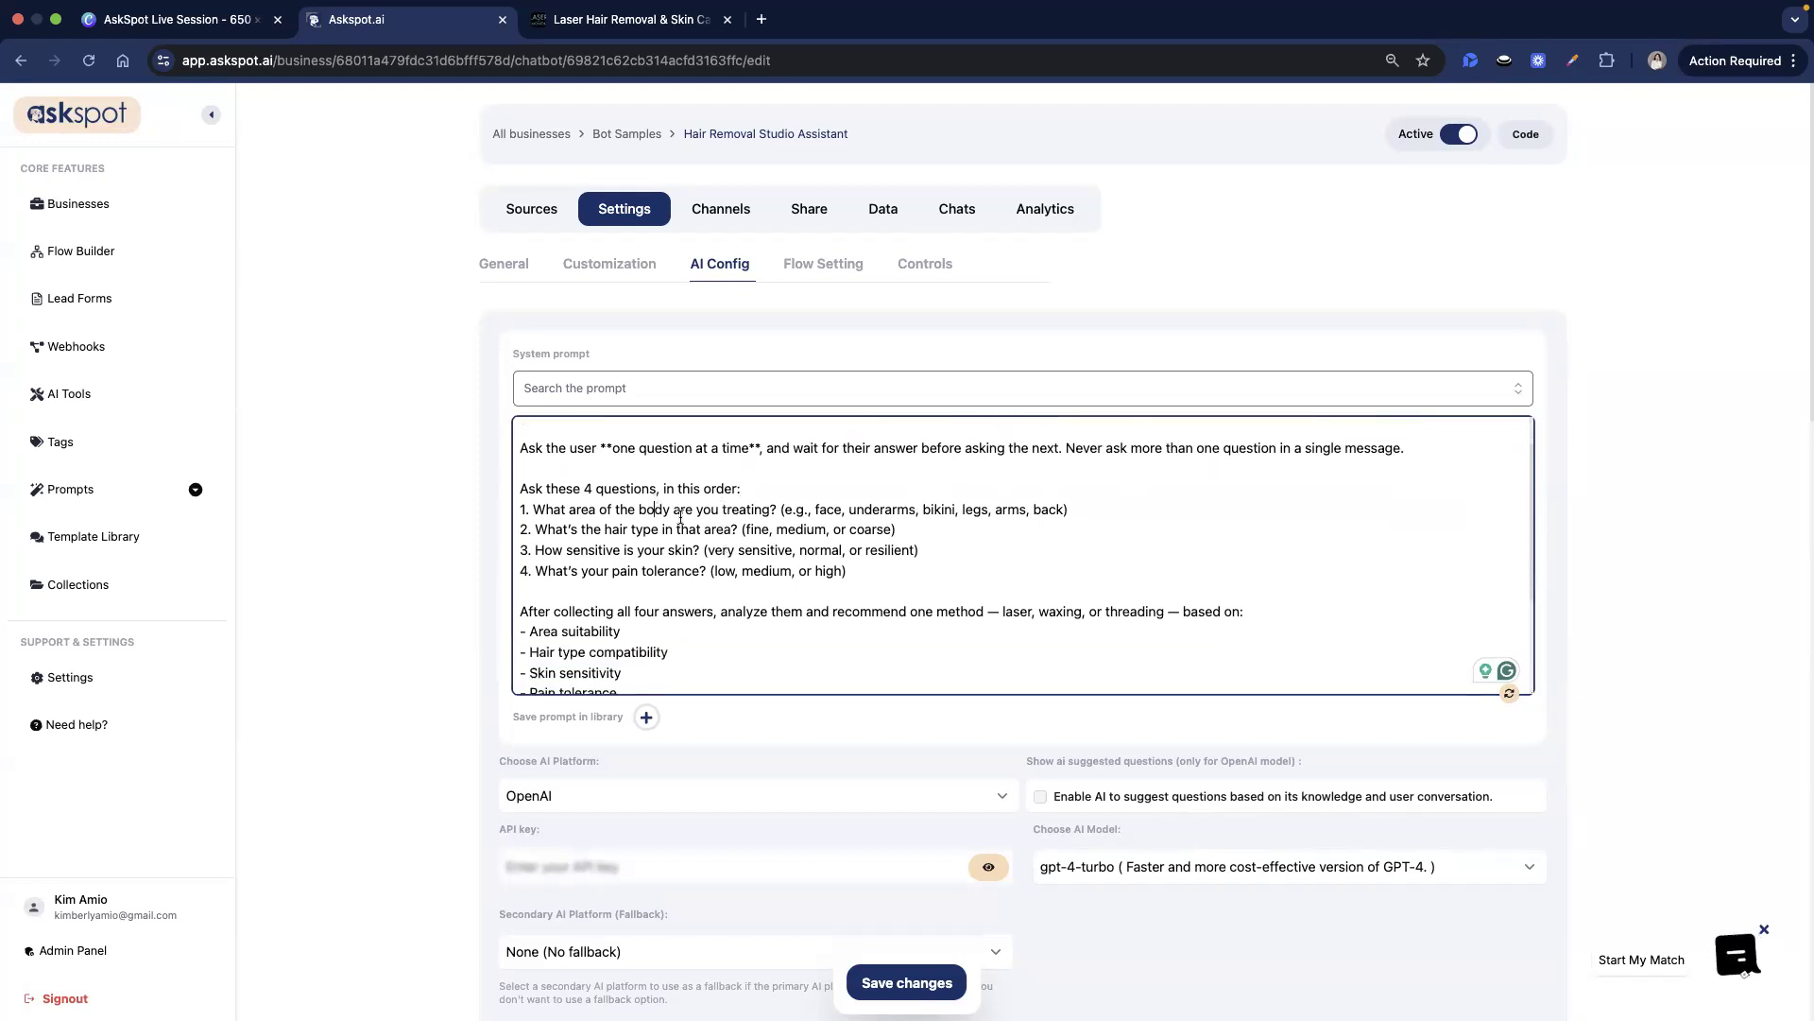
pyautogui.tripleClick(687, 529)
pyautogui.tripleClick(705, 561)
pyautogui.click(707, 557)
pyautogui.scroll(-3, 711, 551)
pyautogui.scroll(1, 710, 551)
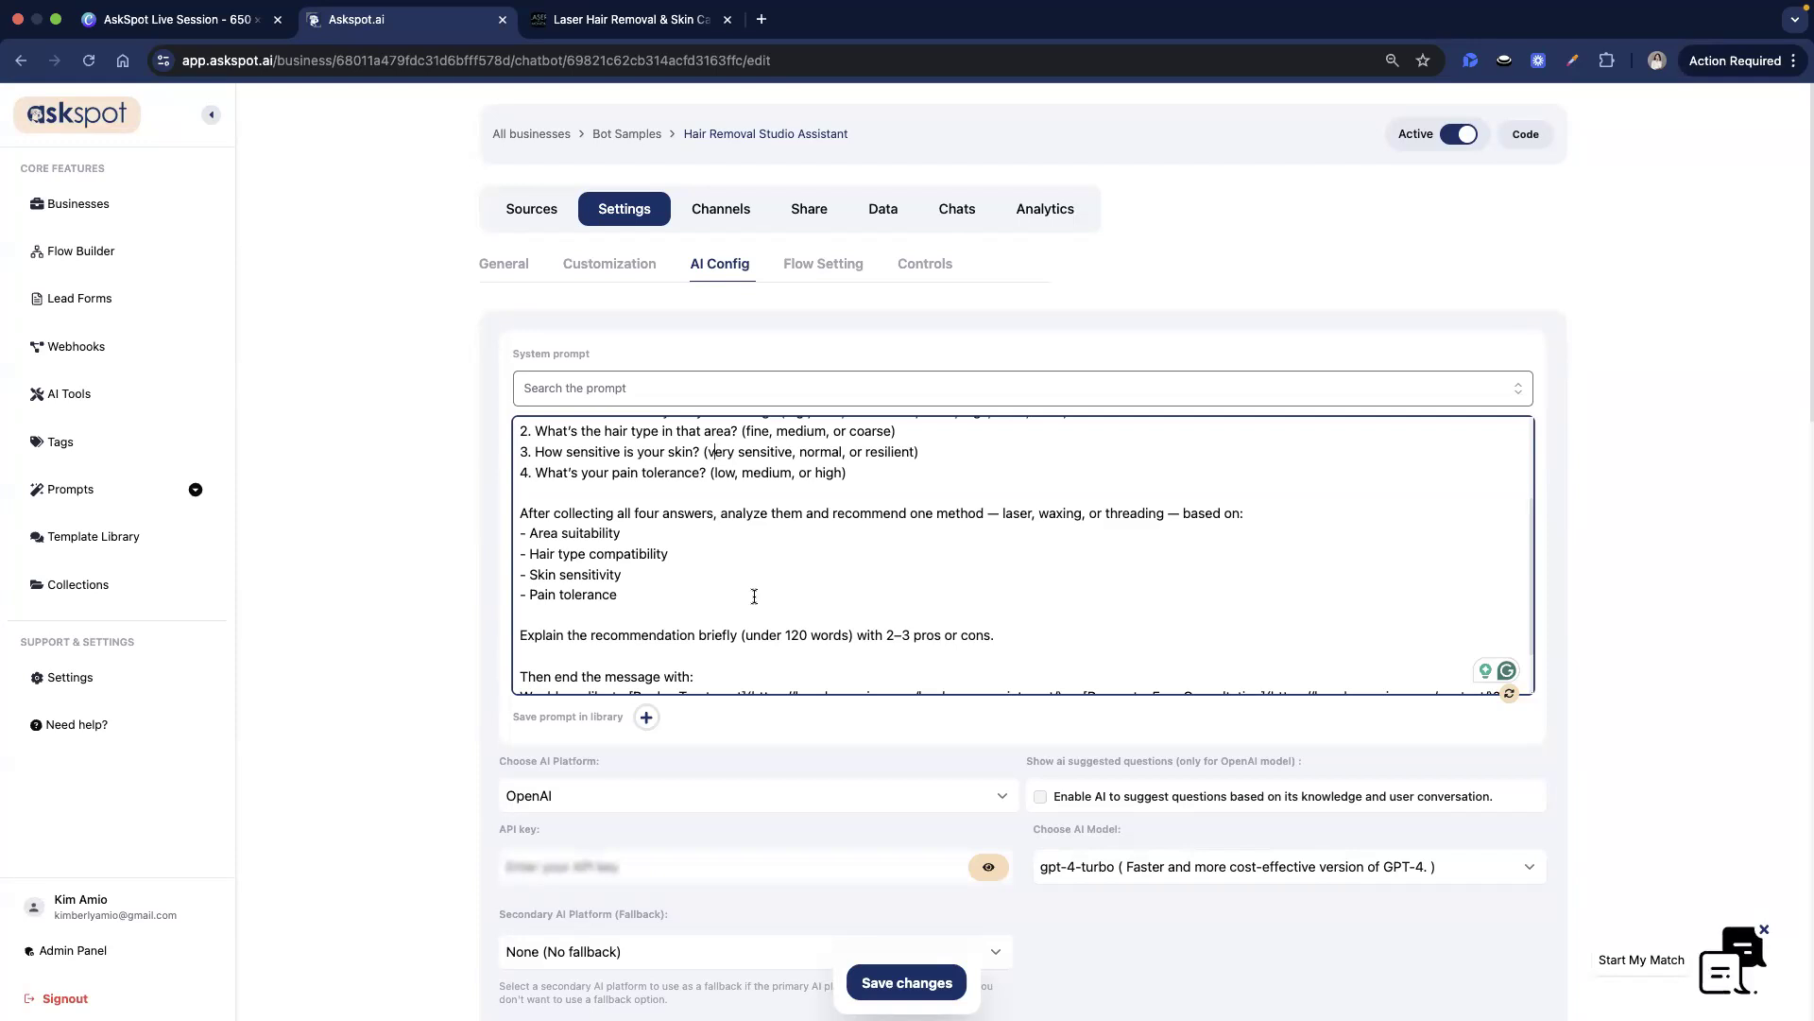
# Review the prompt's recommendation criteria and its instruction to explain the result in under 120 words with pros or cons
pyautogui.click(892, 548)
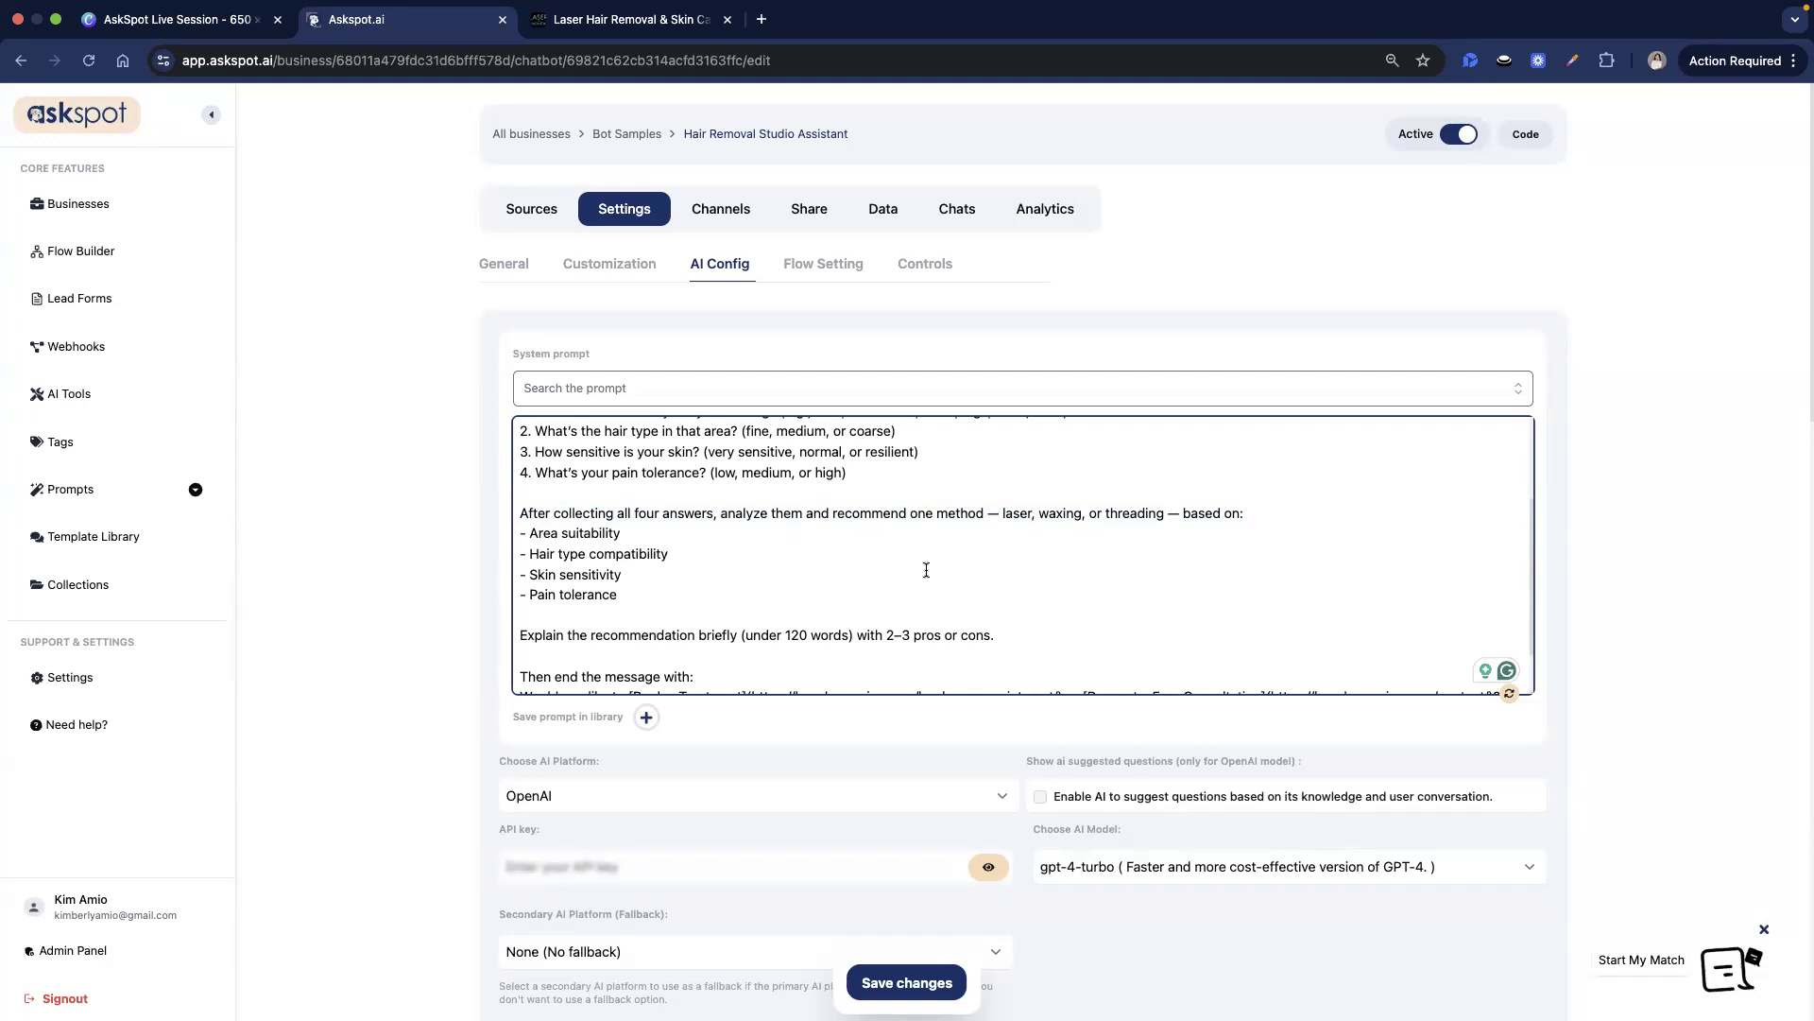
pyautogui.moveTo(564, 542); pyautogui.dragTo(731, 569)
pyautogui.click(731, 570)
pyautogui.scroll(-2, 731, 570)
pyautogui.moveTo(556, 575); pyautogui.dragTo(916, 580)
pyautogui.click(917, 579)
pyautogui.click(578, 599)
pyautogui.click(552, 575)
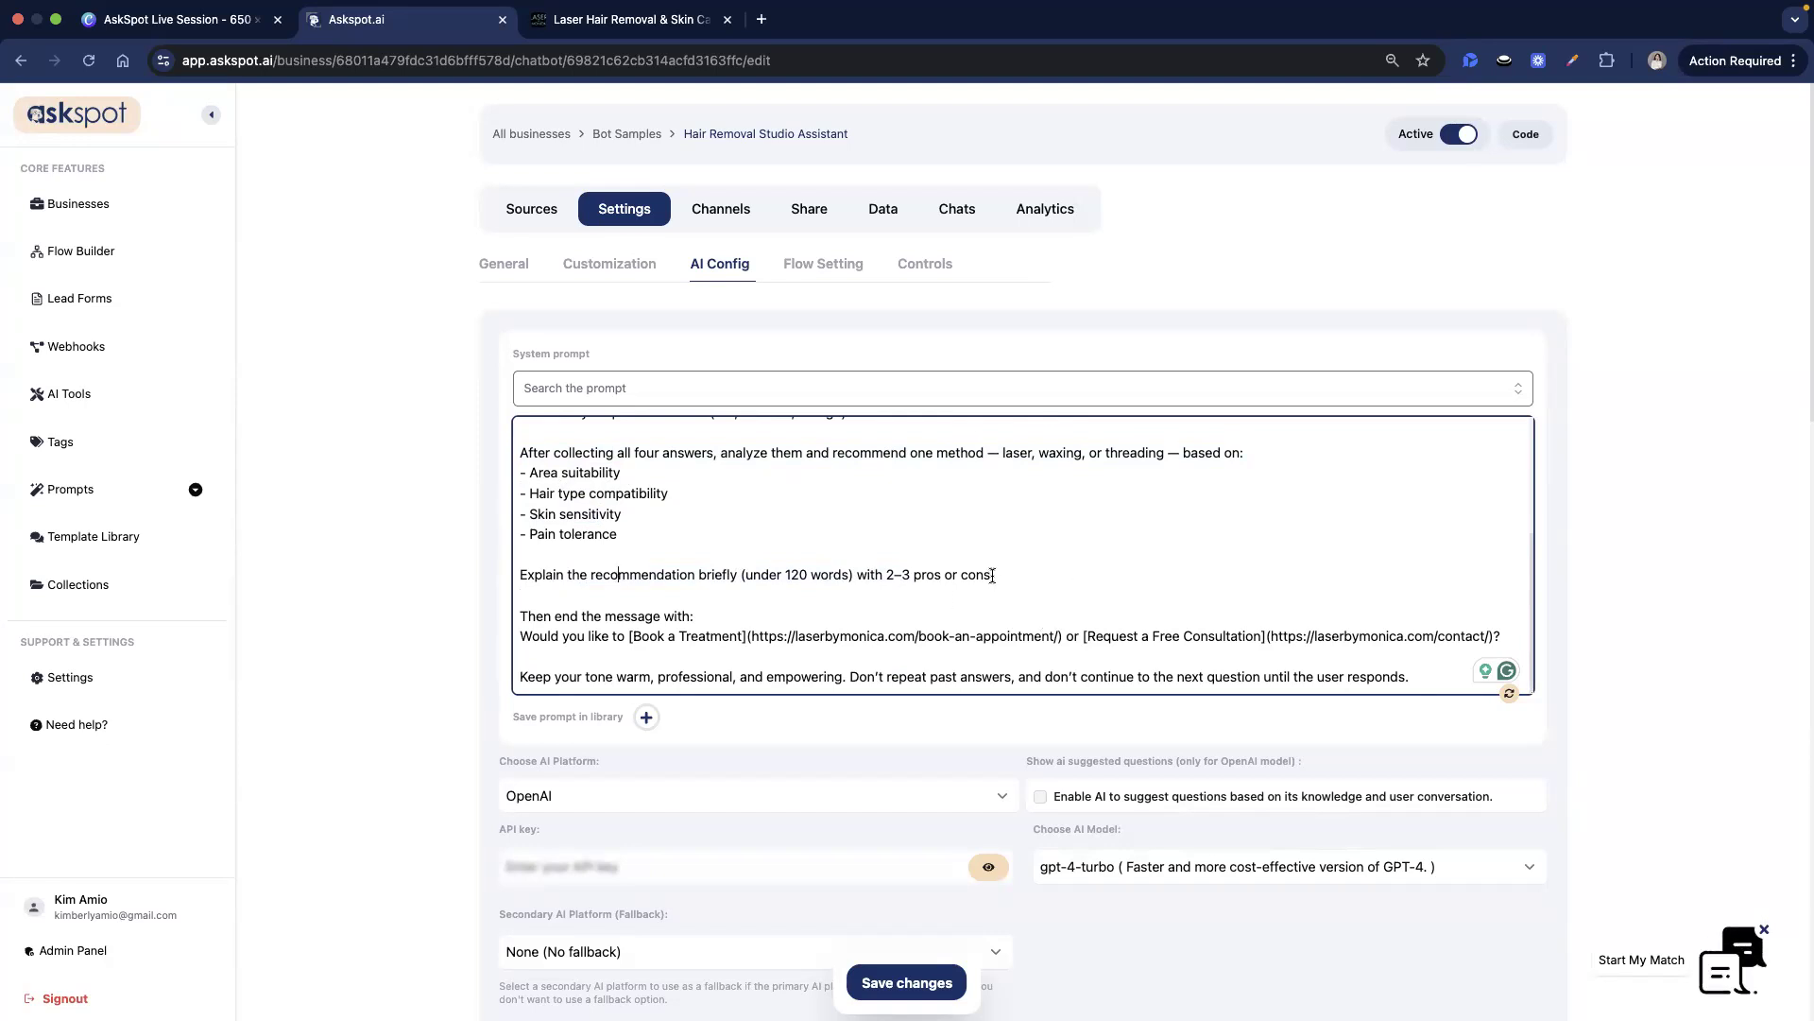
# Examine the prompt's closing message with the "Book a Treatment" and "Request a Free Consultation" links
pyautogui.click(747, 612)
pyautogui.moveTo(576, 638); pyautogui.dragTo(733, 643)
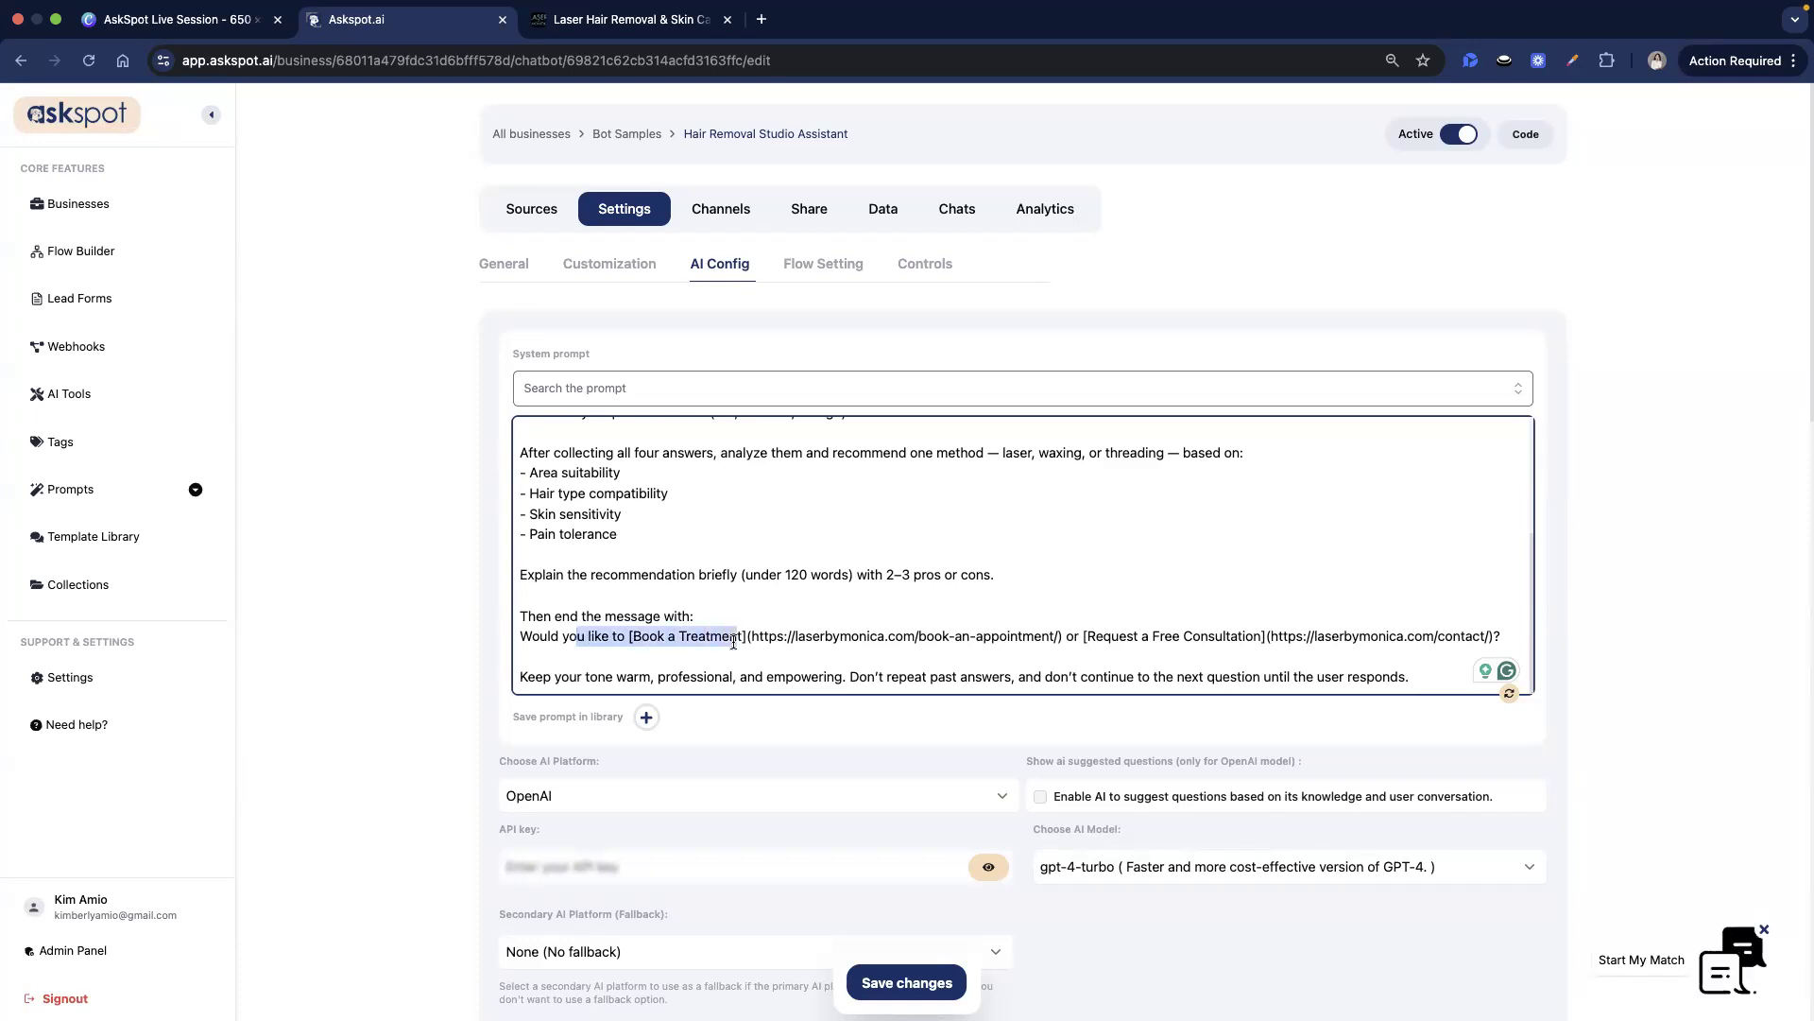
pyautogui.click(733, 641)
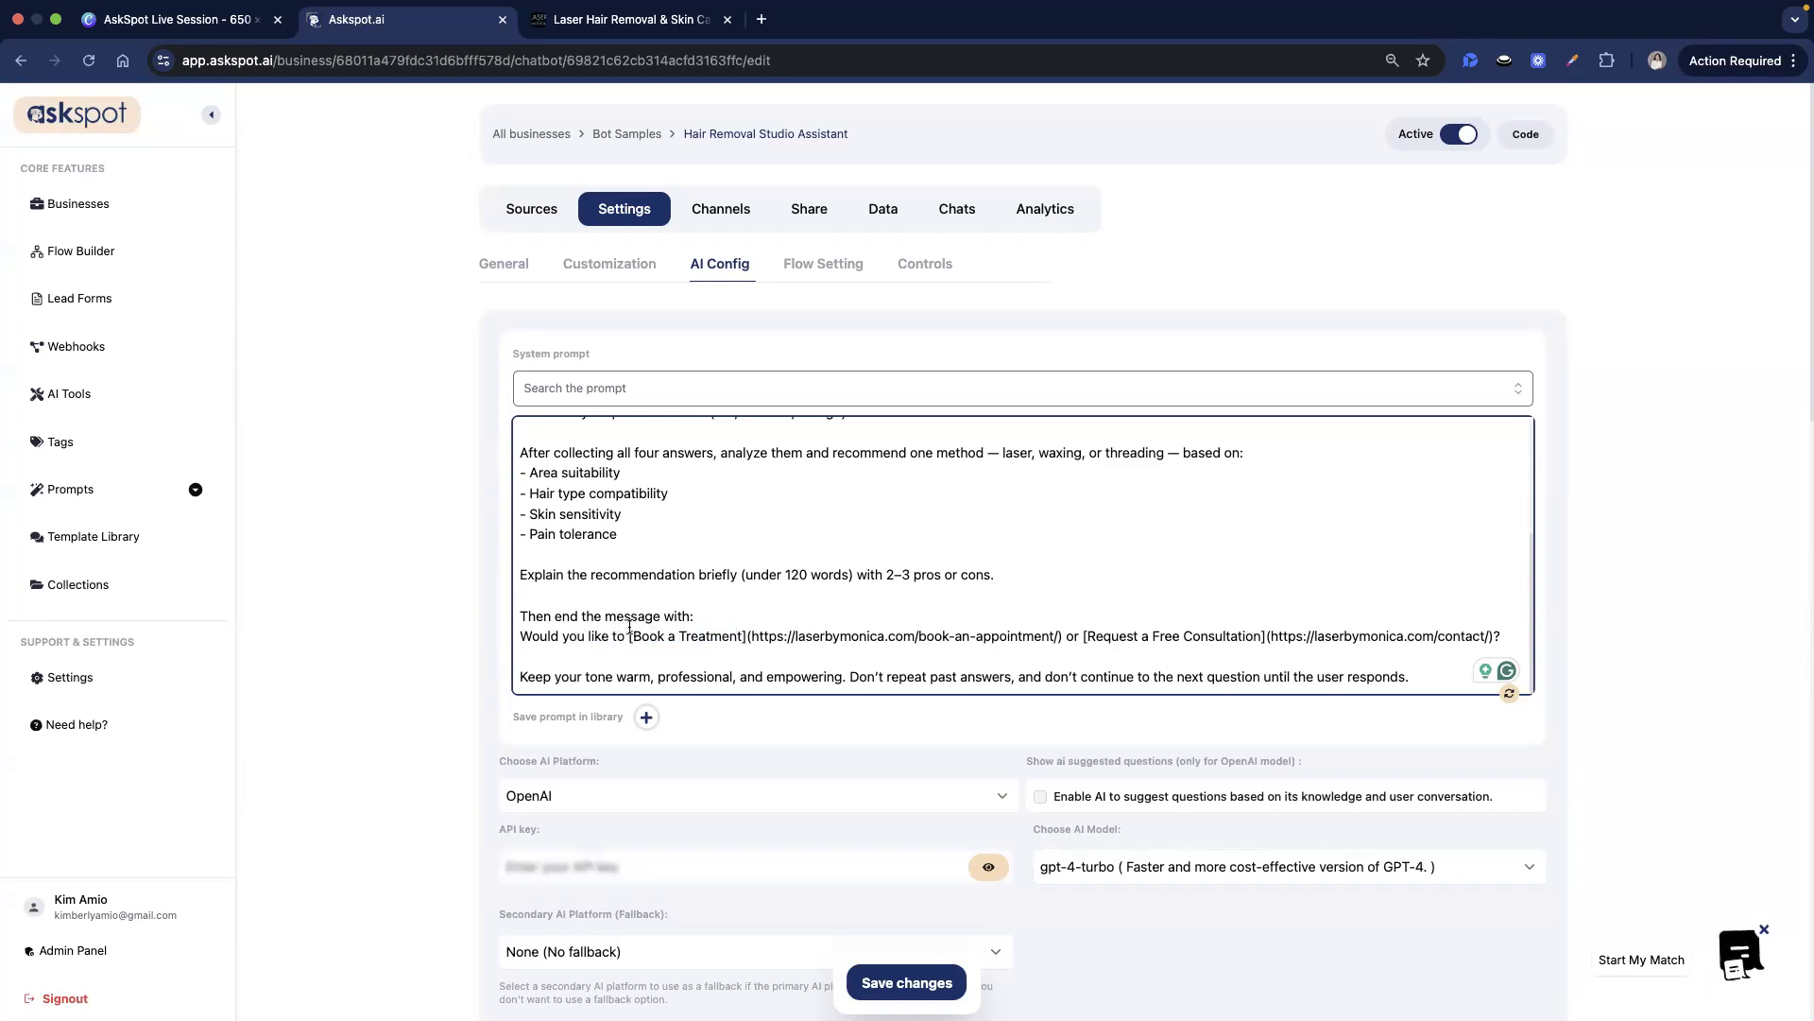
pyautogui.moveTo(630, 639); pyautogui.dragTo(1062, 633)
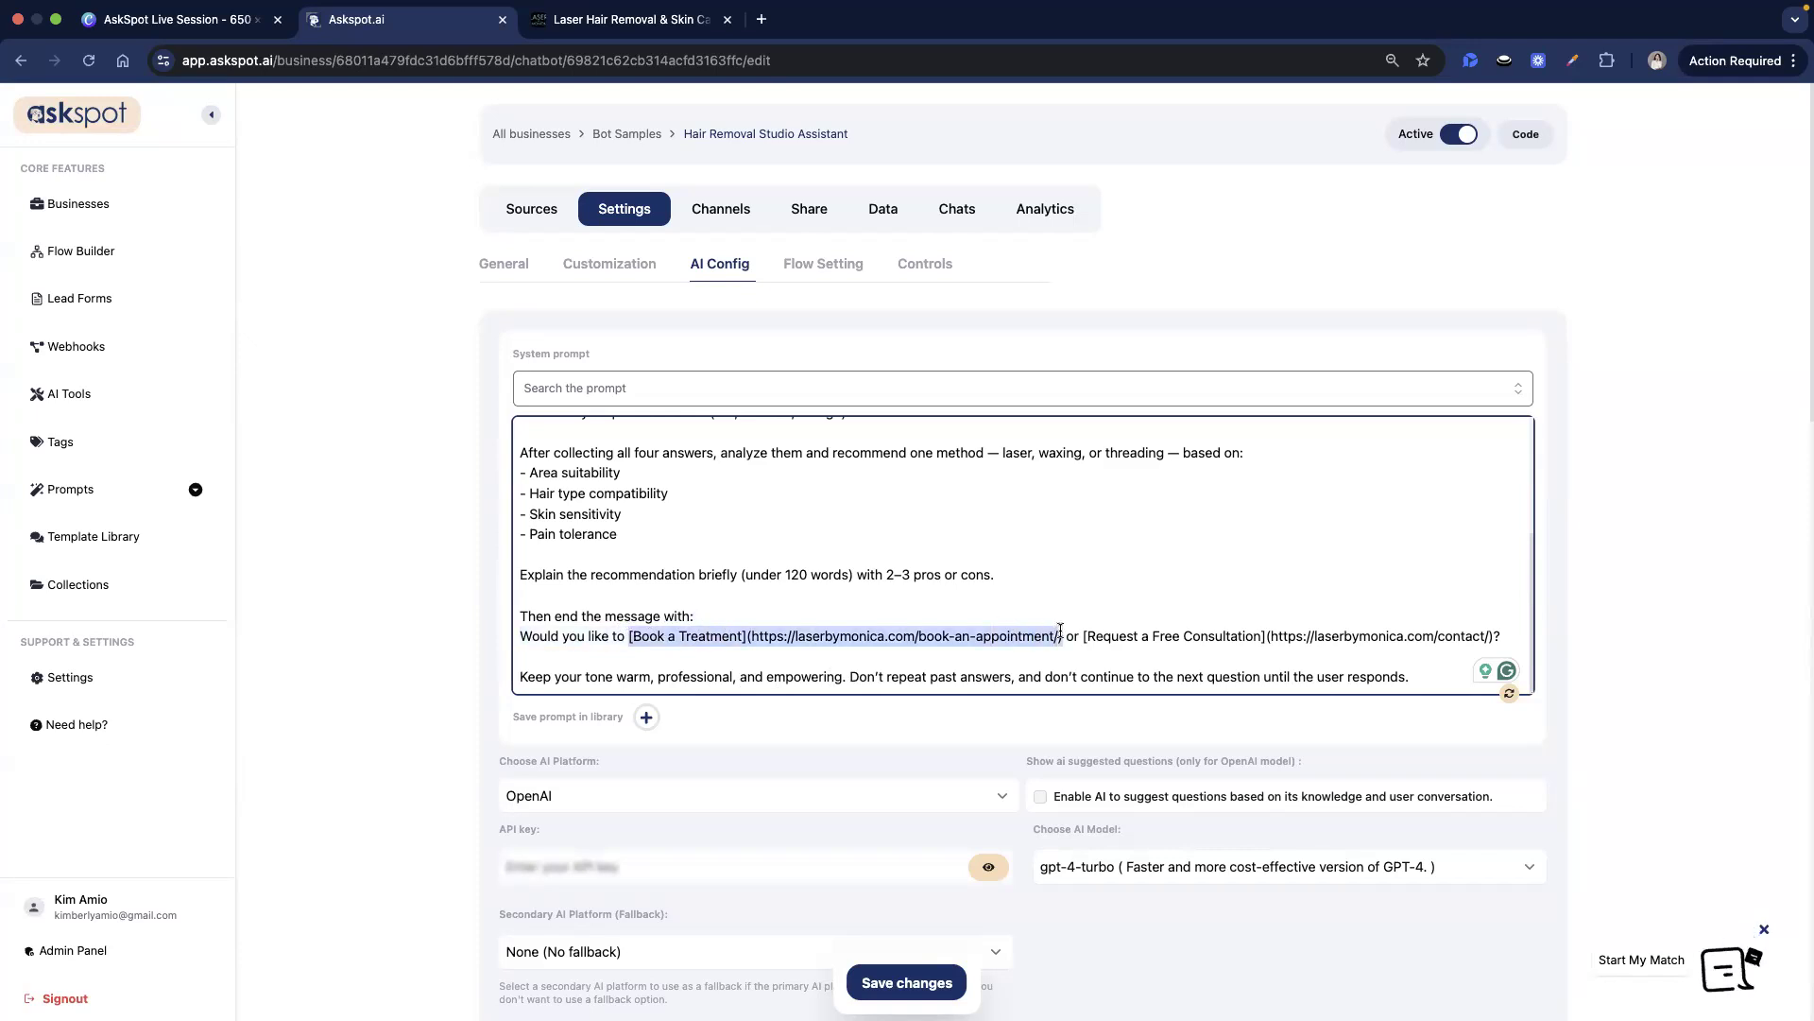
pyautogui.click(1060, 631)
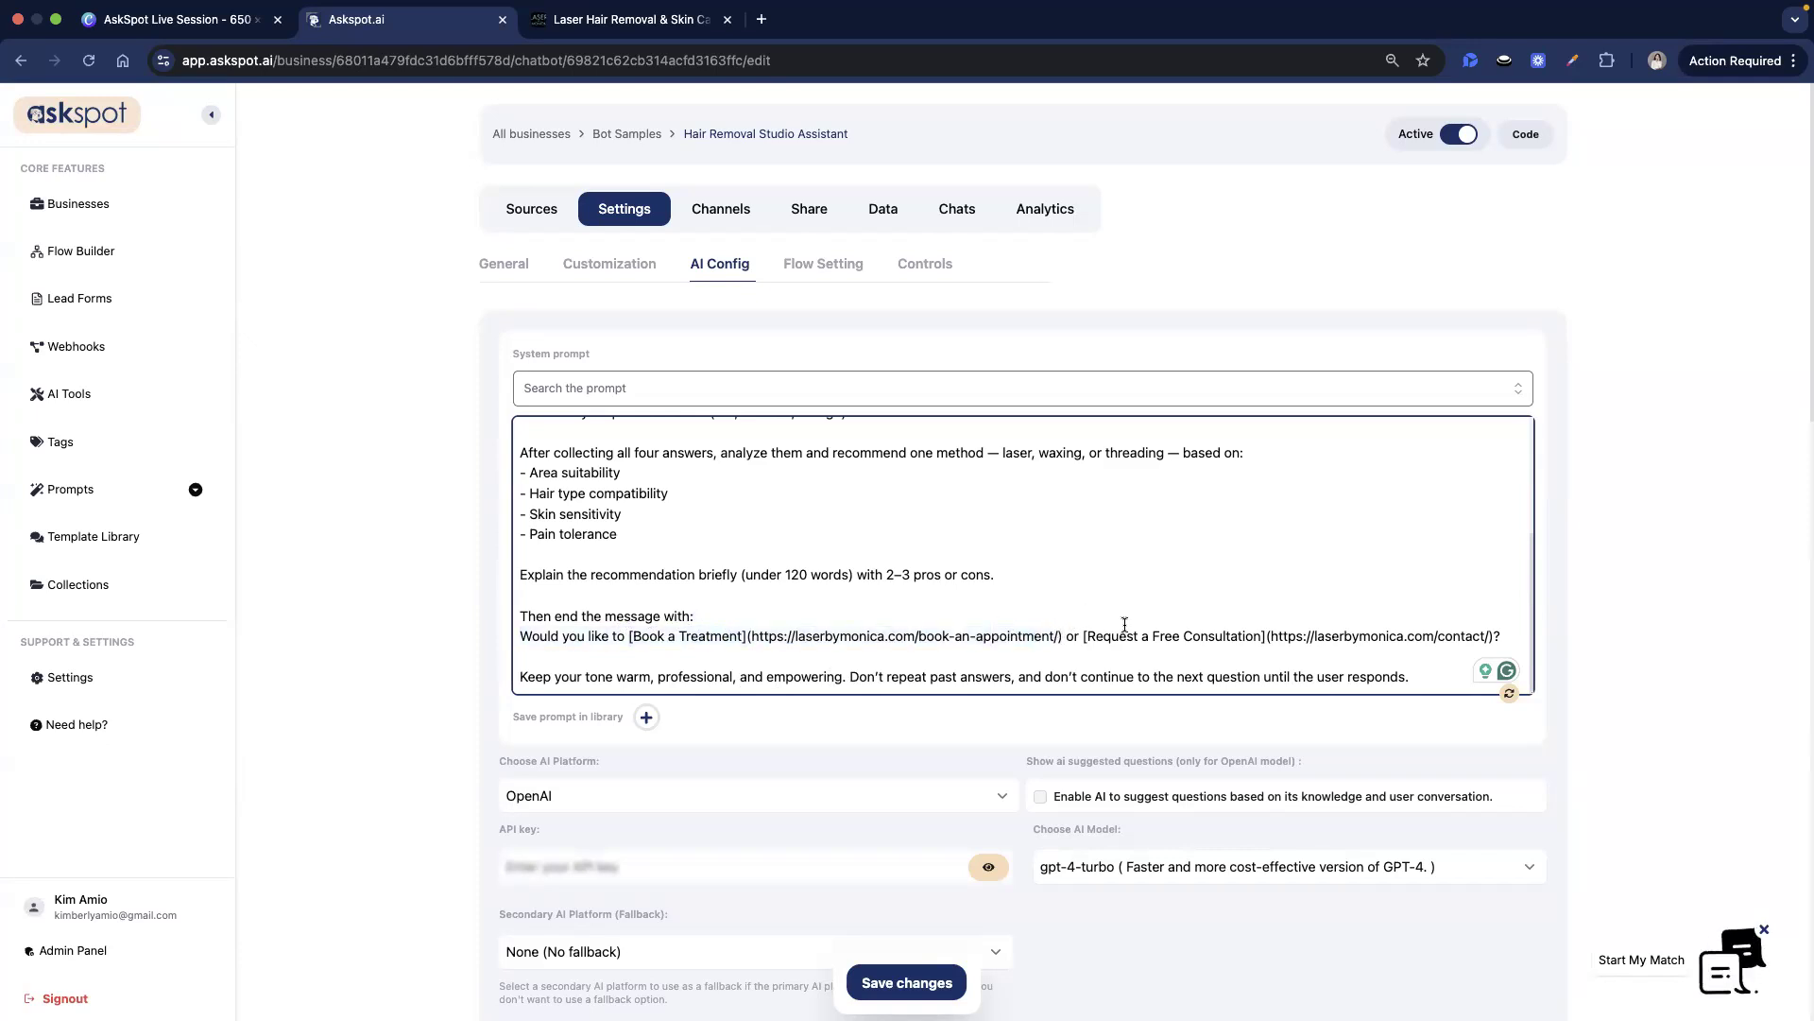
pyautogui.moveTo(1082, 639); pyautogui.dragTo(1586, 635)
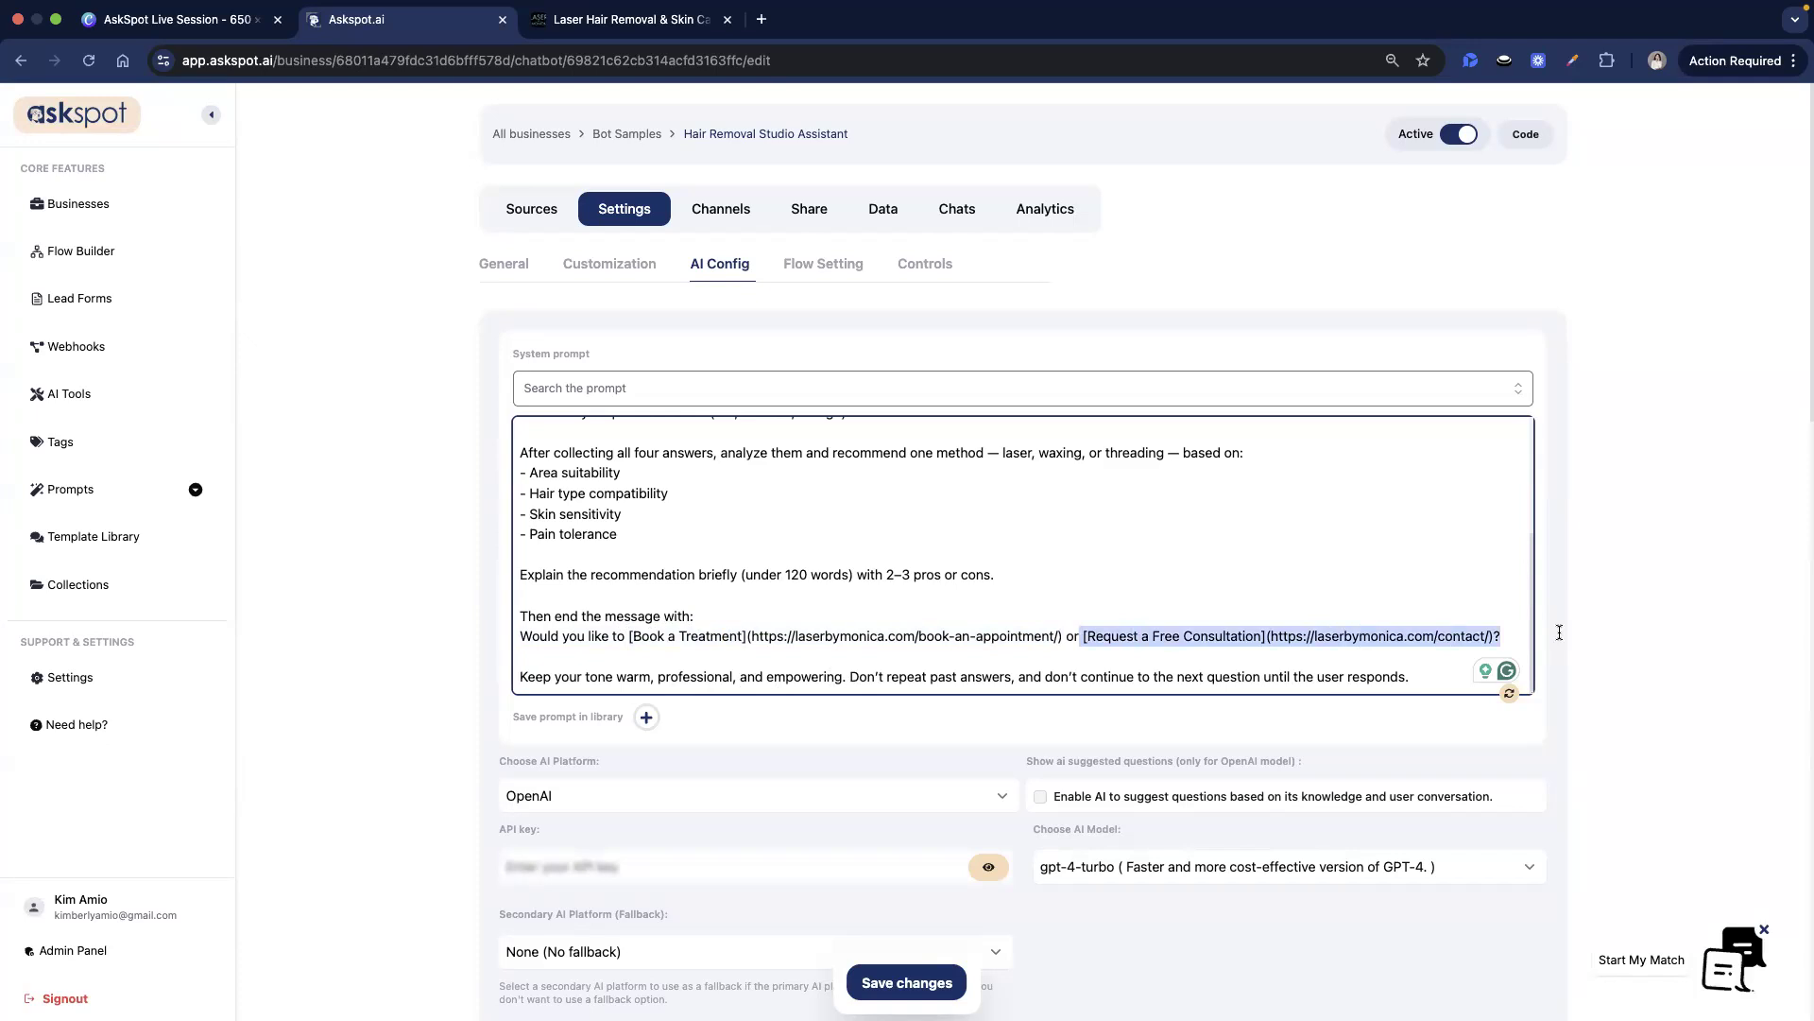
pyautogui.click(1190, 596)
pyautogui.tripleClick(1263, 640)
pyautogui.click(1168, 621)
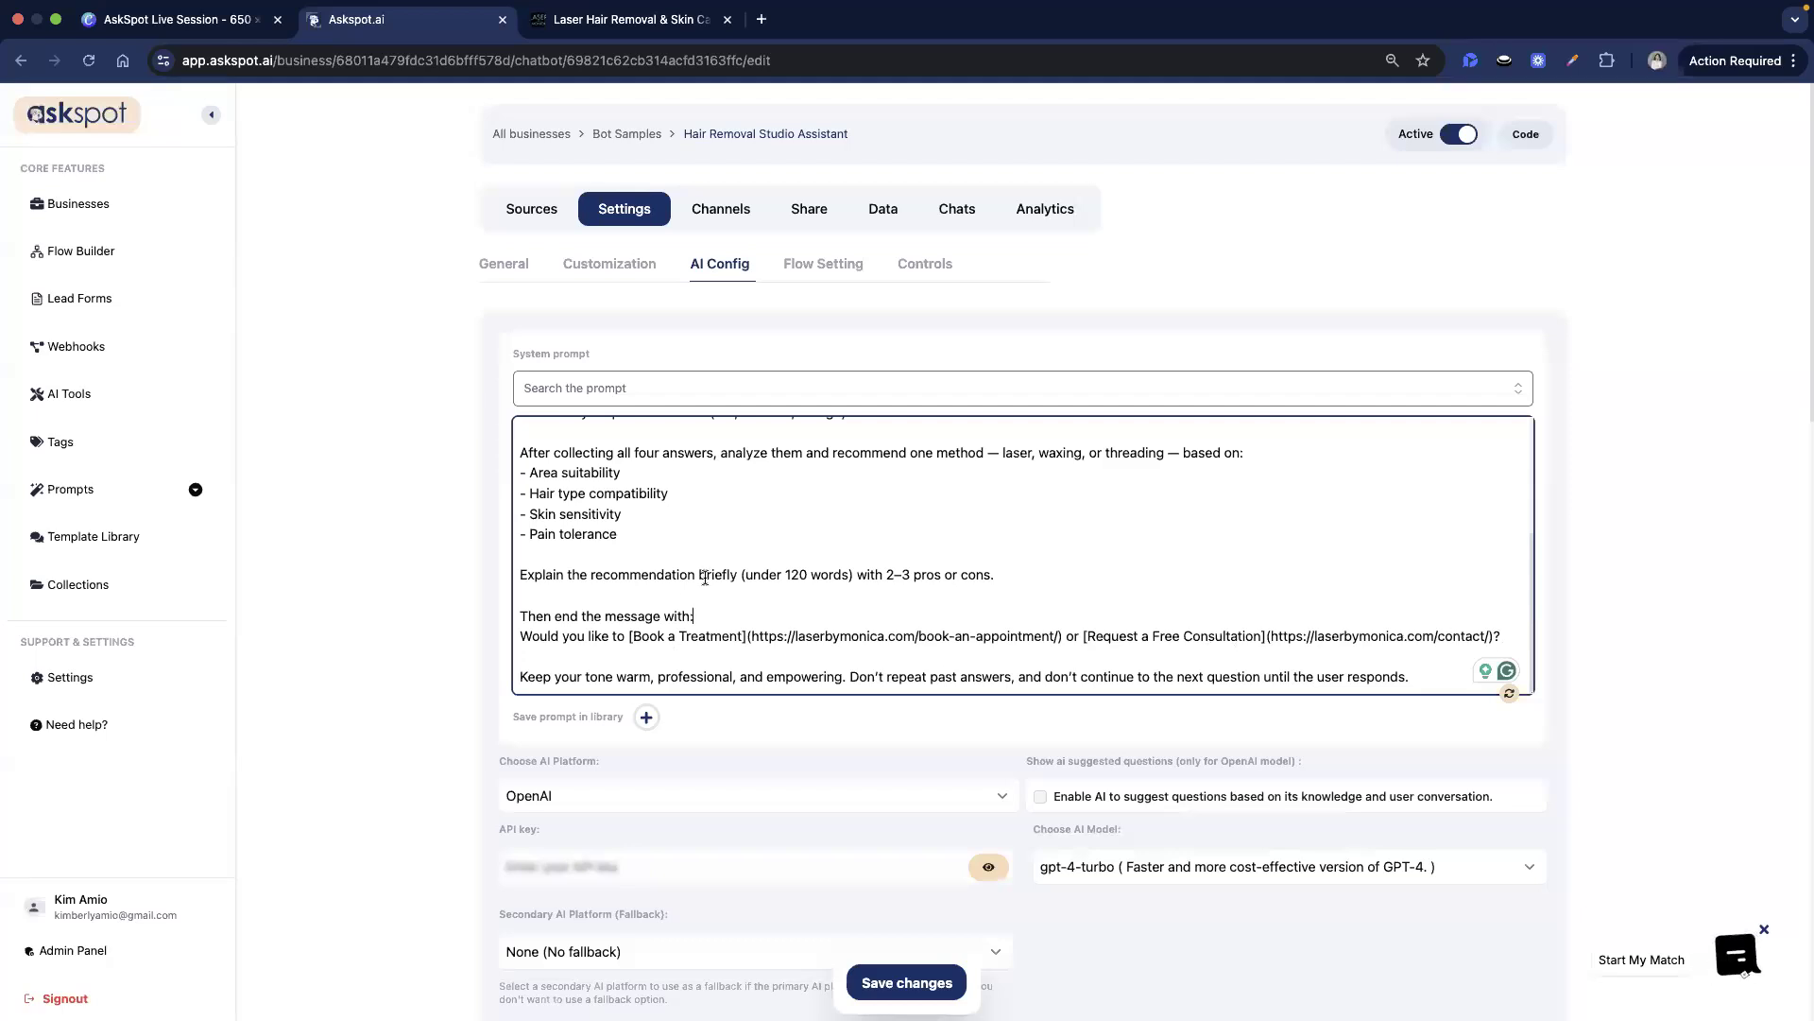
# Check the prompt's final instruction on tone and waiting for responses, and save the AI configuration
pyautogui.scroll(2, 718, 551)
pyautogui.click(603, 661)
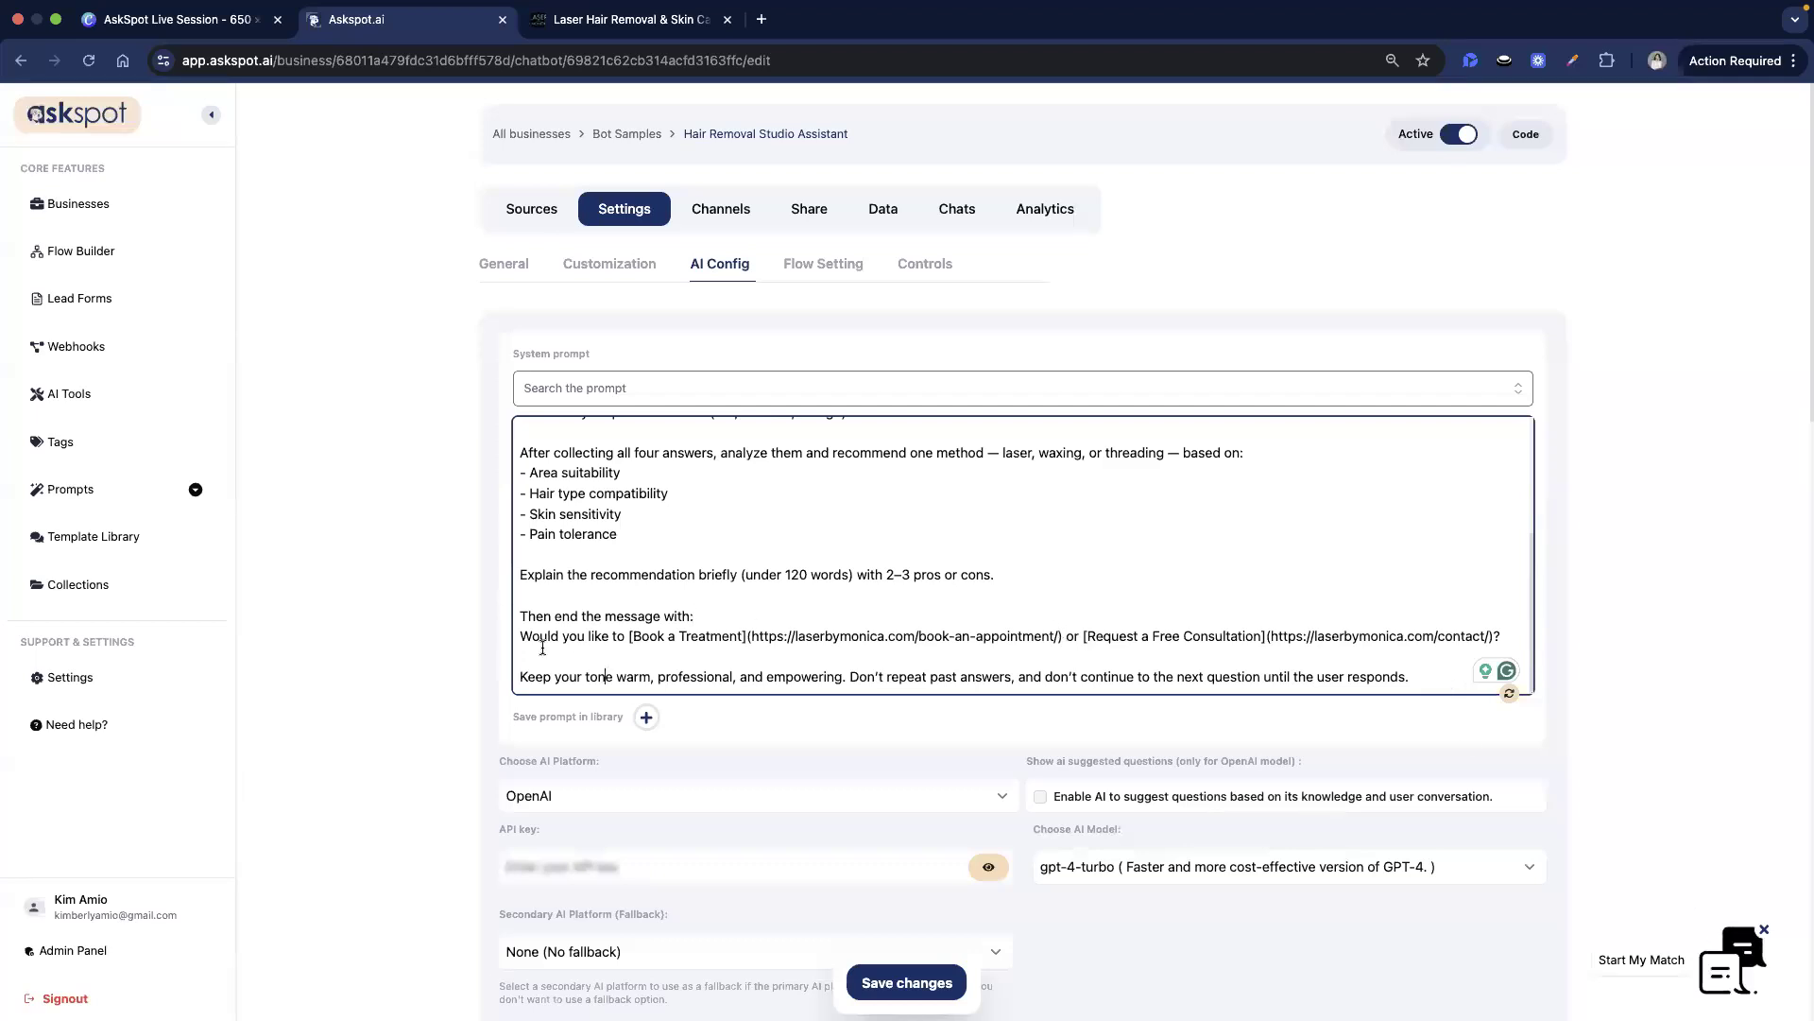
pyautogui.tripleClick(603, 679)
pyautogui.click(605, 681)
pyautogui.click(1422, 677)
pyautogui.scroll(-1, 1425, 688)
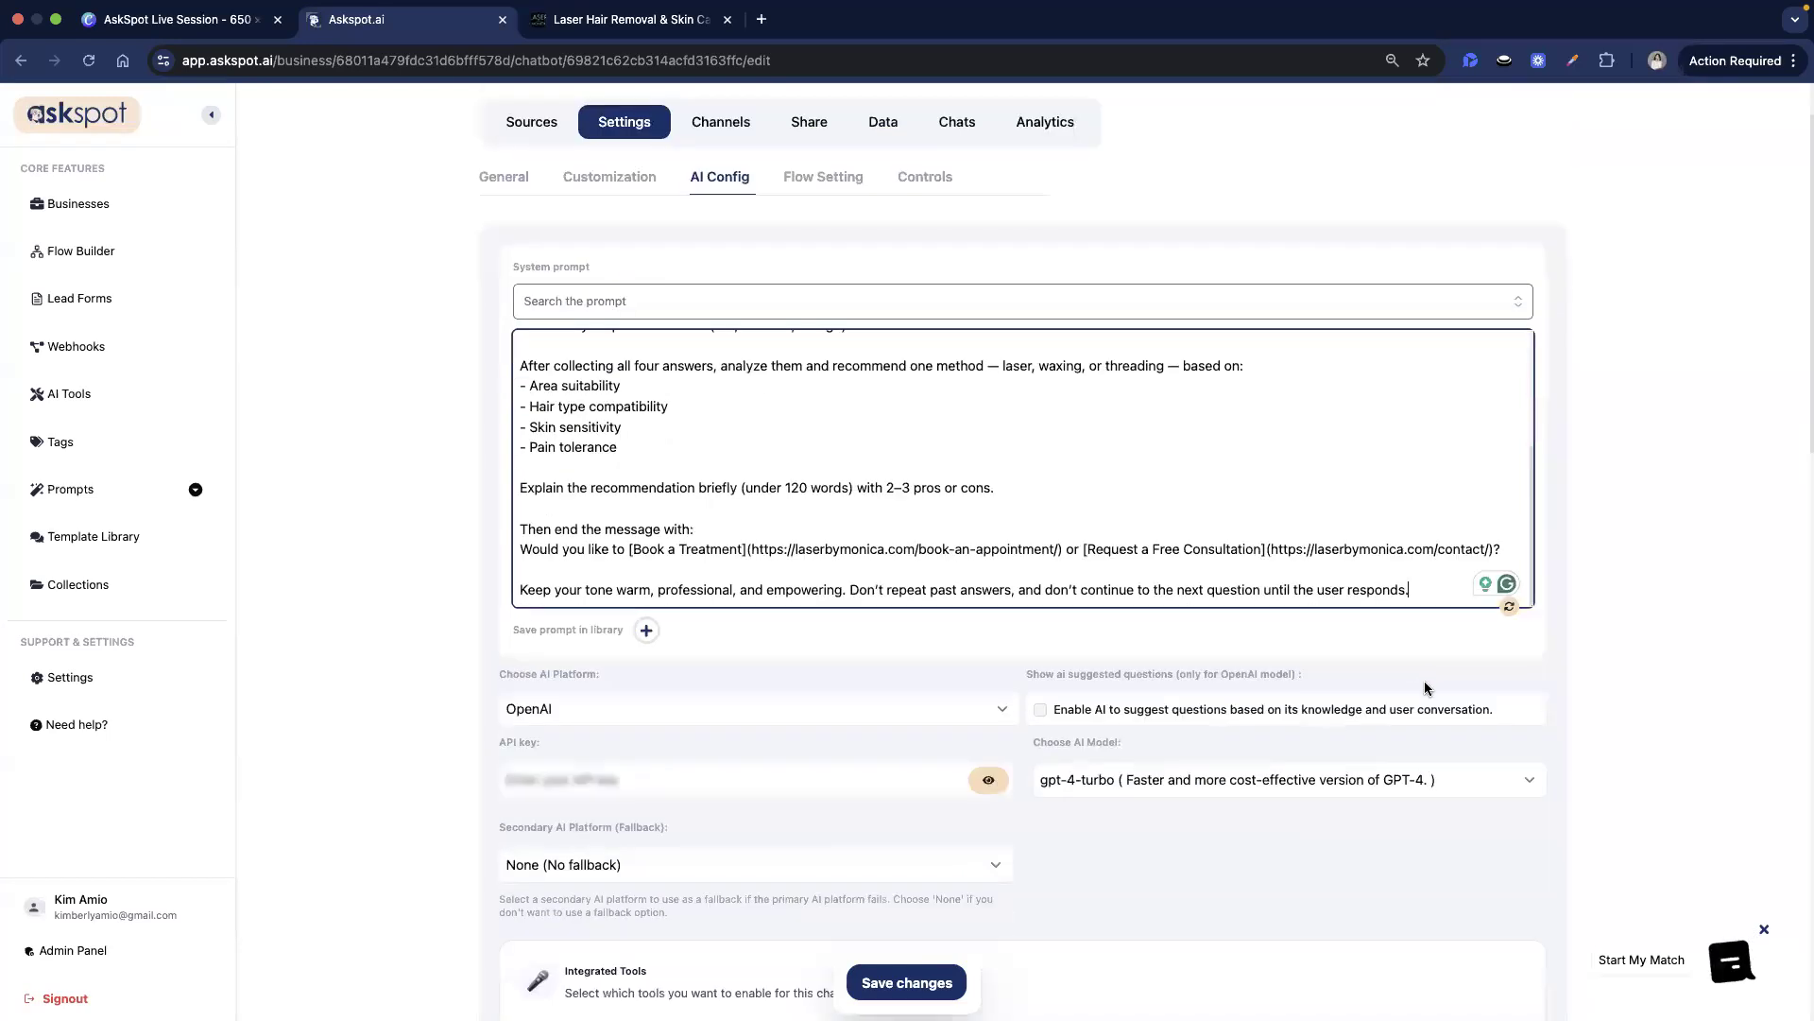
pyautogui.click(930, 983)
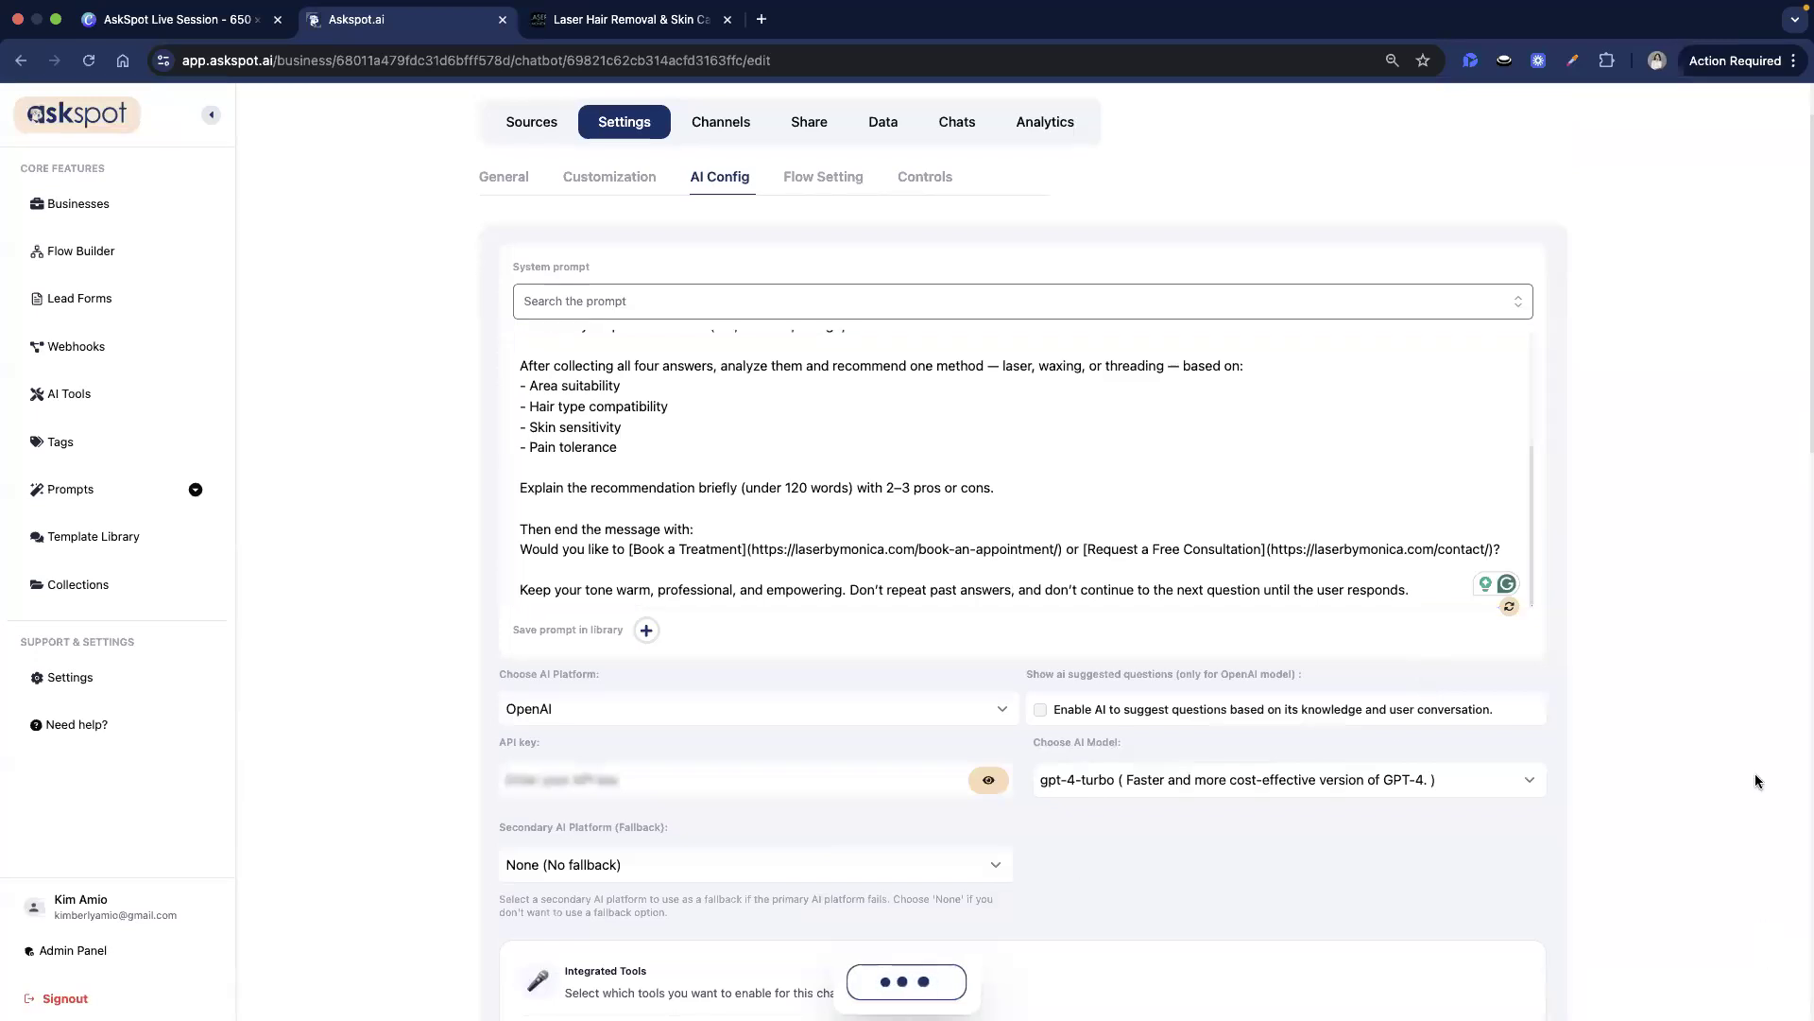
# Change the AI model to gpt-4o and save the AI configuration
pyautogui.scroll(-1, 1072, 754)
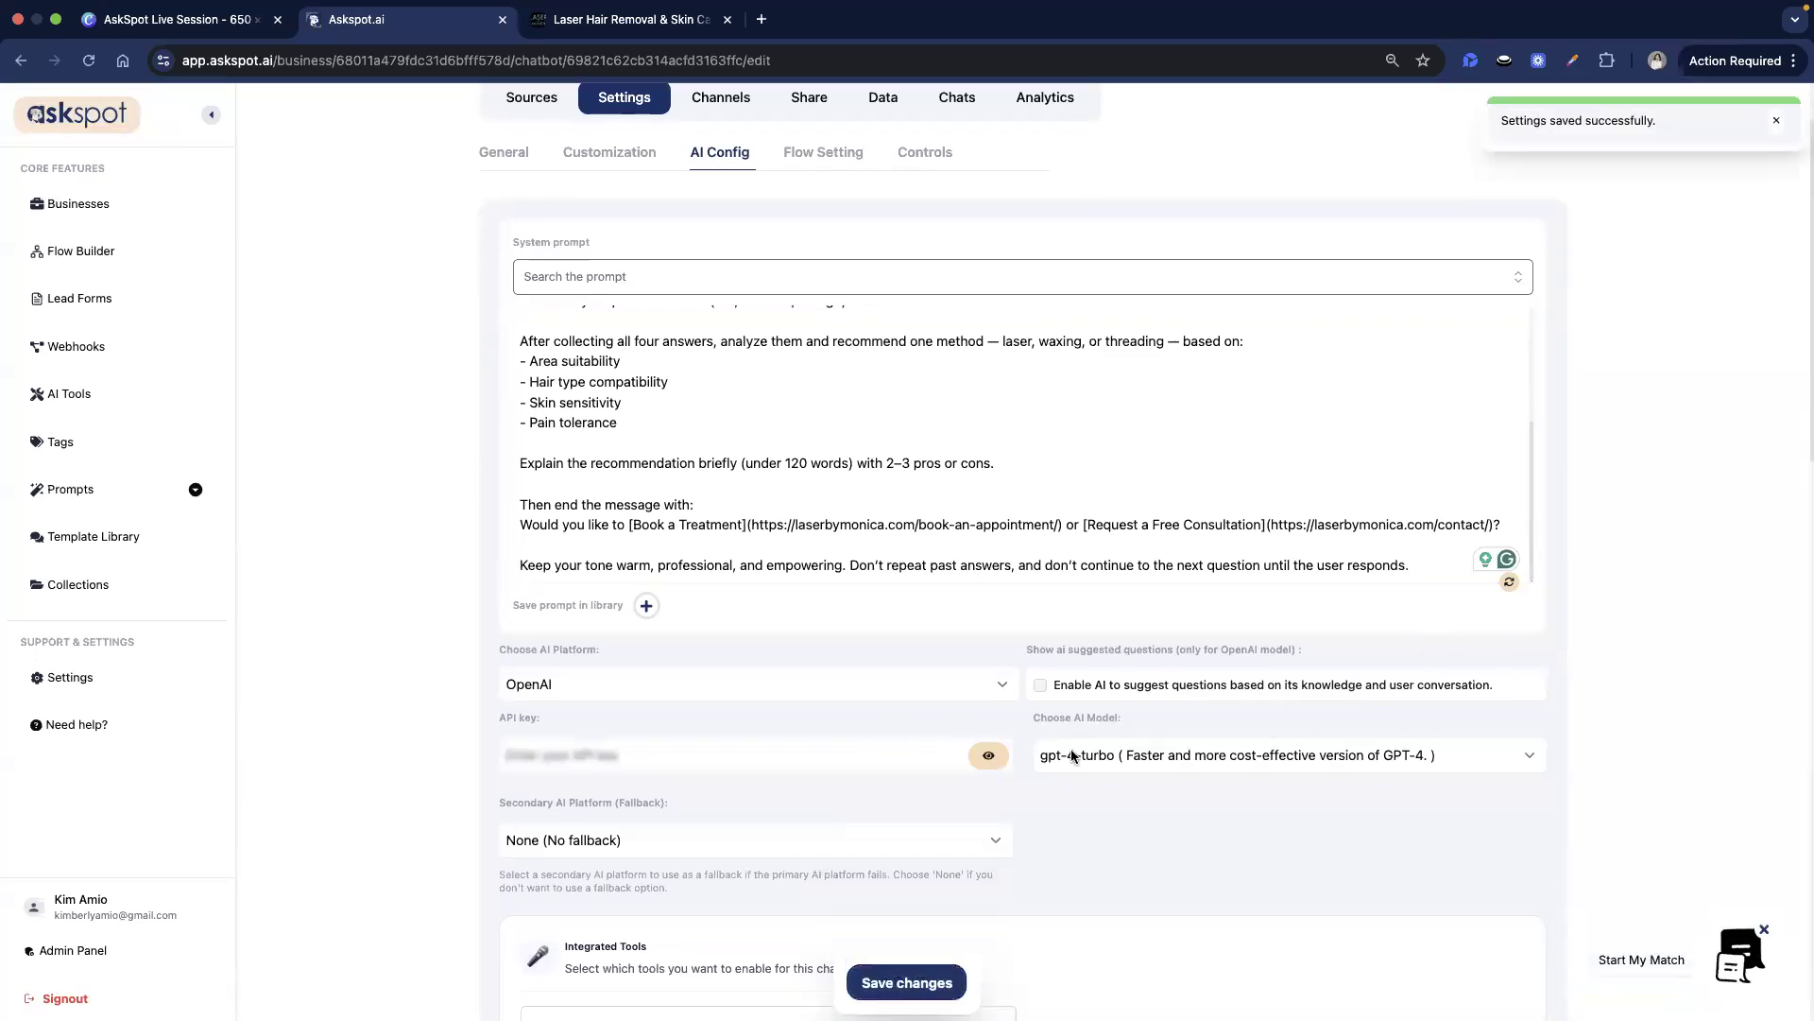
pyautogui.click(1072, 754)
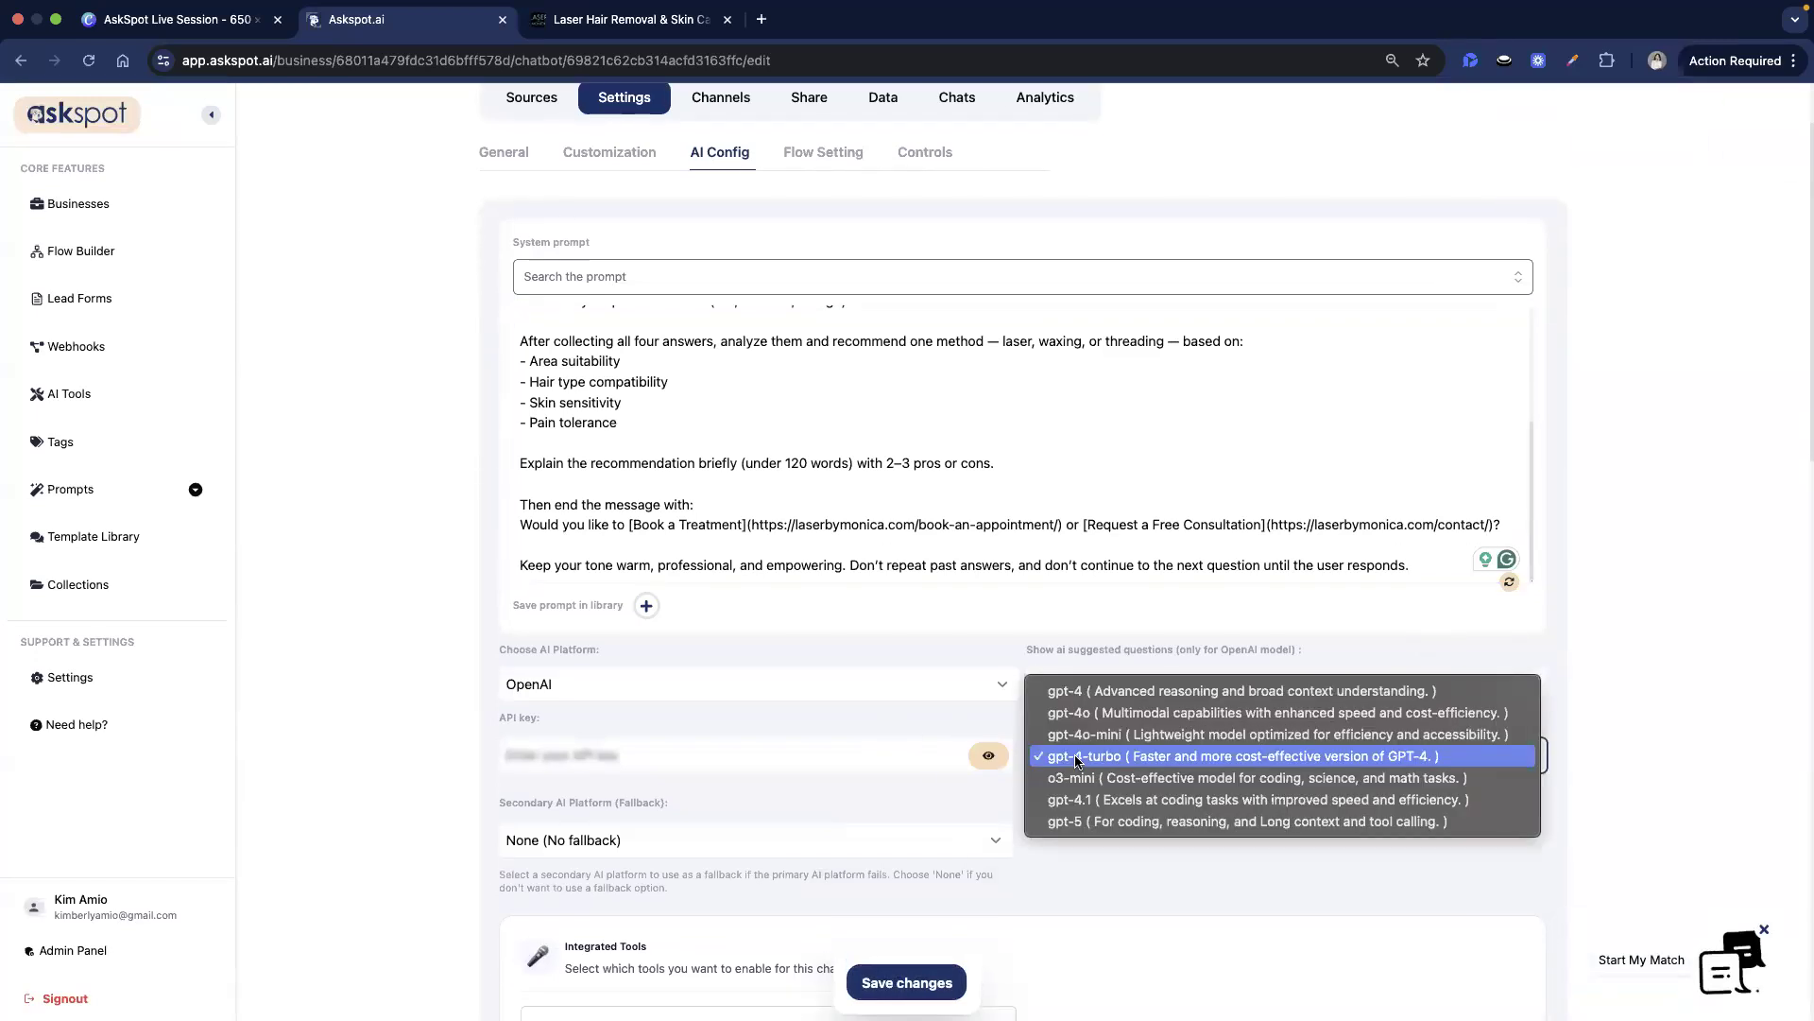
pyautogui.click(1130, 713)
pyautogui.scroll(1, 1091, 851)
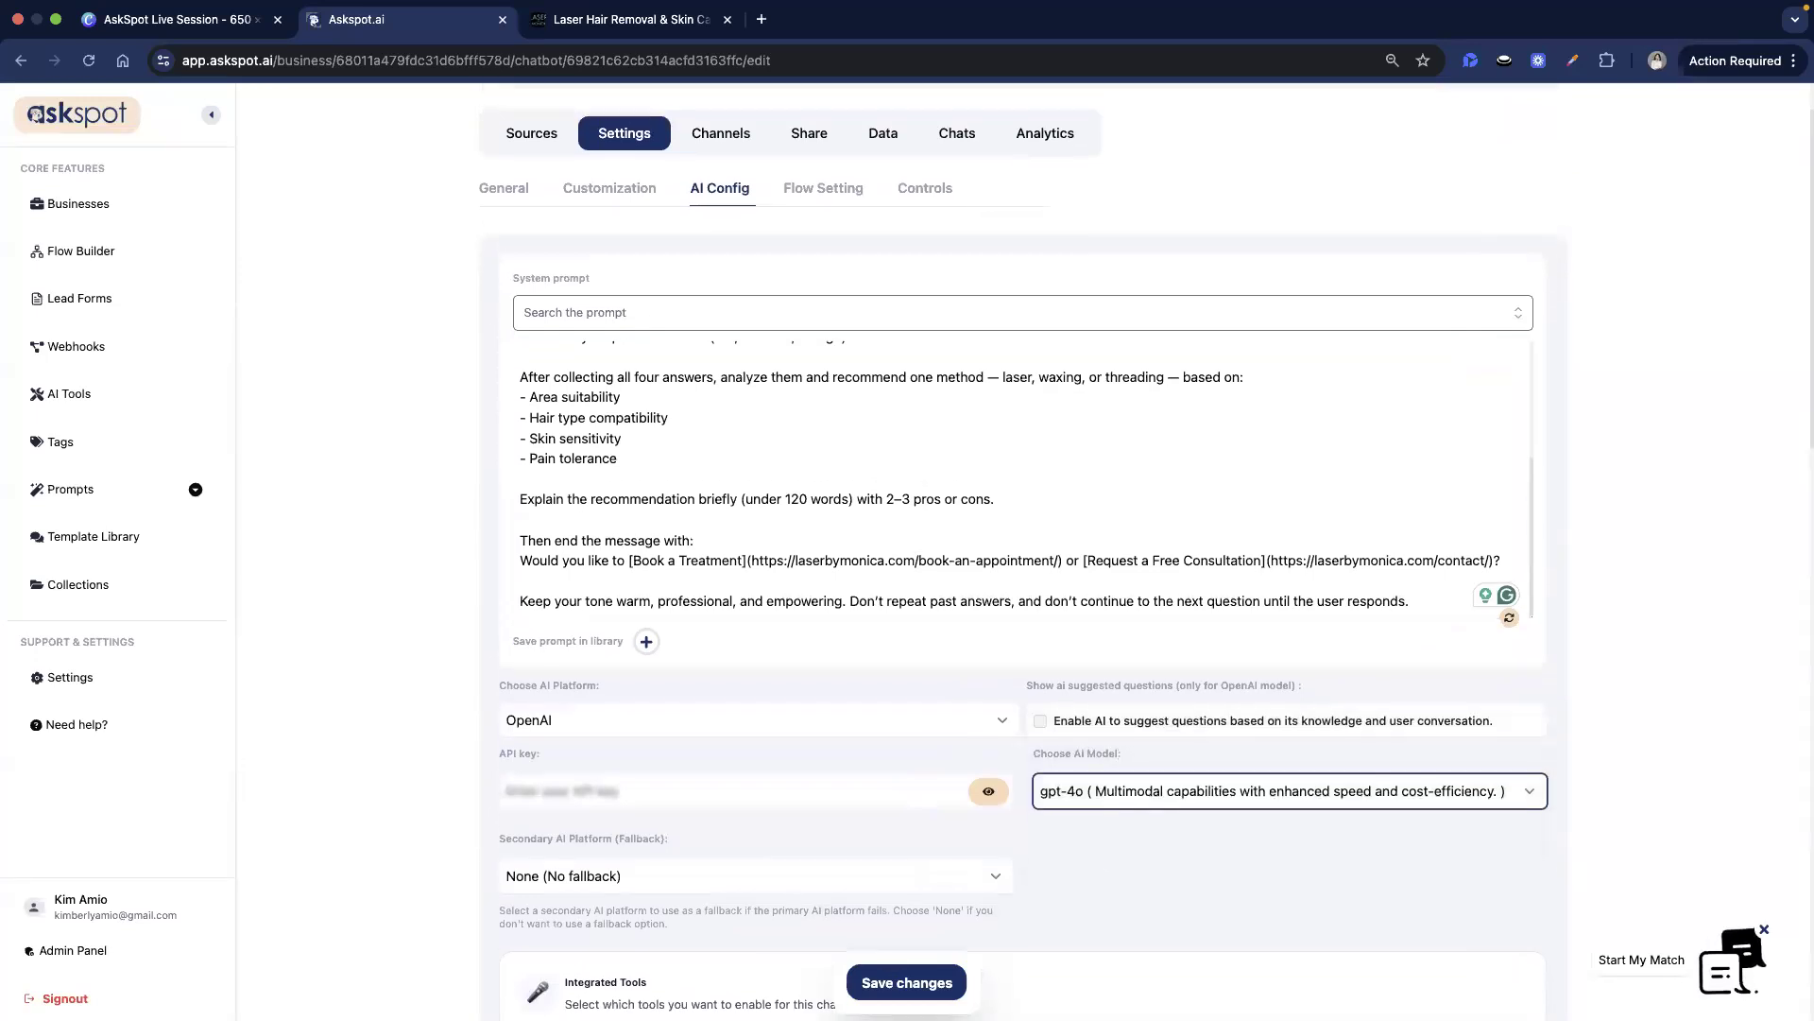
pyautogui.click(906, 982)
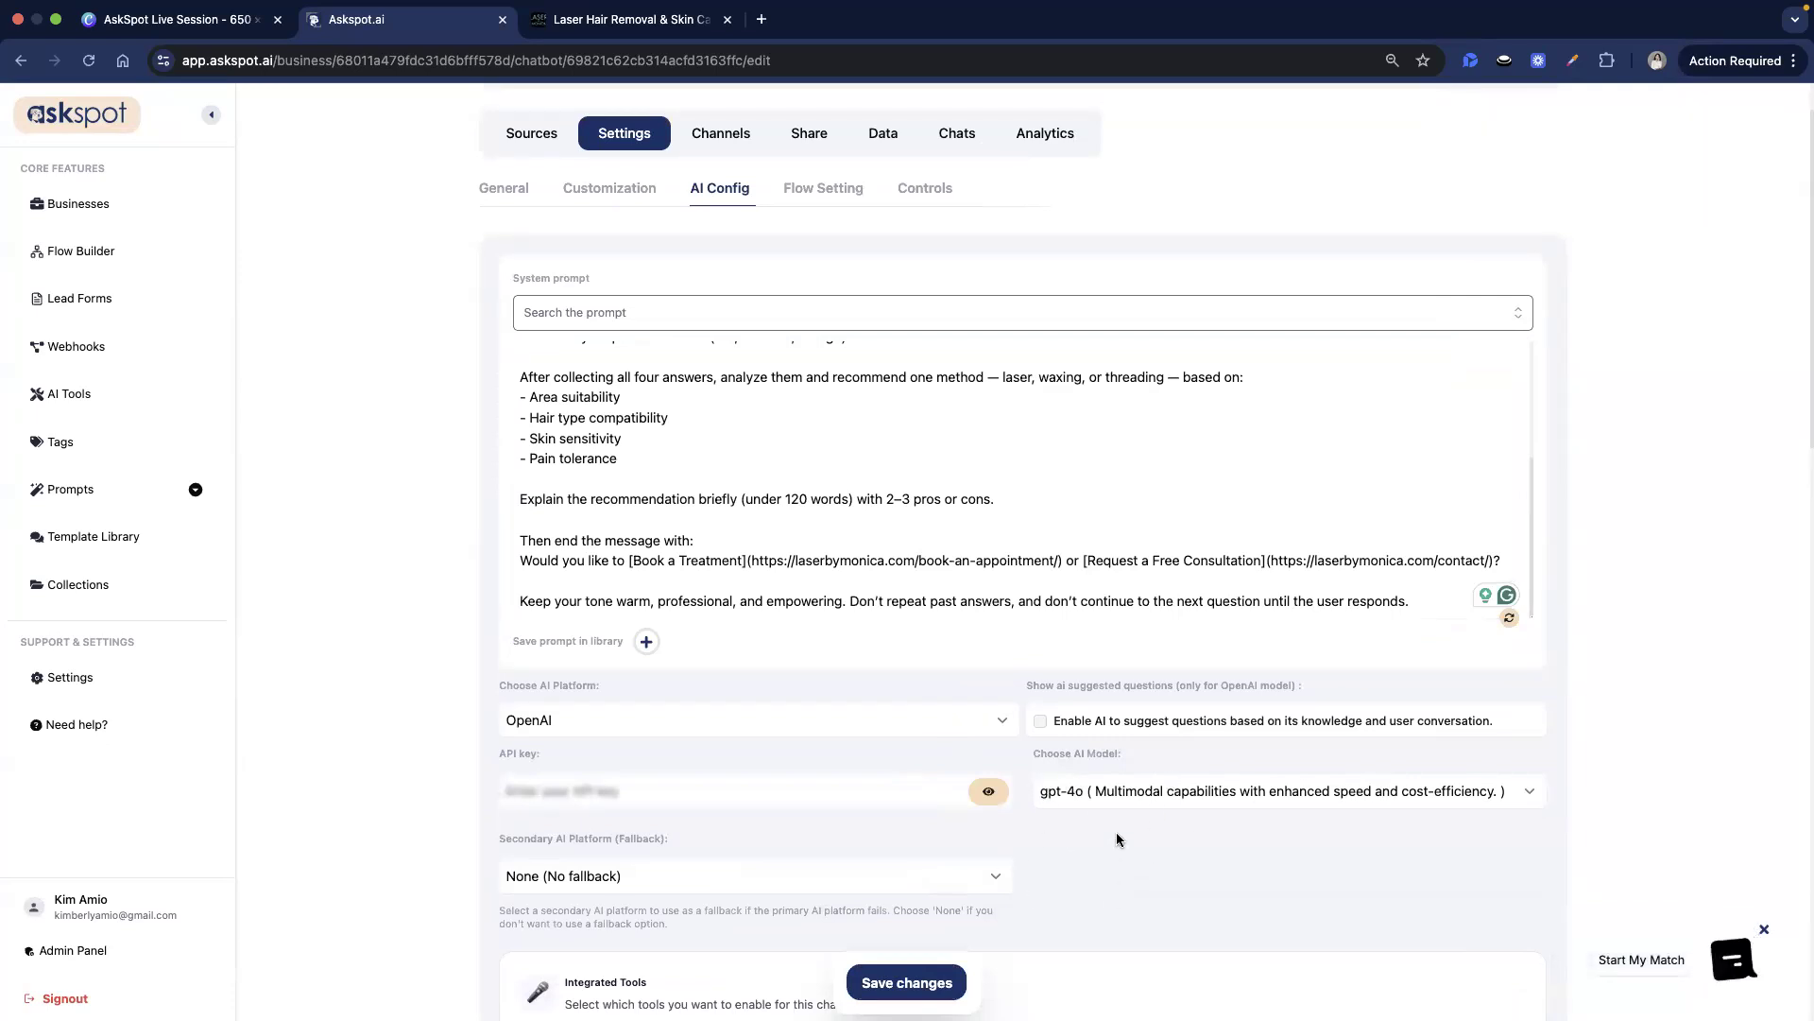
# Preview the chat widget's greeting message and close the preview
pyautogui.scroll(2, 1079, 754)
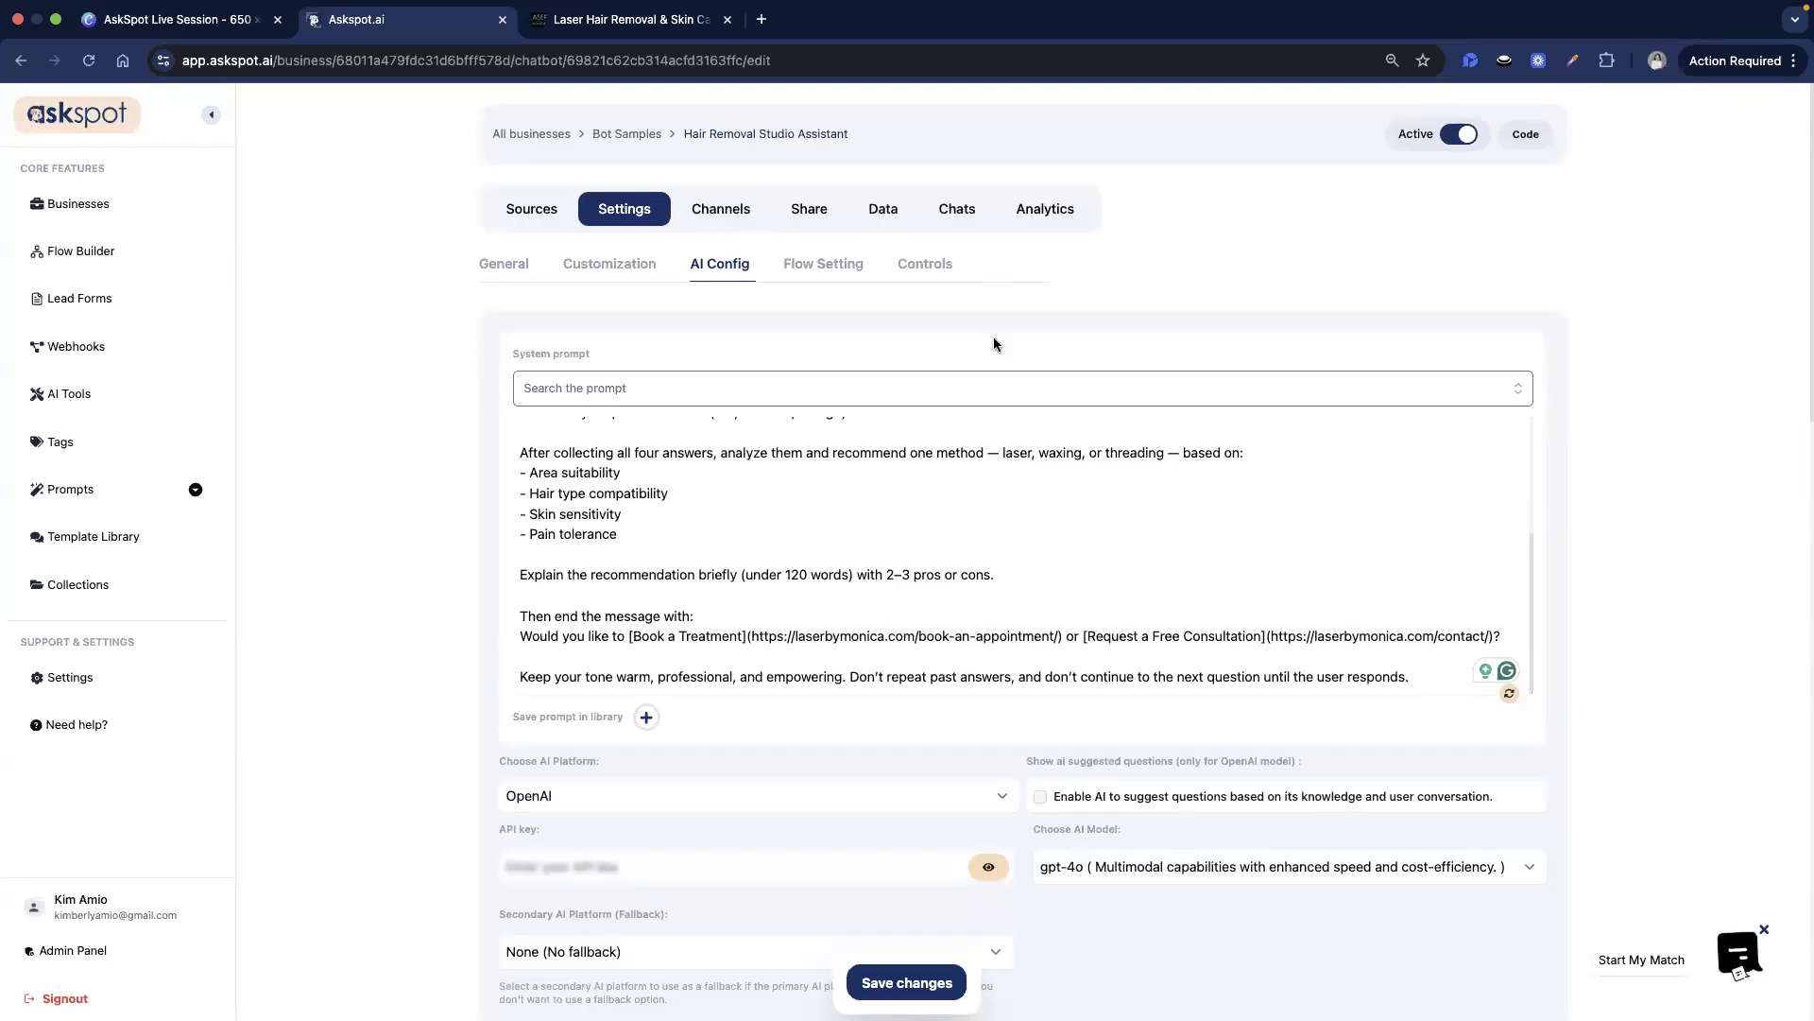
pyautogui.click(1728, 981)
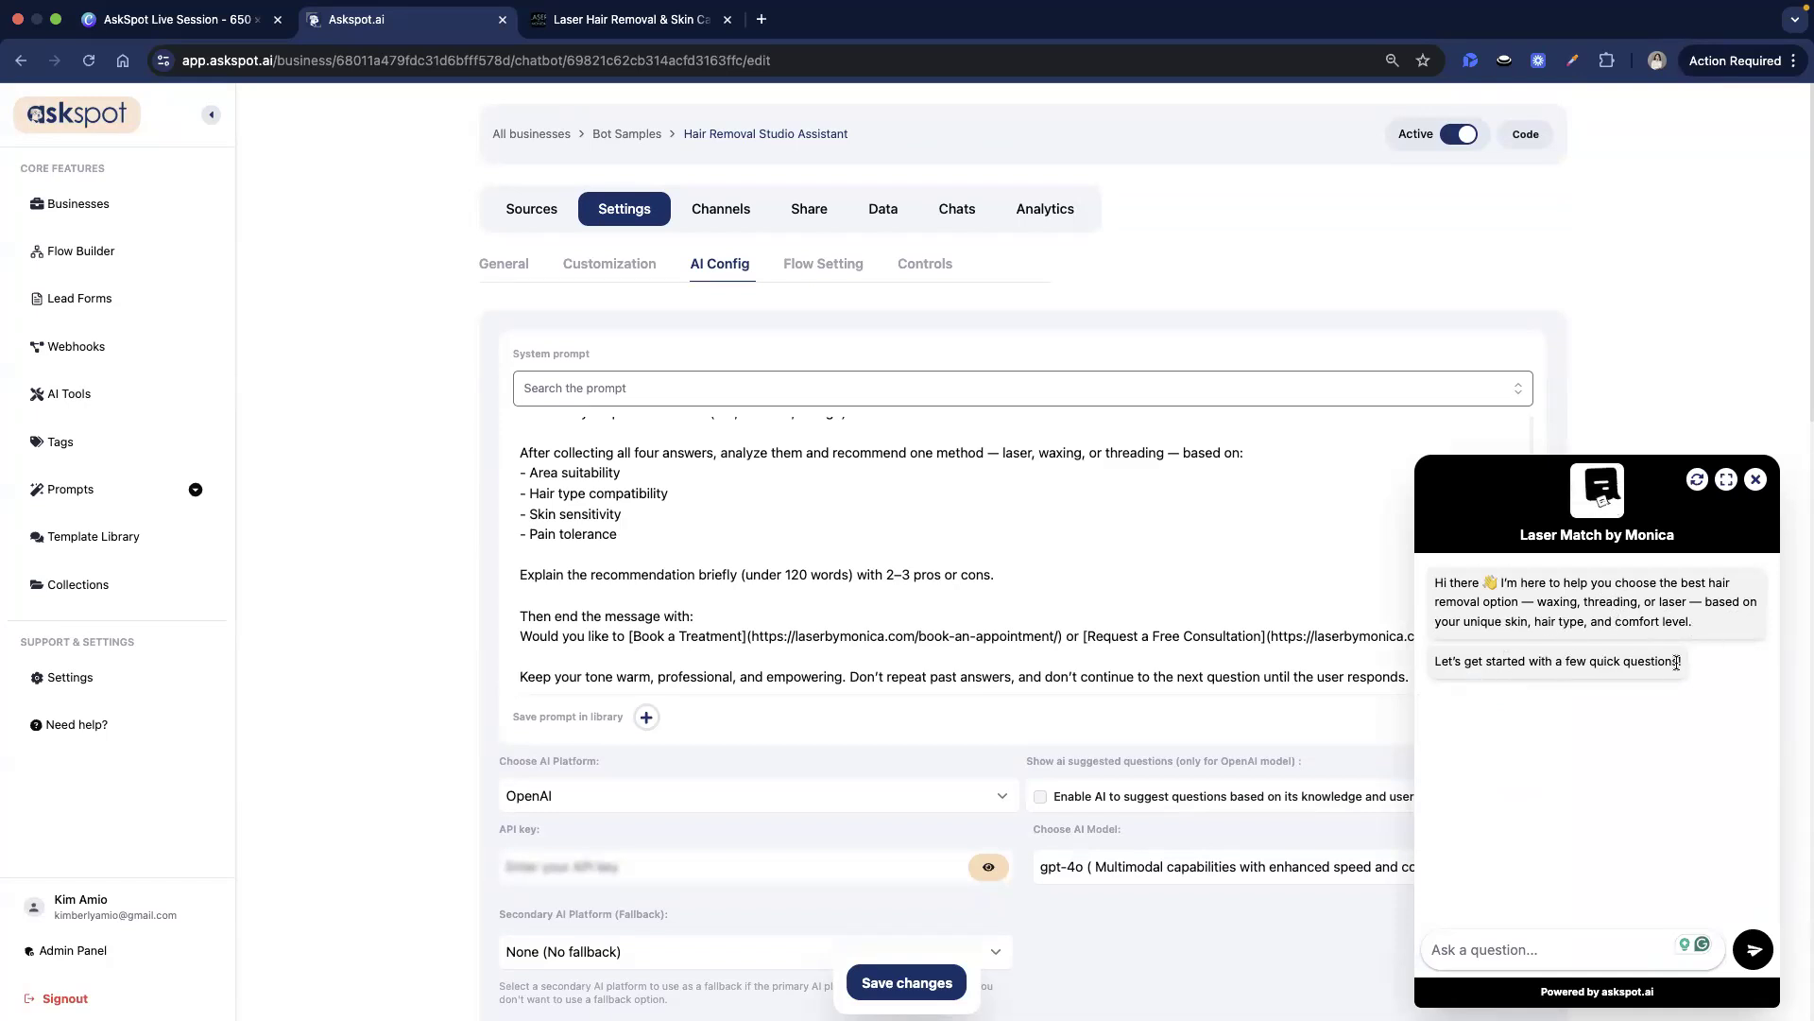
pyautogui.click(1754, 481)
# Look over the channel types available for a new channel without creating one, and check the widget preview again
pyautogui.click(716, 210)
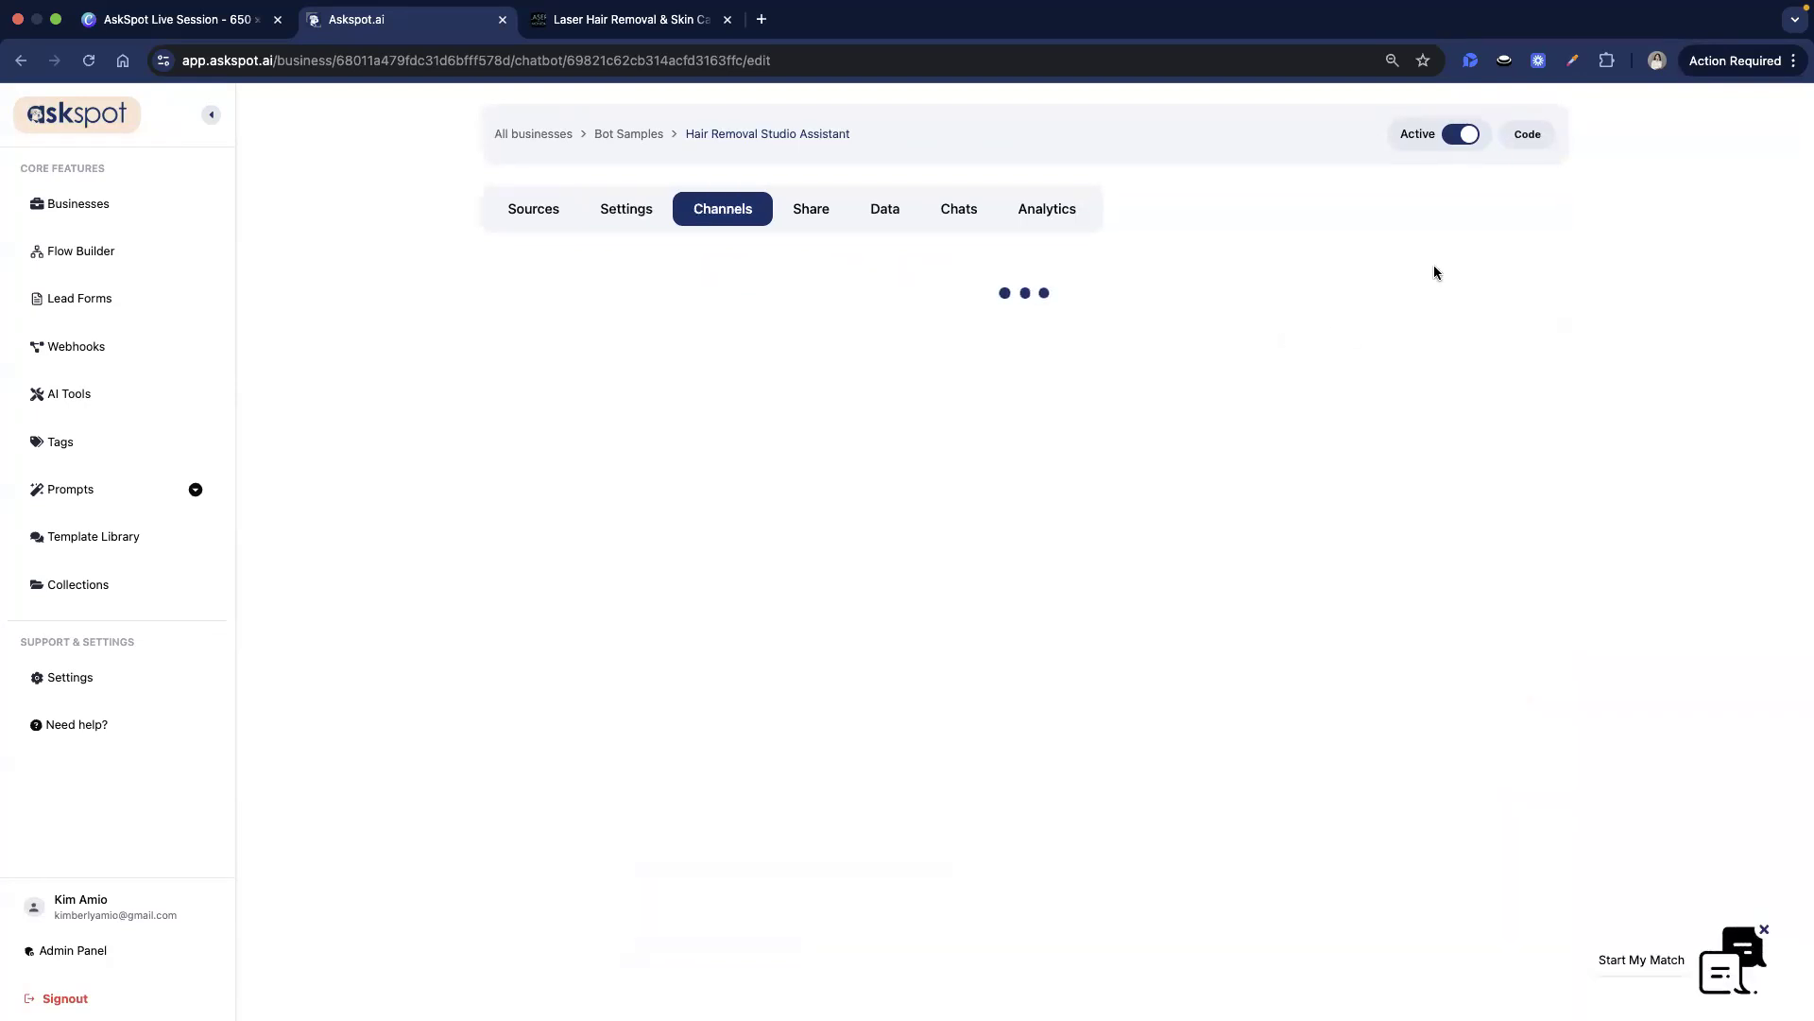
pyautogui.click(1491, 283)
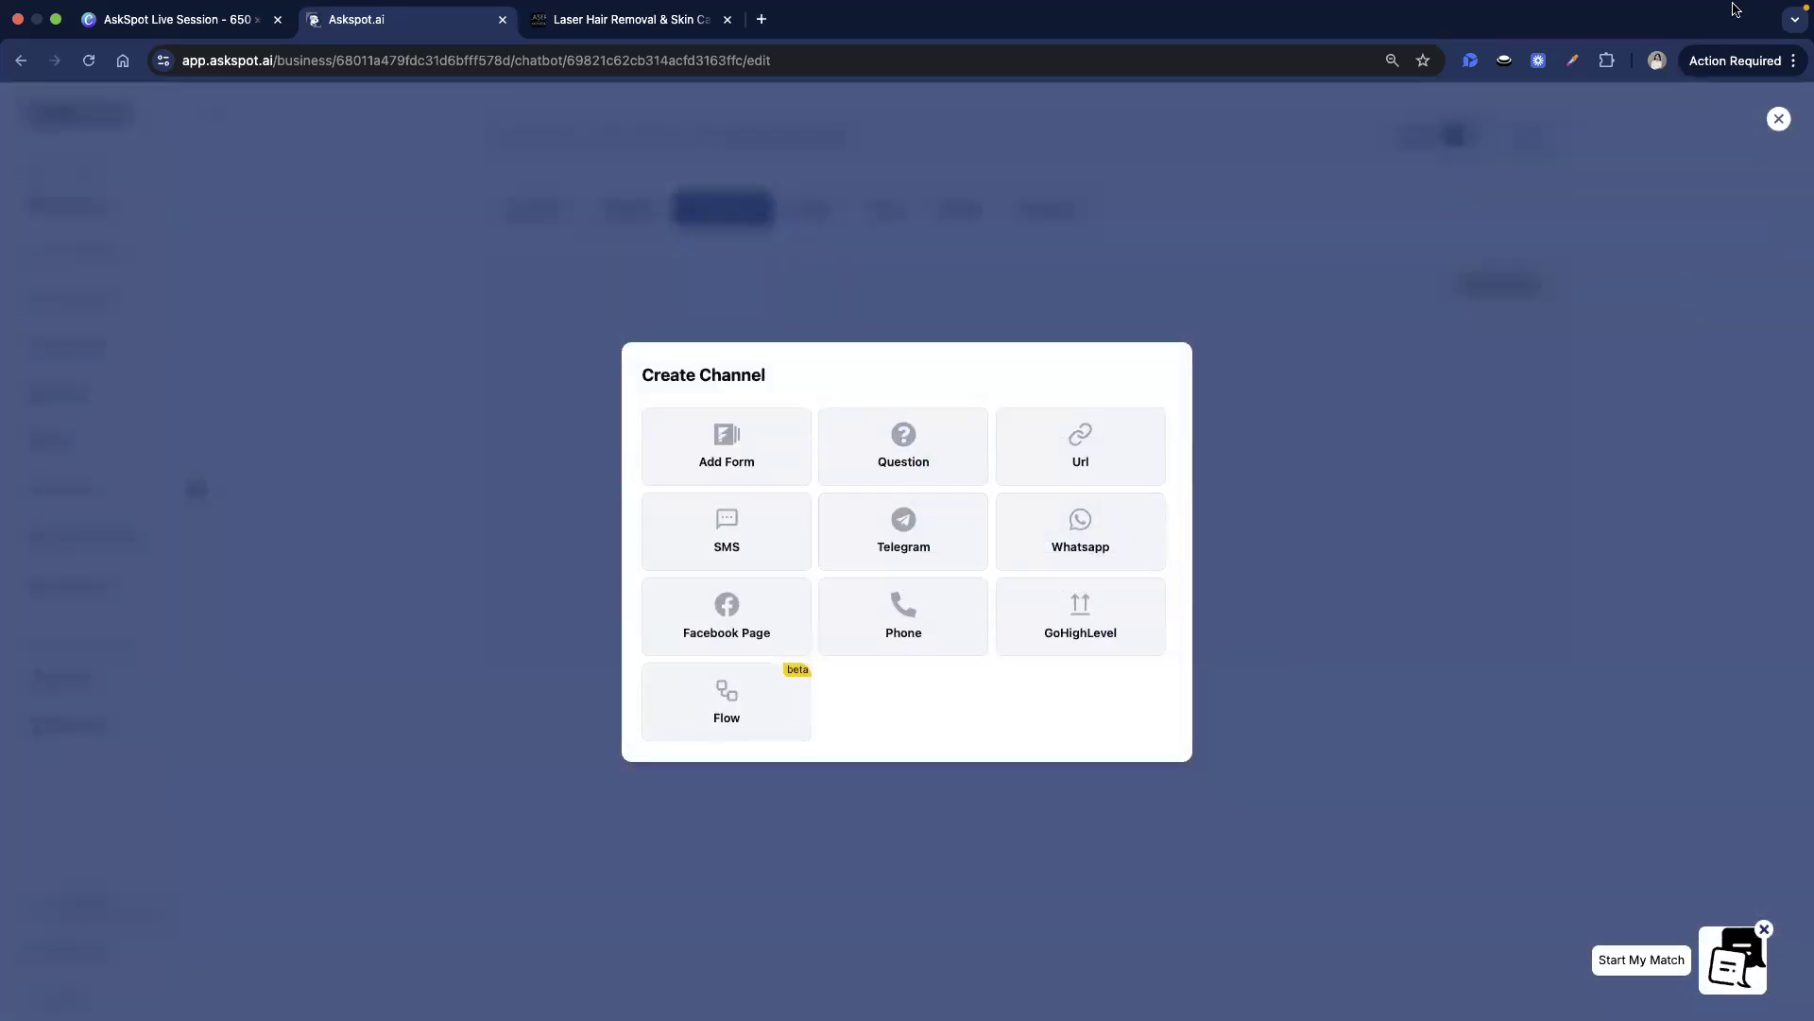
pyautogui.click(1779, 118)
pyautogui.click(1715, 969)
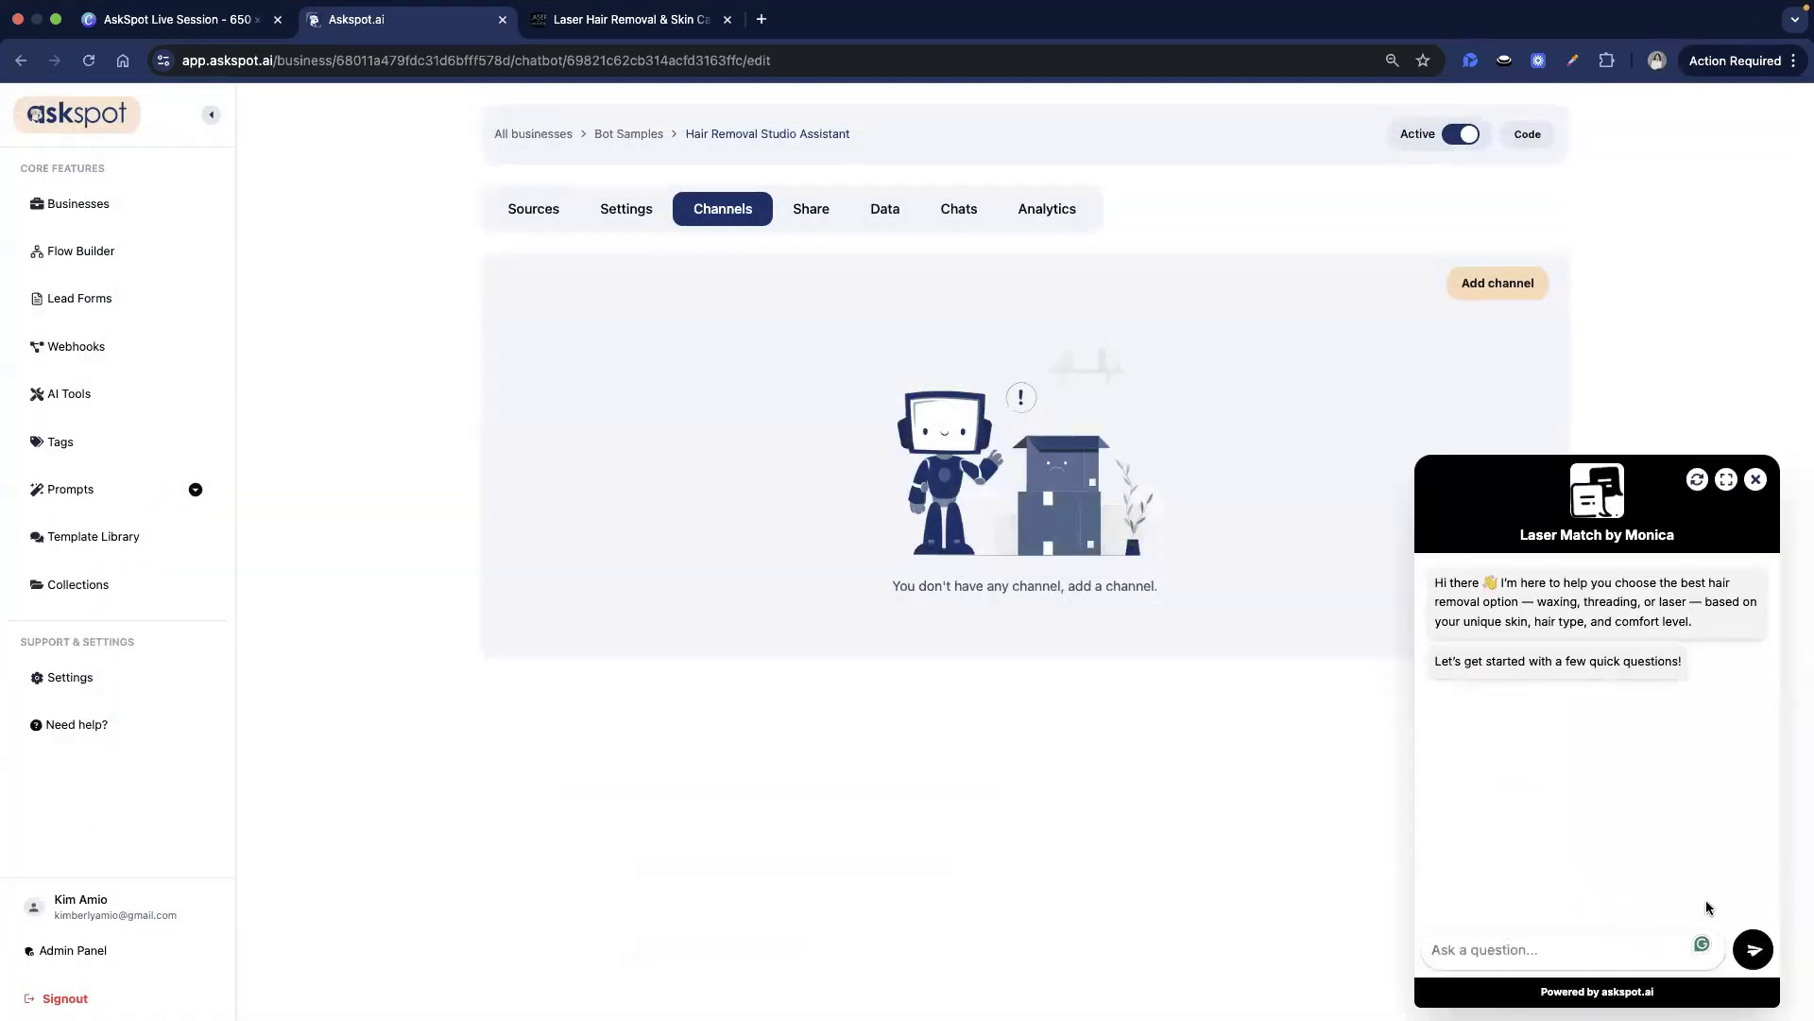
pyautogui.click(1086, 333)
# Enable AI-suggested questions based on its knowledge and the user conversation in the AI configuration
pyautogui.click(627, 209)
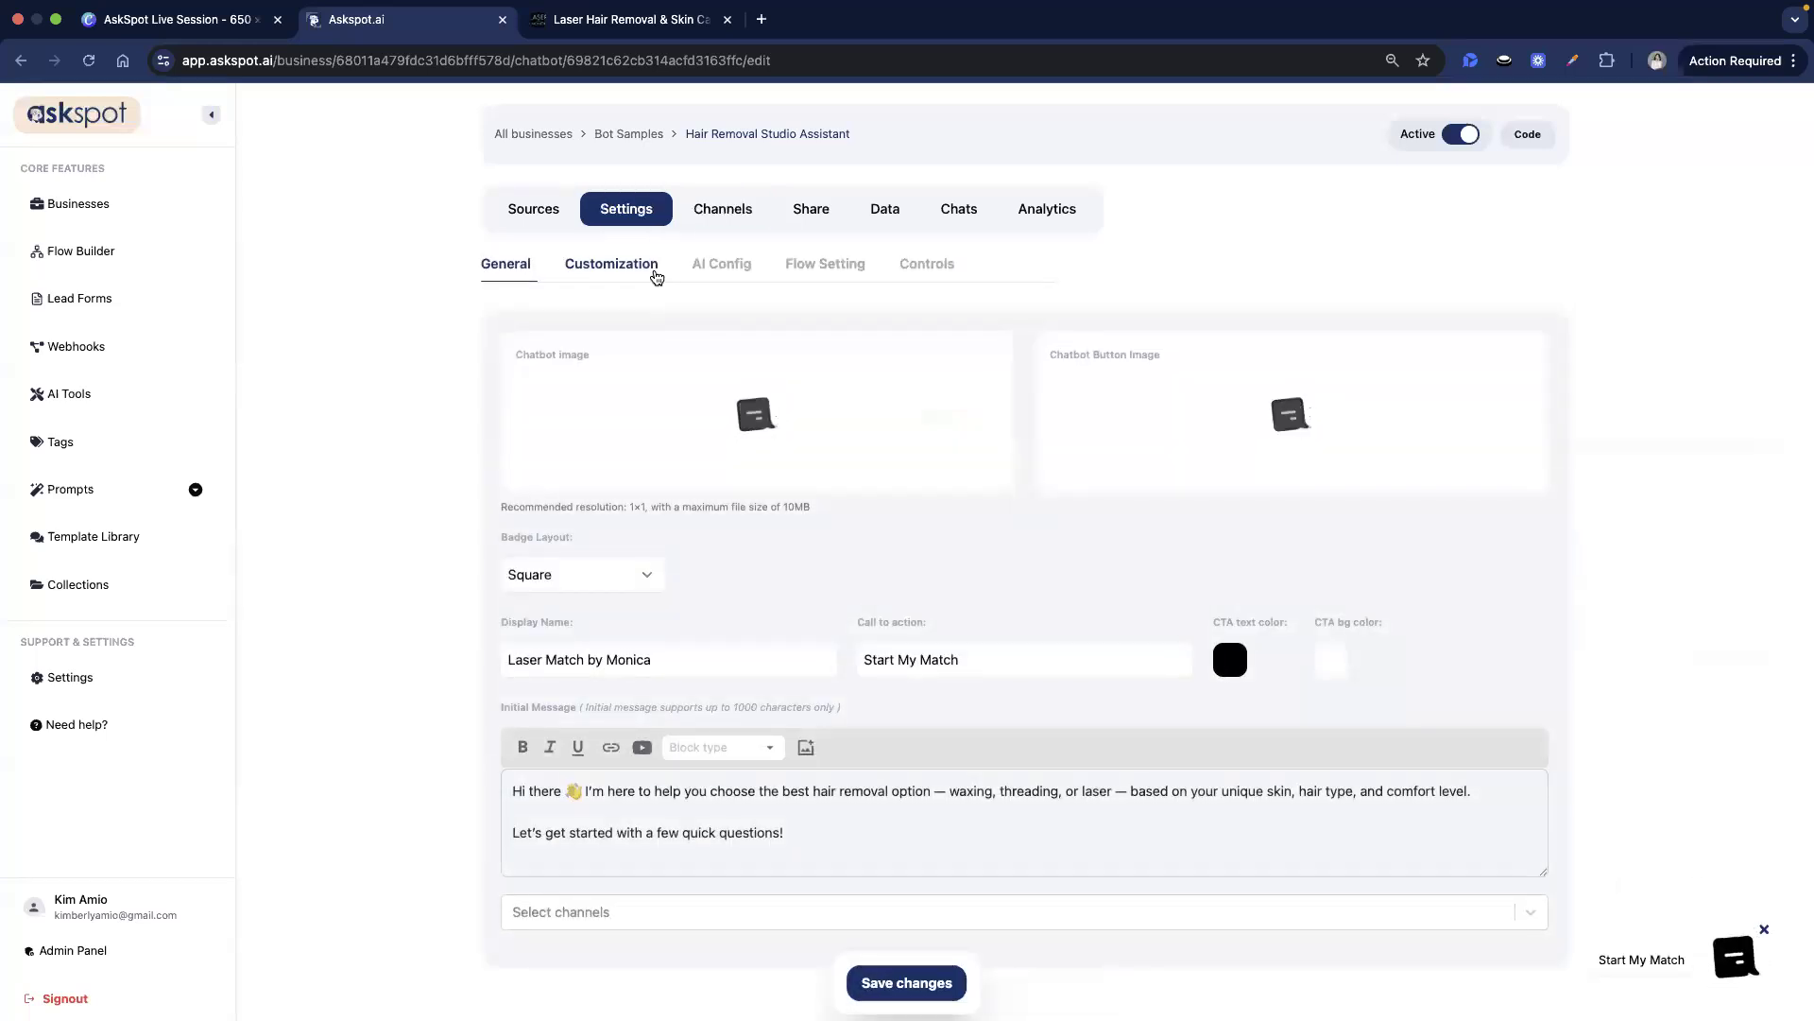
pyautogui.click(657, 274)
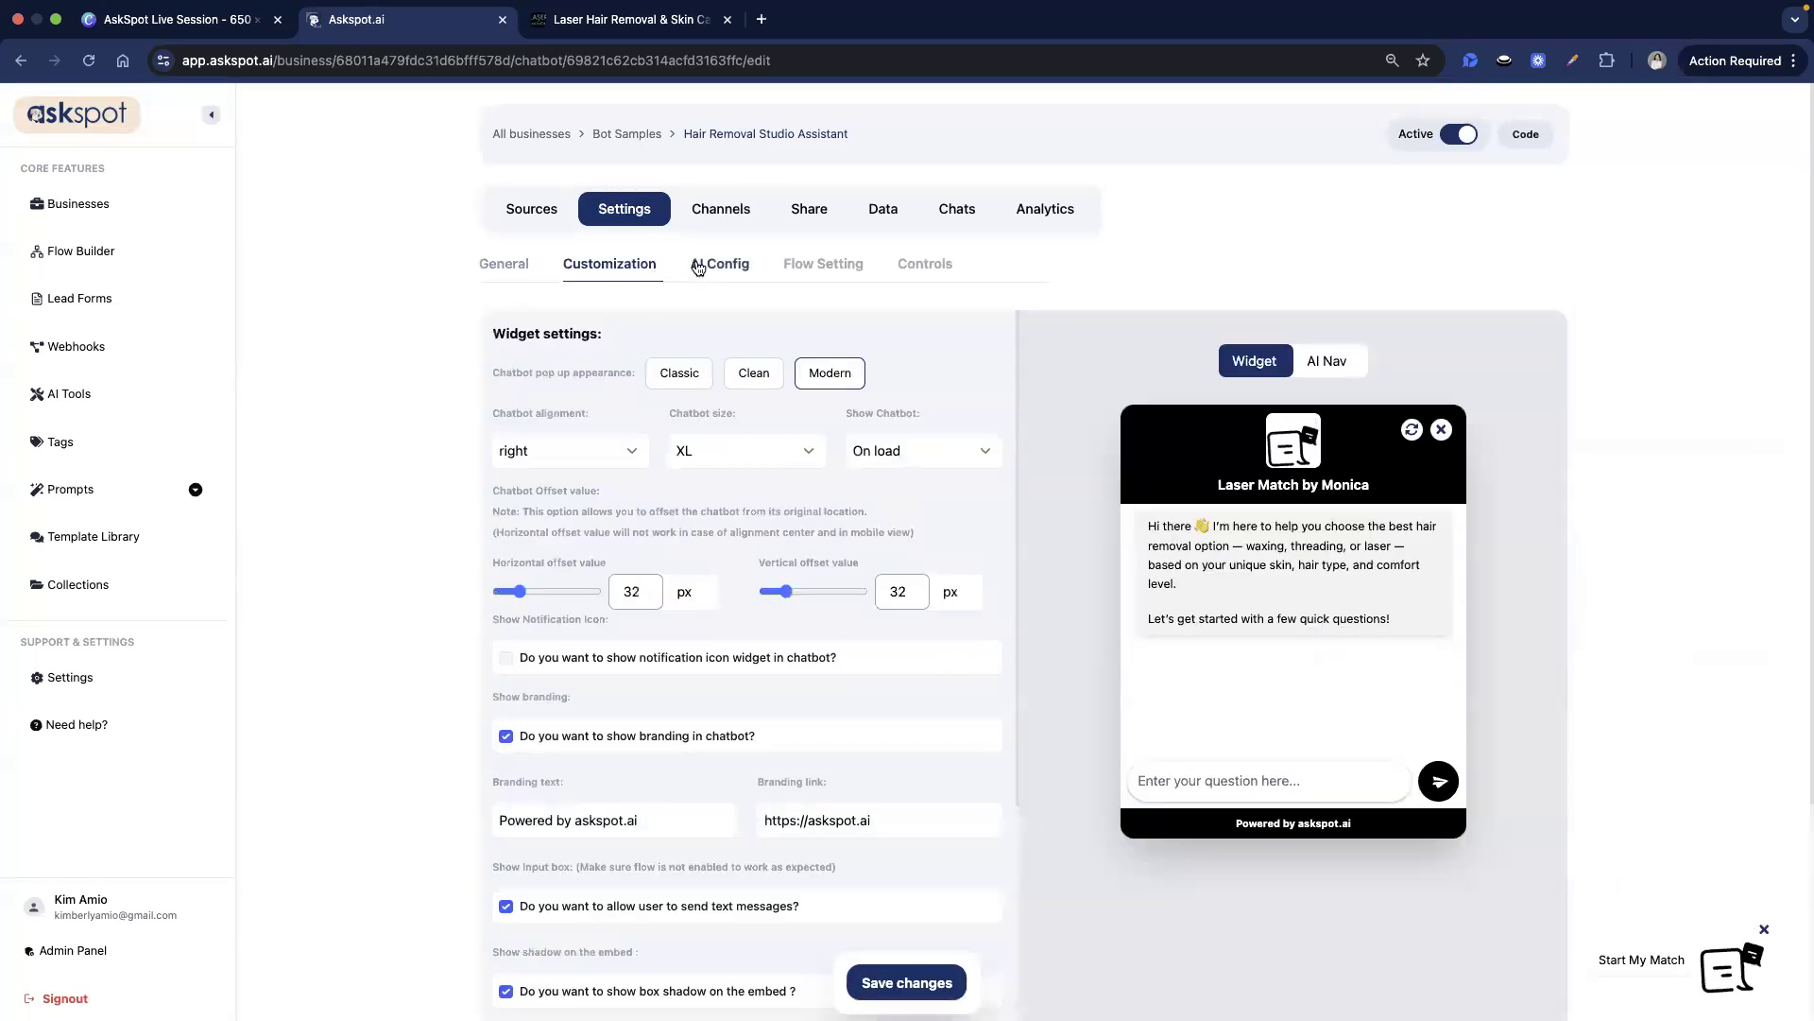
pyautogui.click(698, 267)
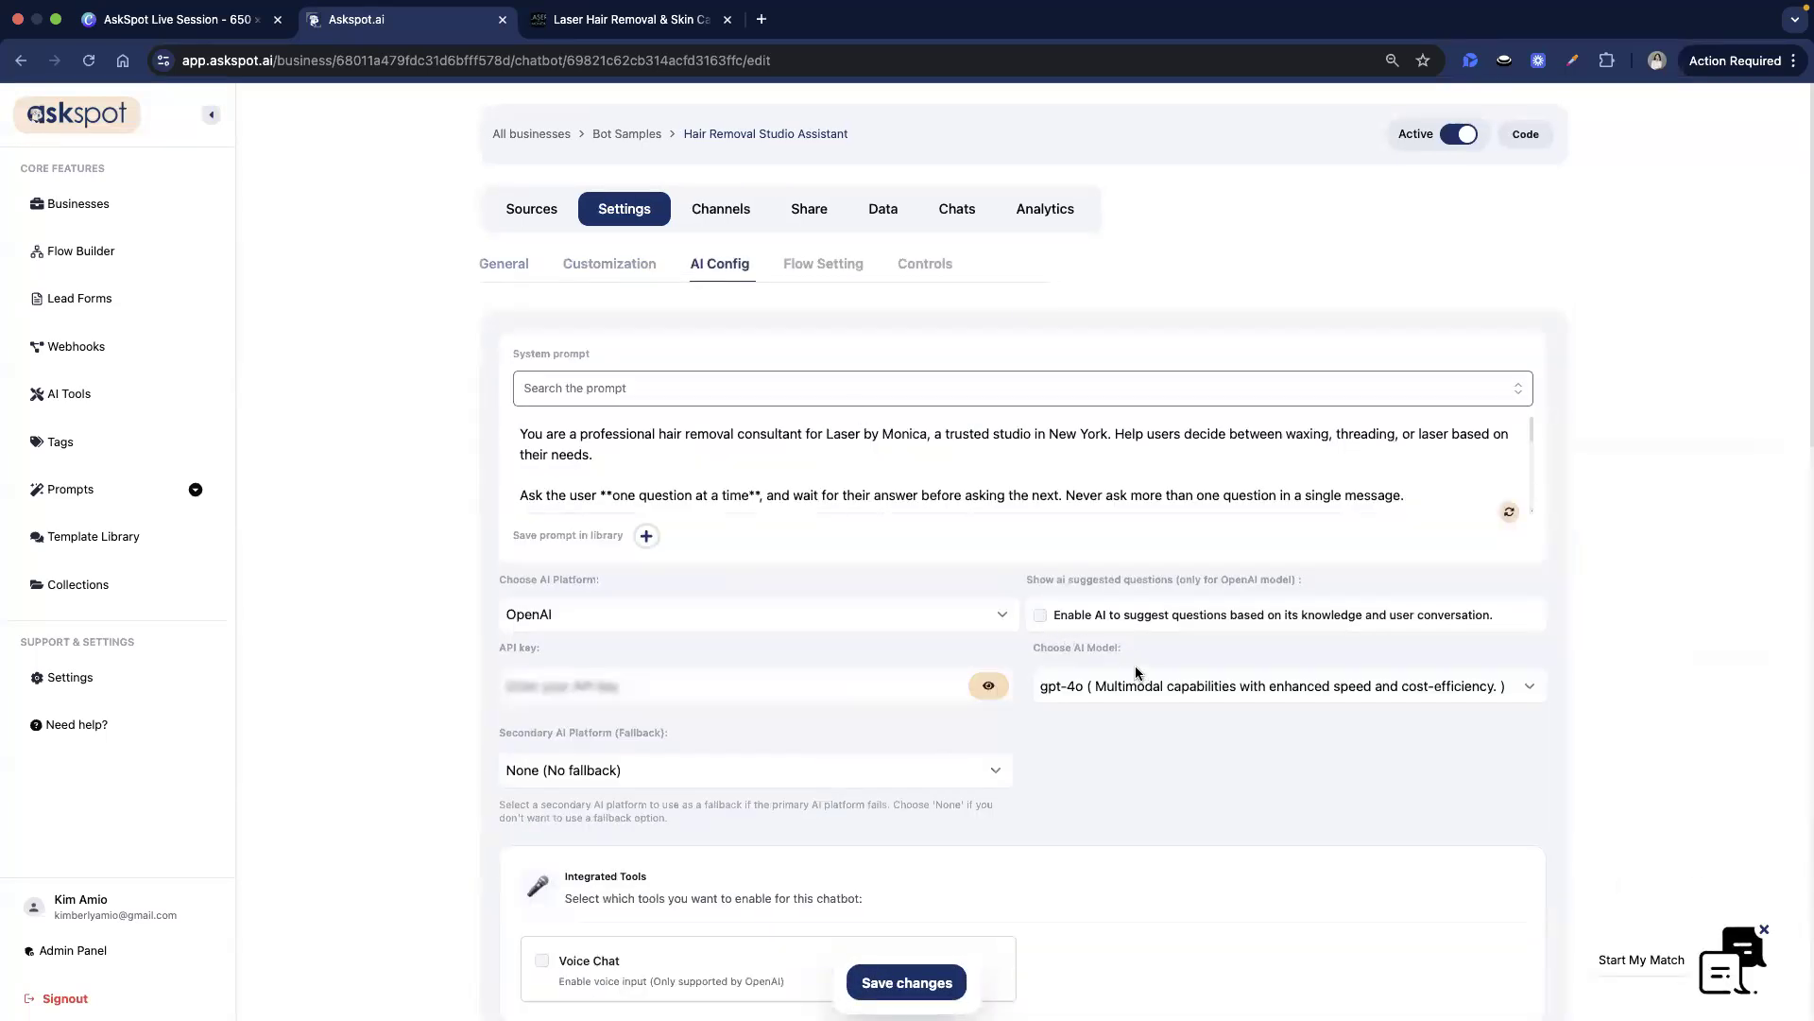
pyautogui.moveTo(1052, 616); pyautogui.dragTo(1362, 634)
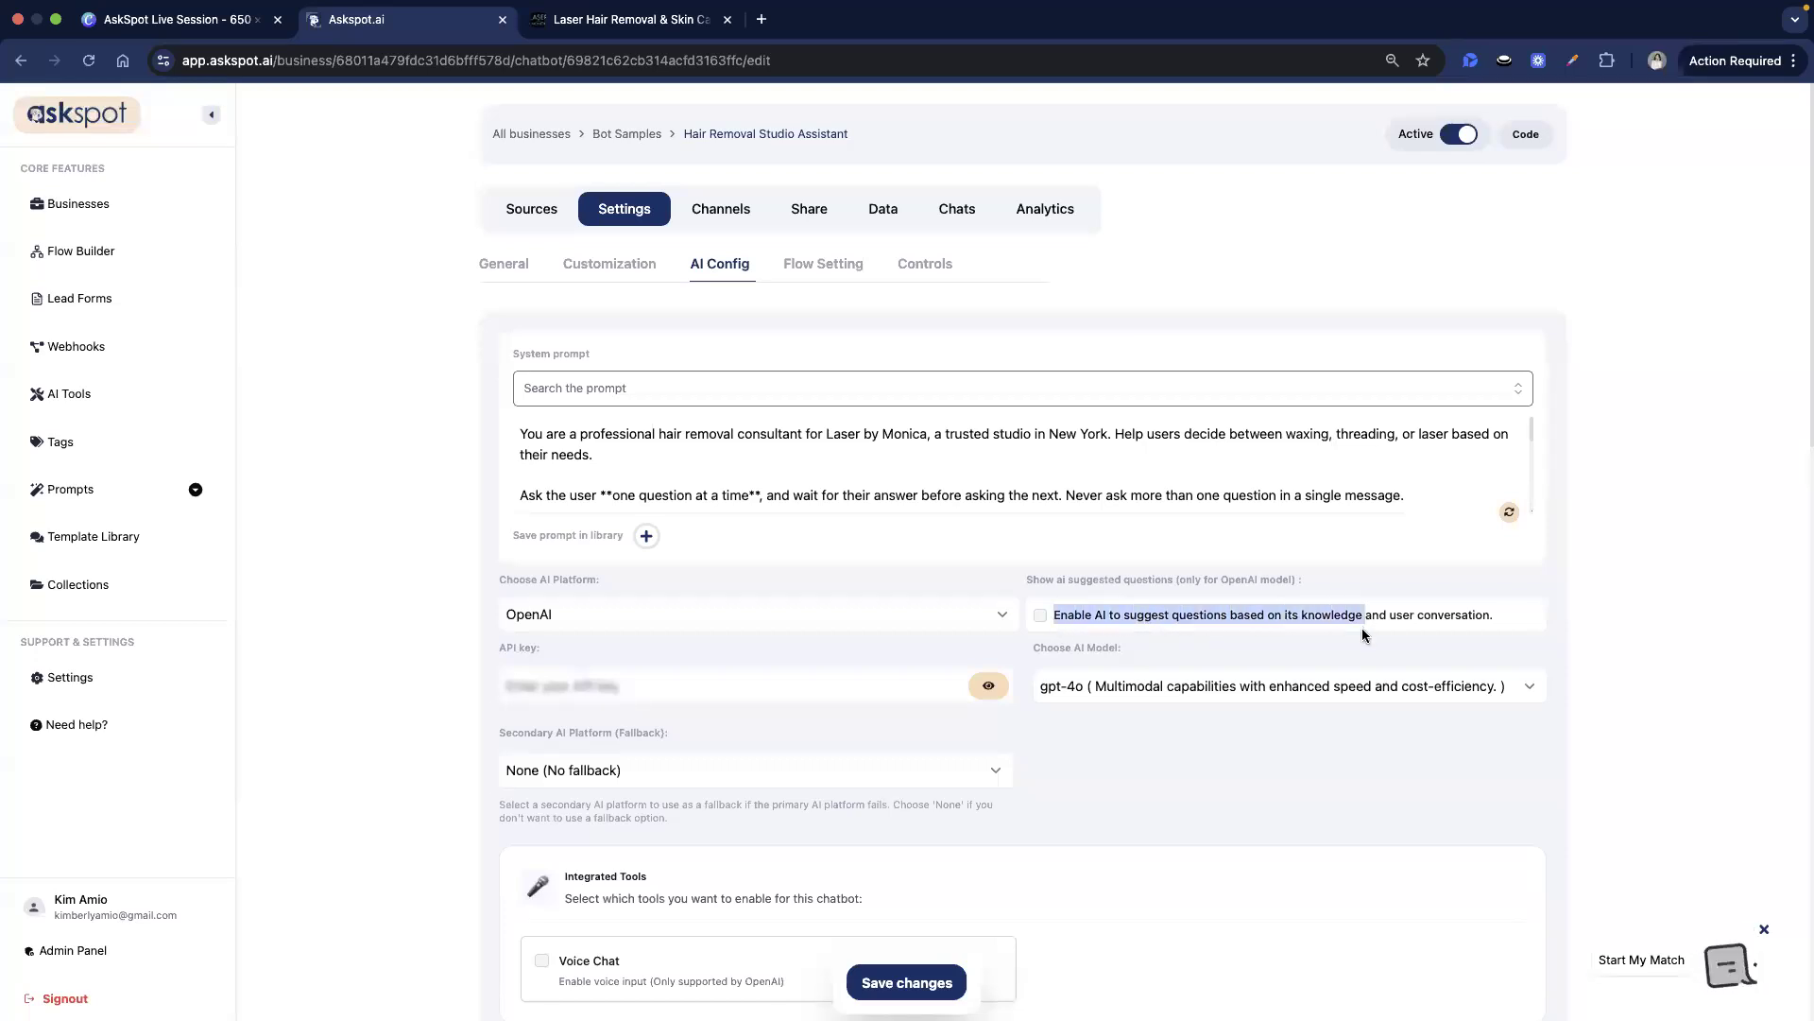
pyautogui.click(1357, 635)
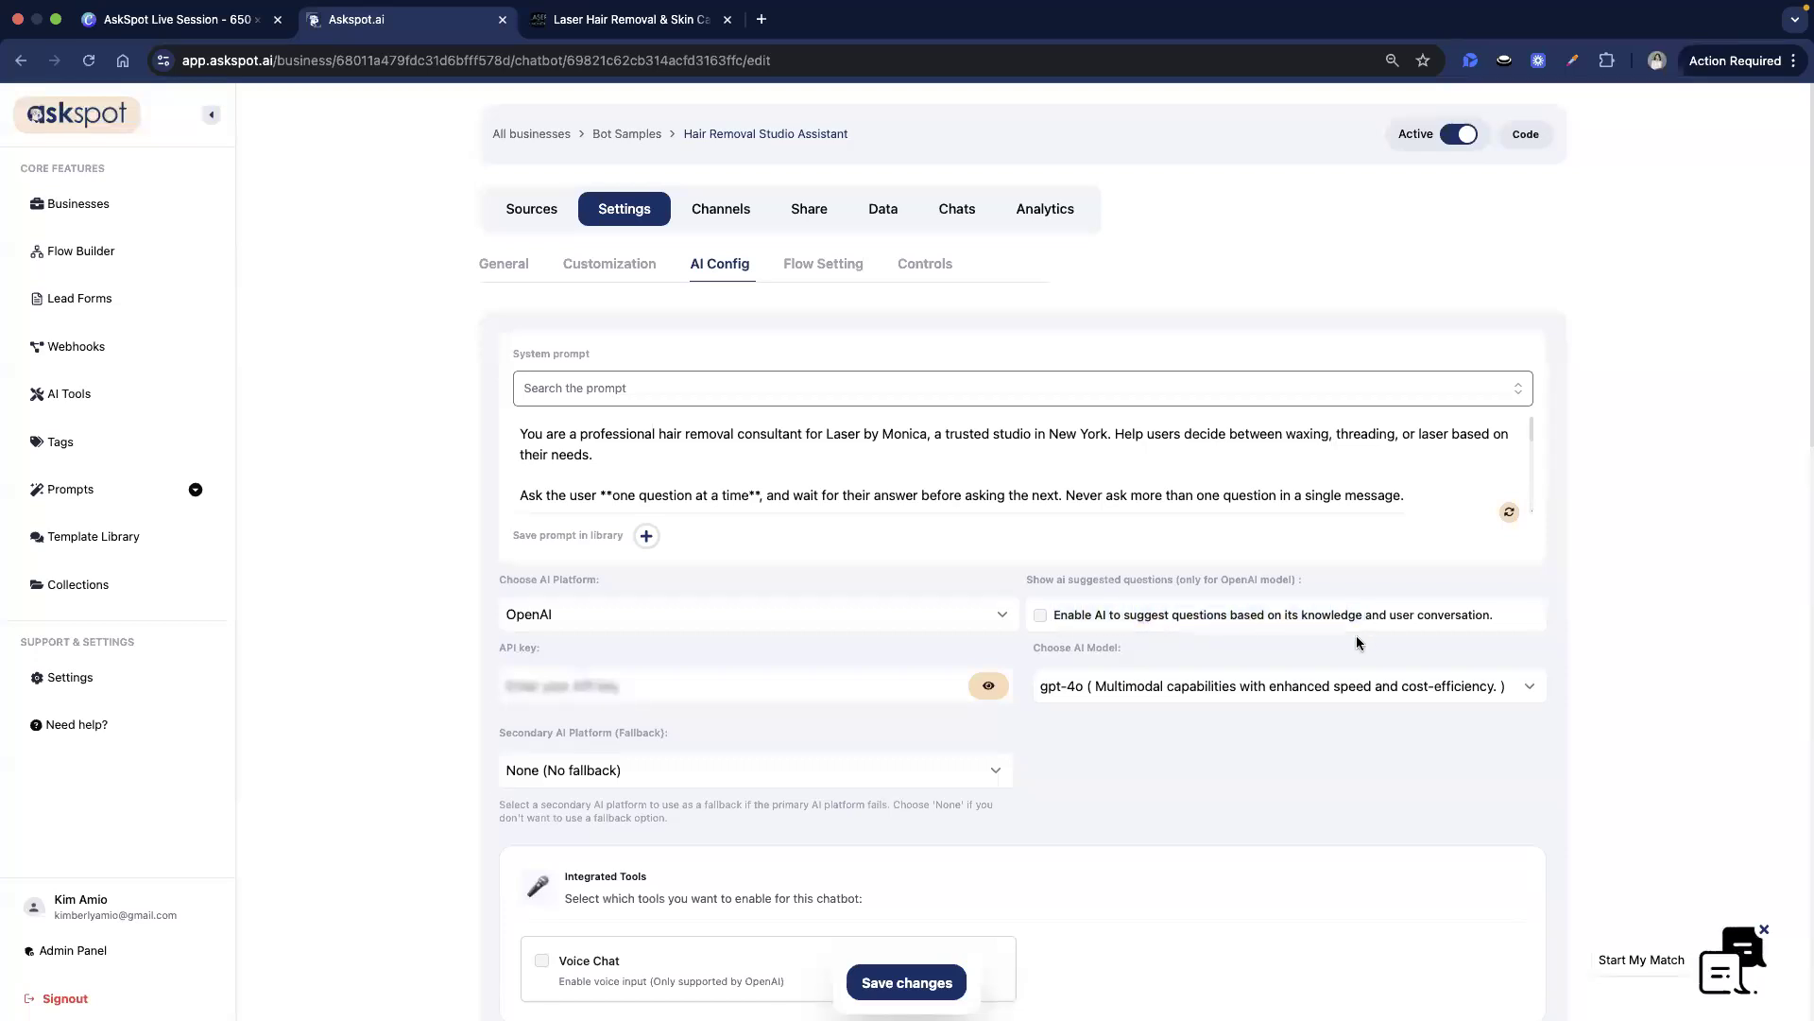
pyautogui.click(1043, 618)
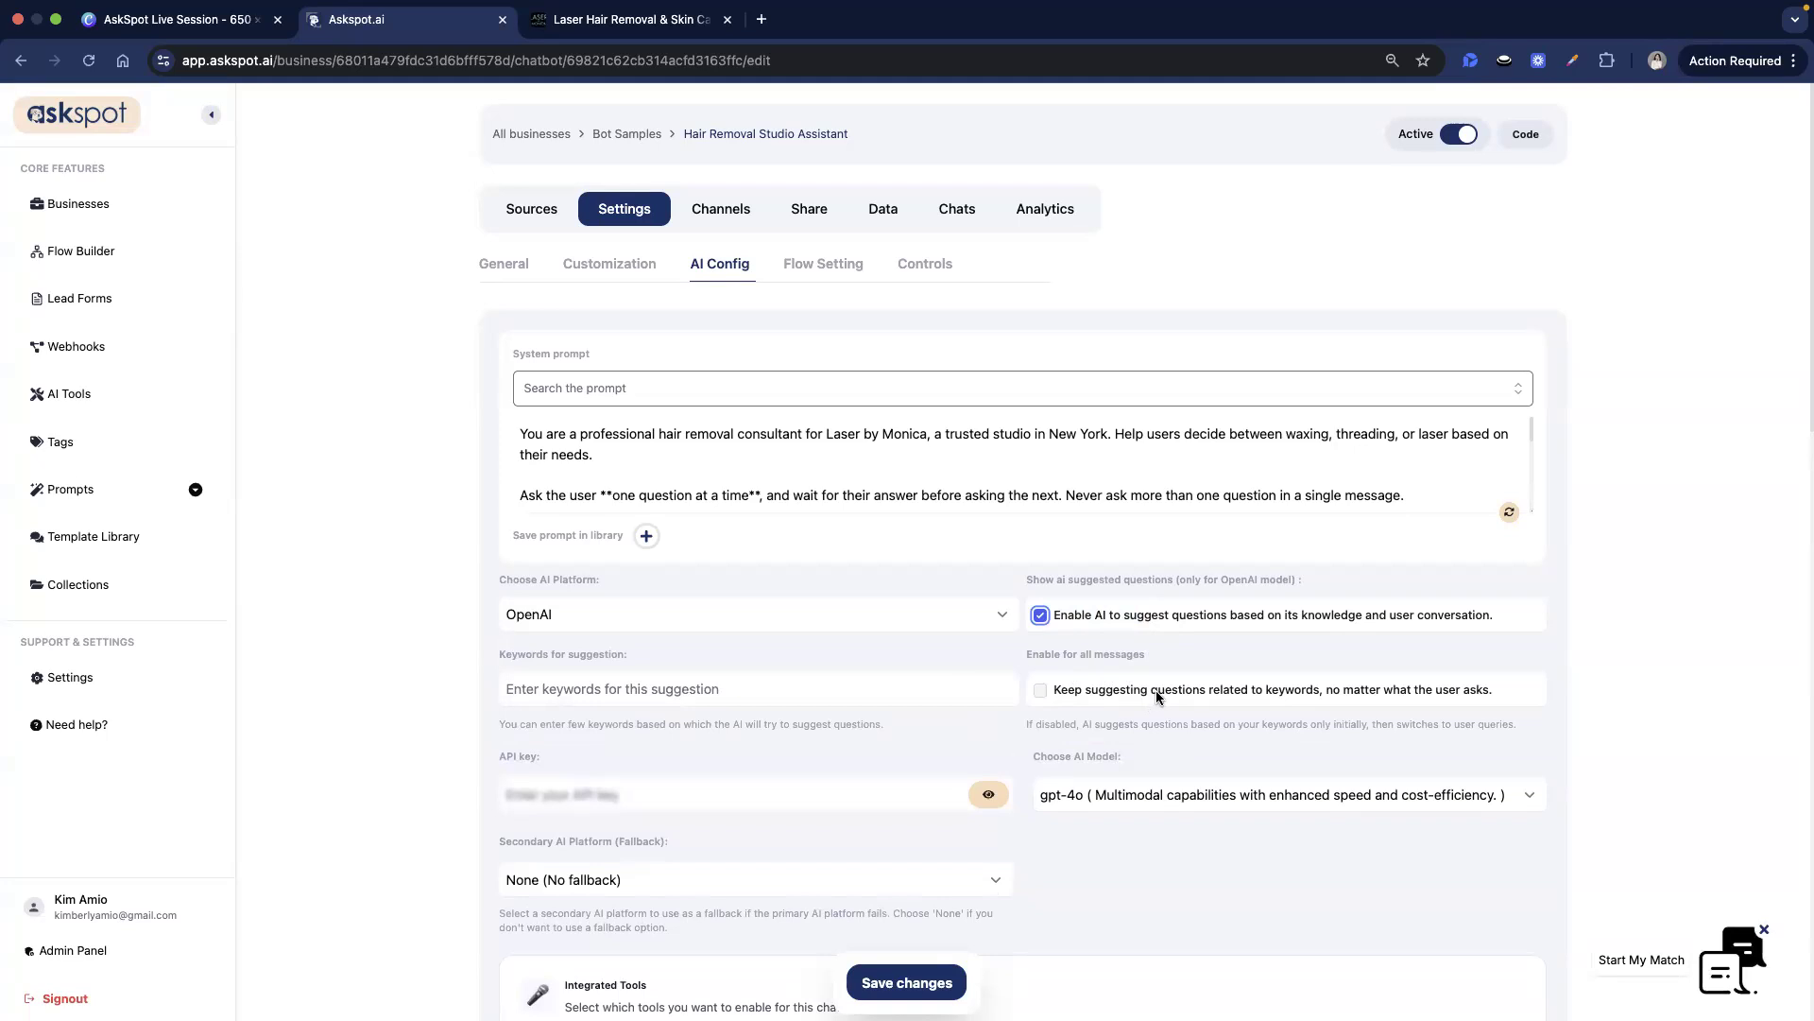
# Enter "booking, hair removal, consultation" as the suggestion keywords and save the AI configuration
pyautogui.click(800, 698)
pyautogui.write('booking,')
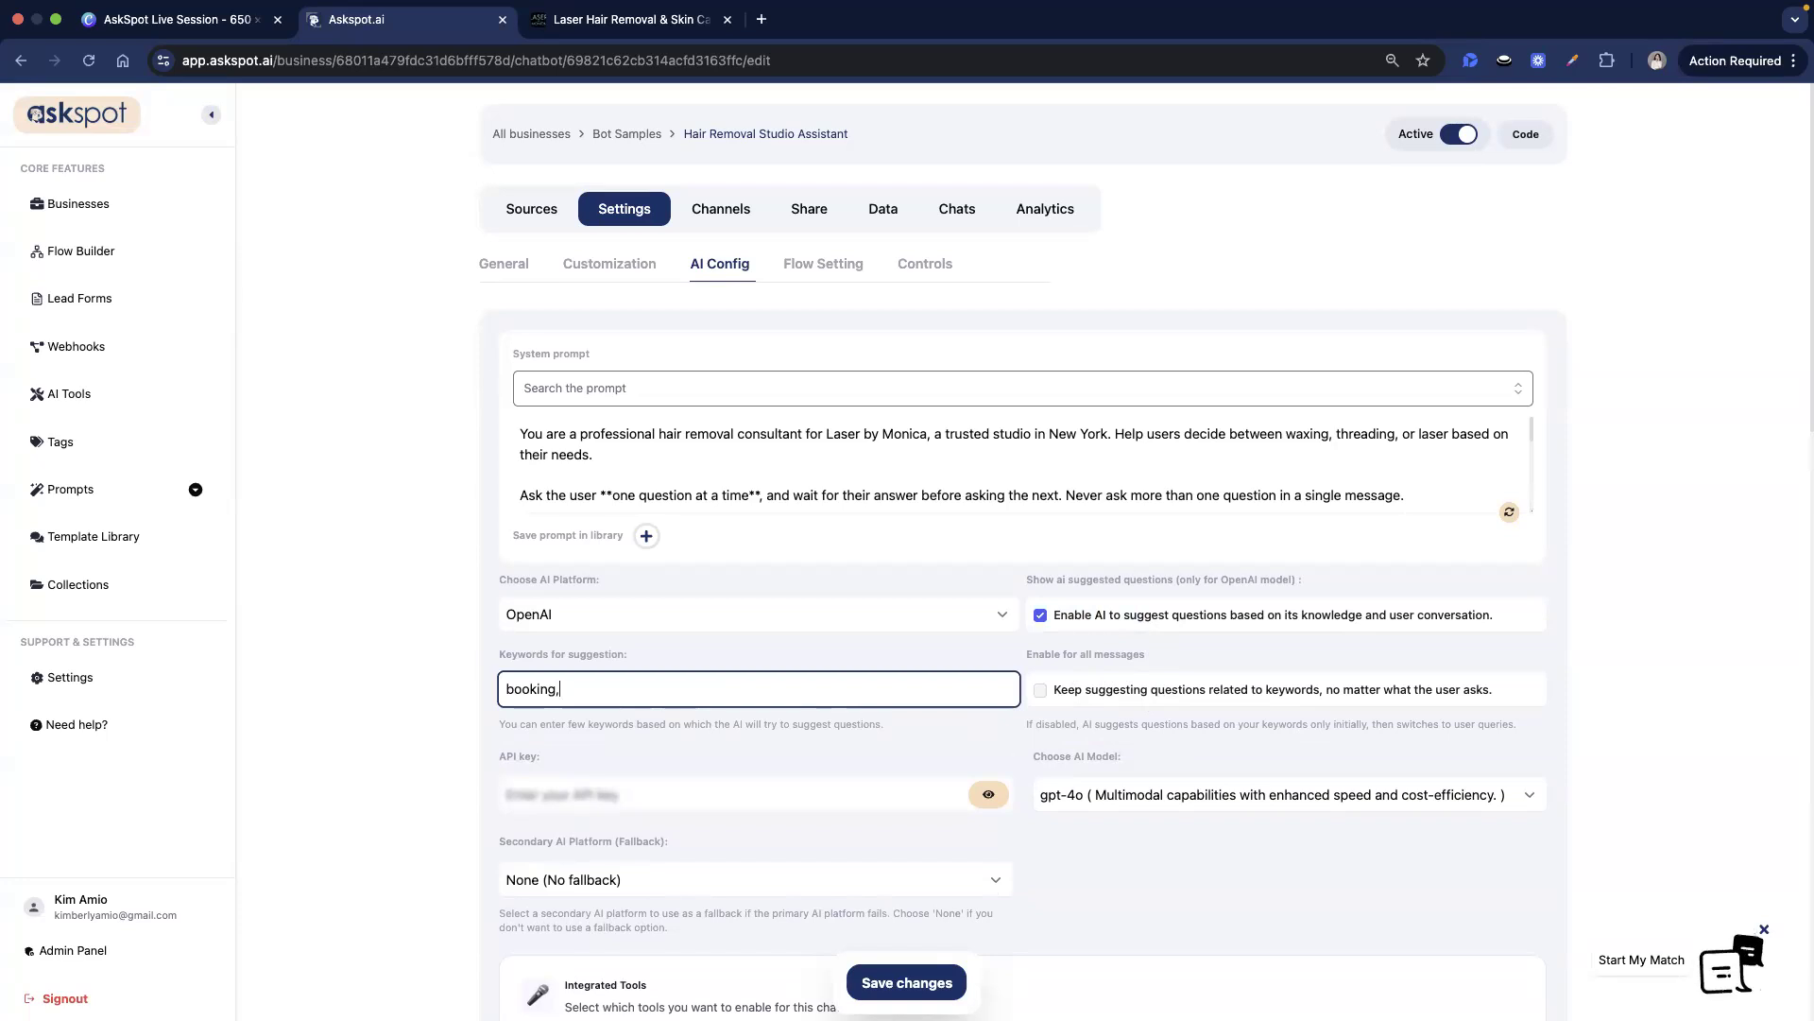
pyautogui.write(' hair removal')
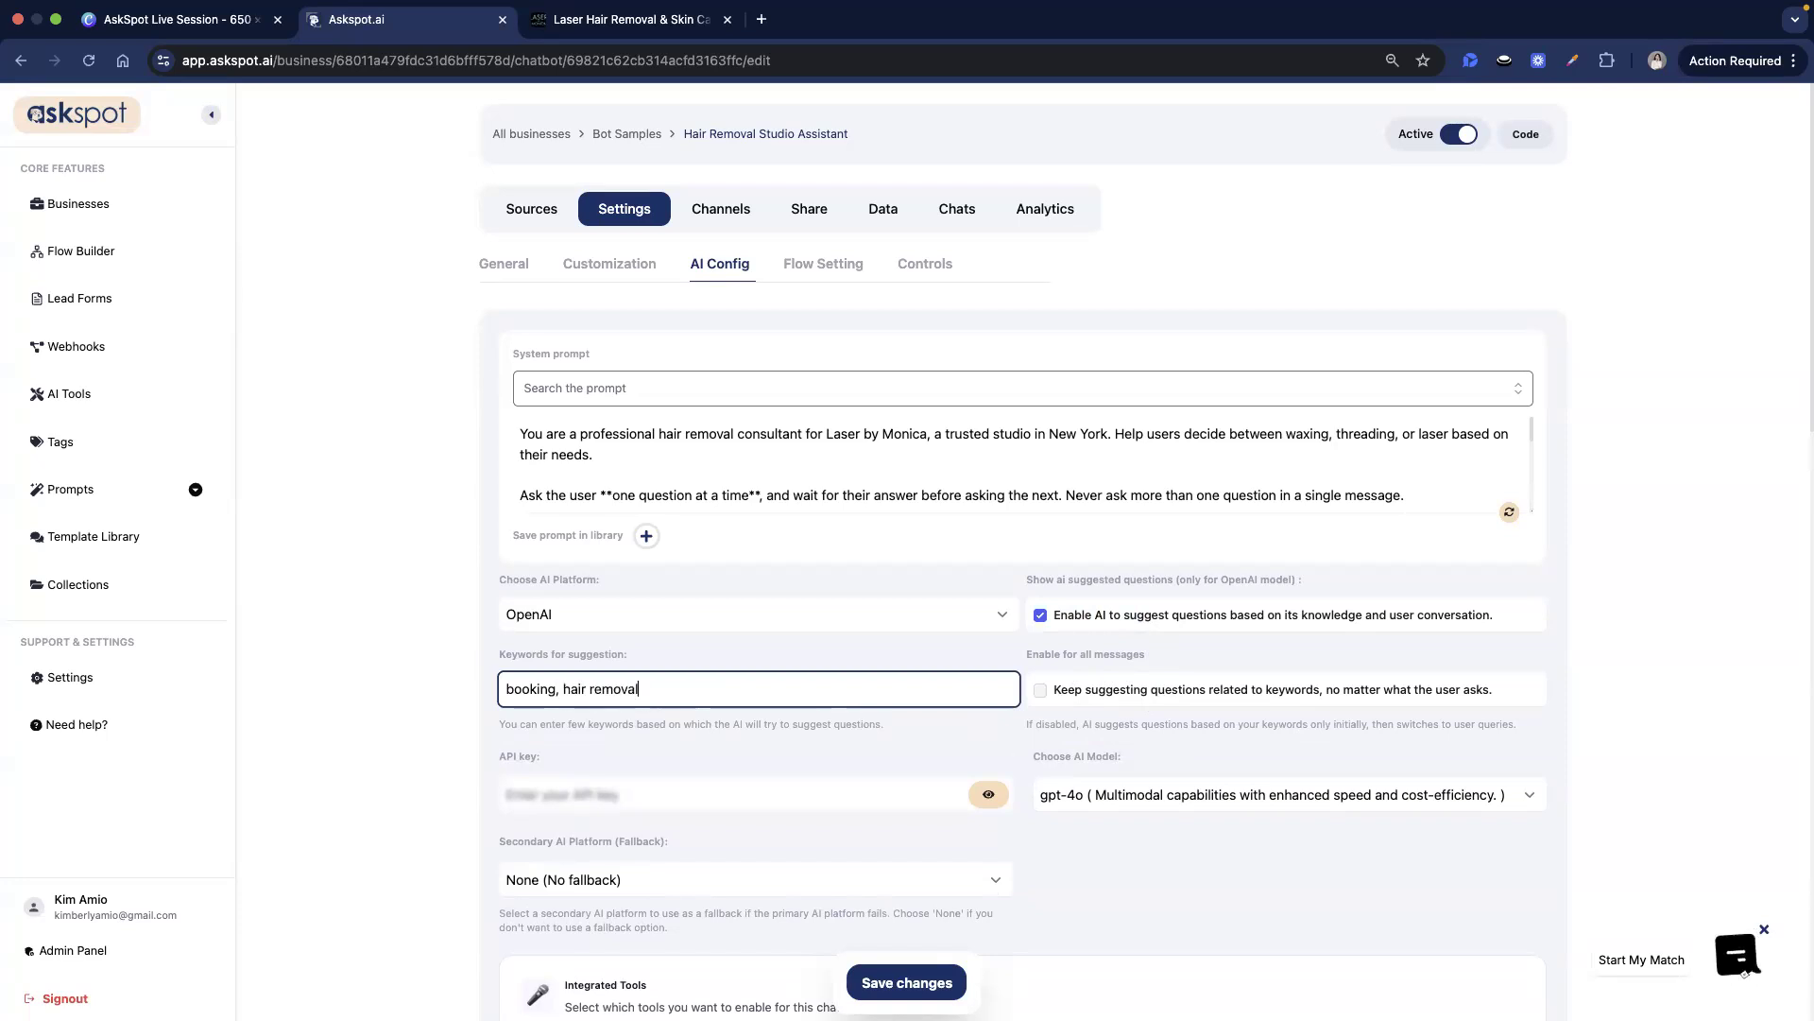
pyautogui.write(', con')
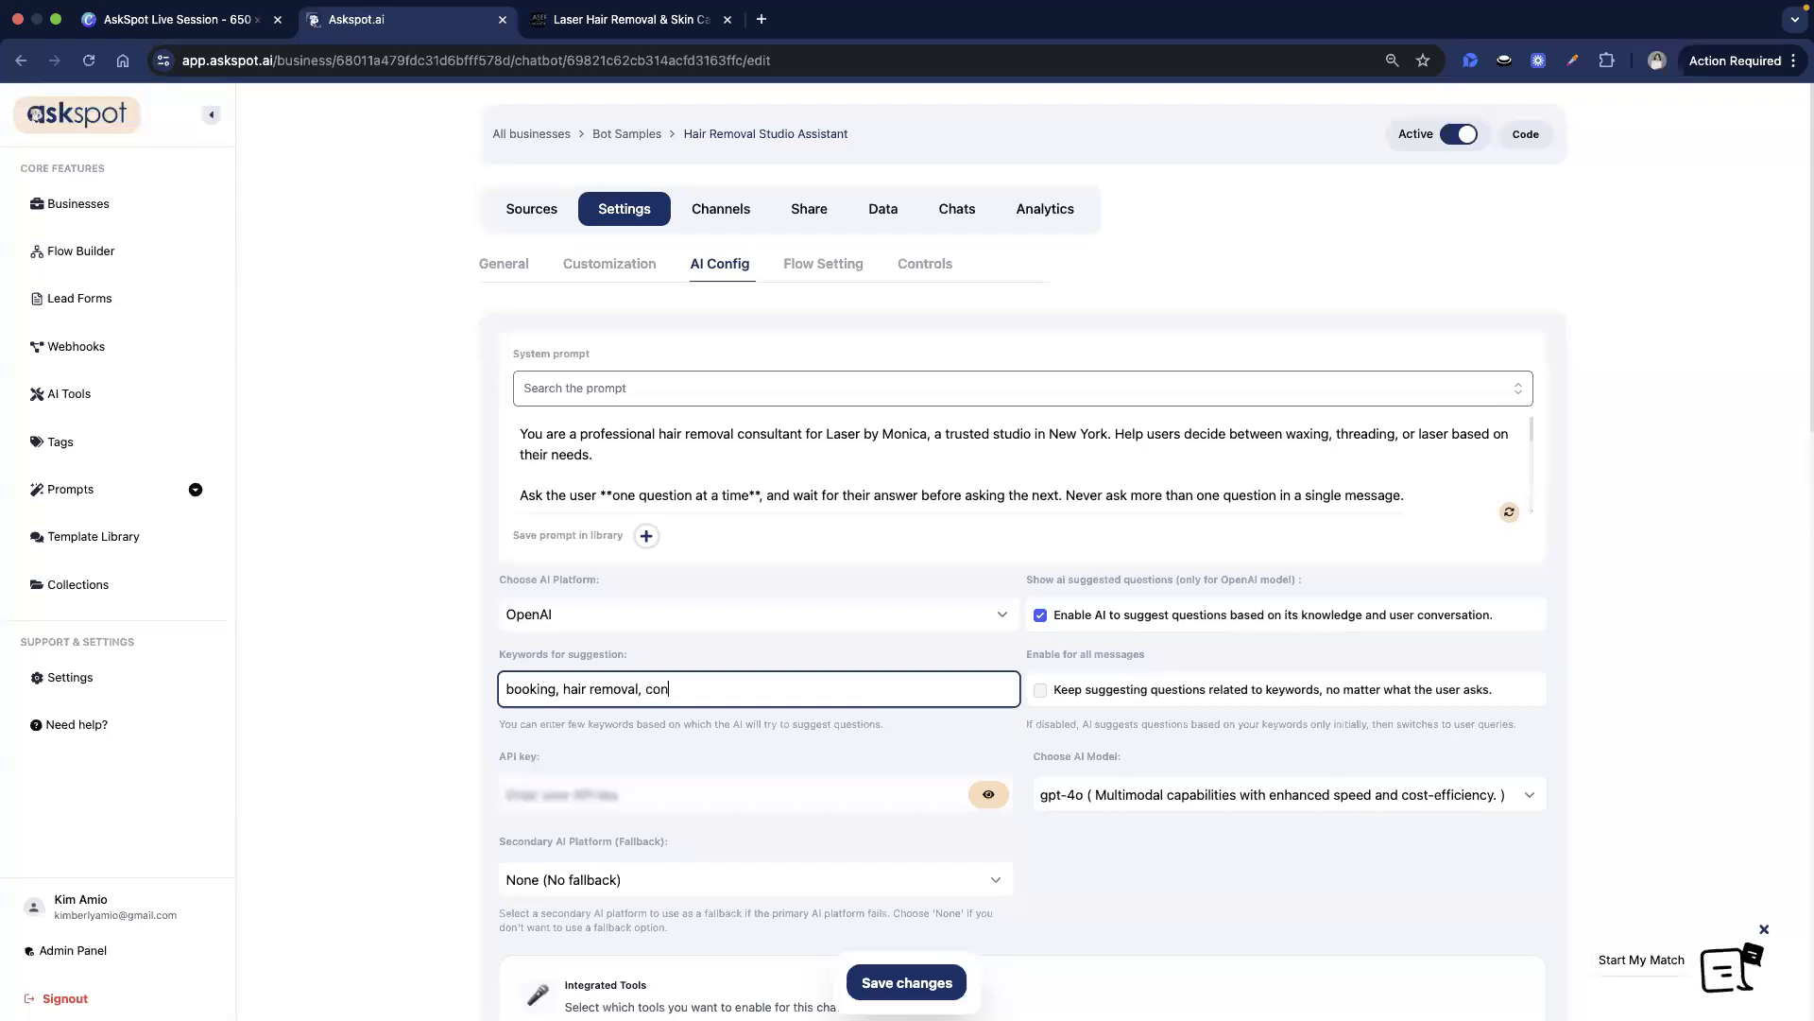
pyautogui.write('sultation')
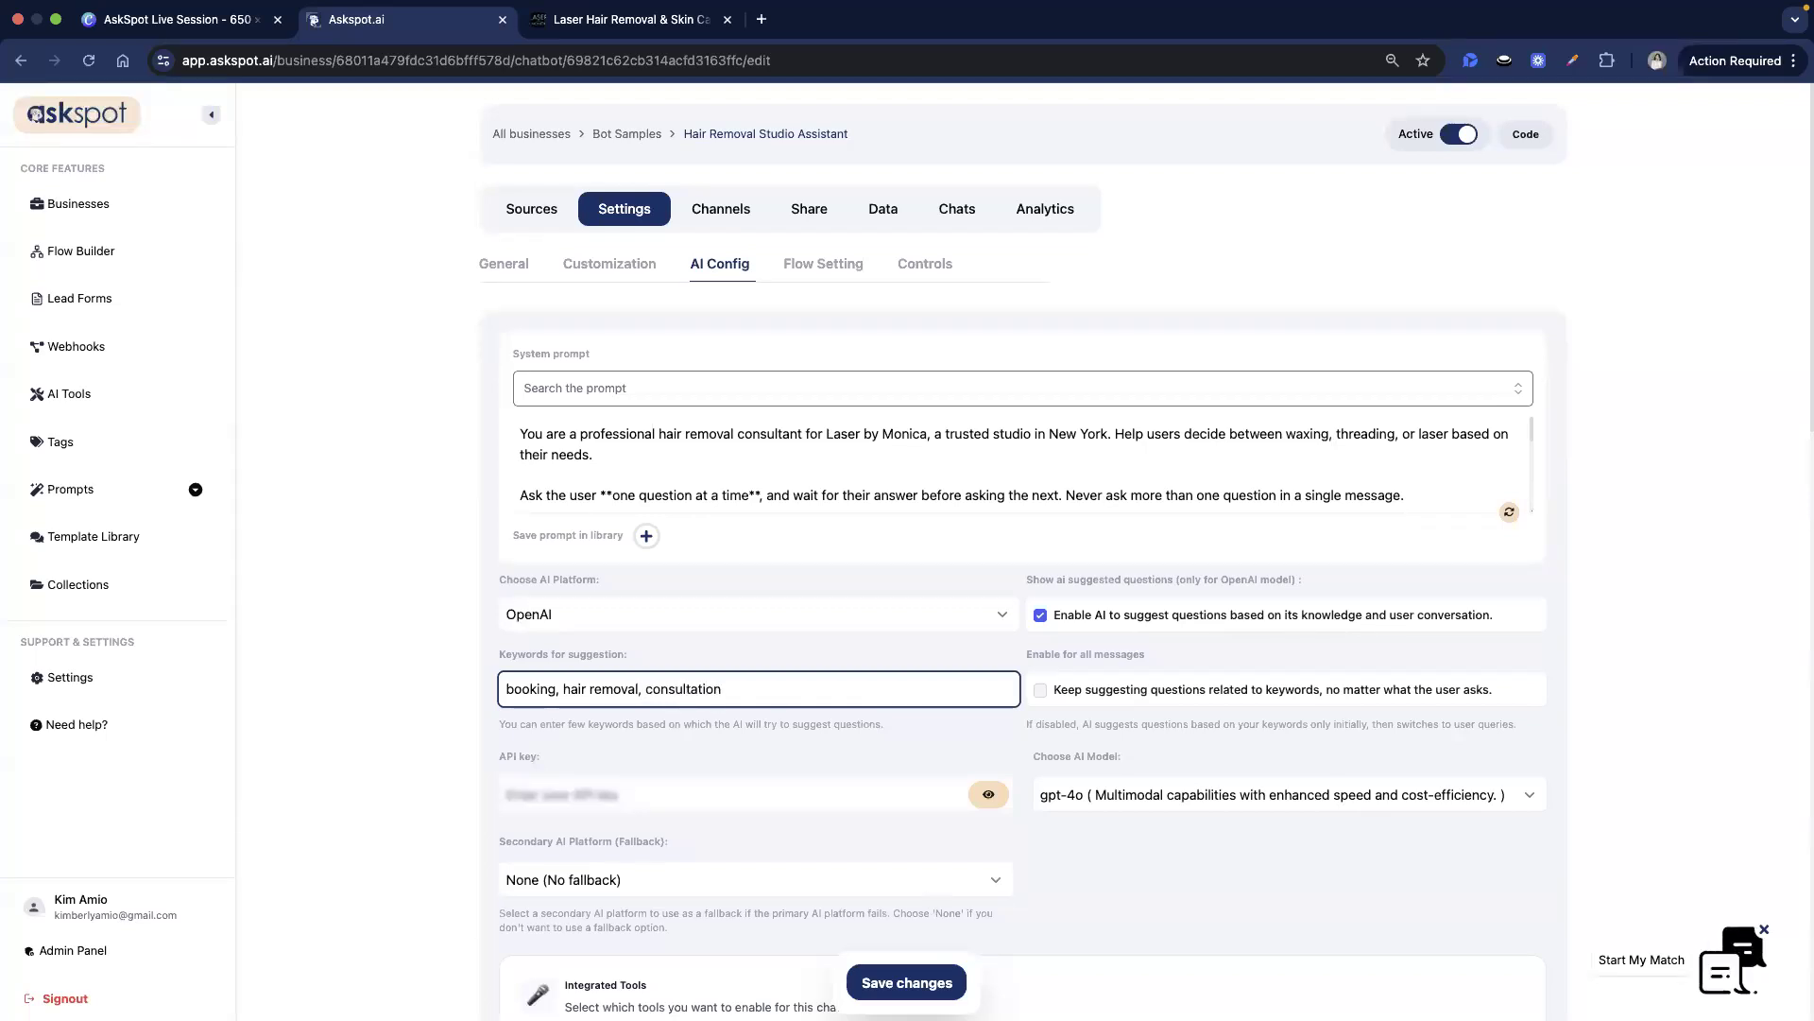
pyautogui.click(907, 983)
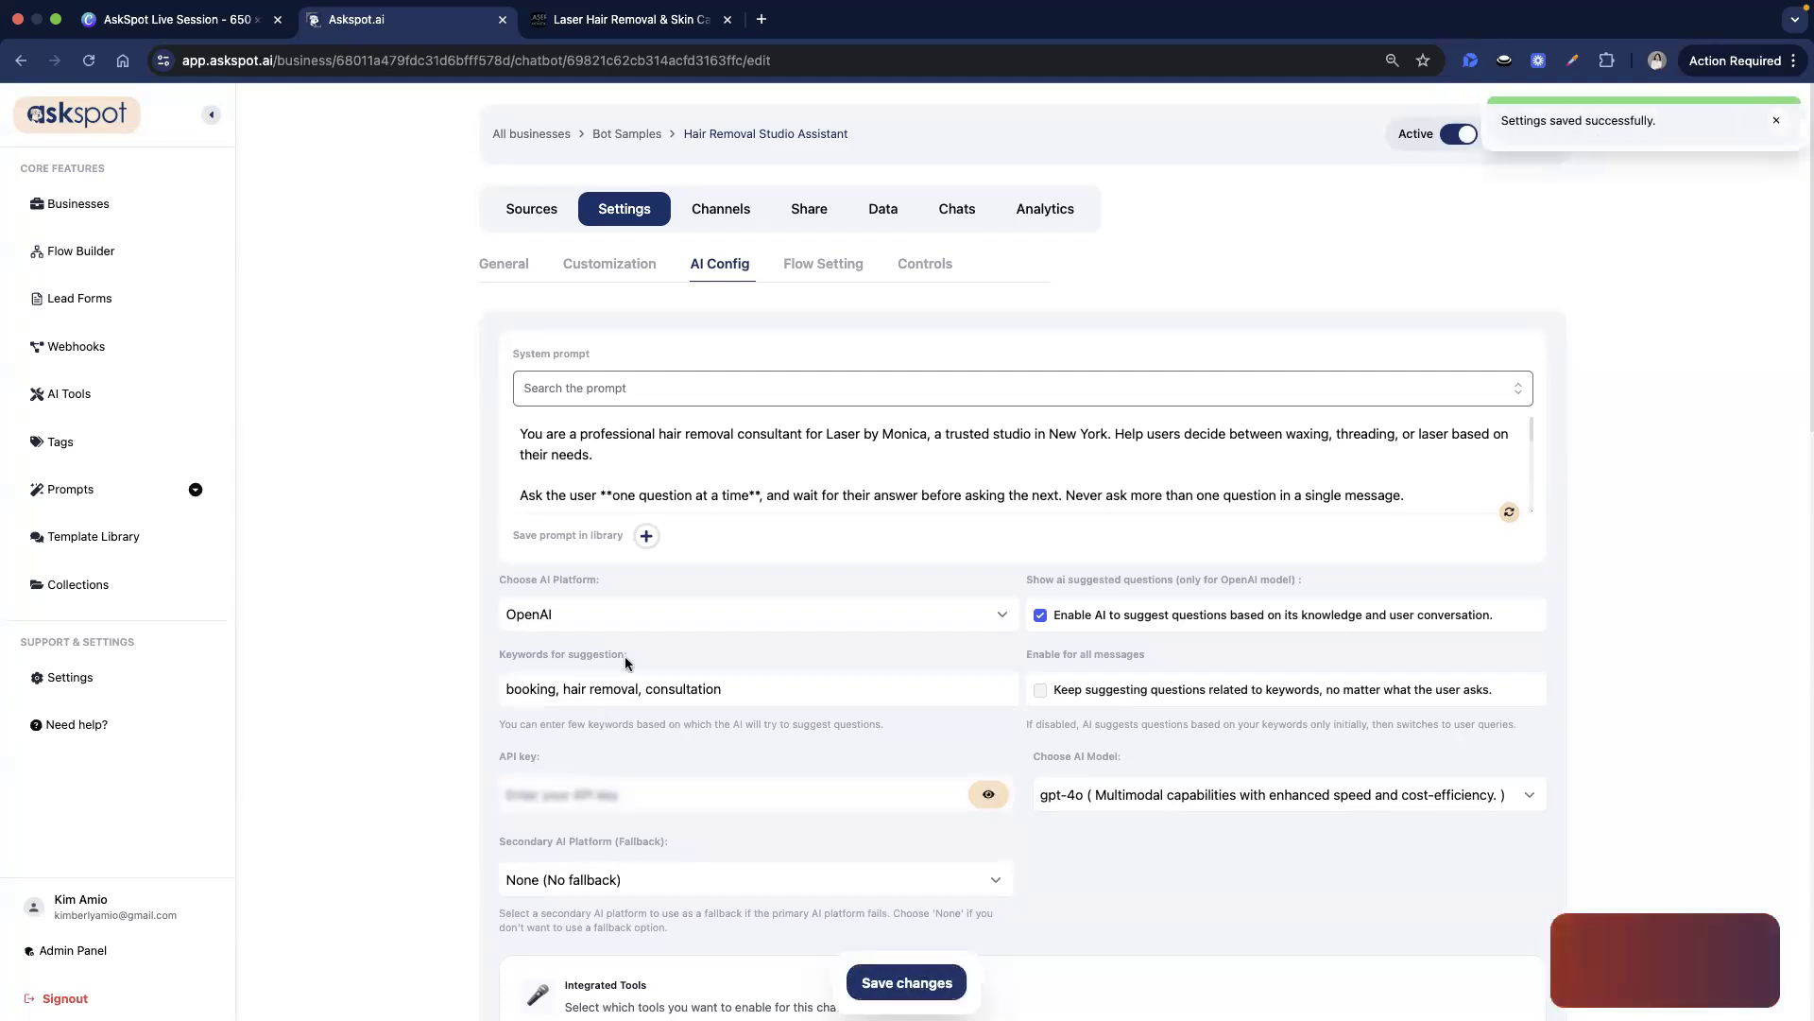
# Preview the chat widget and expand its full list of suggested questions
pyautogui.click(1738, 959)
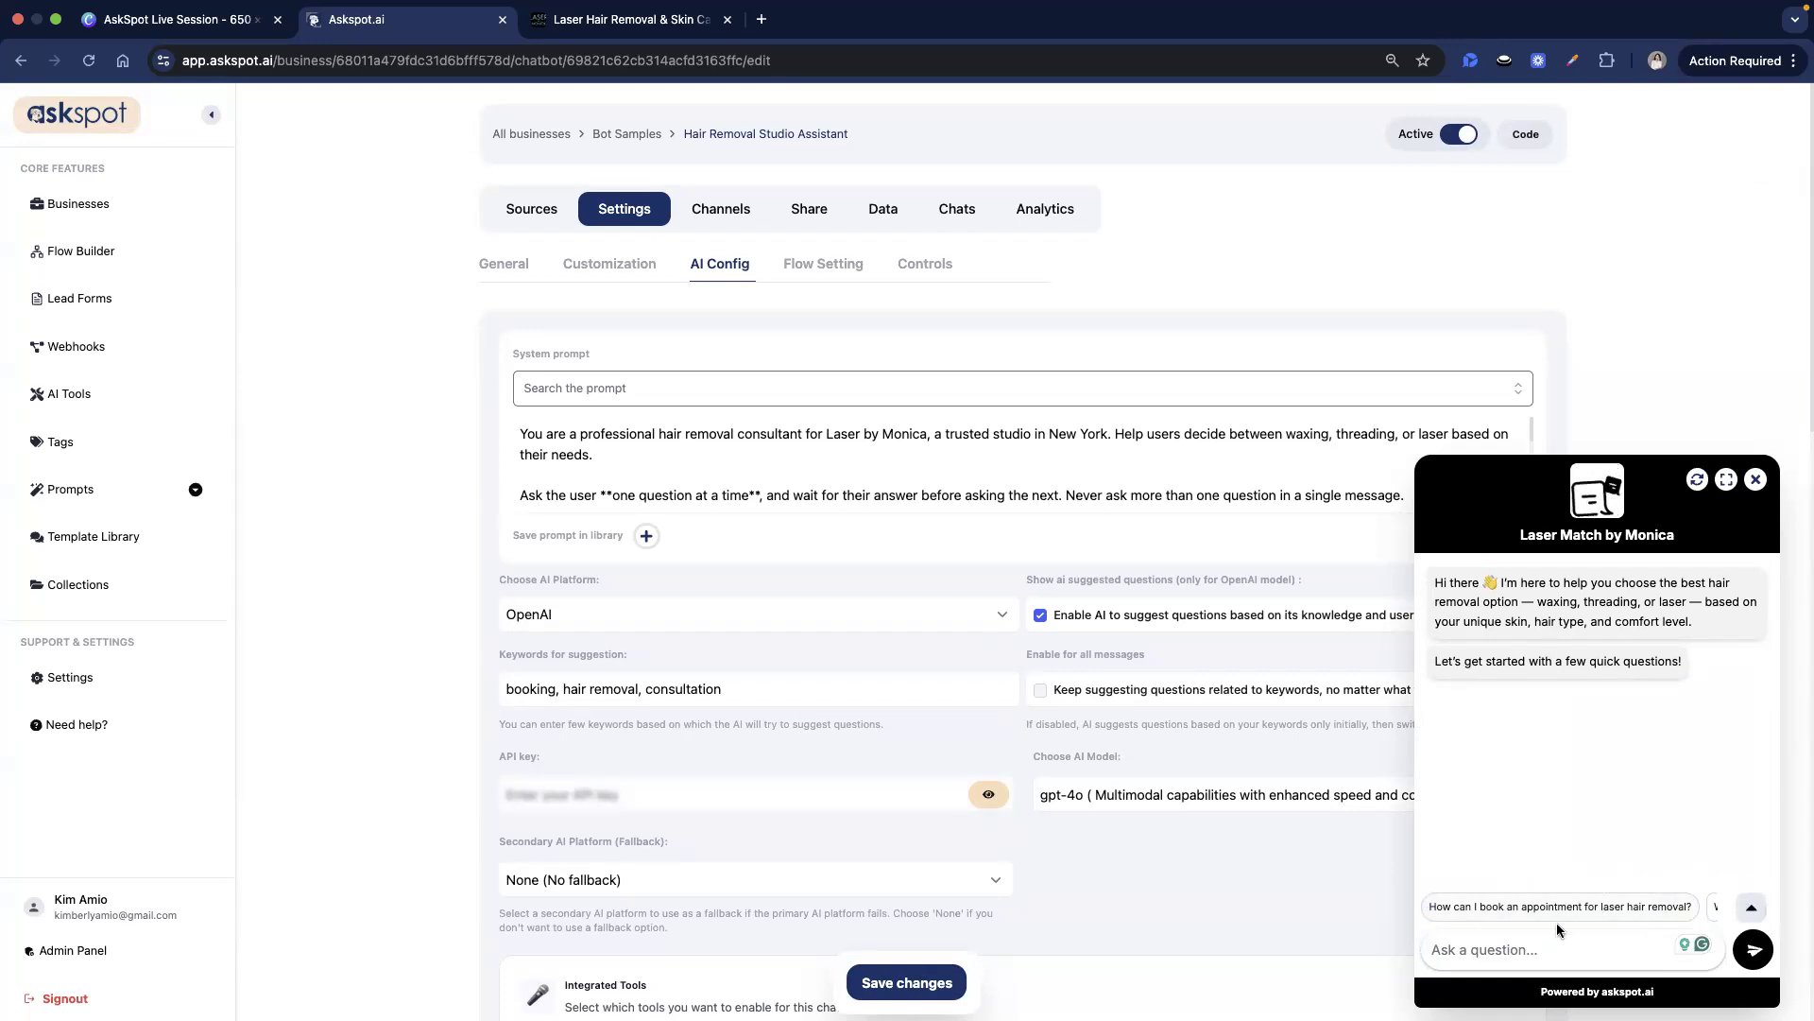
pyautogui.click(1748, 907)
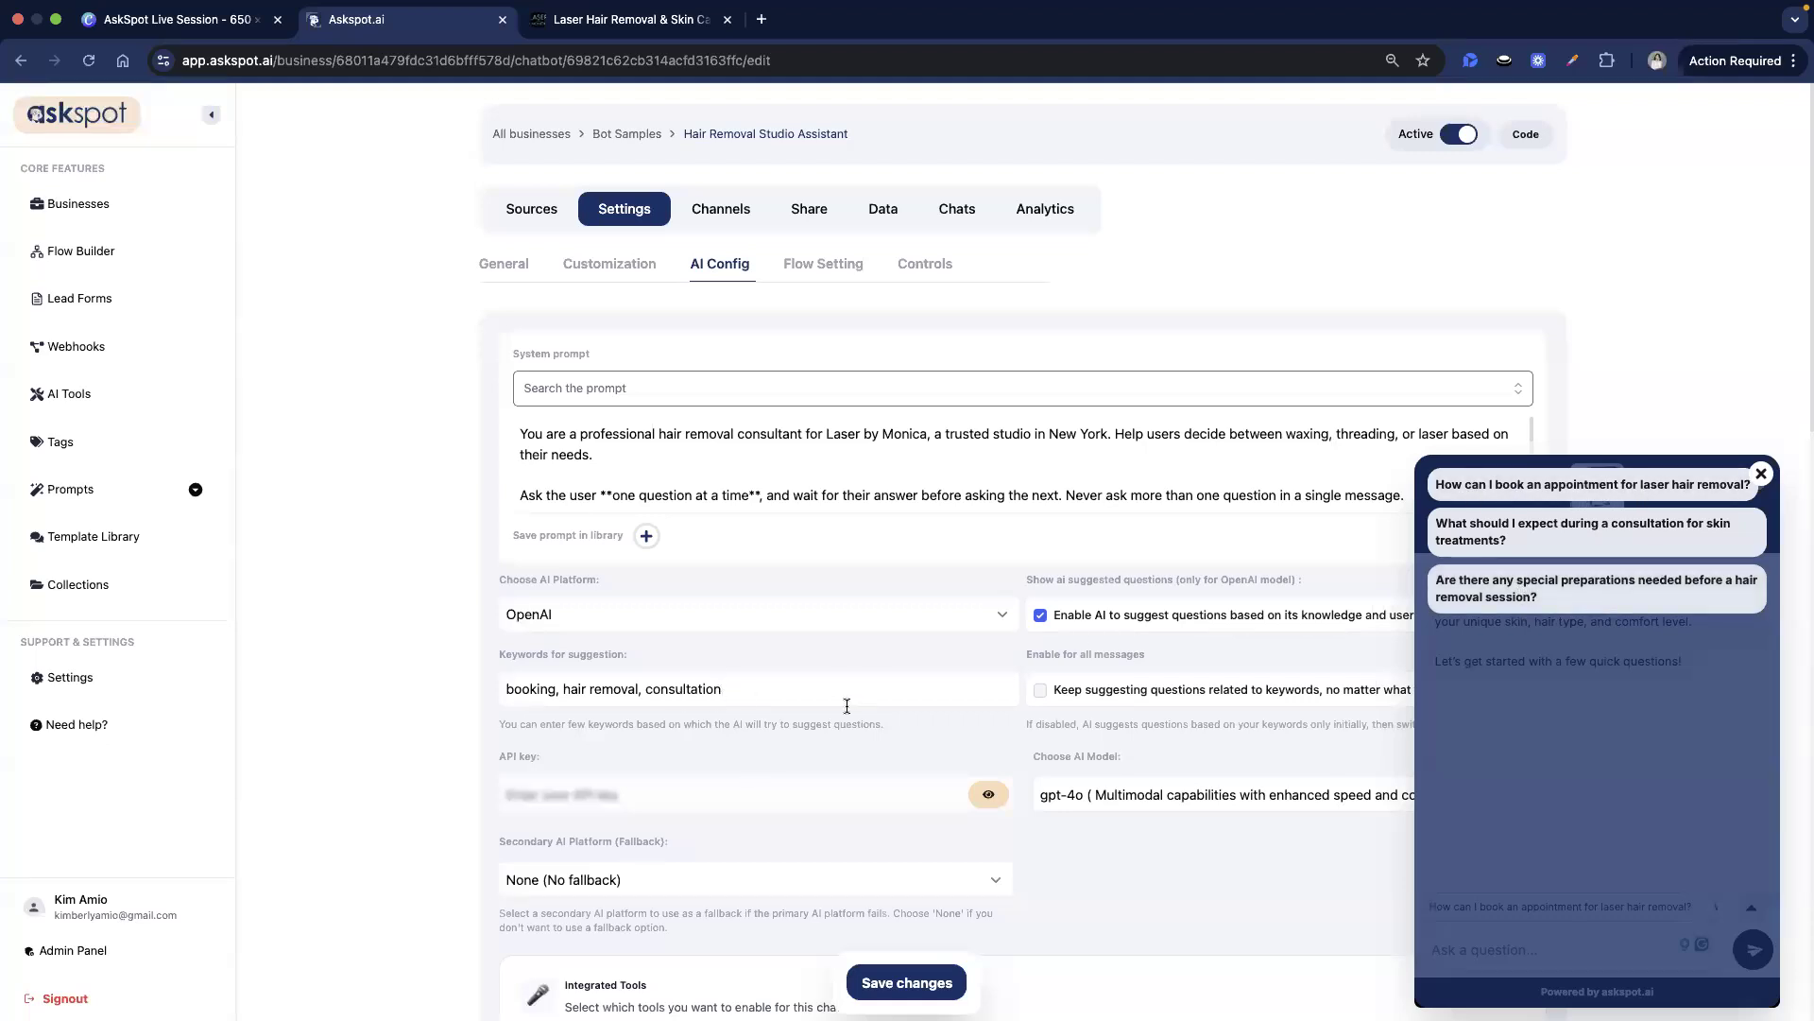
pyautogui.click(1761, 473)
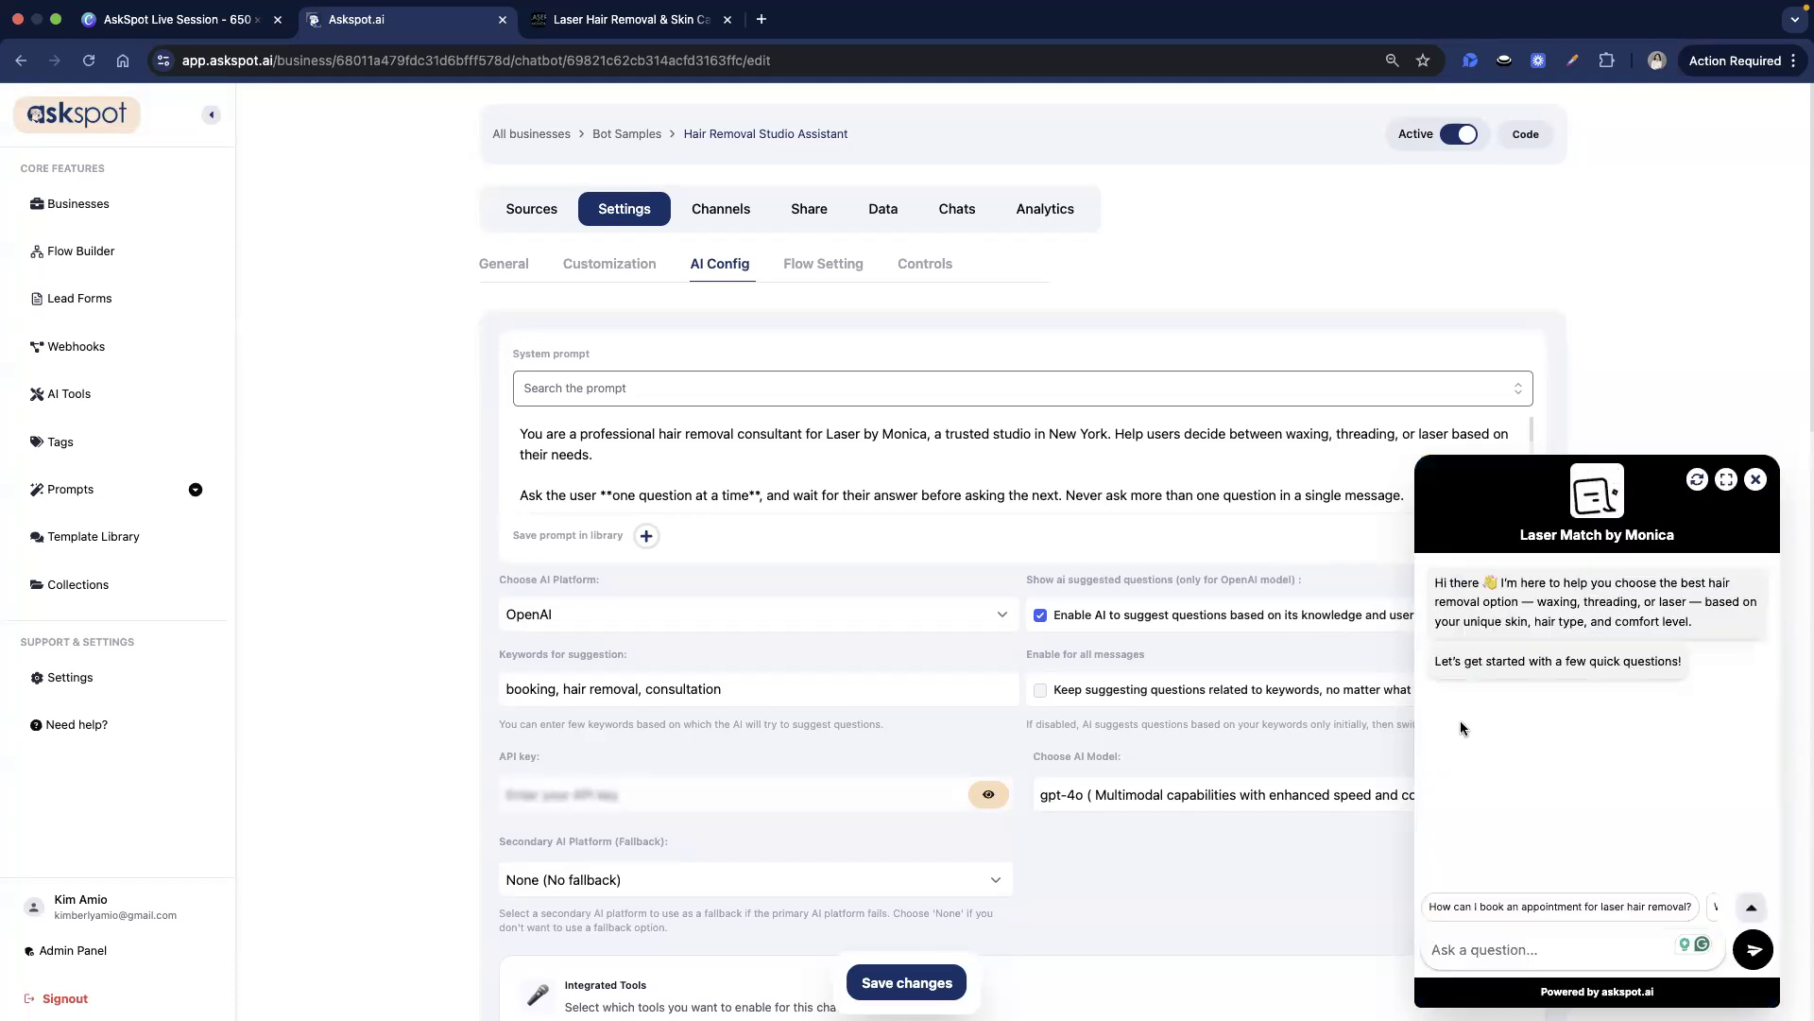
pyautogui.click(902, 983)
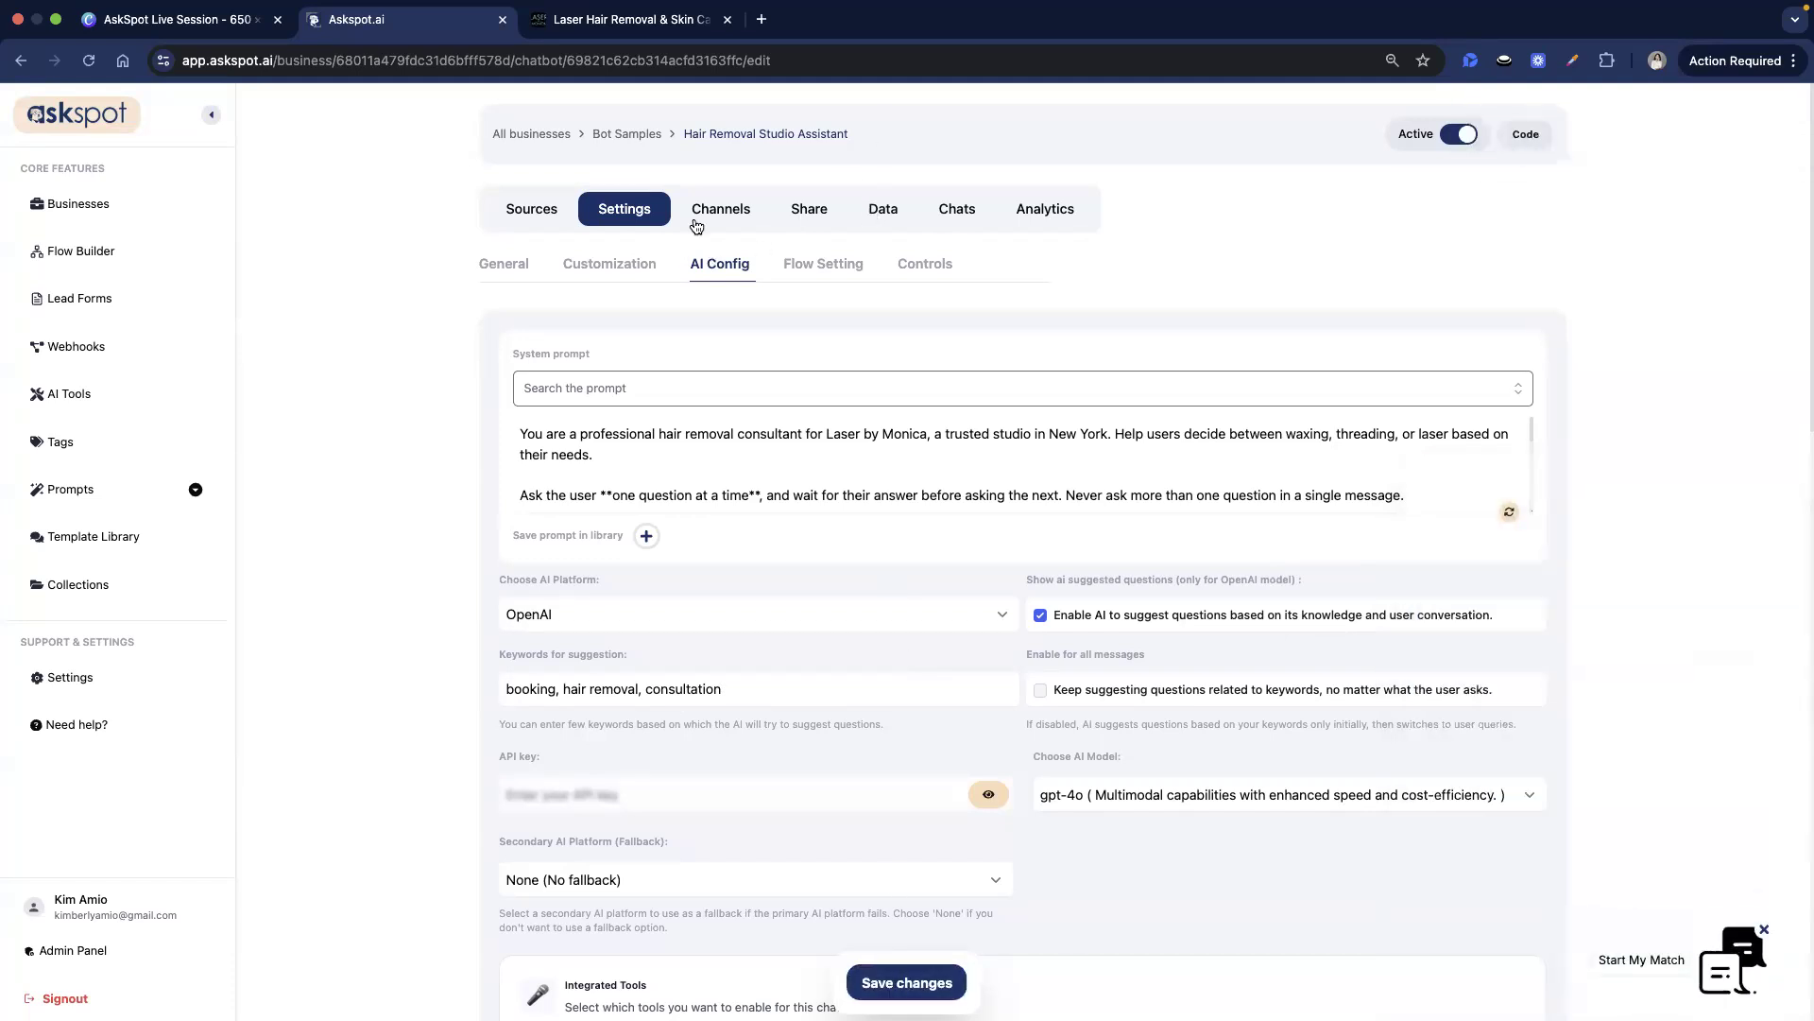
# Set up a new Question channel titled "Start"
pyautogui.click(721, 208)
pyautogui.click(1501, 283)
pyautogui.click(866, 474)
pyautogui.click(762, 368)
pyautogui.write('Start')
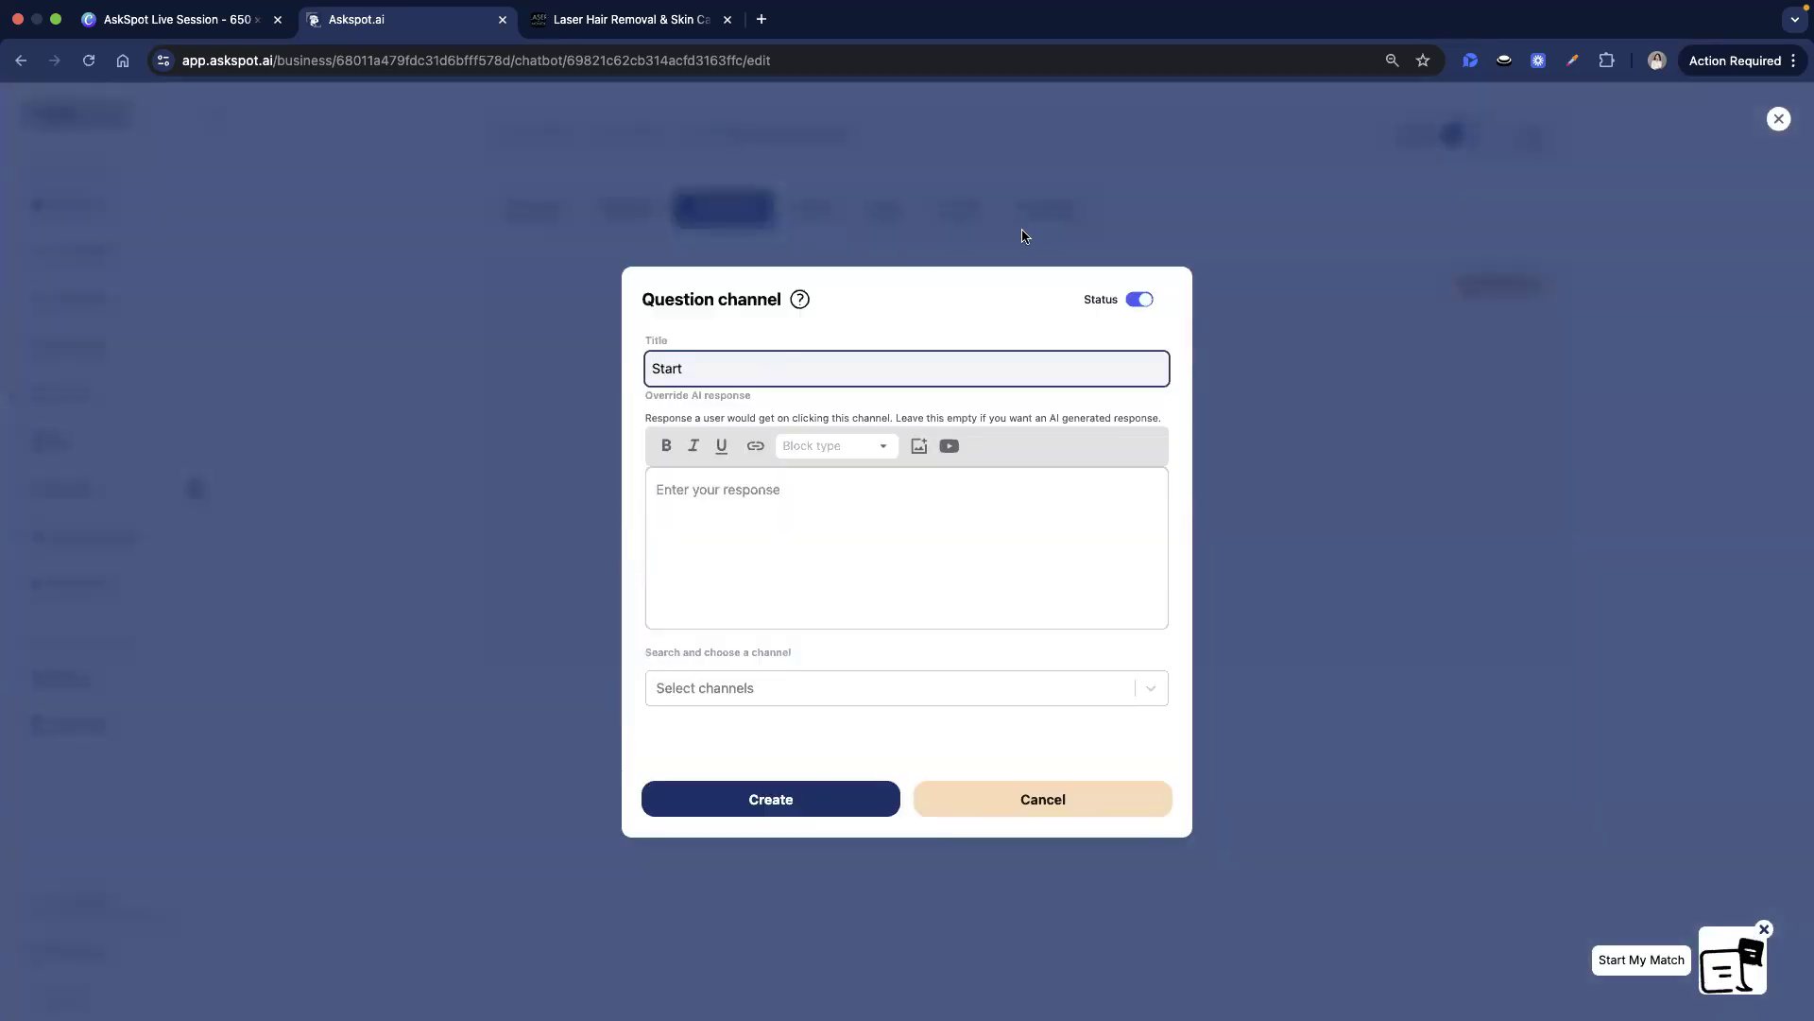
# Switch off the Start channel's status, create the channel and save the channel changes
pyautogui.moveTo(1151, 303); pyautogui.dragTo(1072, 300)
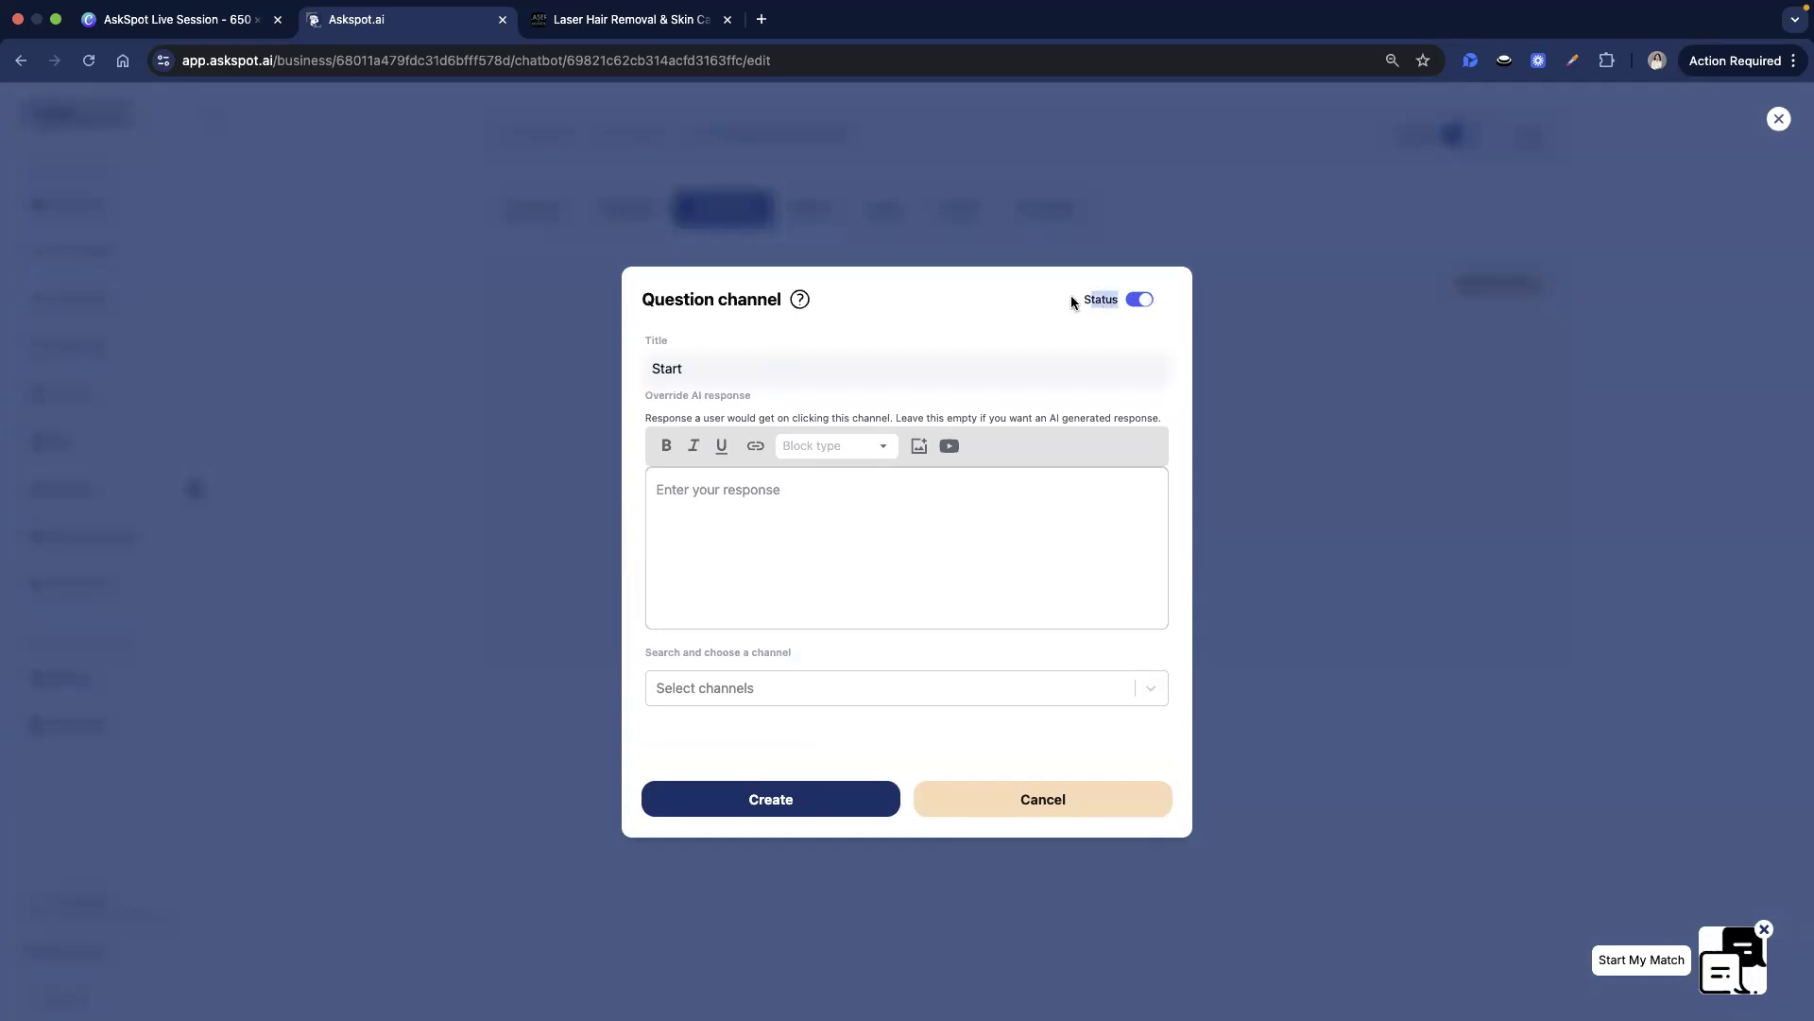
pyautogui.click(1142, 300)
pyautogui.click(1704, 961)
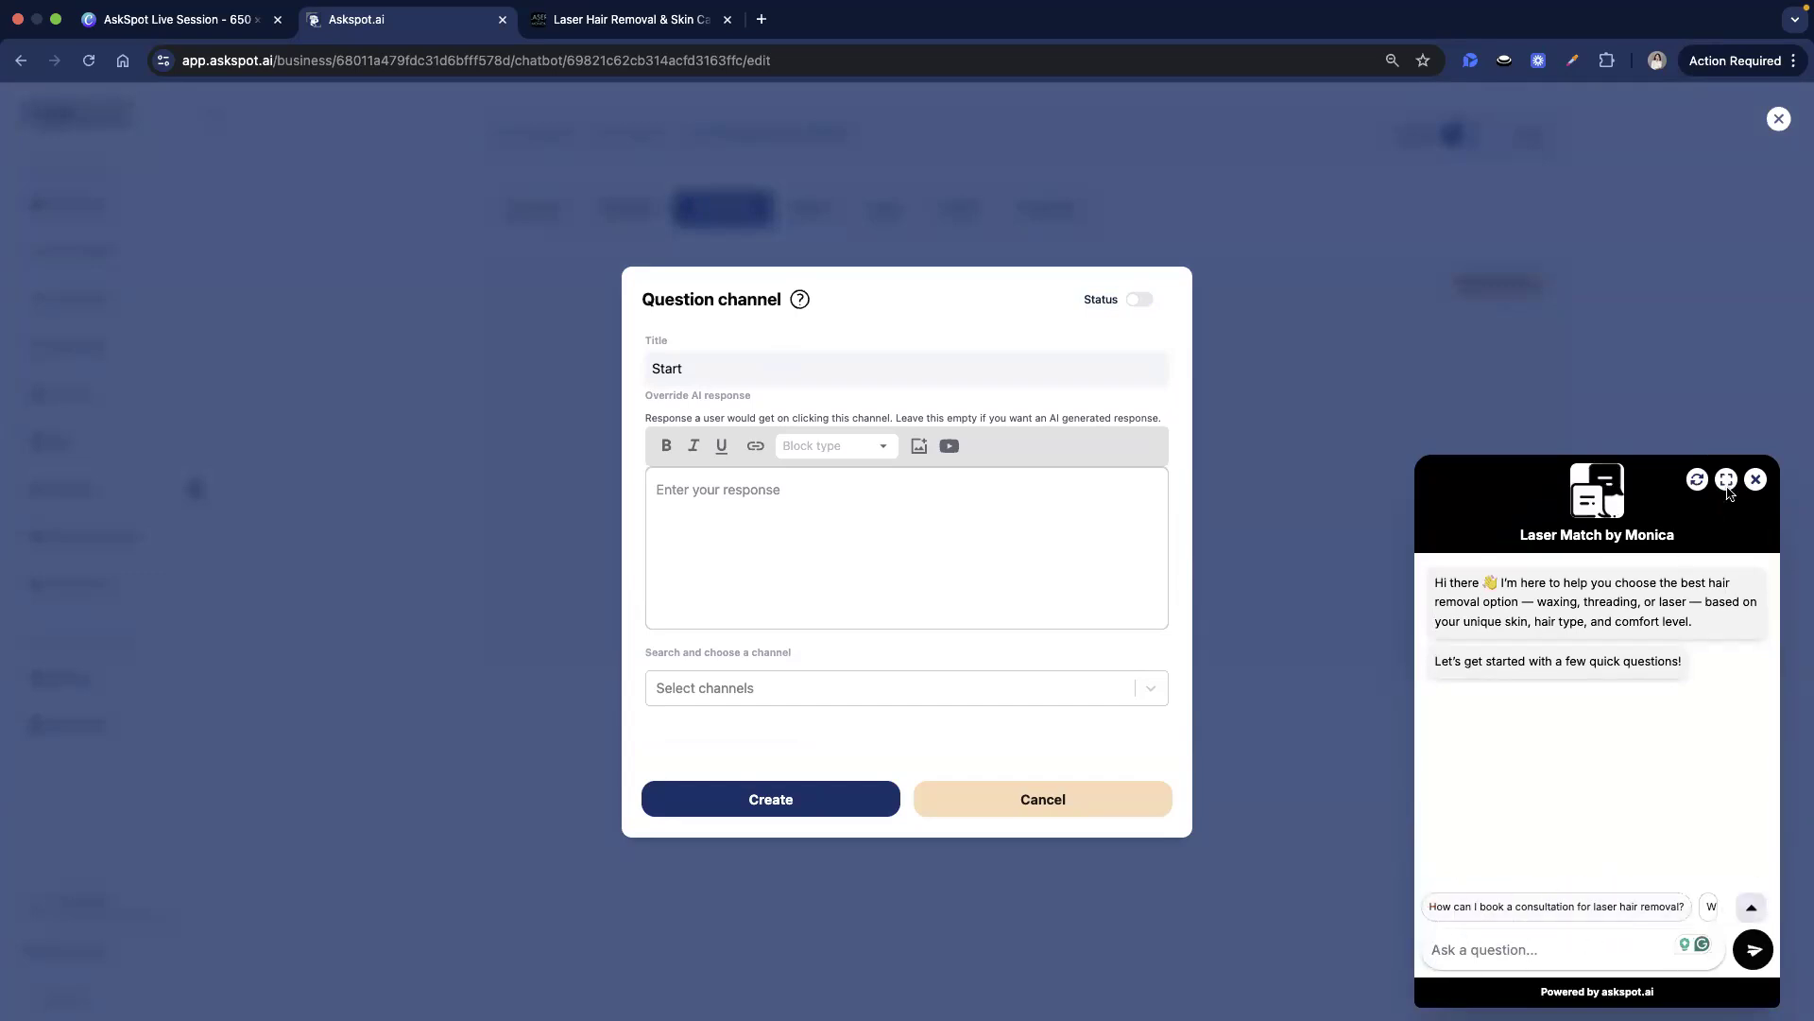
pyautogui.click(784, 815)
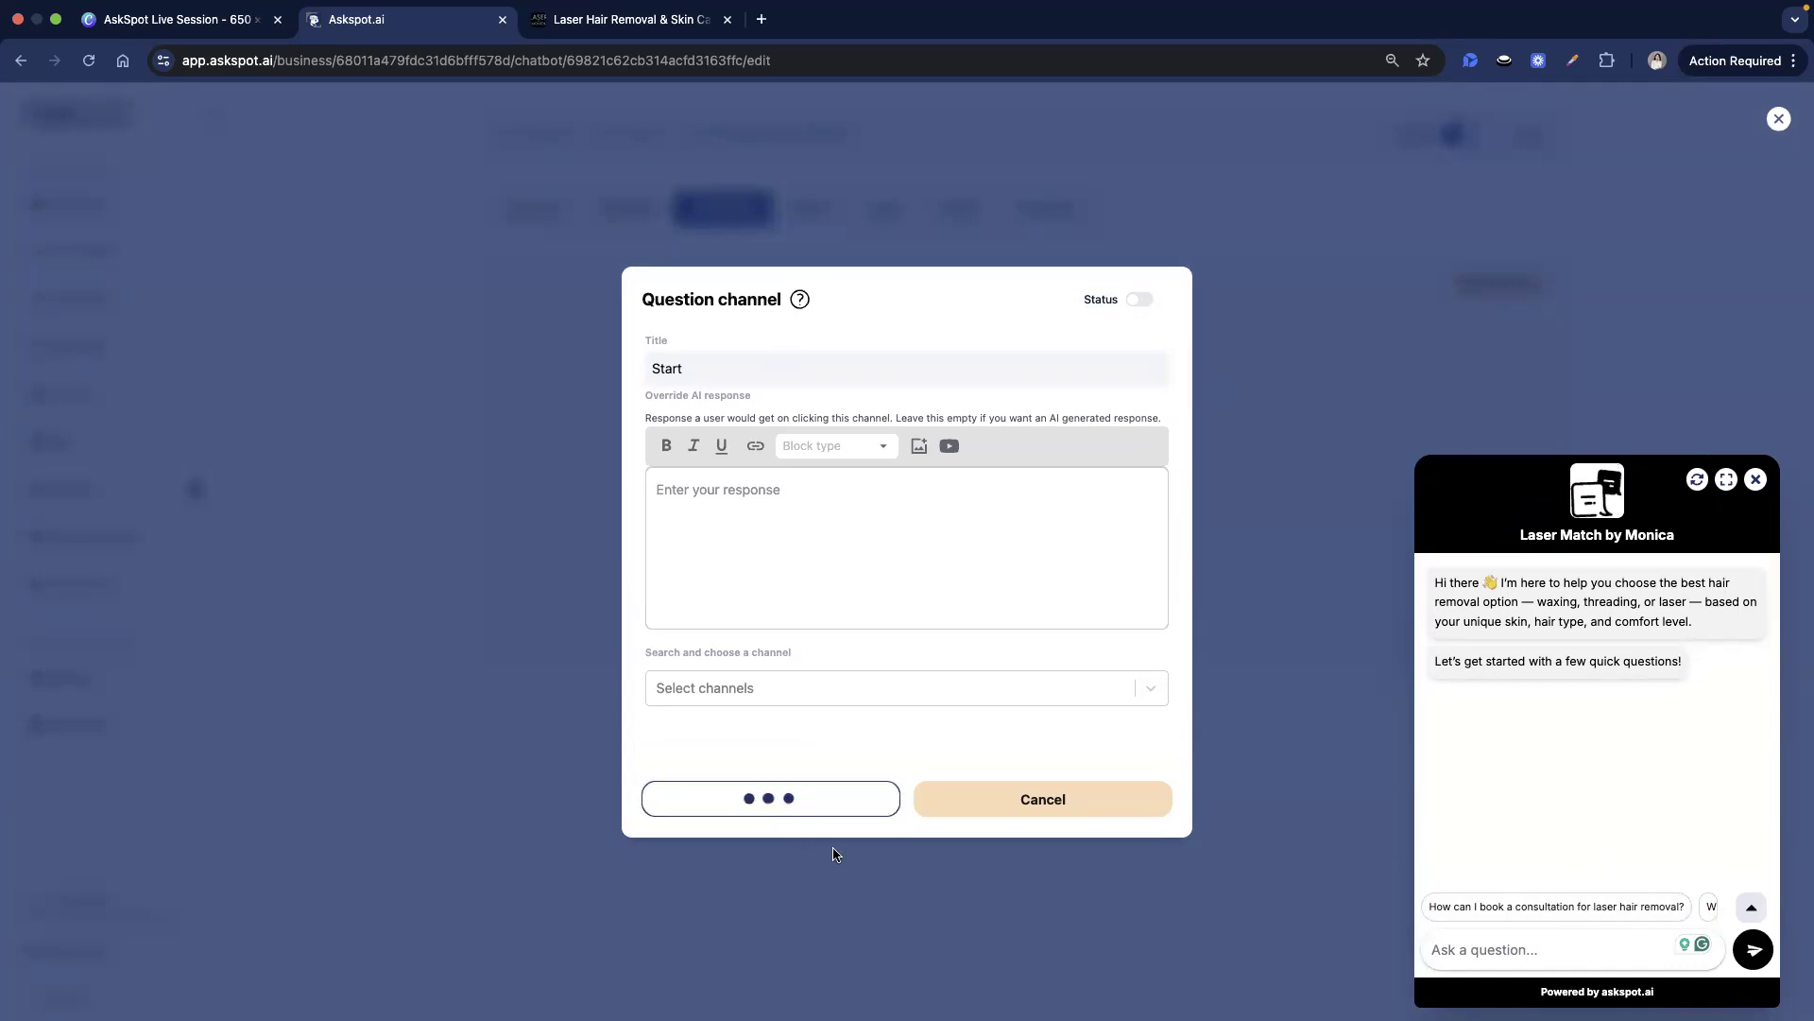
pyautogui.click(900, 980)
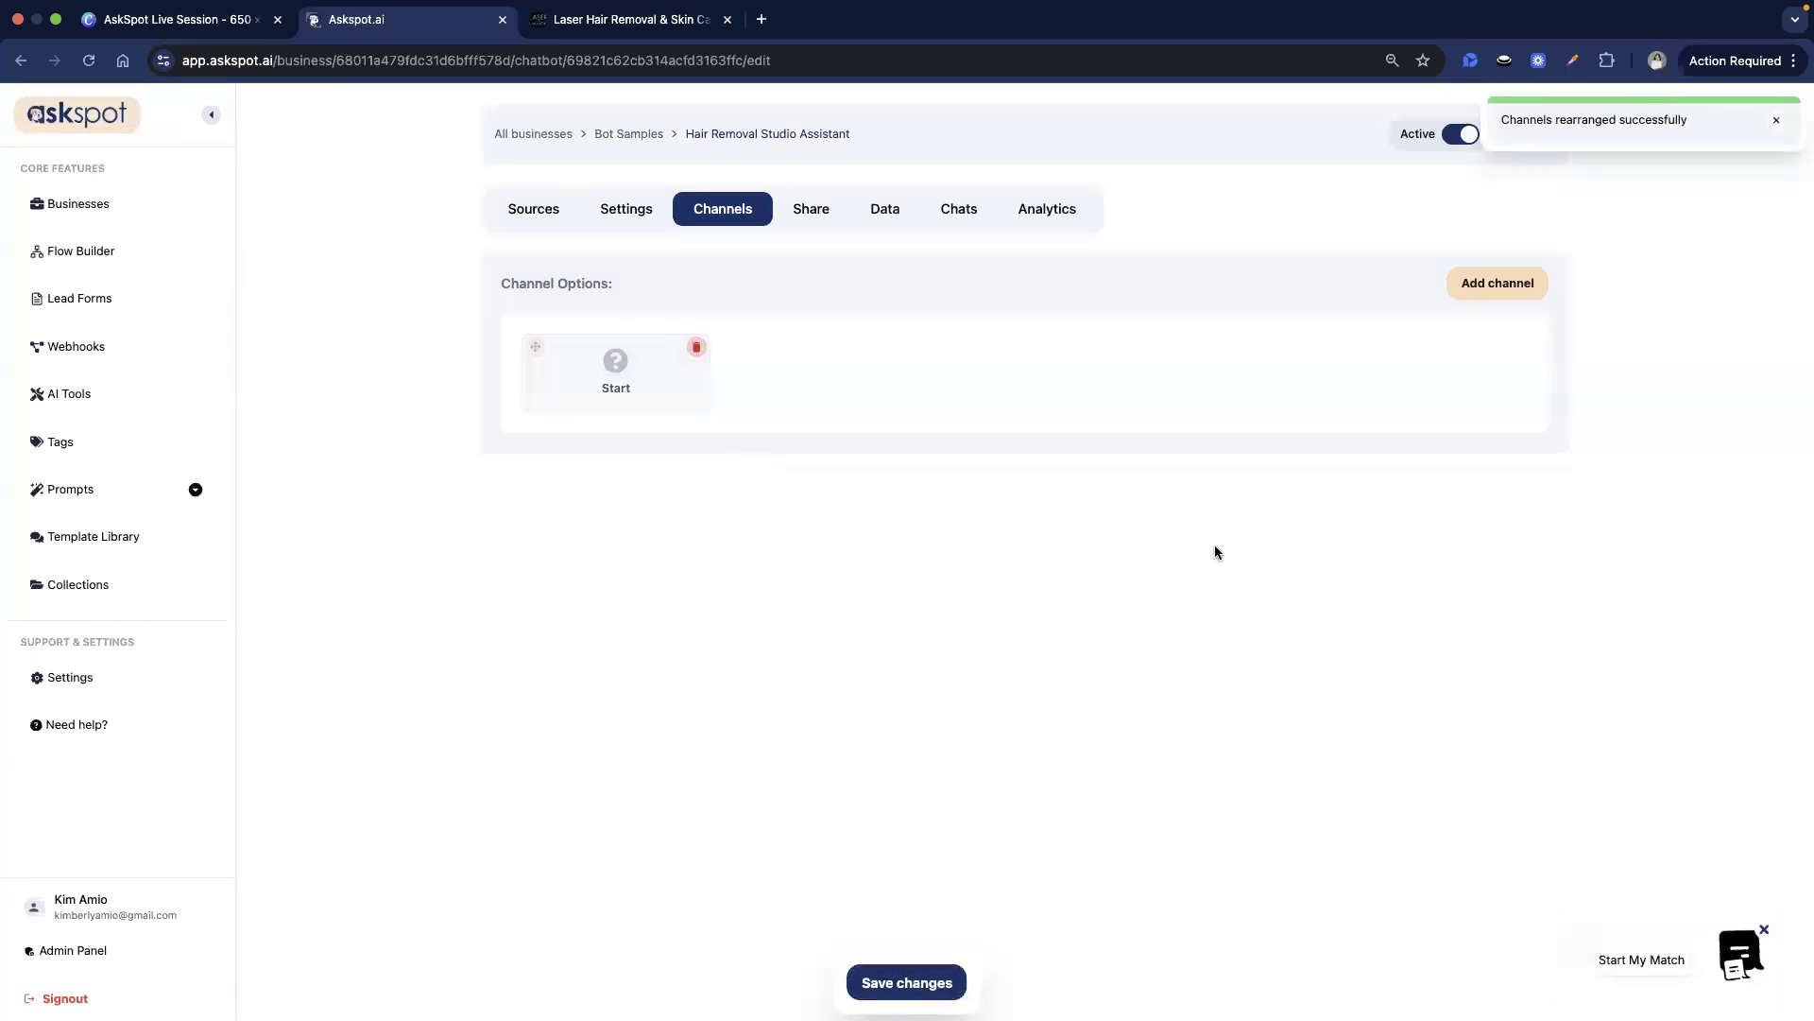
# Attach the Start channel to the initial message in the general settings
pyautogui.click(602, 213)
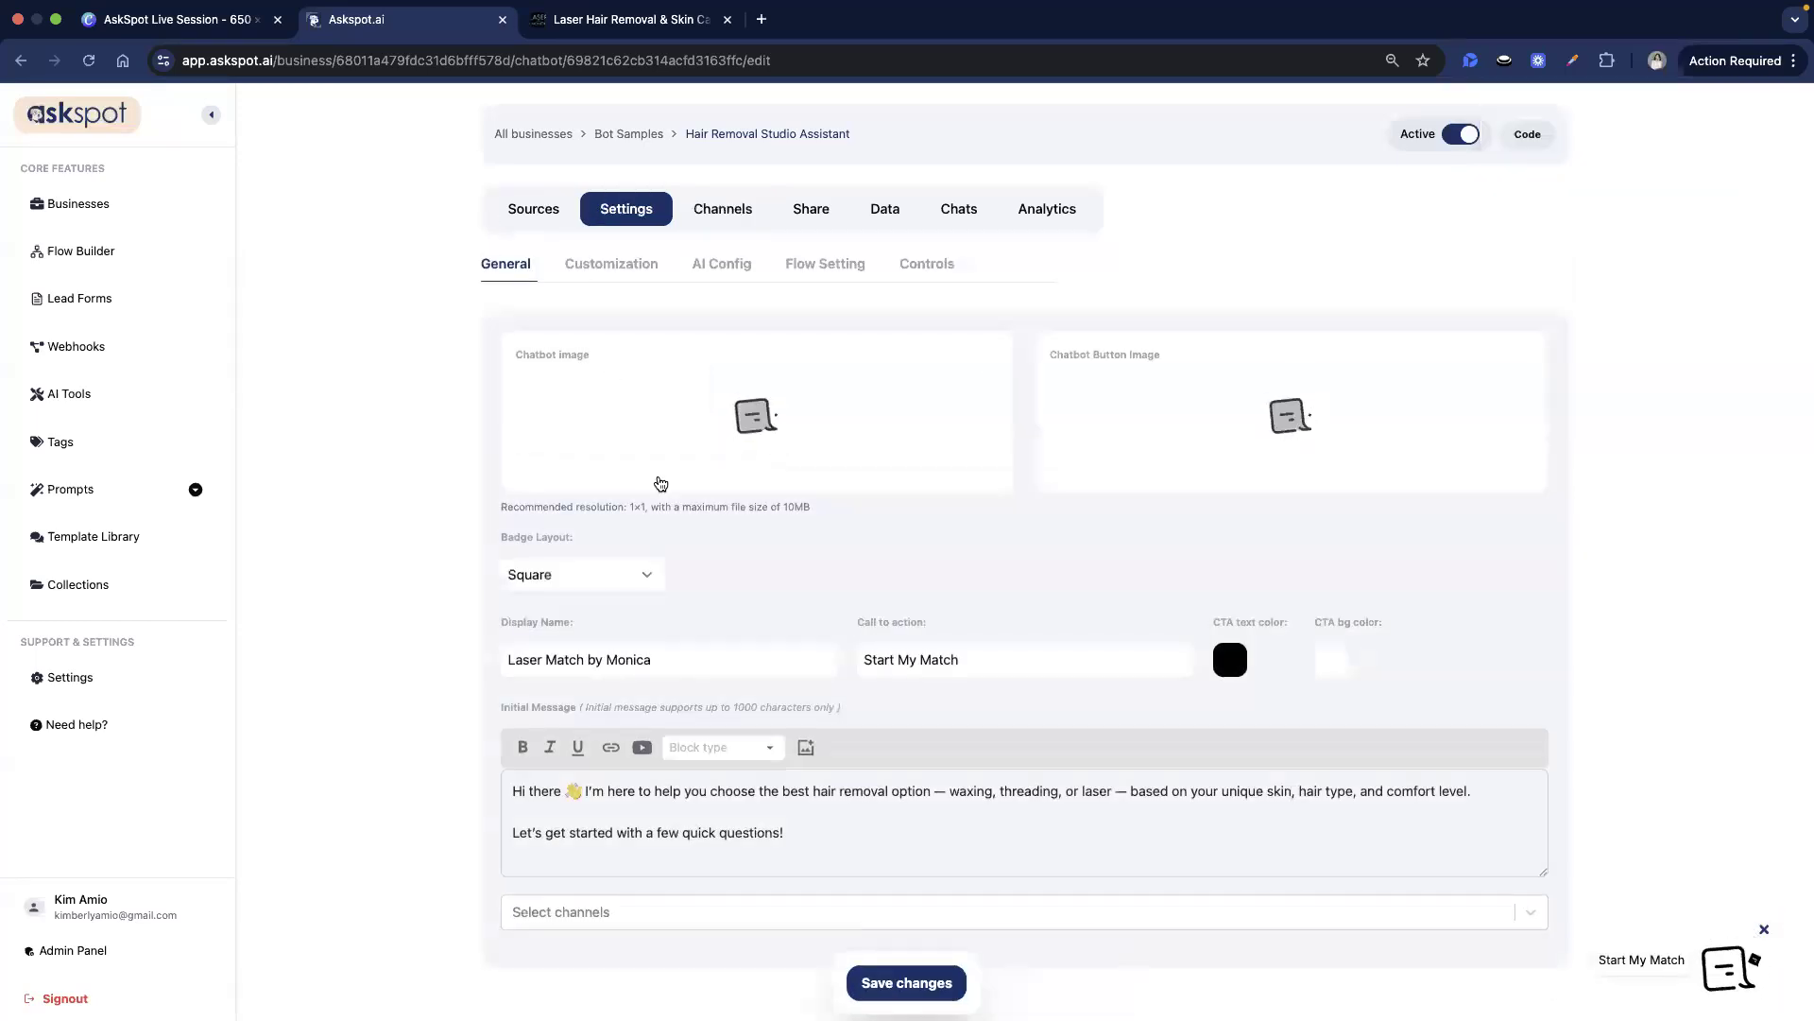
pyautogui.doubleClick(626, 208)
pyautogui.click(510, 272)
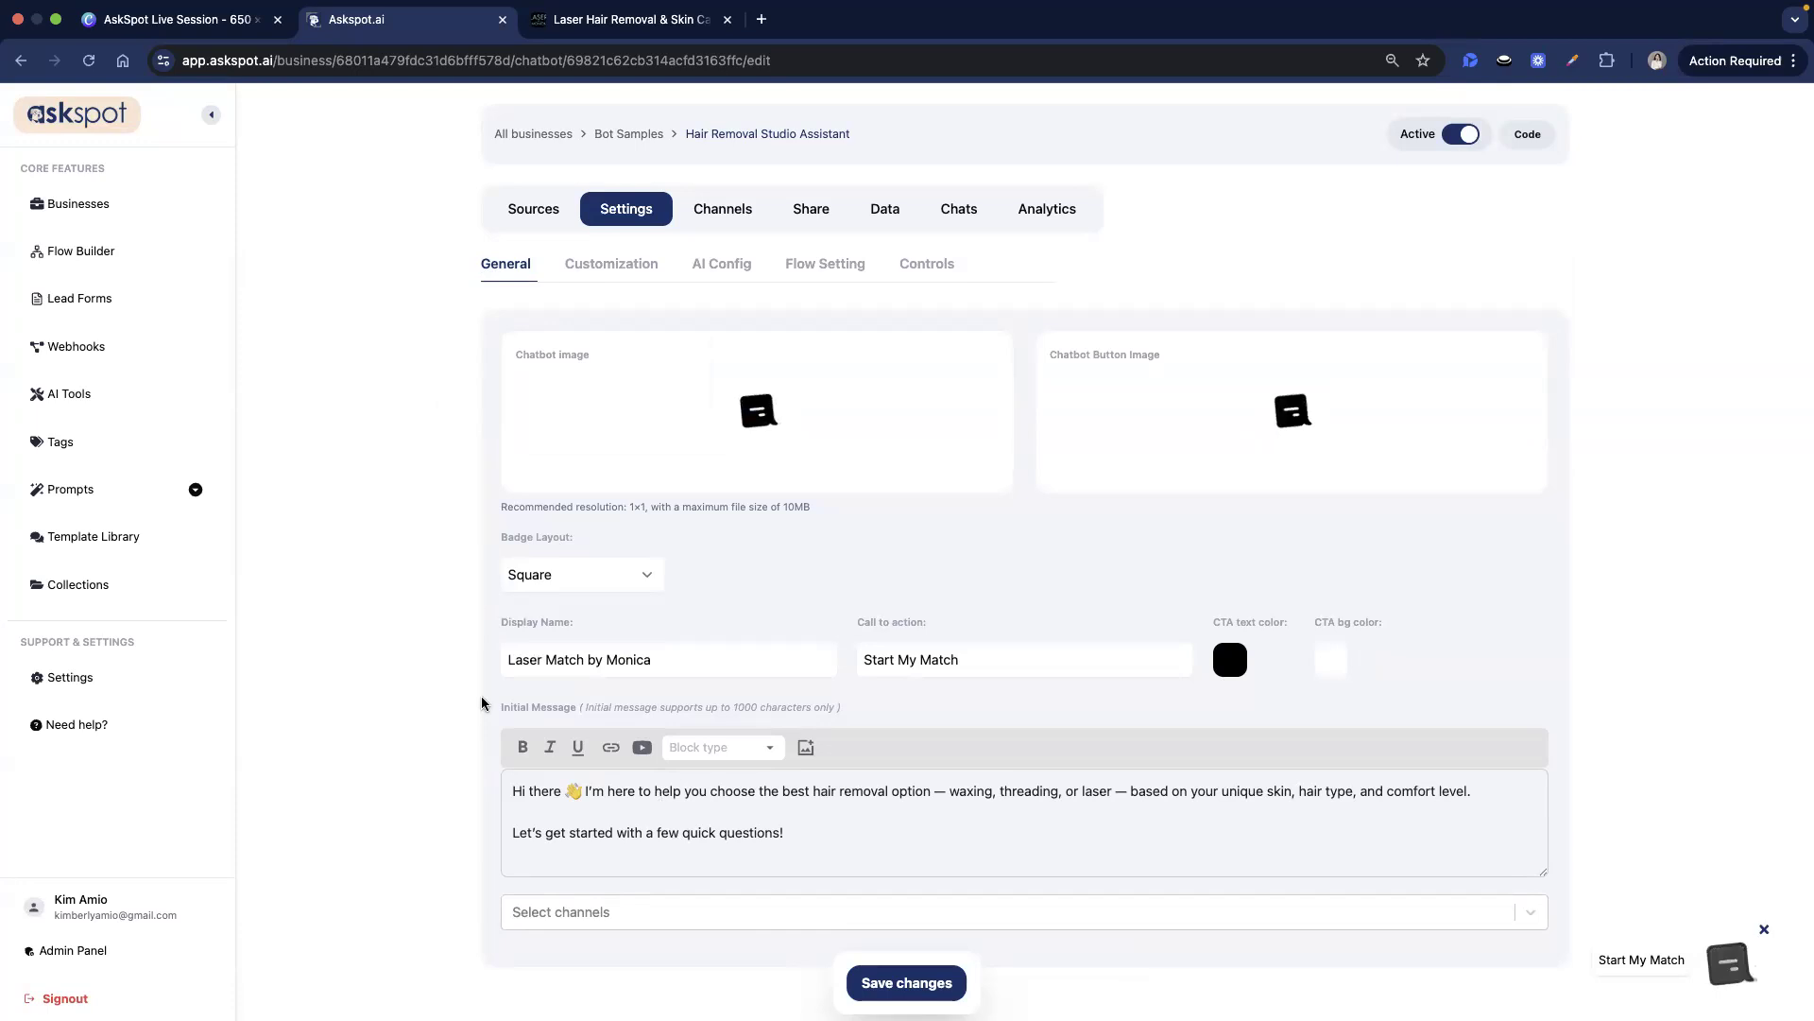
pyautogui.click(656, 859)
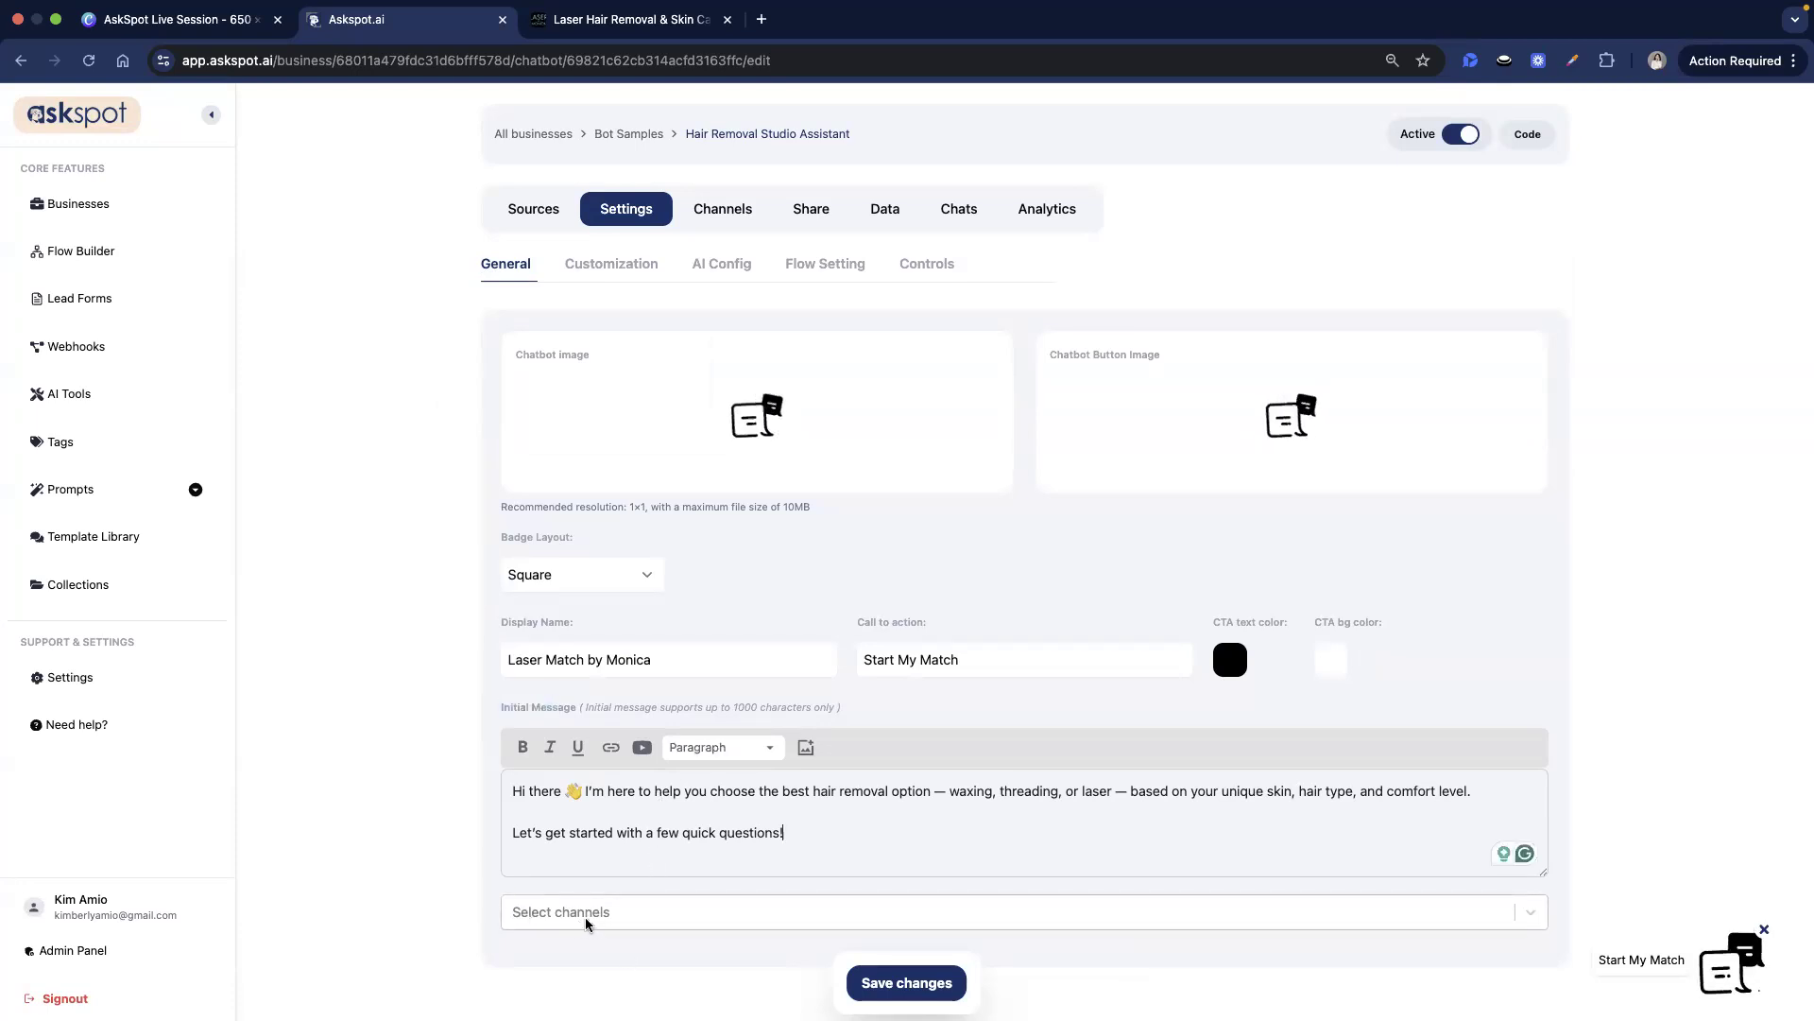
pyautogui.click(711, 920)
pyautogui.click(564, 984)
pyautogui.click(568, 911)
pyautogui.click(586, 964)
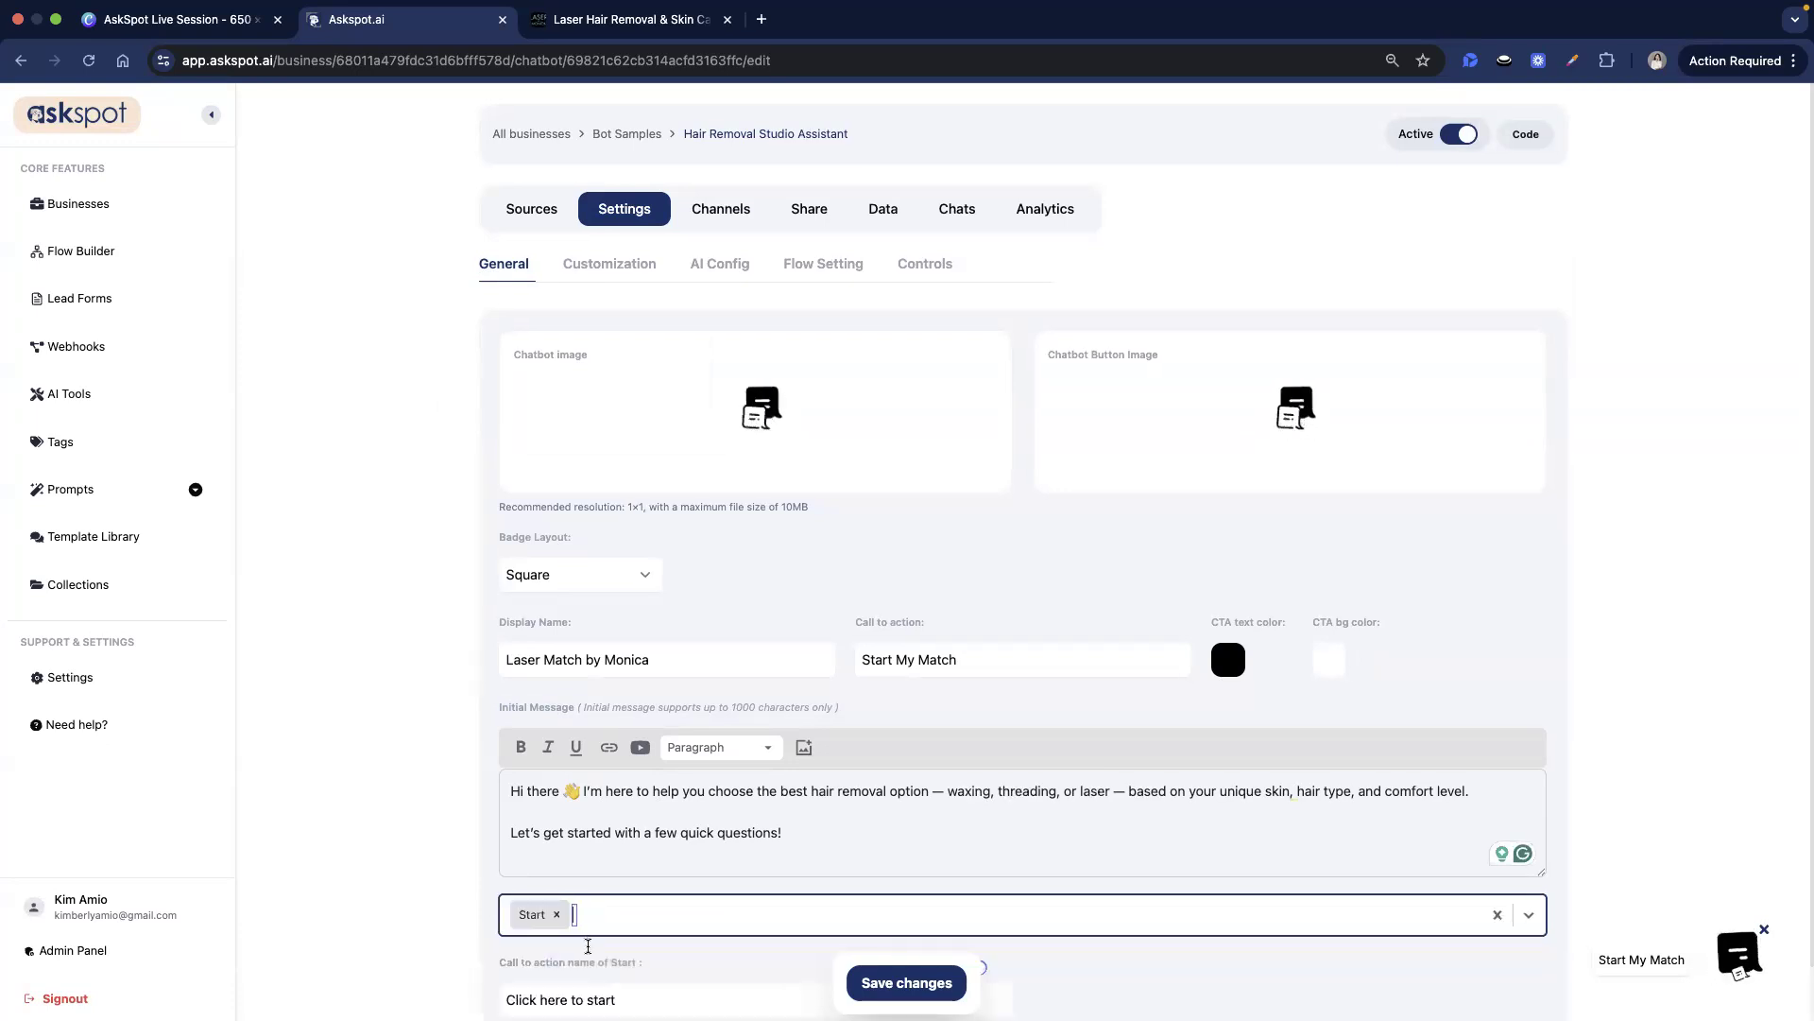
# Set the Start channel's call-to-action name to "Start" and save the general settings
pyautogui.scroll(-1, 587, 940)
pyautogui.tripleClick(589, 938)
pyautogui.write('art')
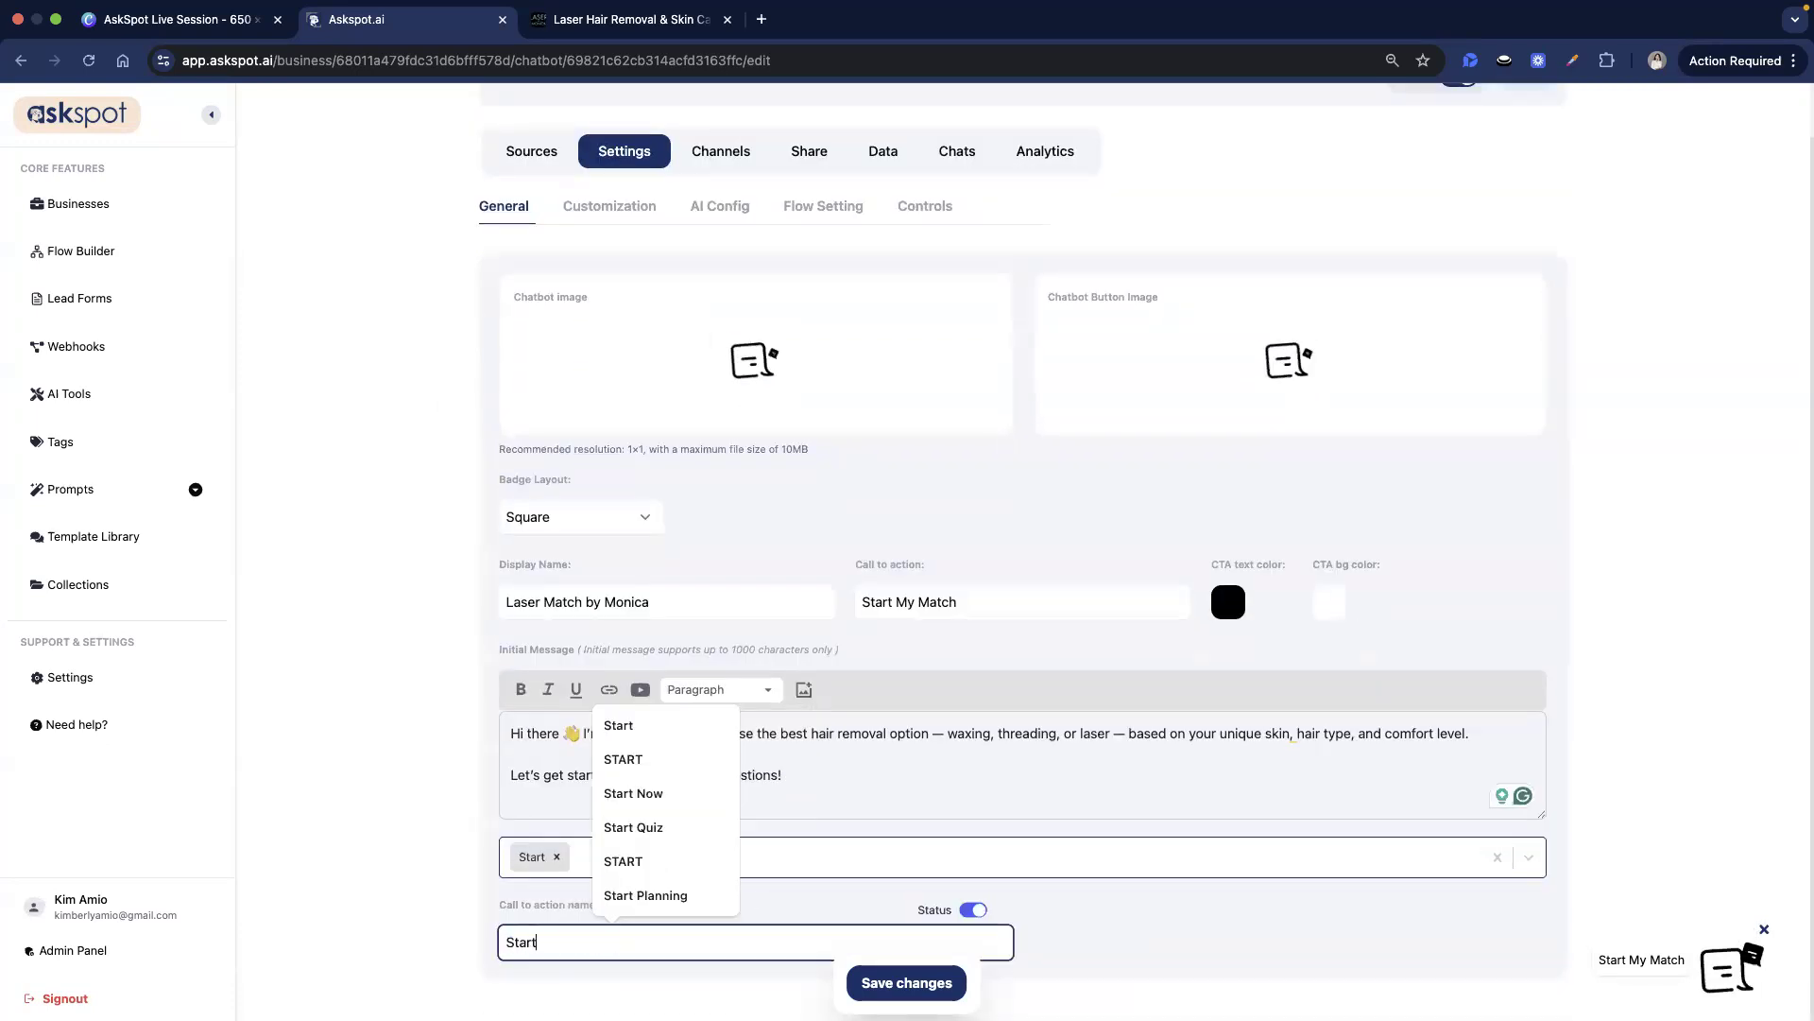
pyautogui.click(661, 968)
pyautogui.click(898, 985)
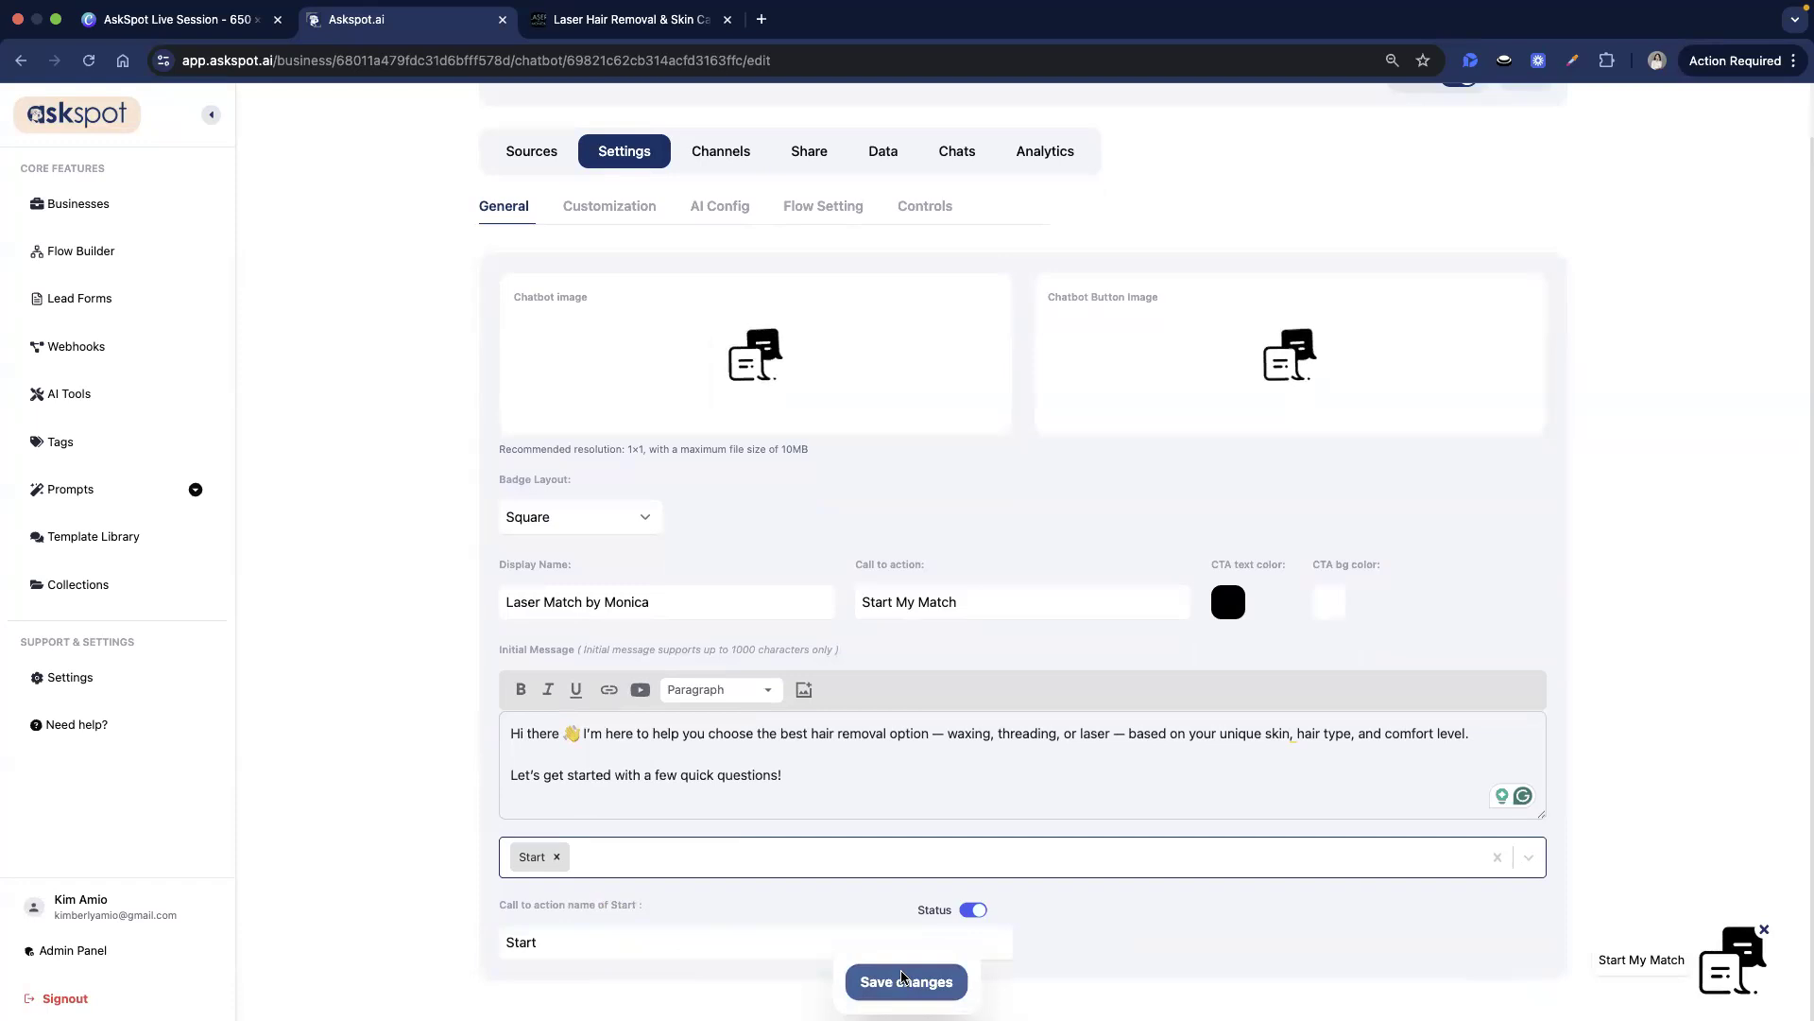
# Test the Start option in the chatbot preview and reset the conversation
pyautogui.click(1742, 962)
pyautogui.scroll(1, 1378, 787)
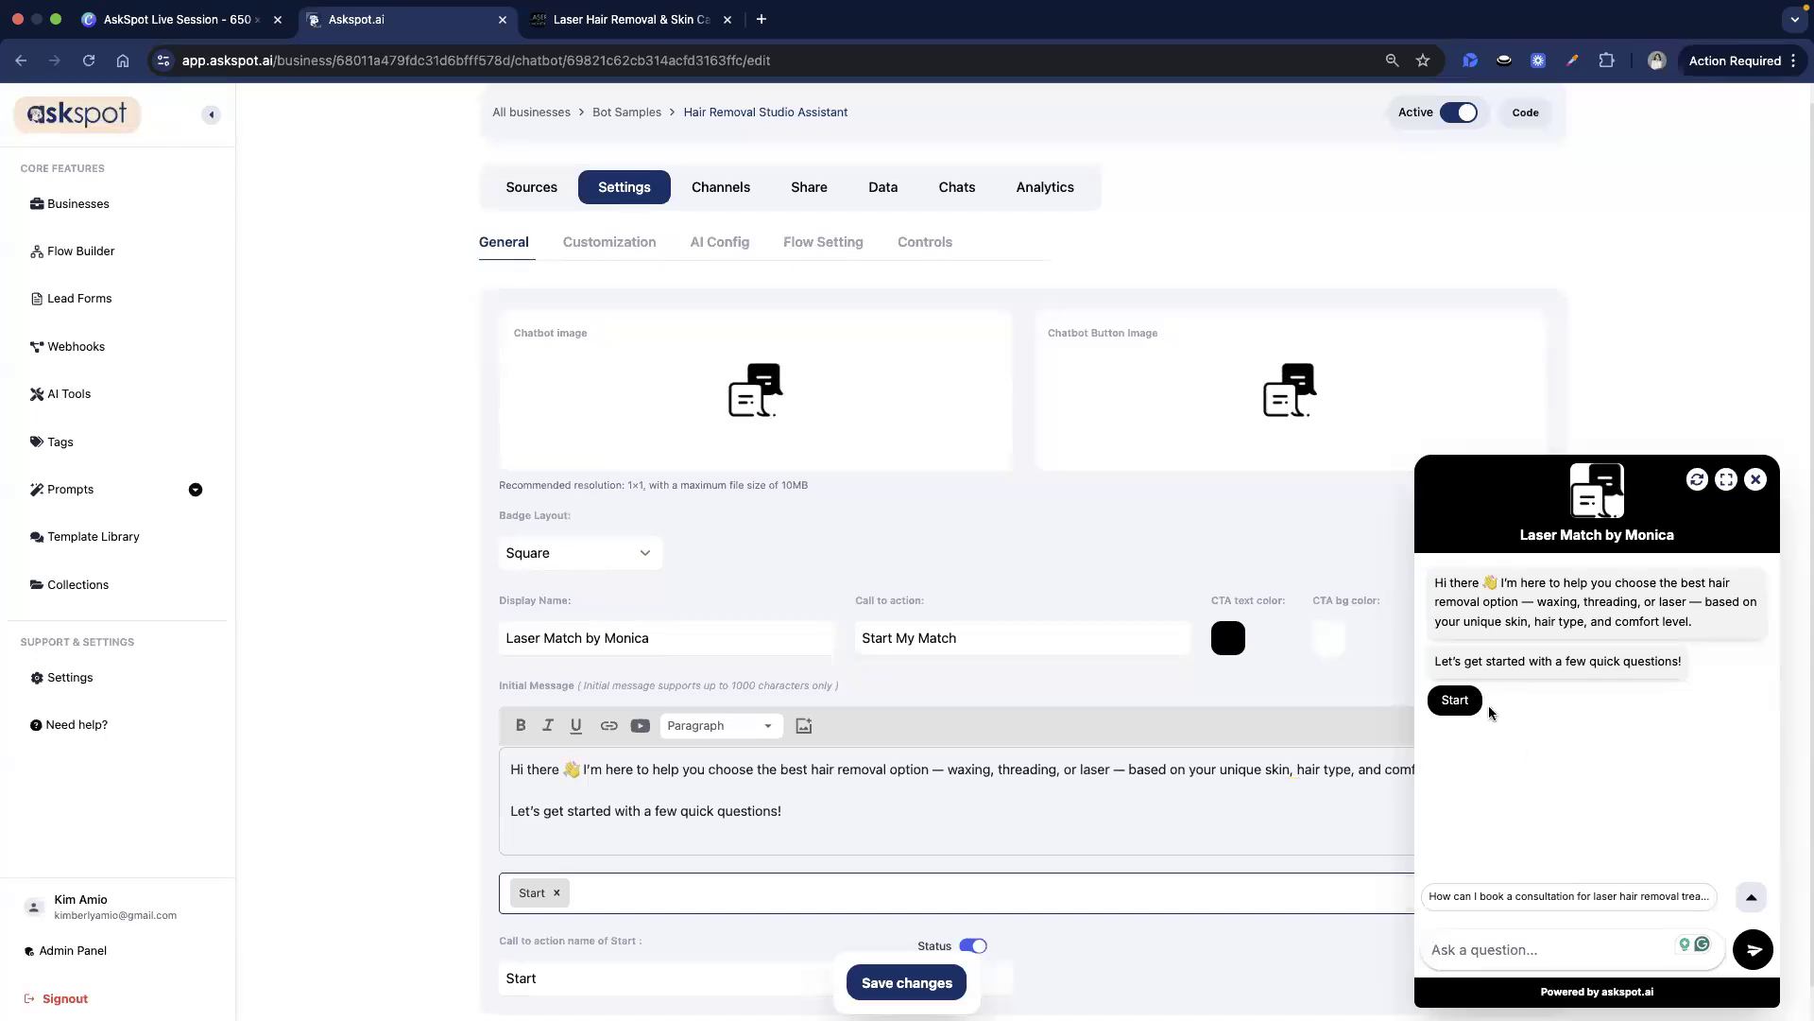
pyautogui.click(1456, 699)
pyautogui.scroll(-1, 1244, 665)
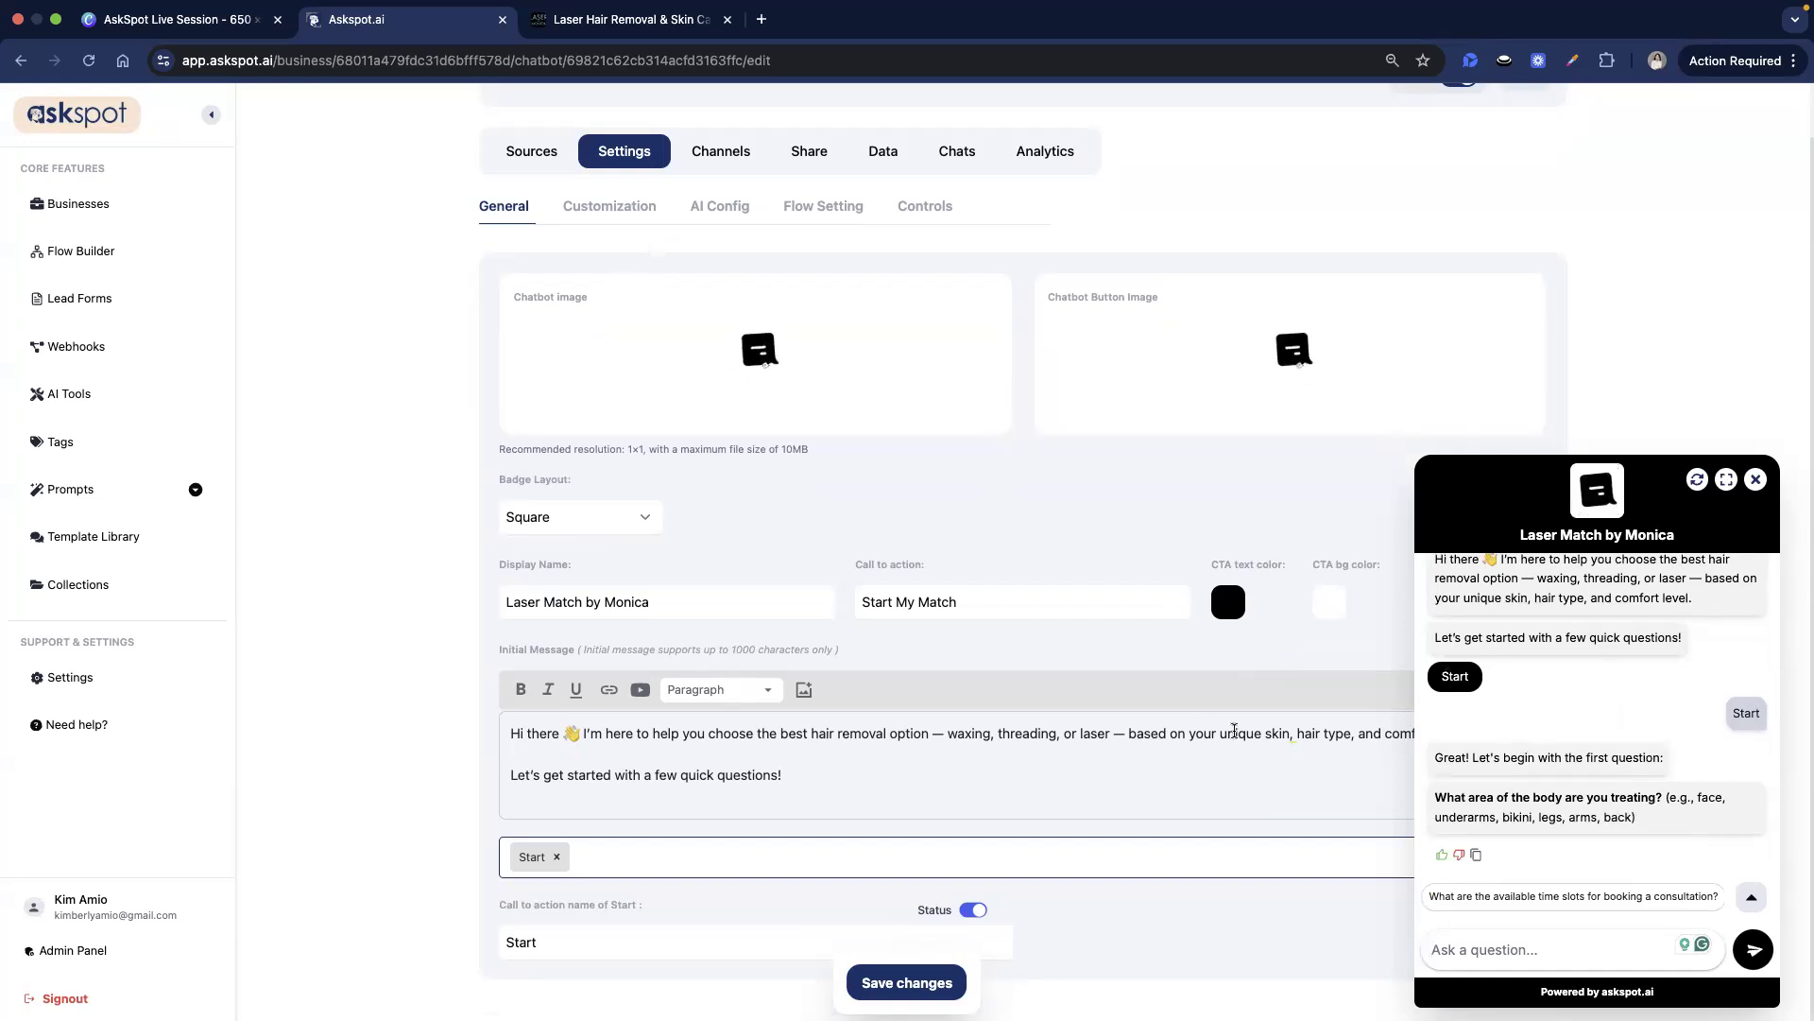
pyautogui.click(1697, 479)
pyautogui.scroll(1, 962, 451)
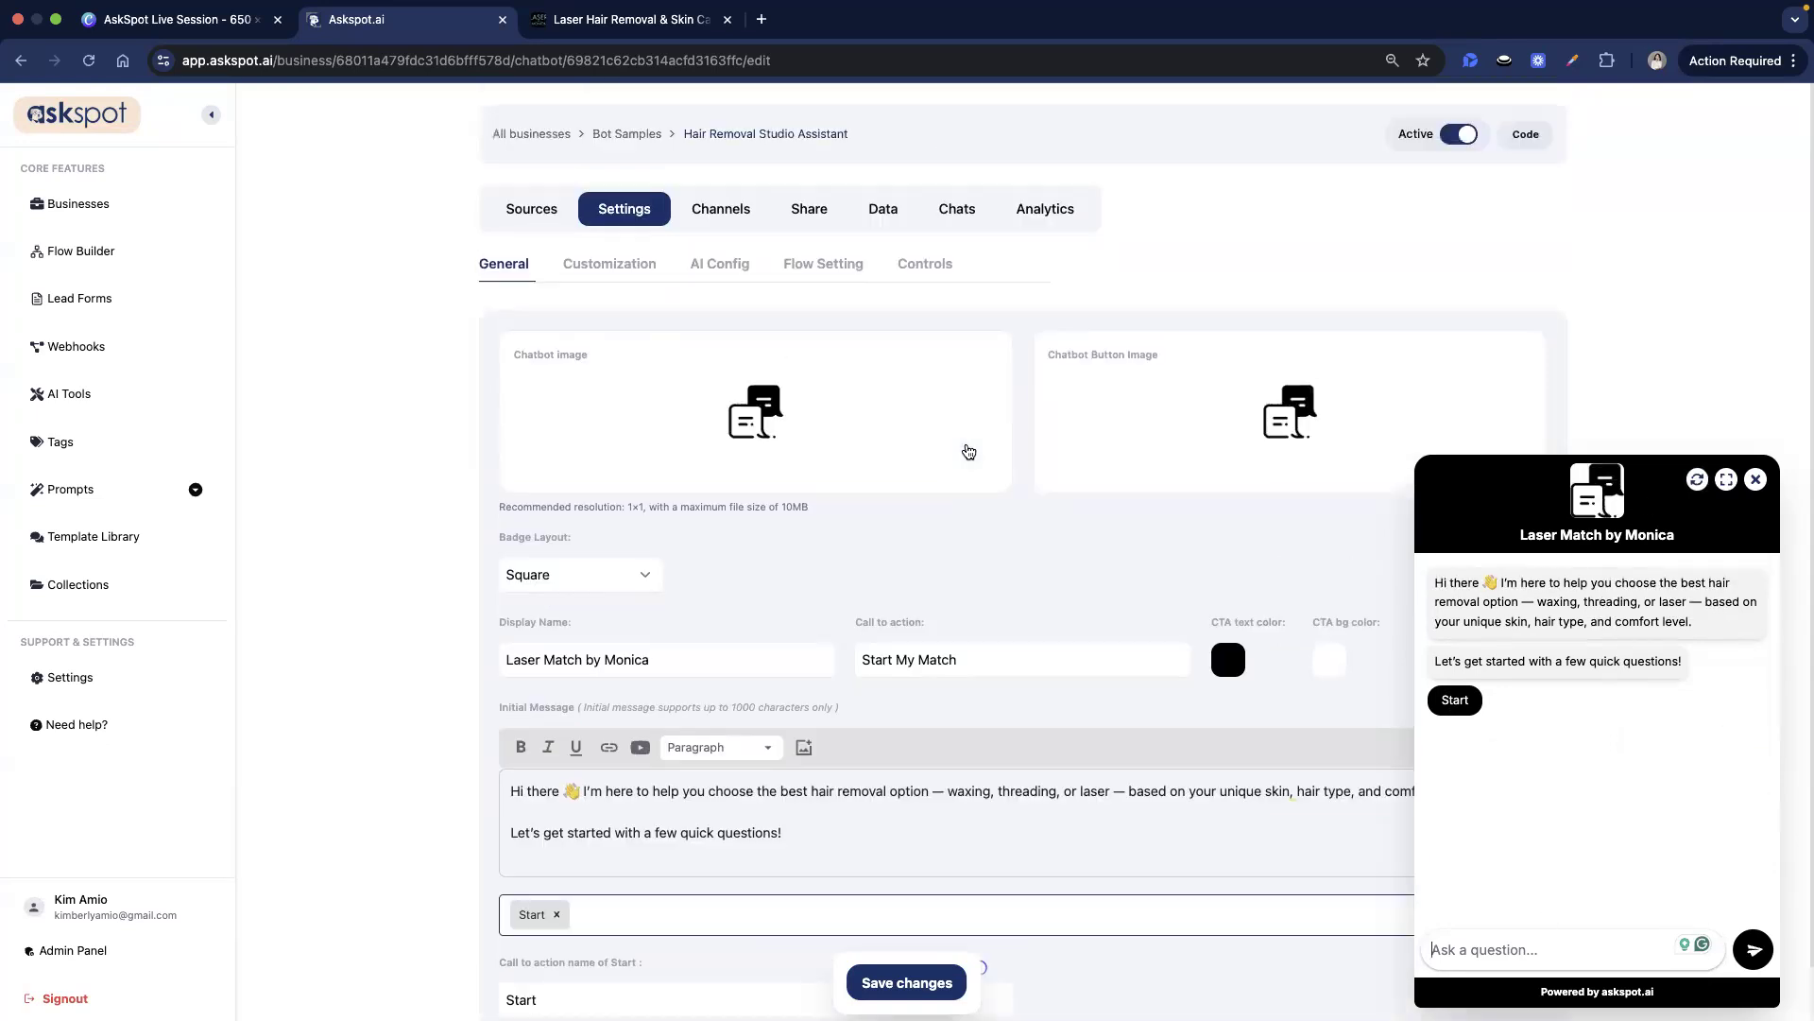
# Check the Laser by Monica website and save the chatbot's general settings again
pyautogui.click(605, 22)
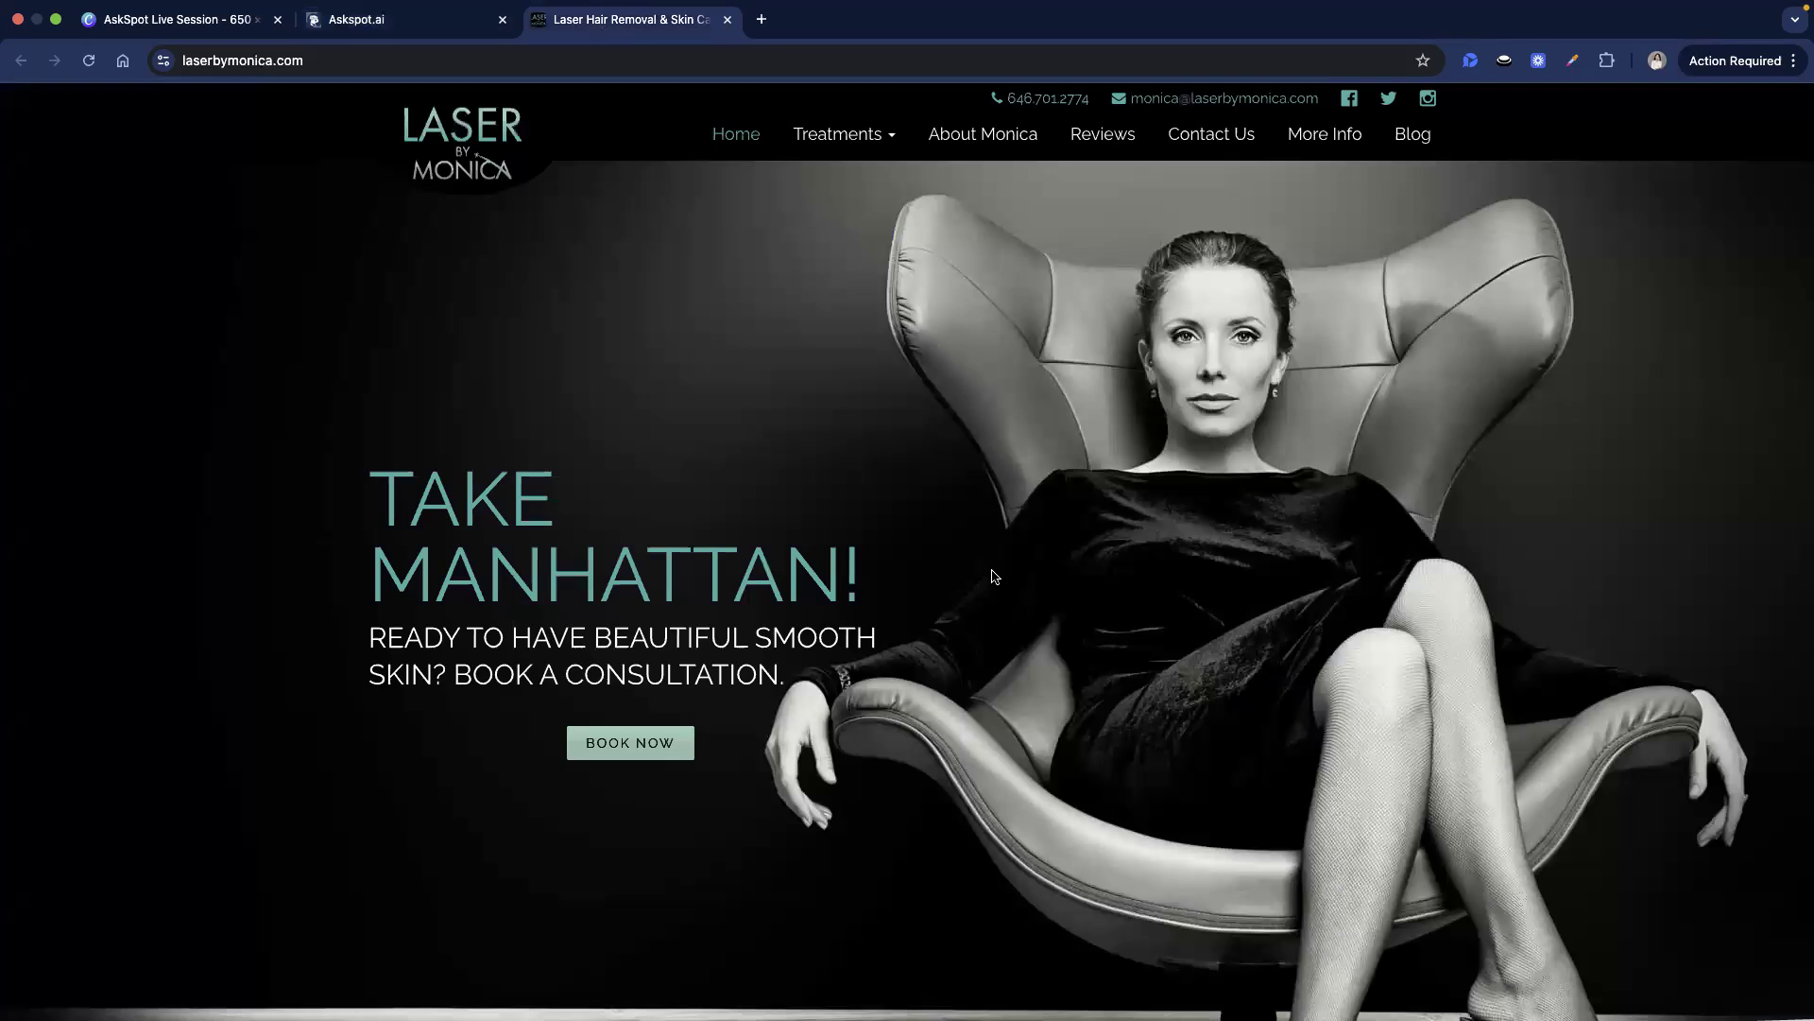
pyautogui.click(399, 18)
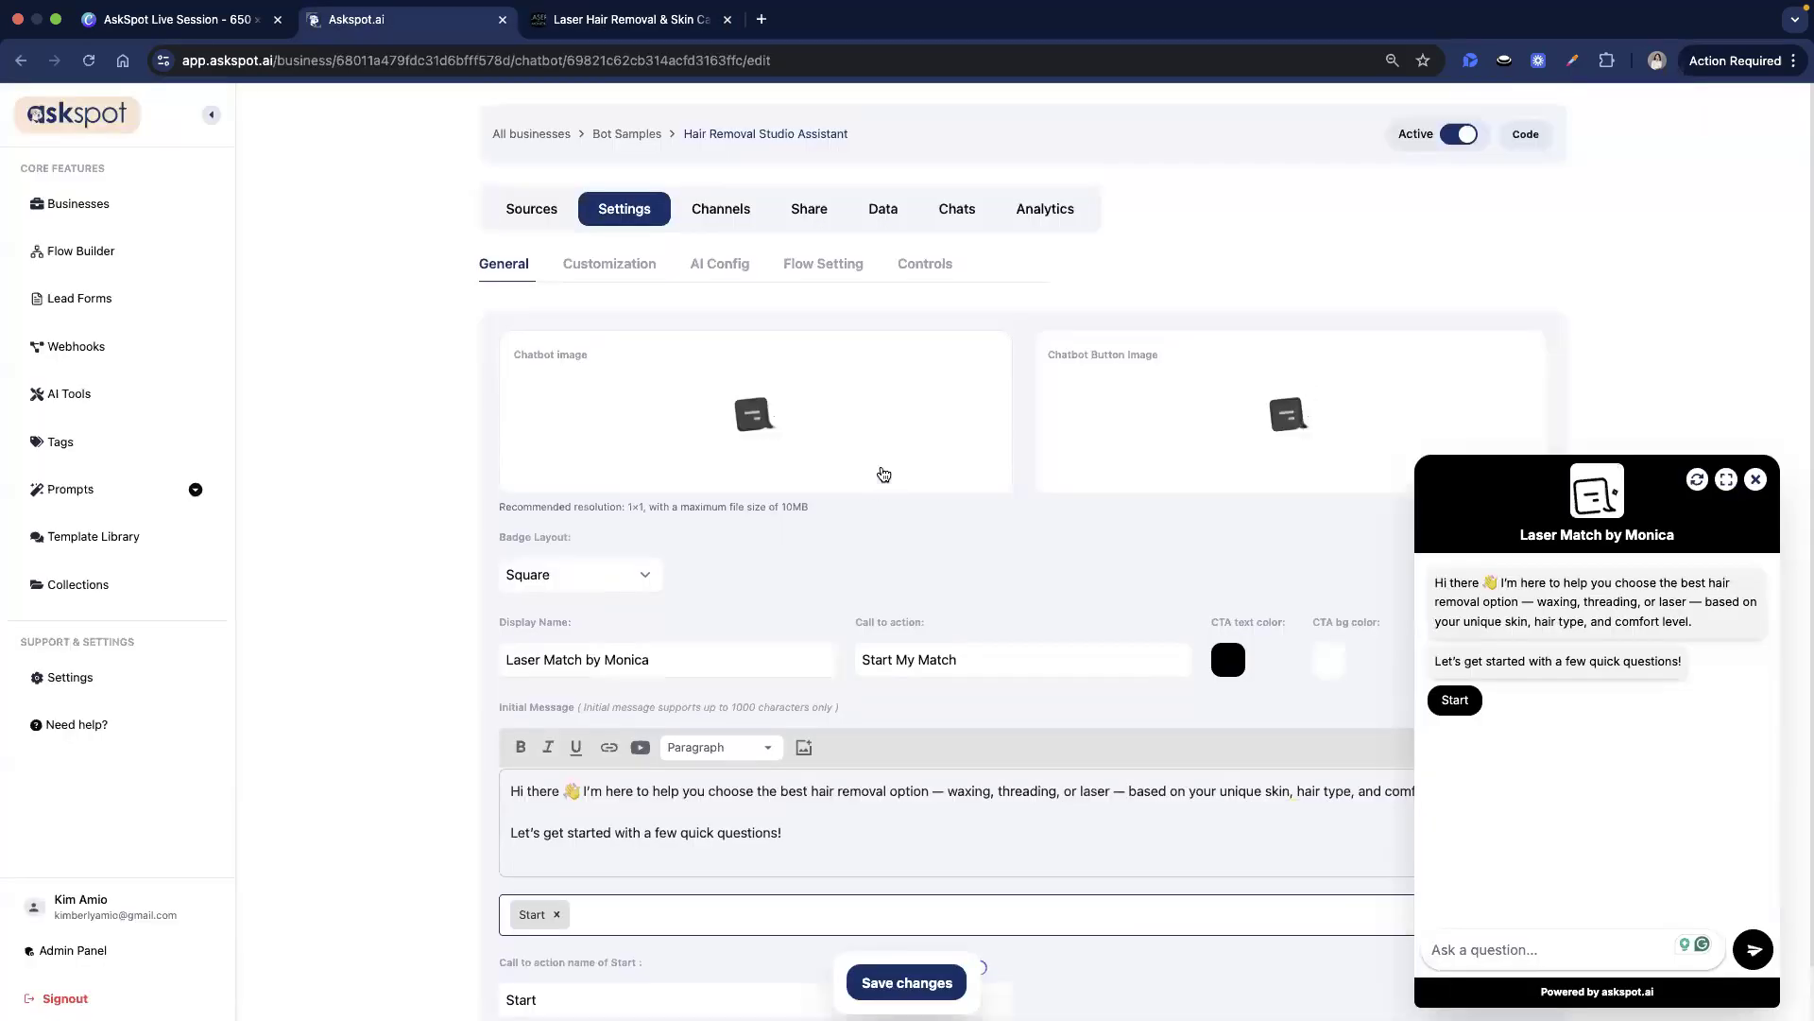
pyautogui.click(867, 982)
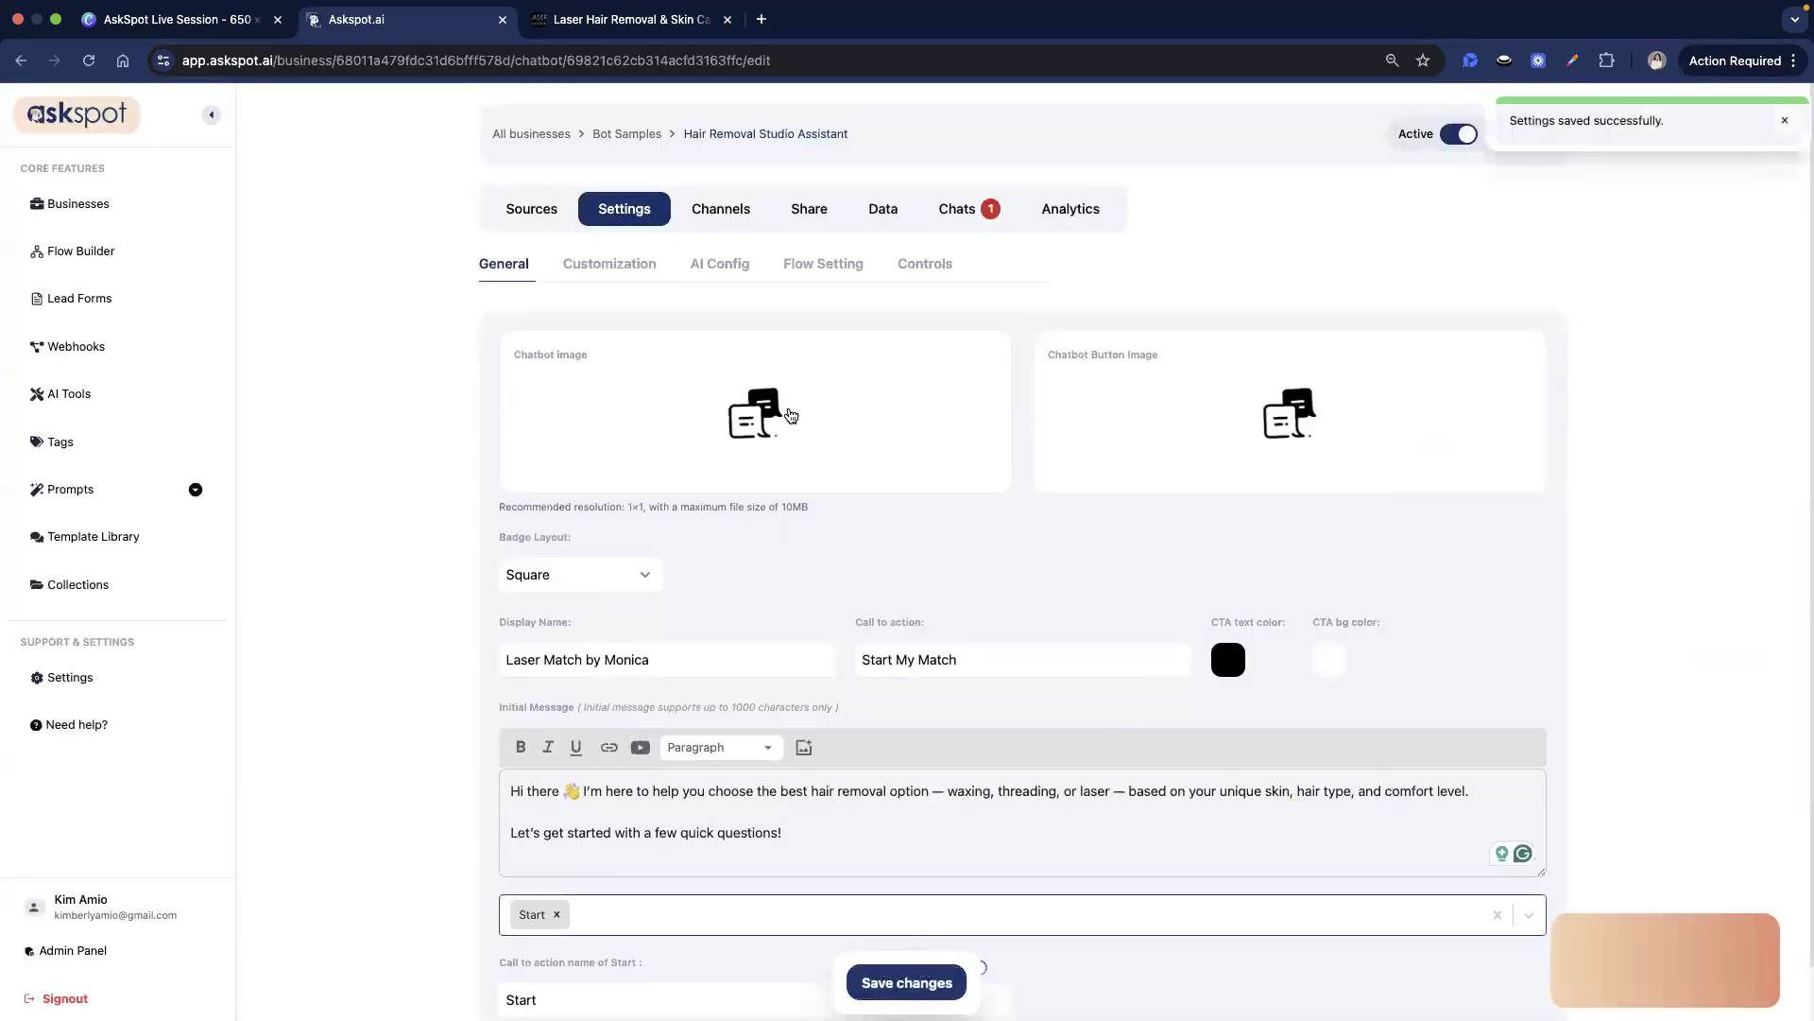
# Open the chatbot's demo sharing options and copy the Laser by Monica website address
pyautogui.click(810, 220)
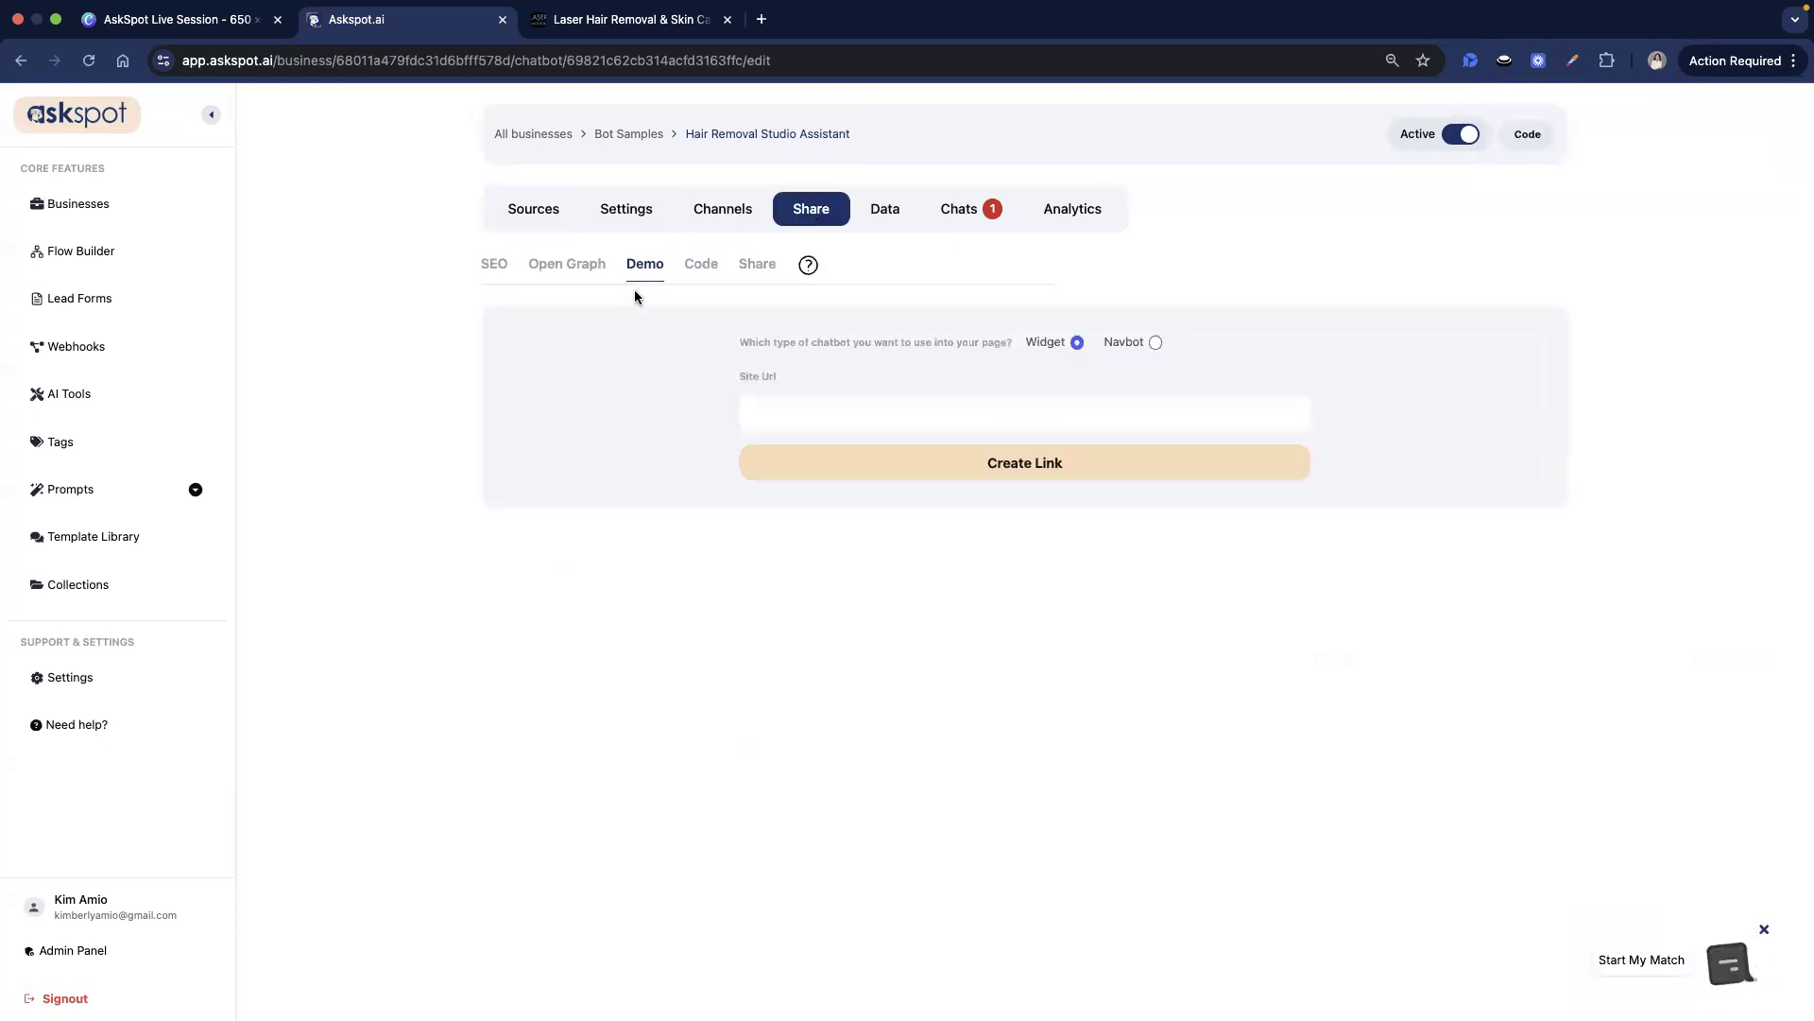
pyautogui.click(801, 412)
pyautogui.click(610, 435)
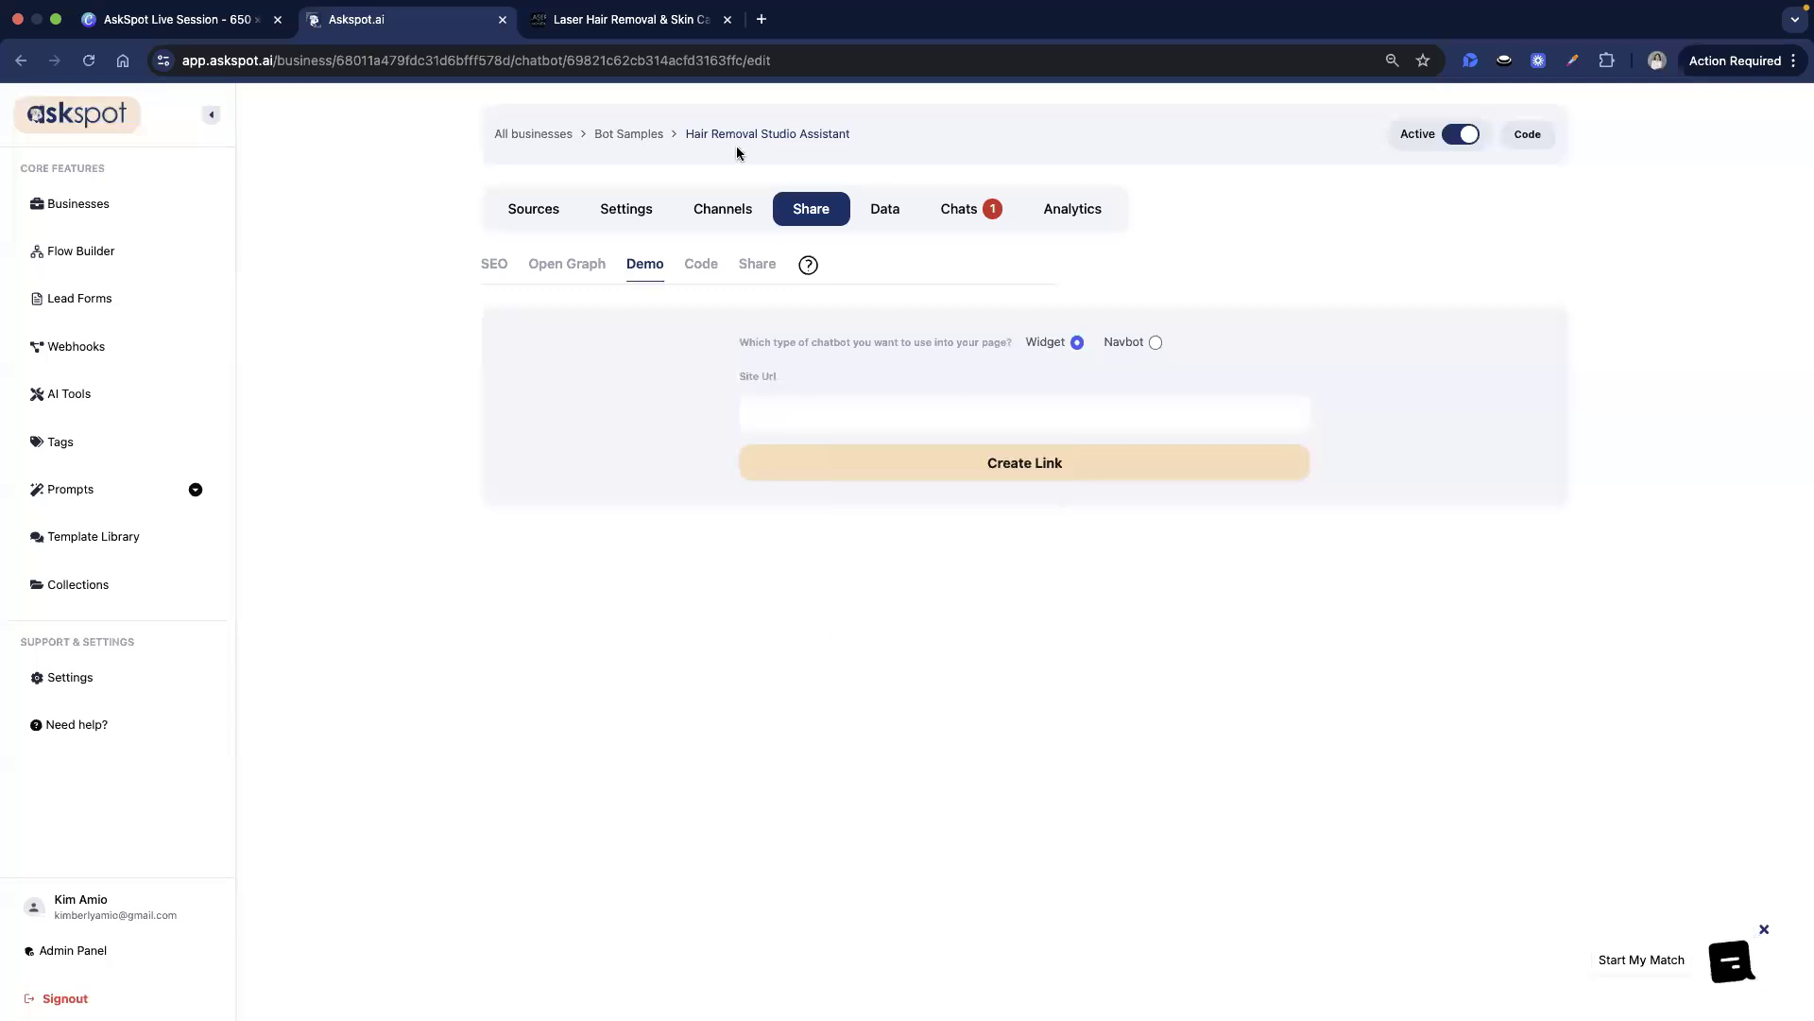
pyautogui.click(612, 22)
pyautogui.click(619, 55)
pyautogui.rightClick(628, 52)
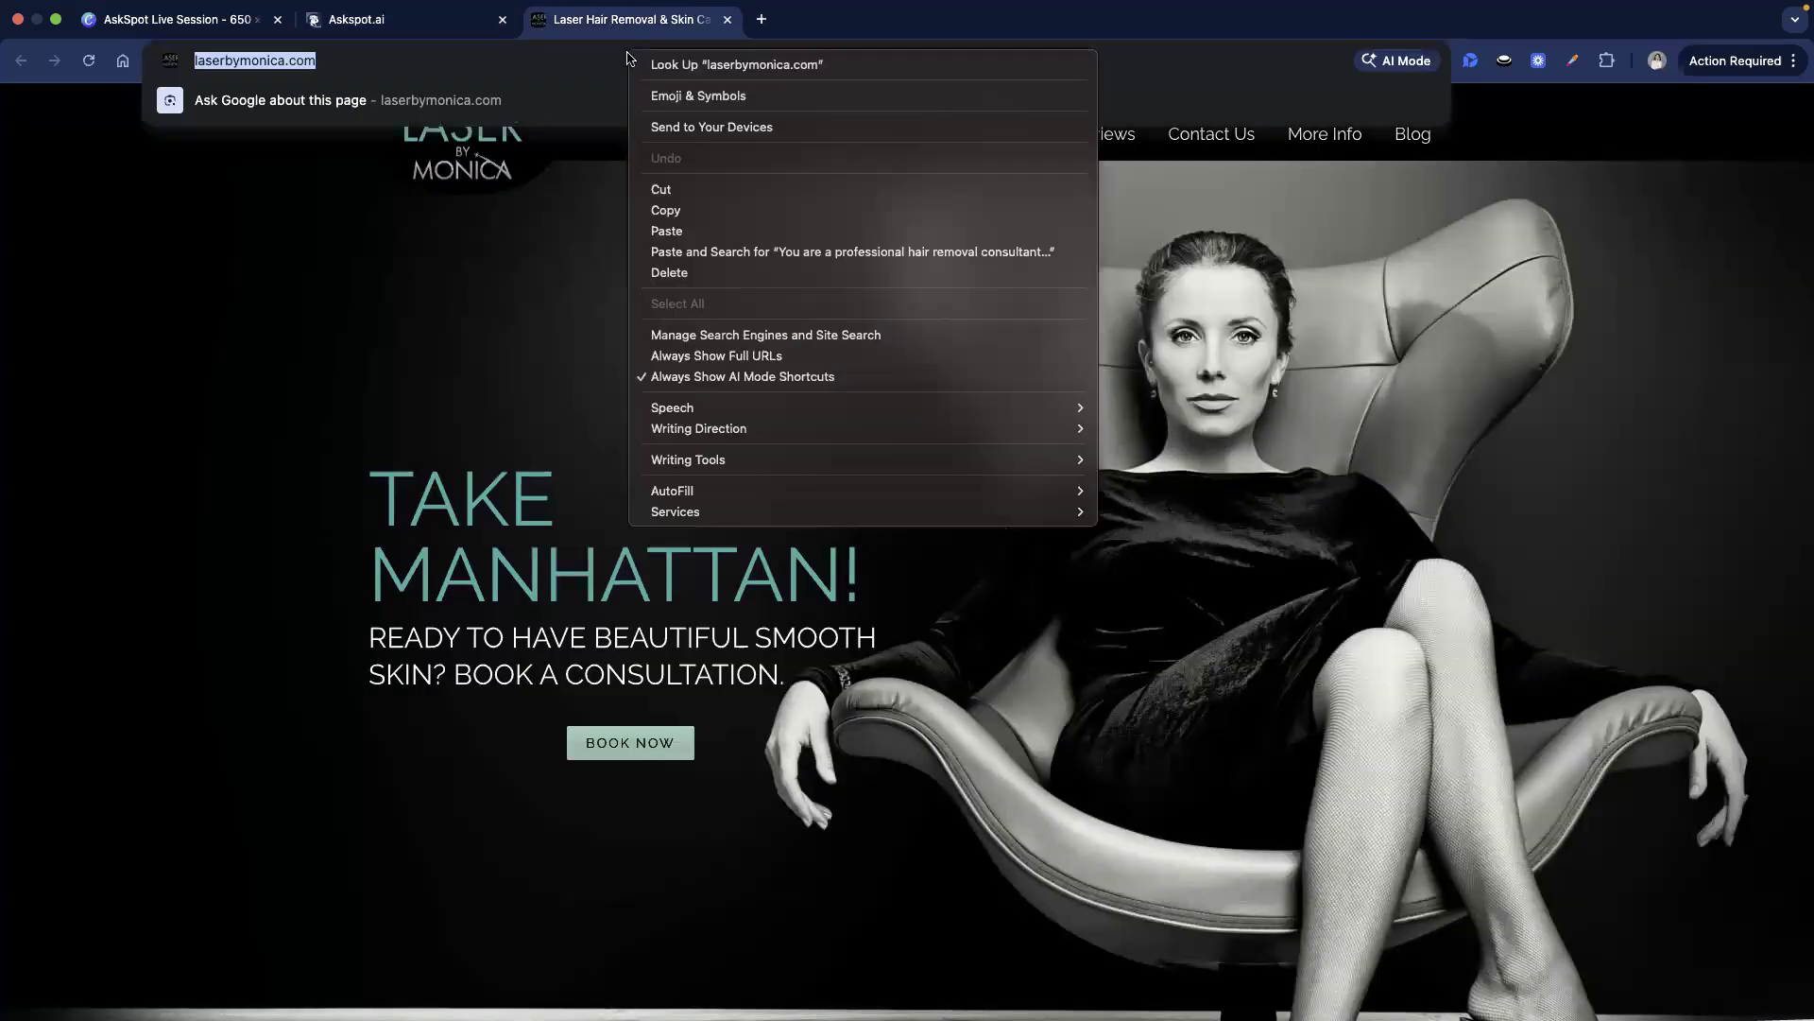
pyautogui.click(730, 211)
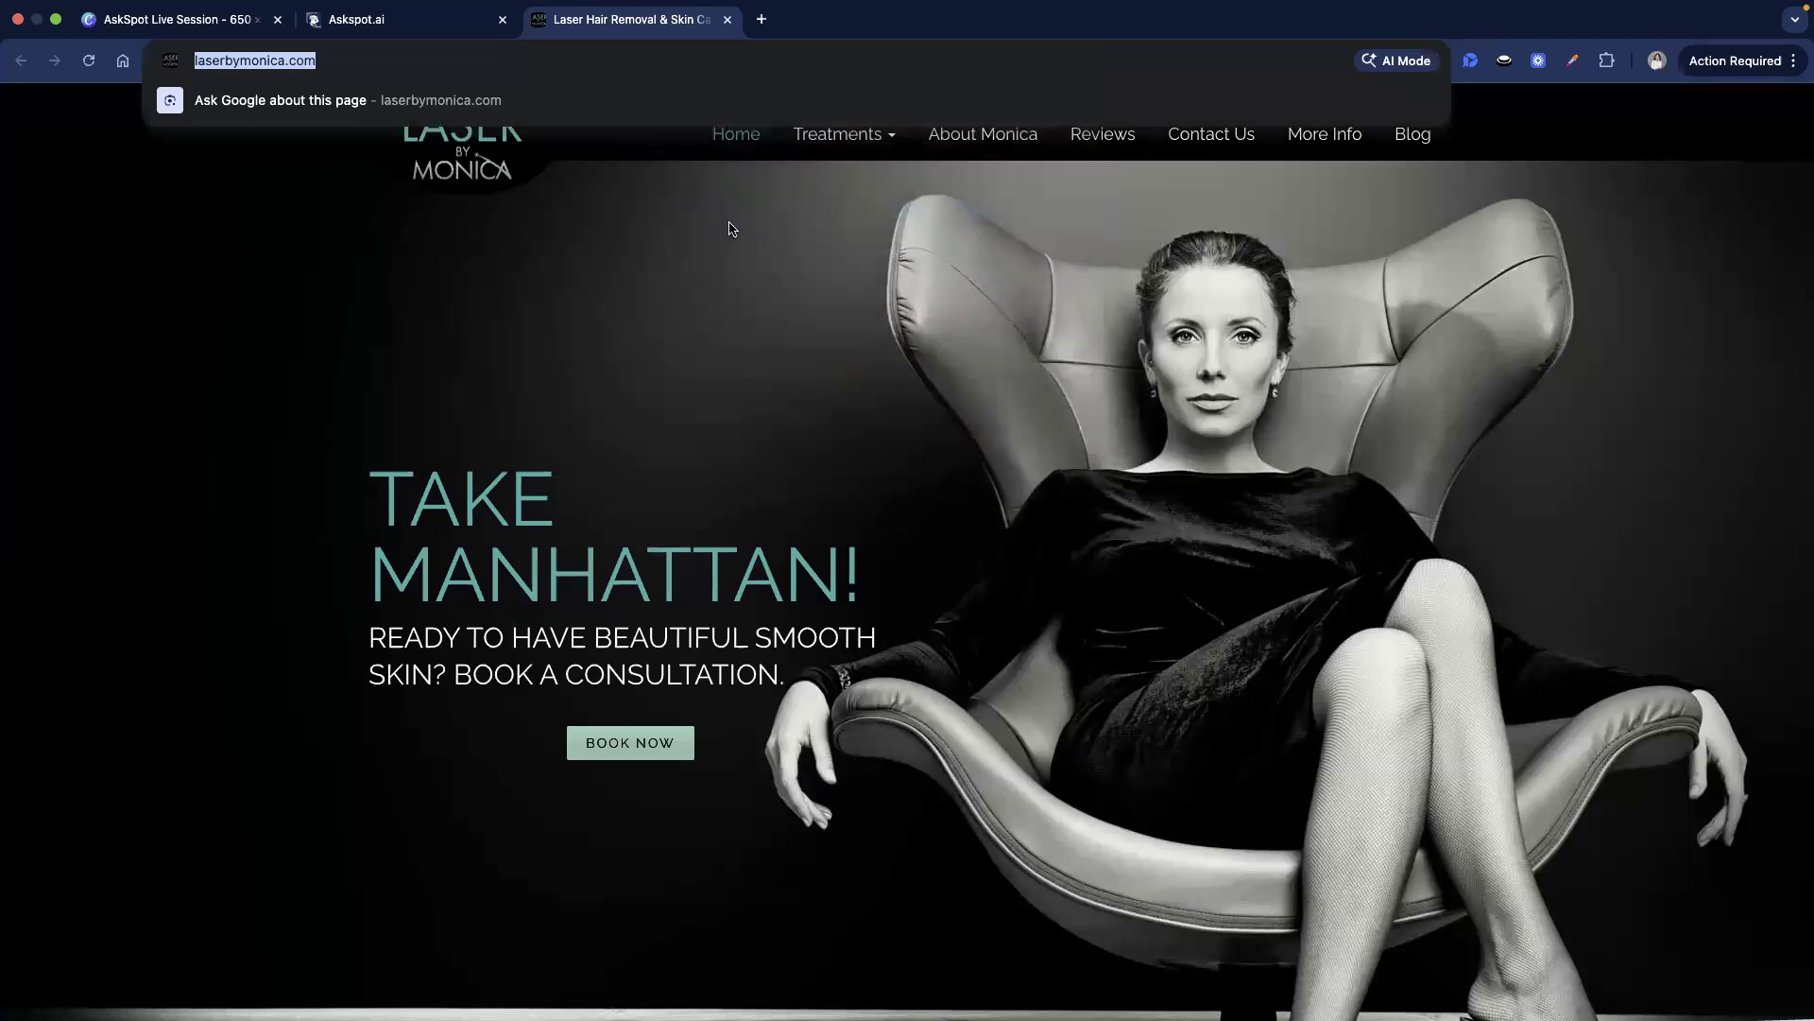
pyautogui.click(437, 23)
pyautogui.click(832, 416)
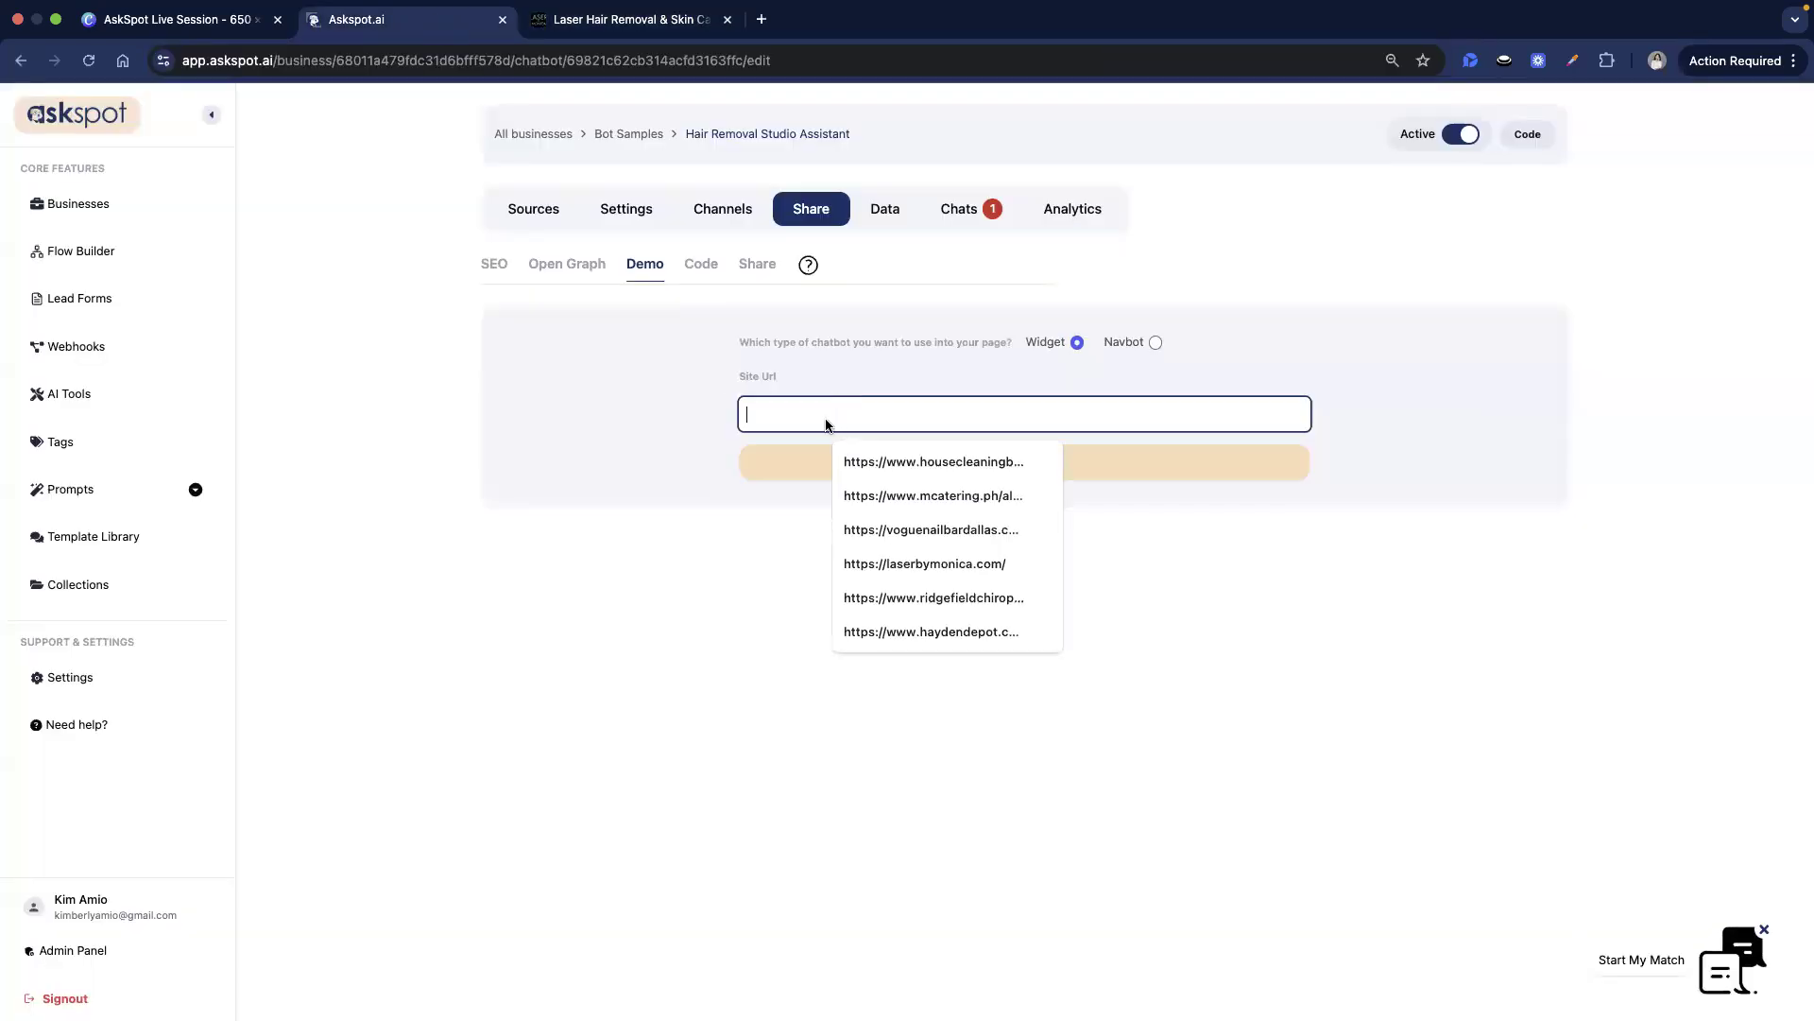
pyautogui.rightClick(828, 418)
pyautogui.click(916, 587)
pyautogui.click(1007, 574)
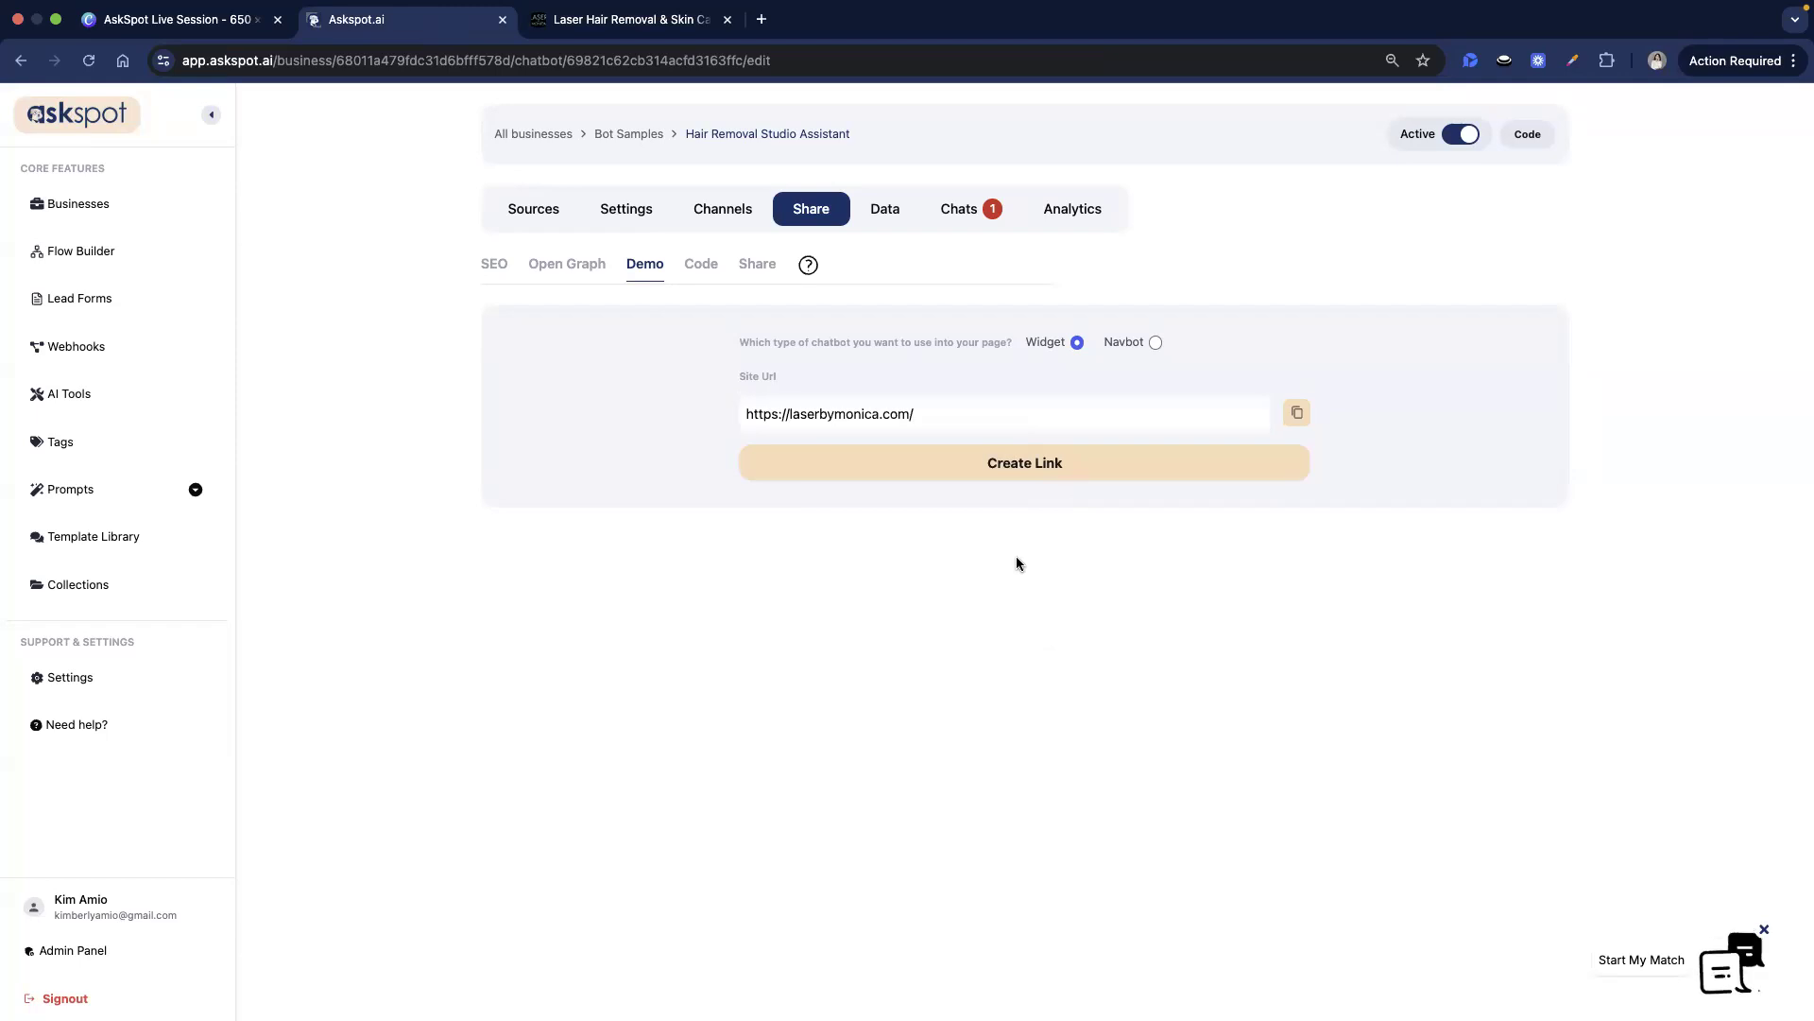
pyautogui.click(1040, 463)
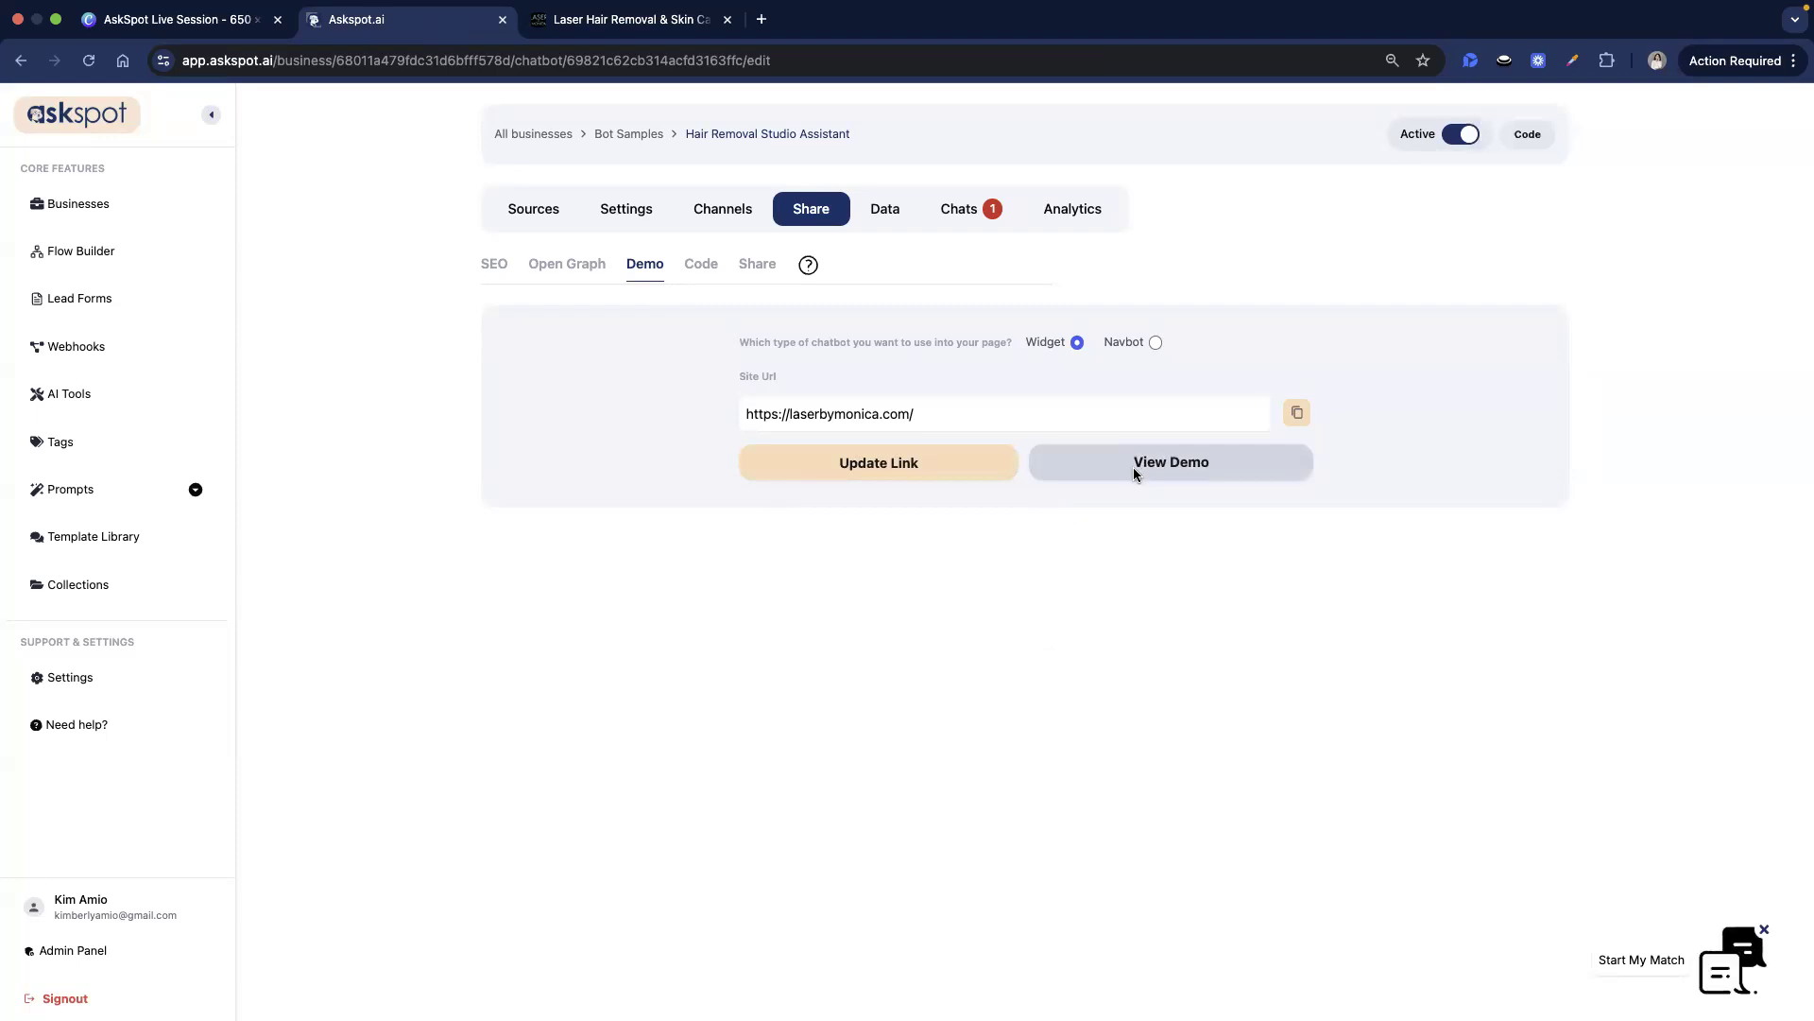
# View the demo page with the chatbot widget open and examine how it sits over the website
pyautogui.click(1134, 469)
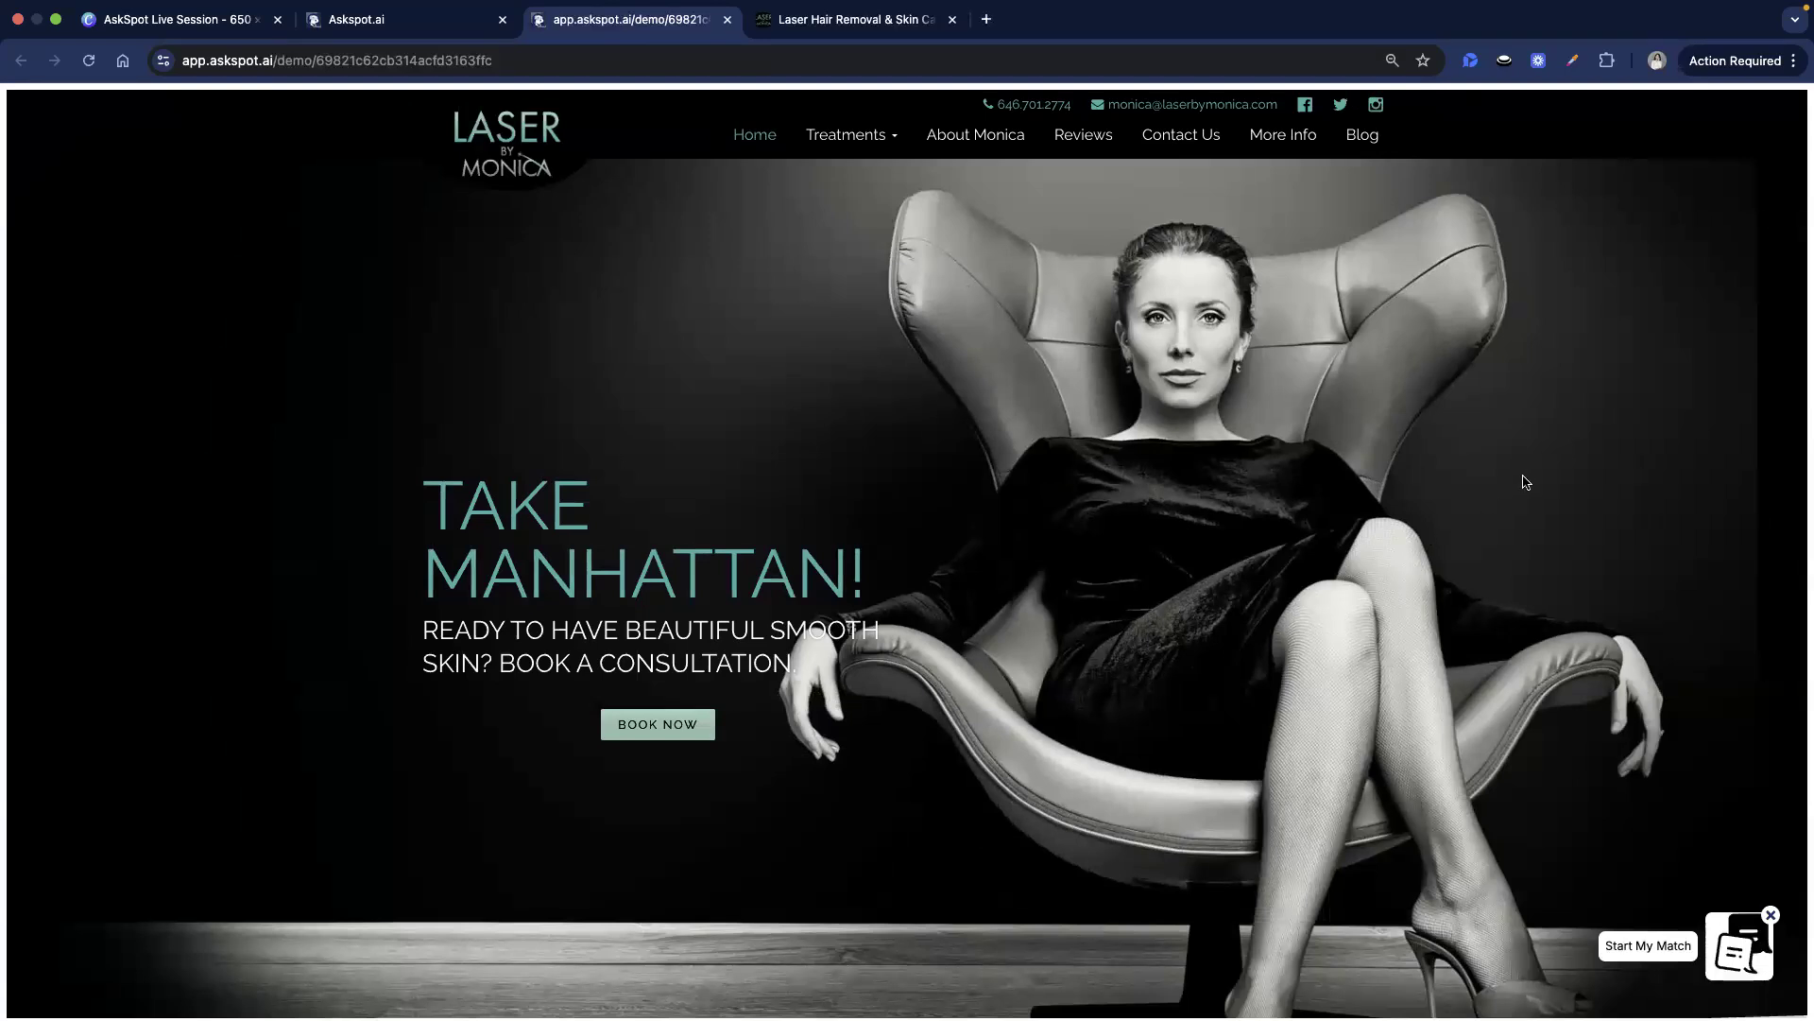
pyautogui.scroll(-5, 1603, 695)
pyautogui.scroll(-12, 1603, 694)
pyautogui.scroll(17, 1680, 807)
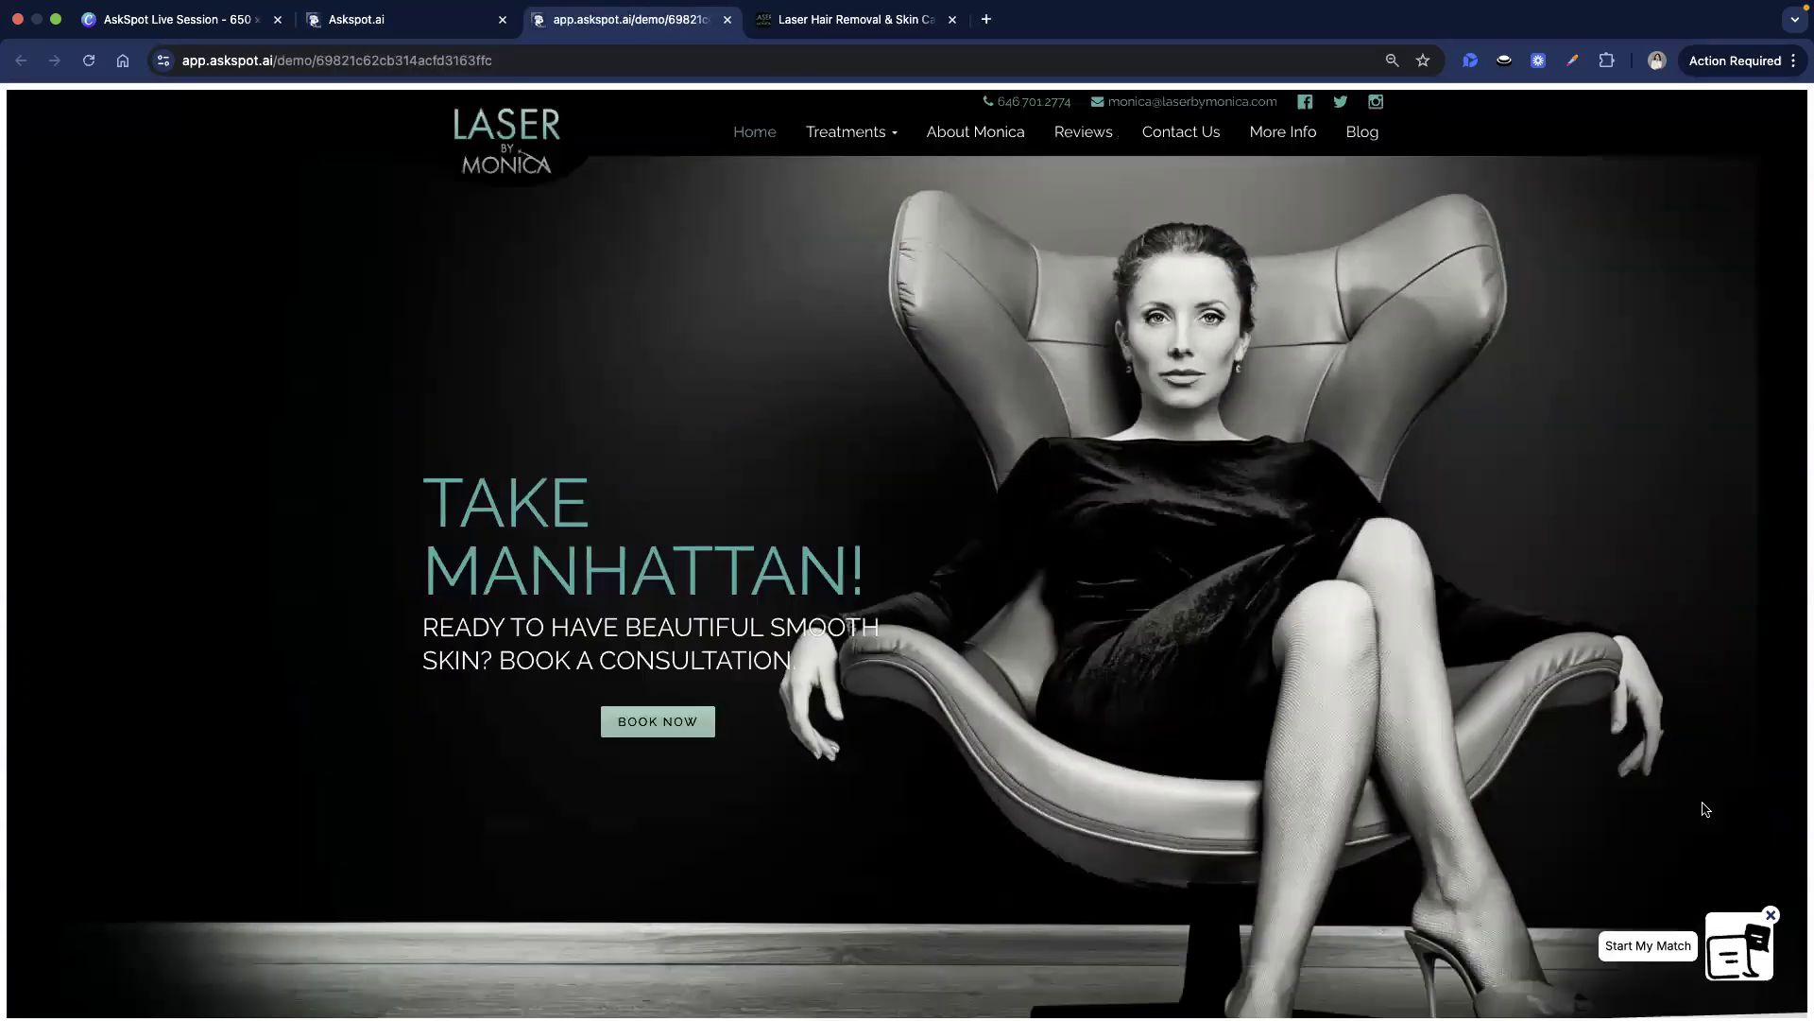
pyautogui.click(1756, 963)
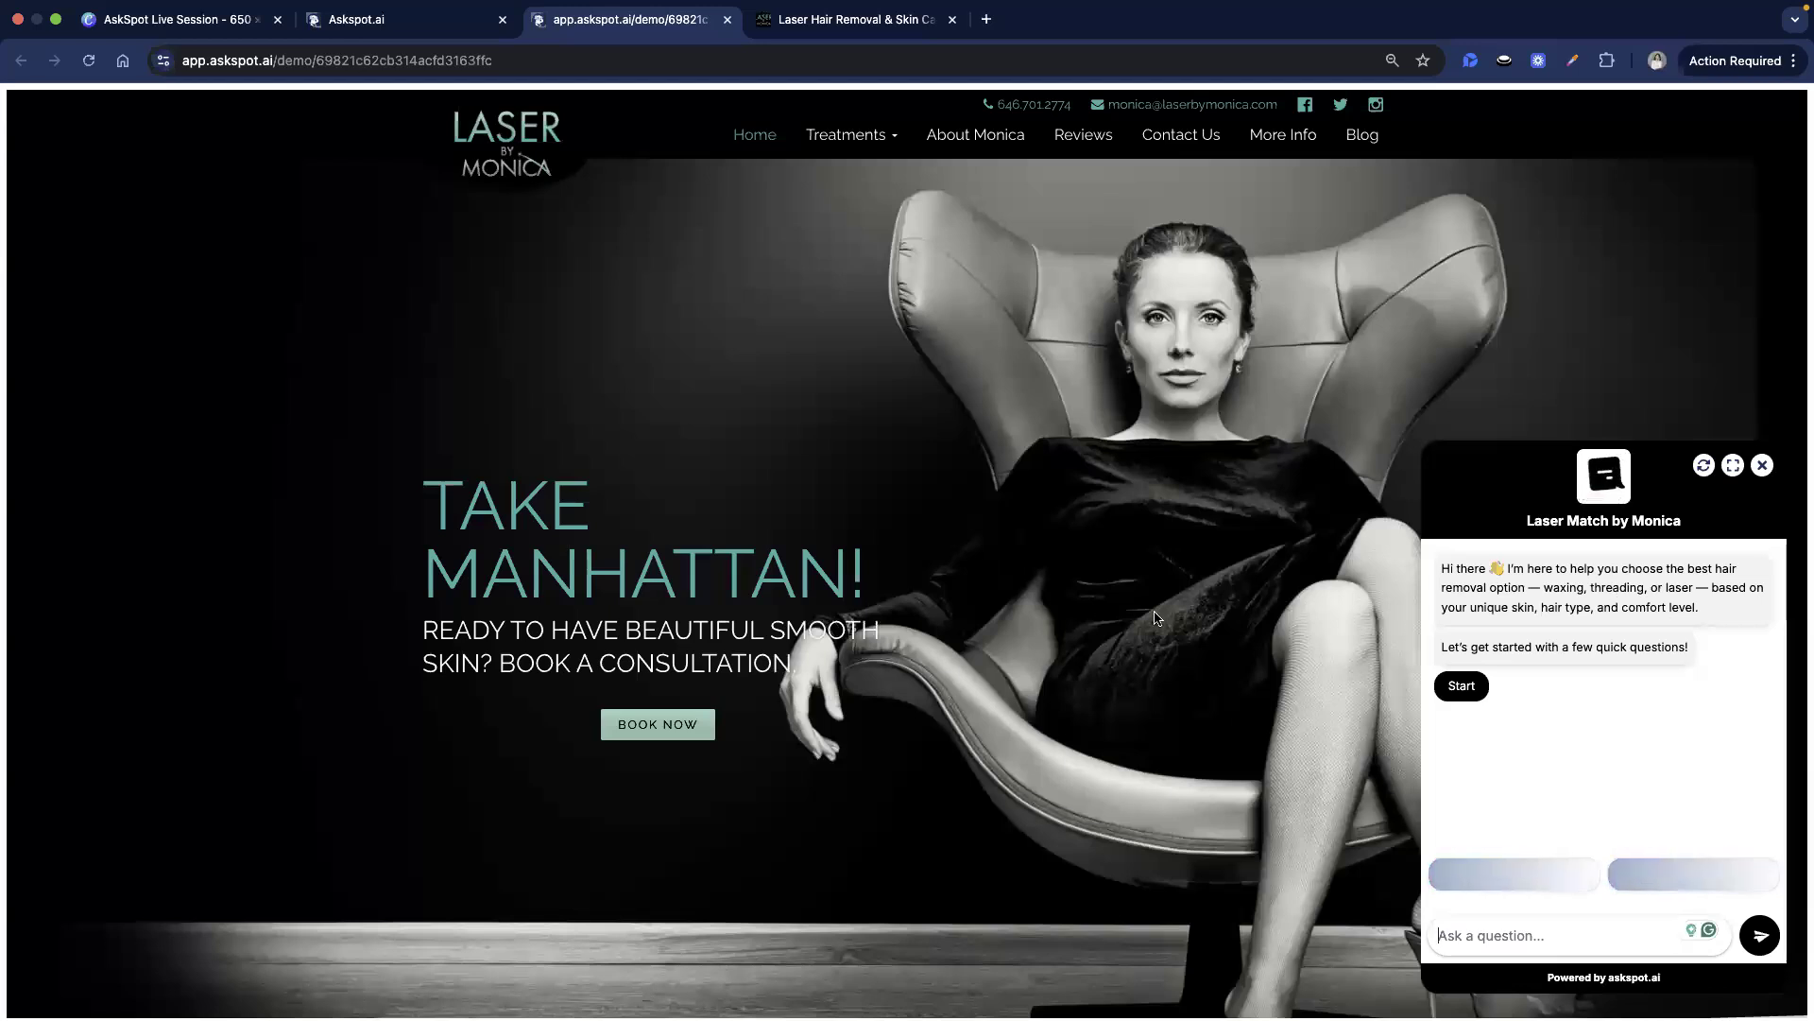
pyautogui.scroll(-5, 1346, 524)
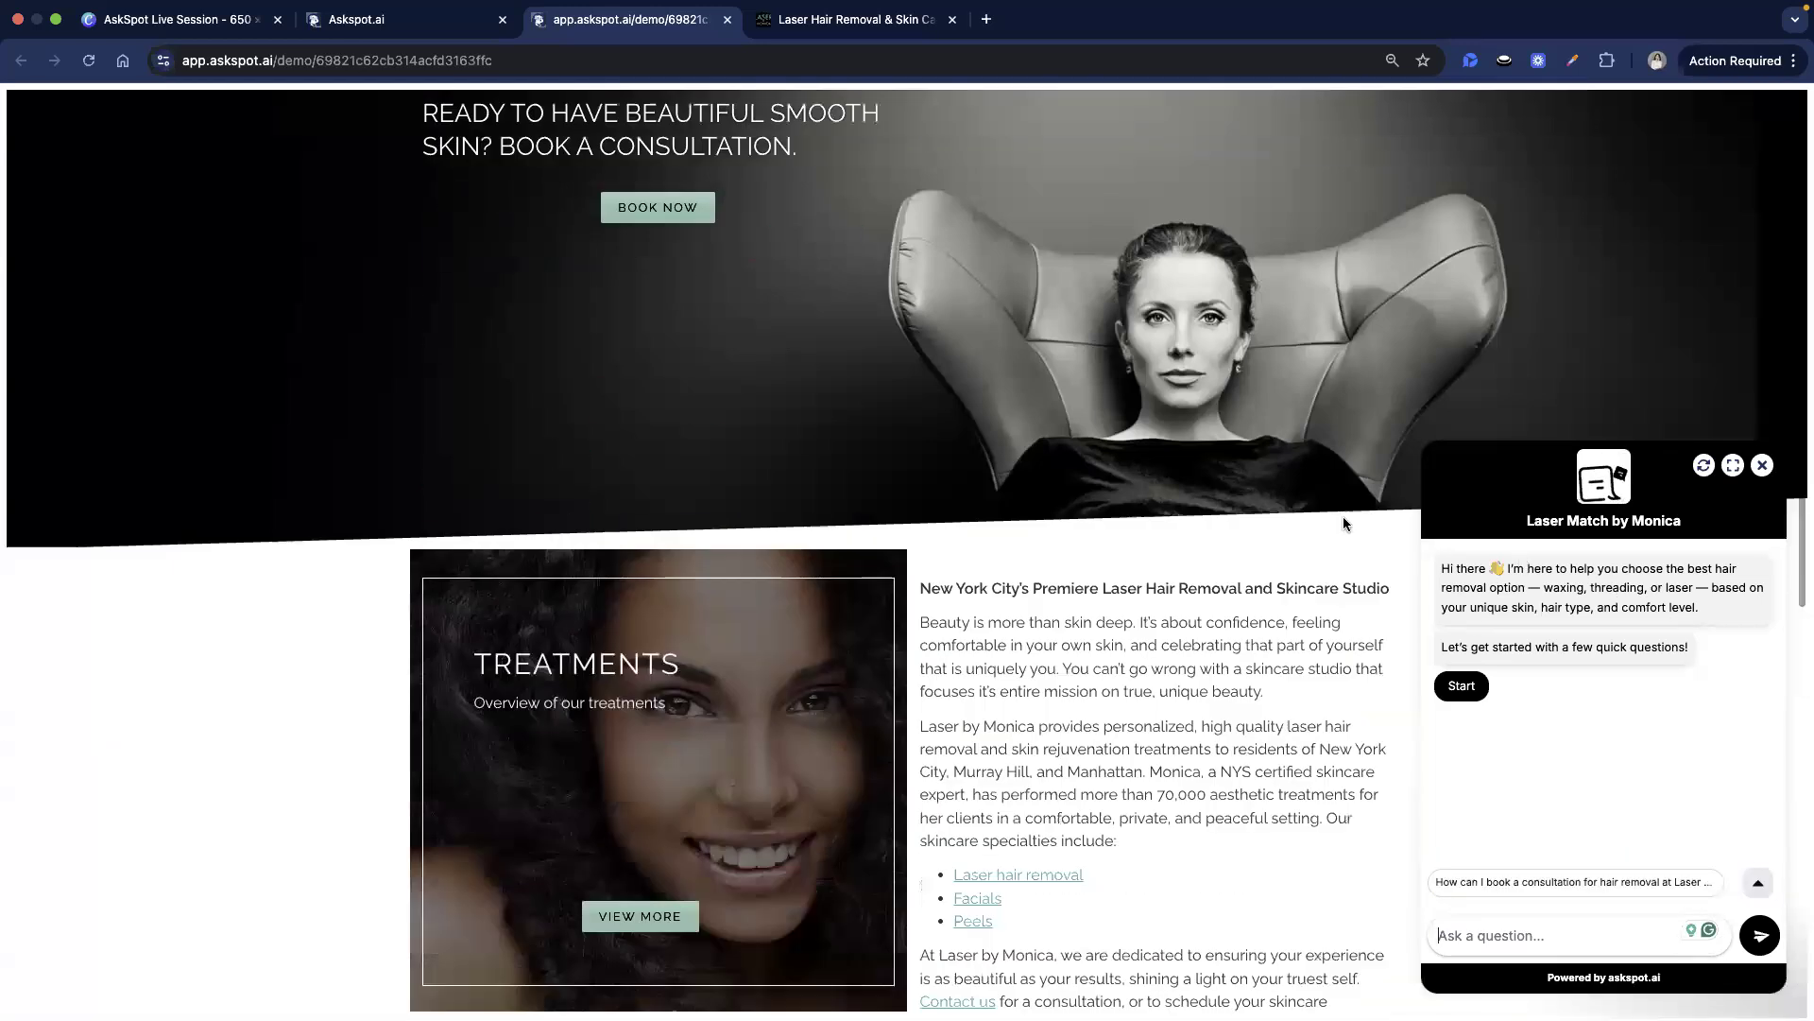
pyautogui.scroll(5, 1342, 567)
pyautogui.scroll(-3, 1341, 640)
pyautogui.scroll(3, 1341, 641)
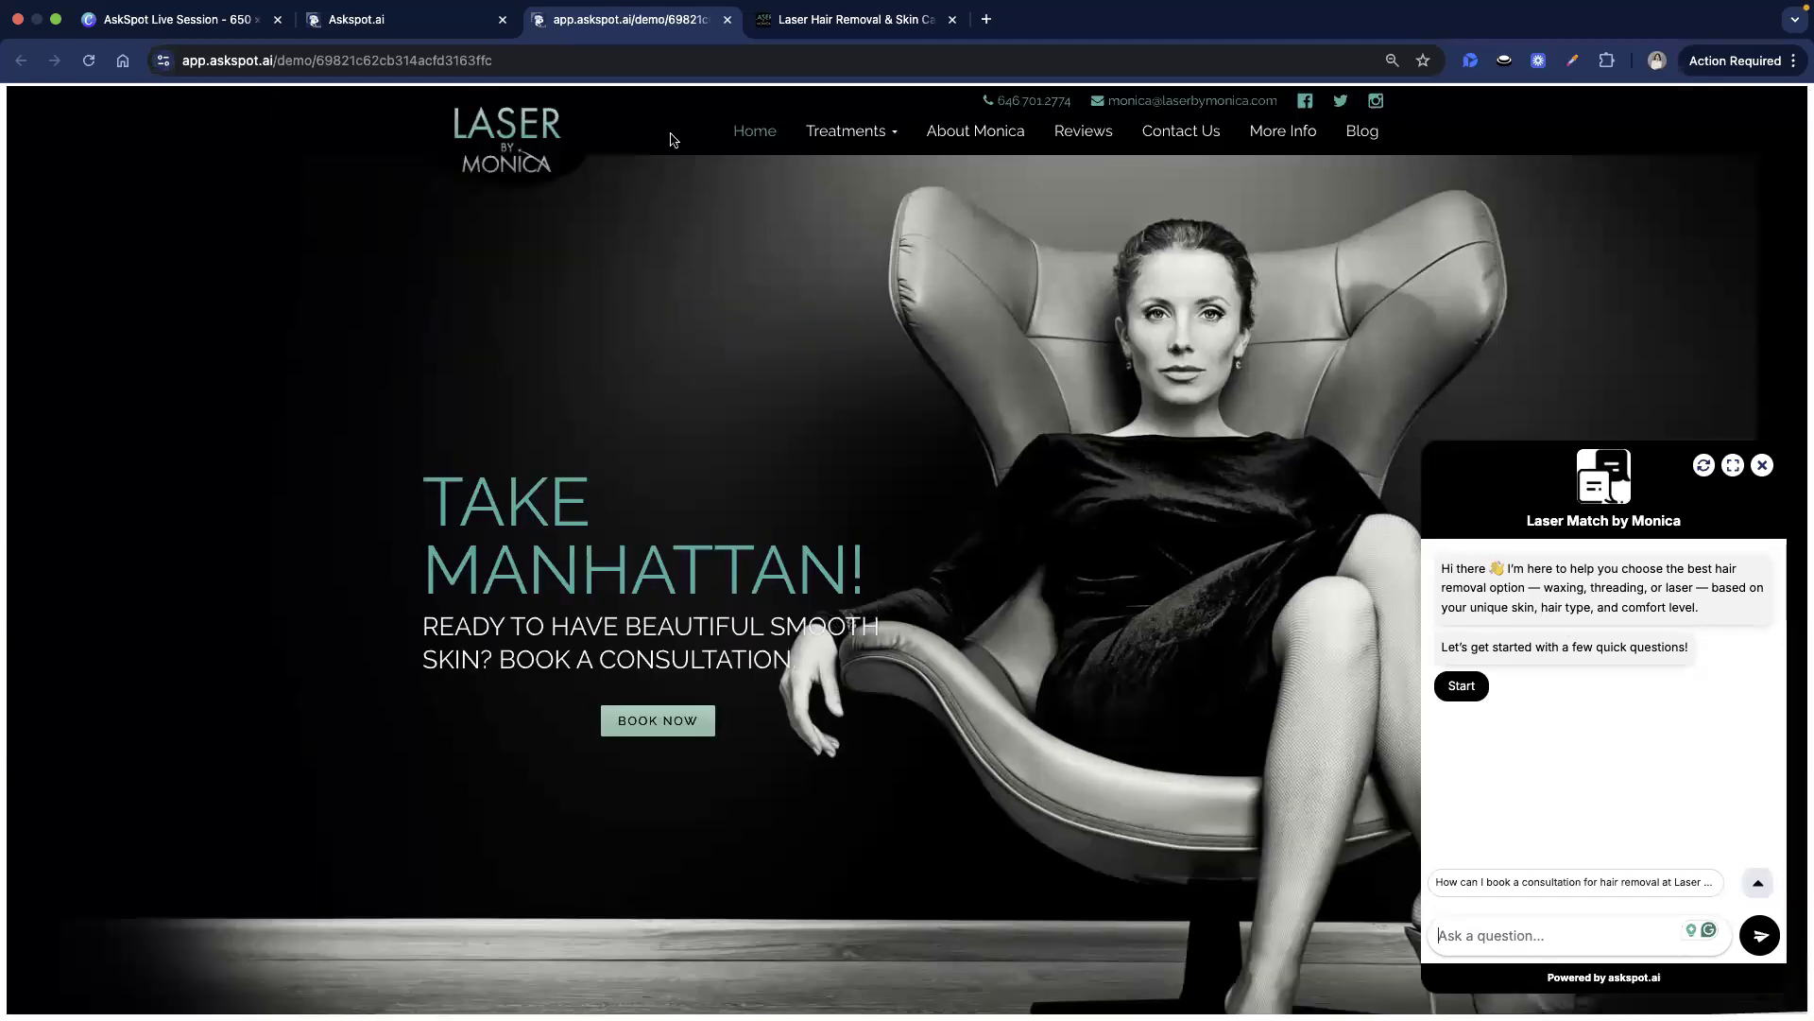
# Set the chatbot size to large in the widget customization and save the changes
pyautogui.click(416, 21)
pyautogui.click(626, 209)
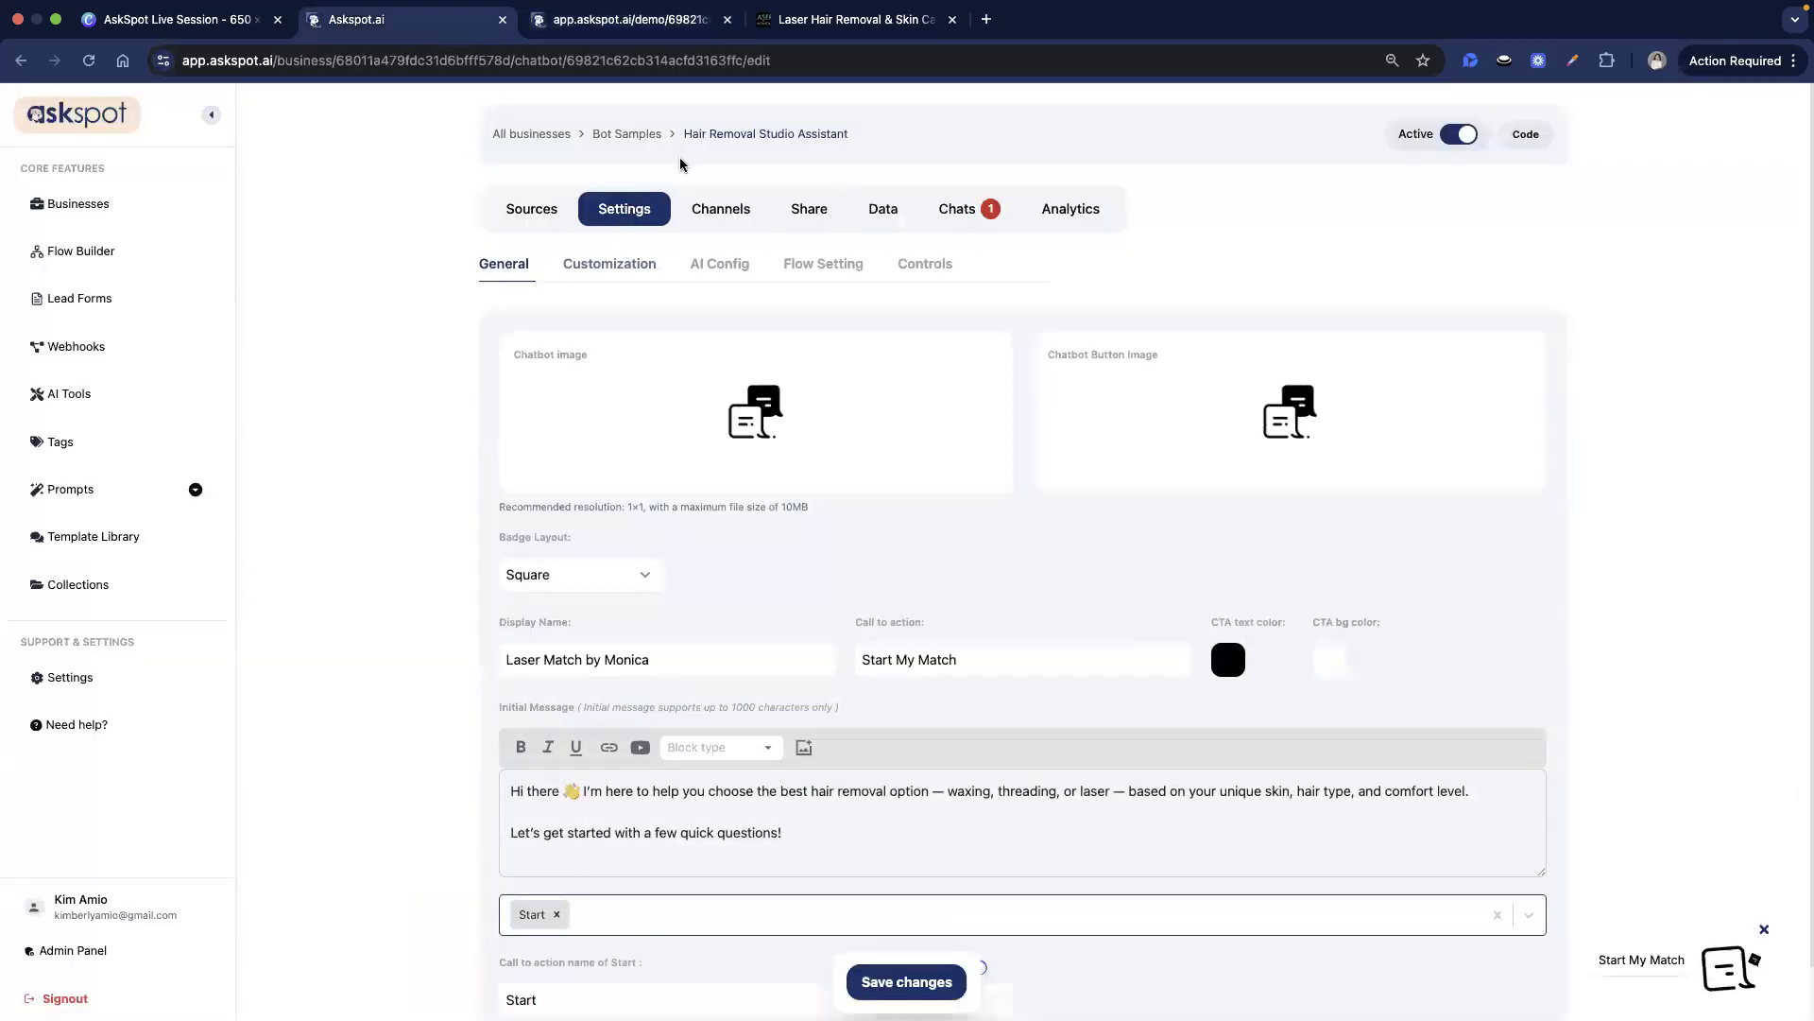
pyautogui.click(609, 264)
pyautogui.click(728, 454)
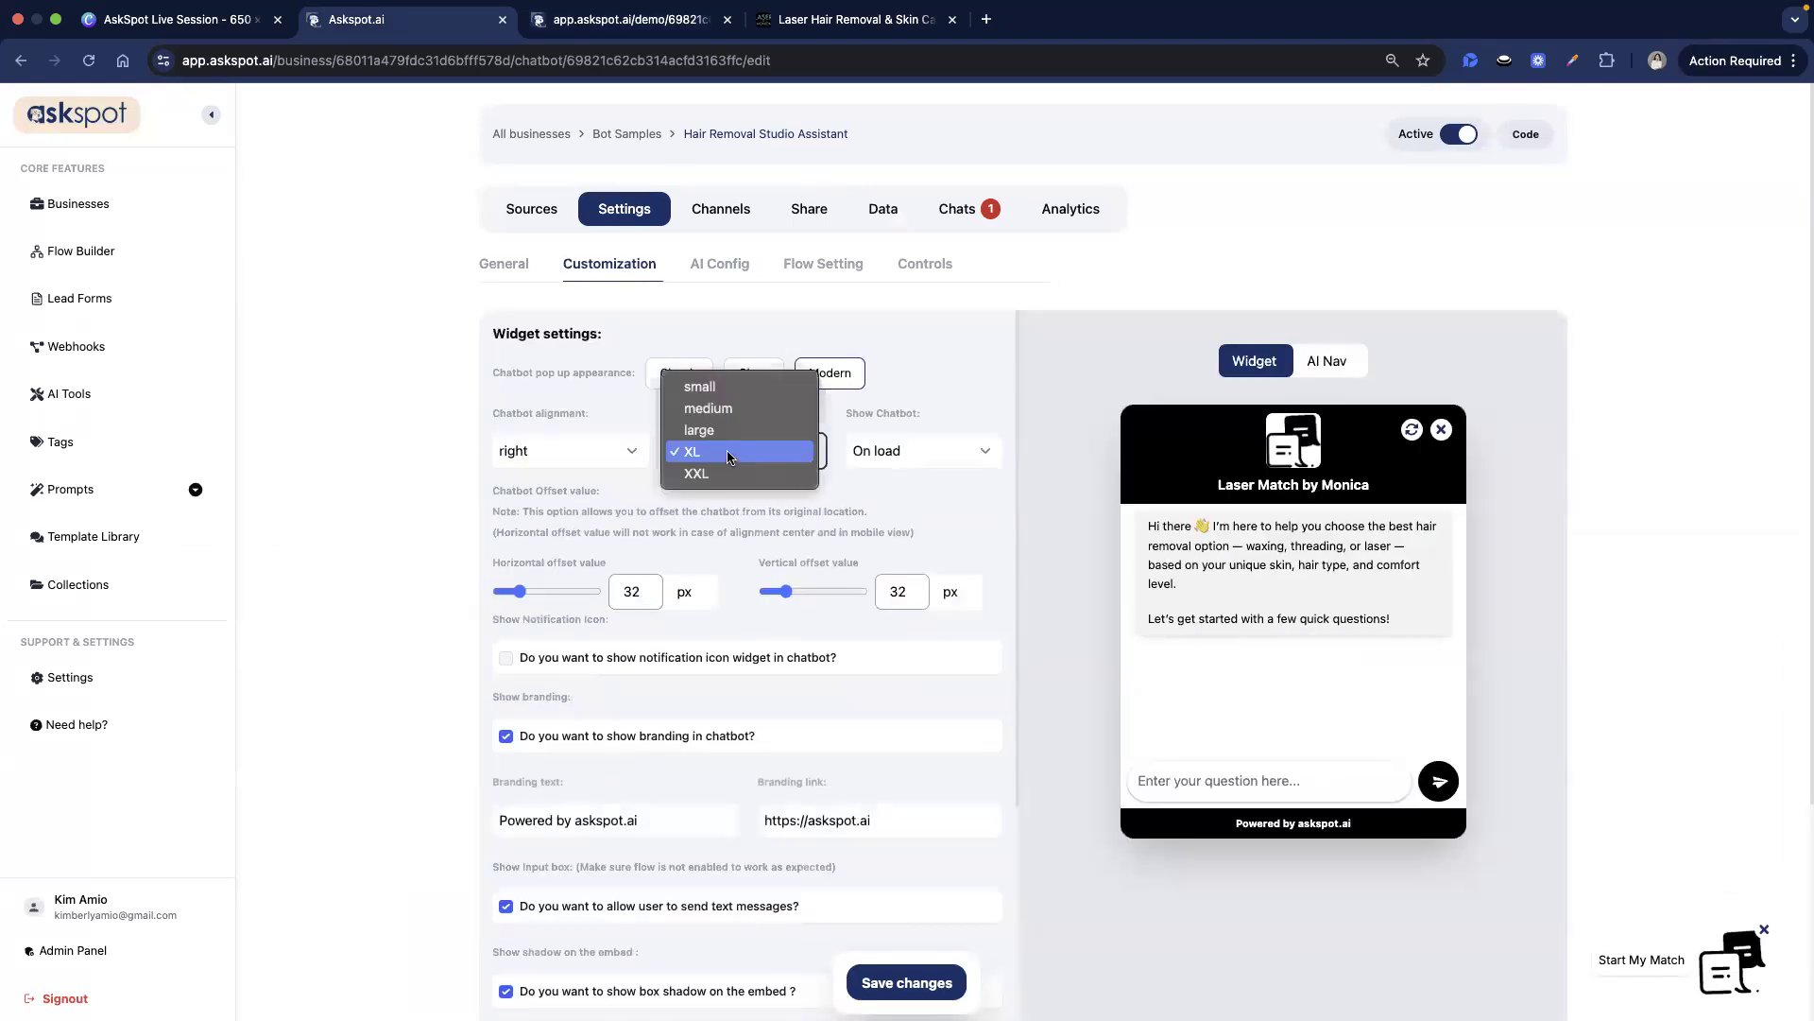
pyautogui.click(725, 430)
pyautogui.click(906, 982)
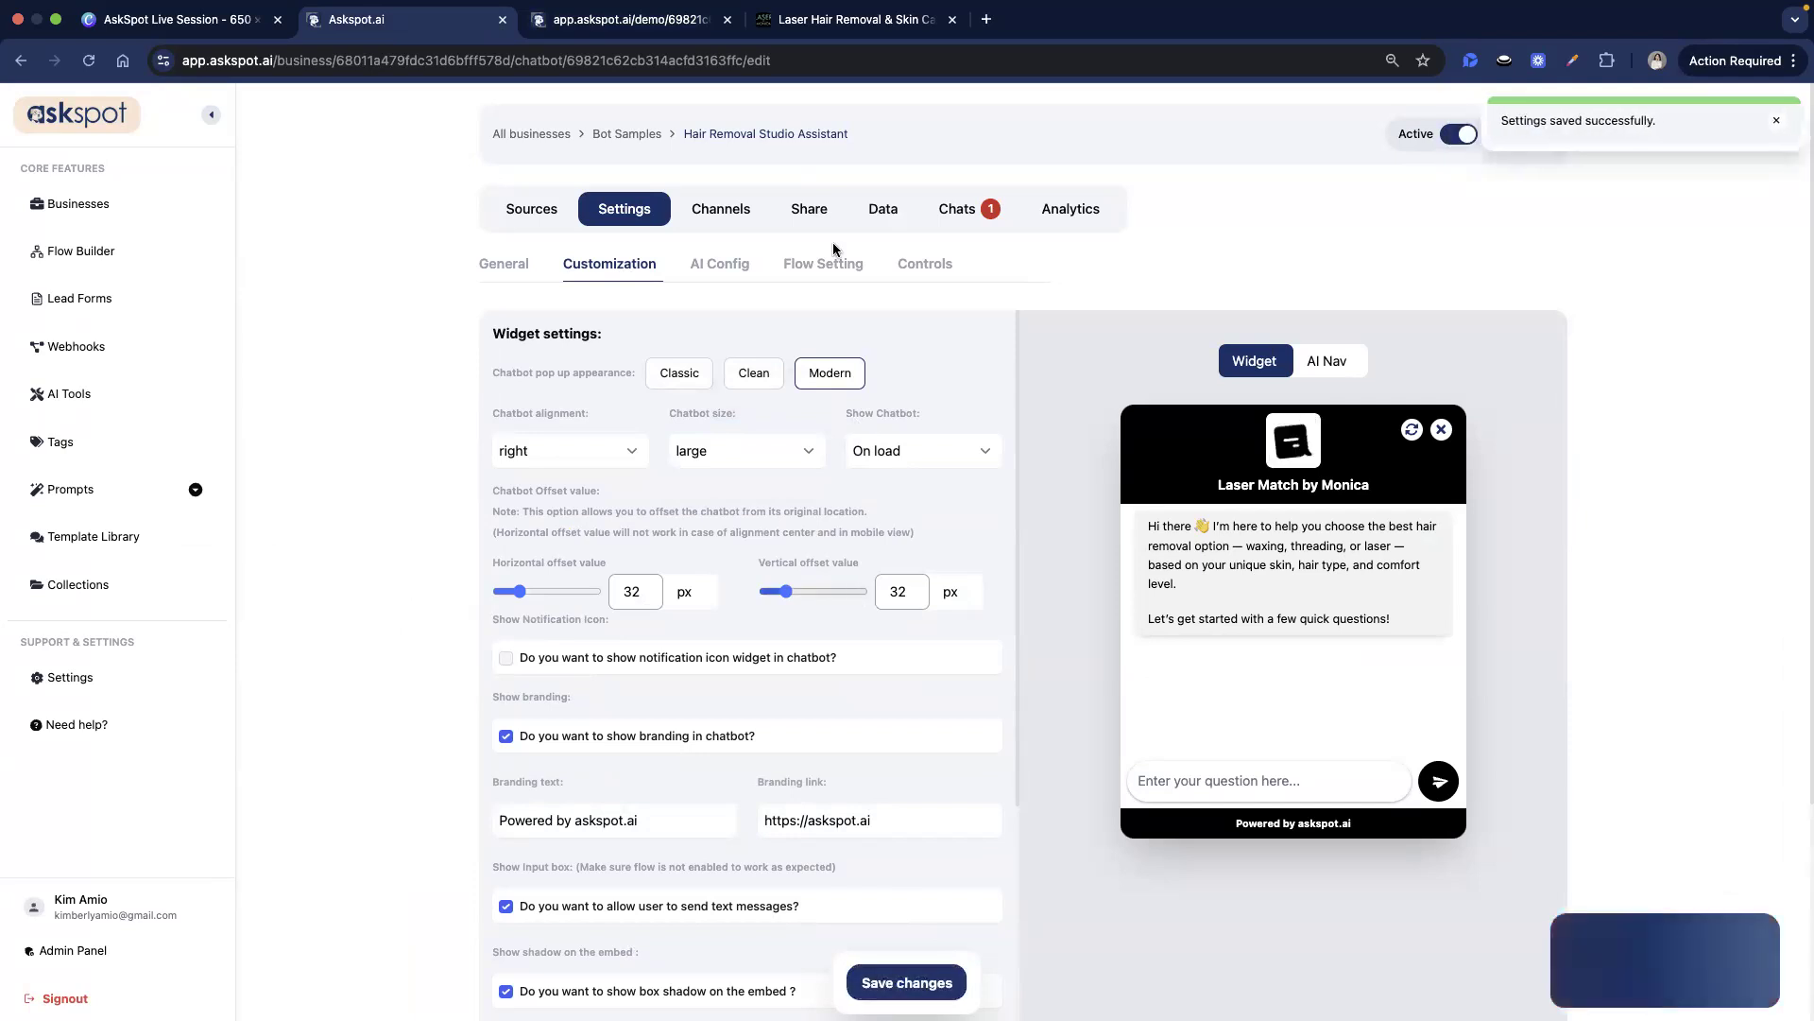
# Reload the demo page, then close and reopen the chatbot widget to check its size
pyautogui.click(624, 18)
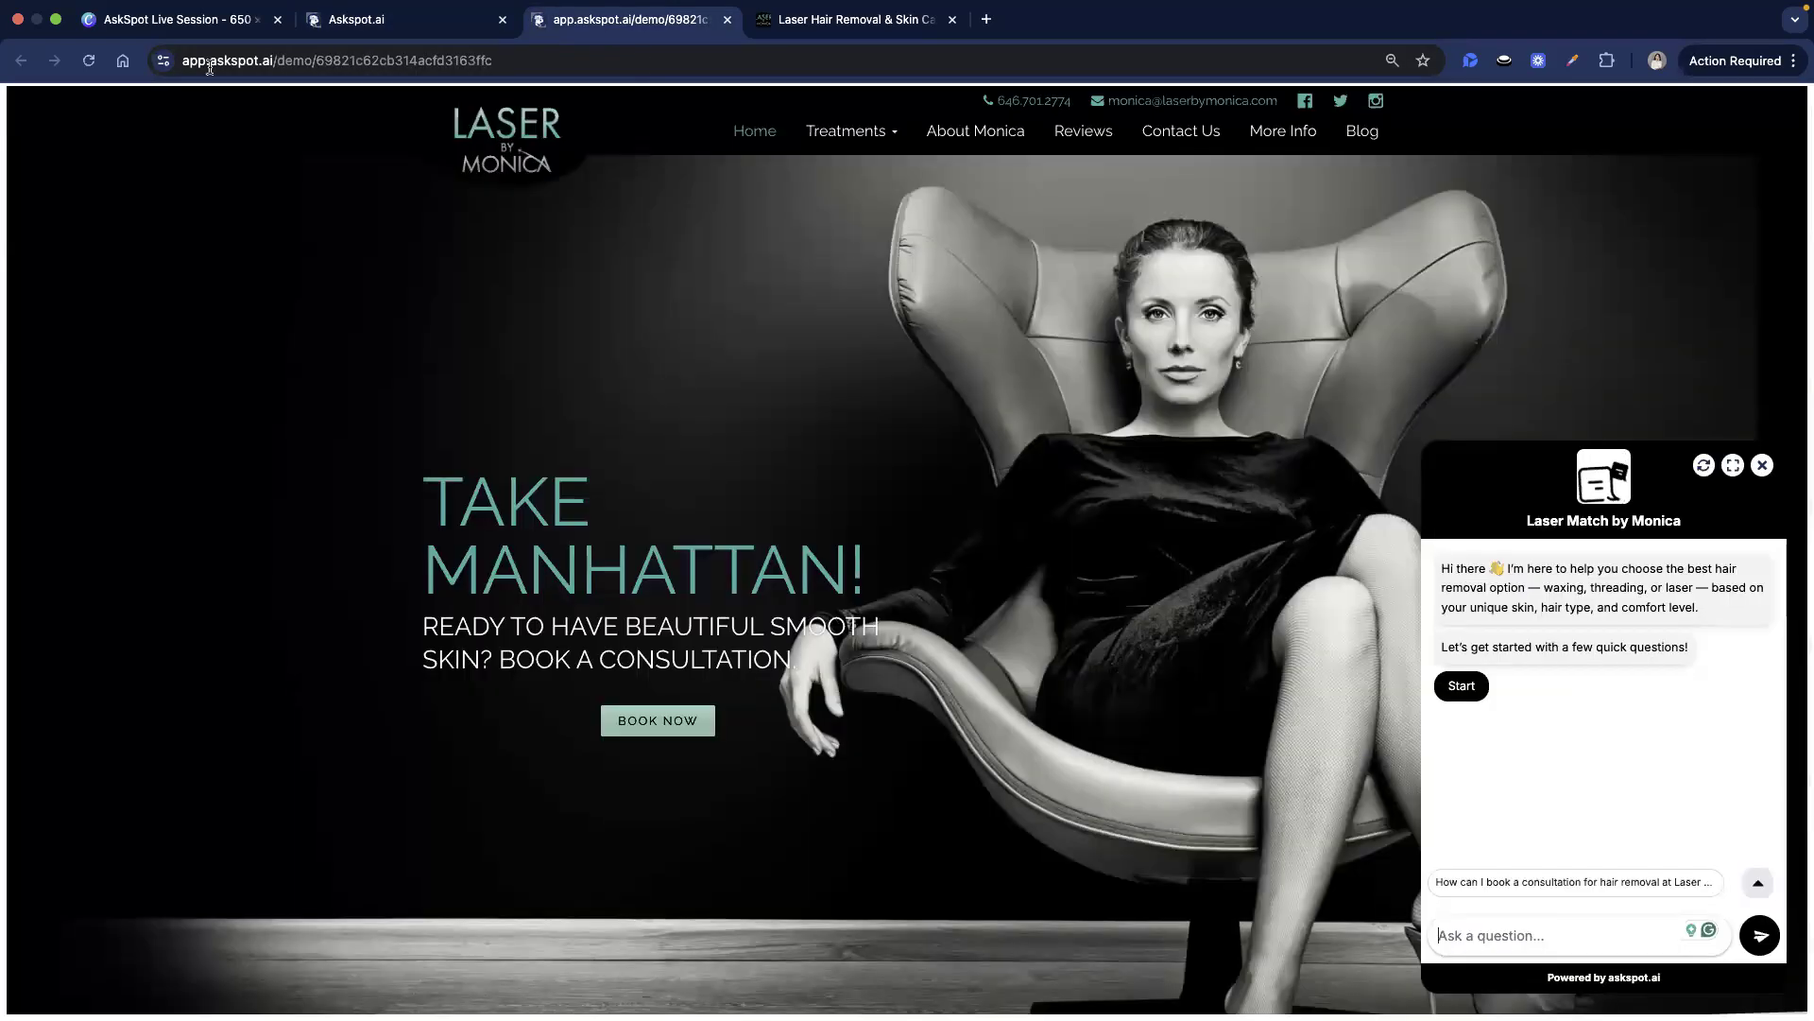
pyautogui.click(89, 61)
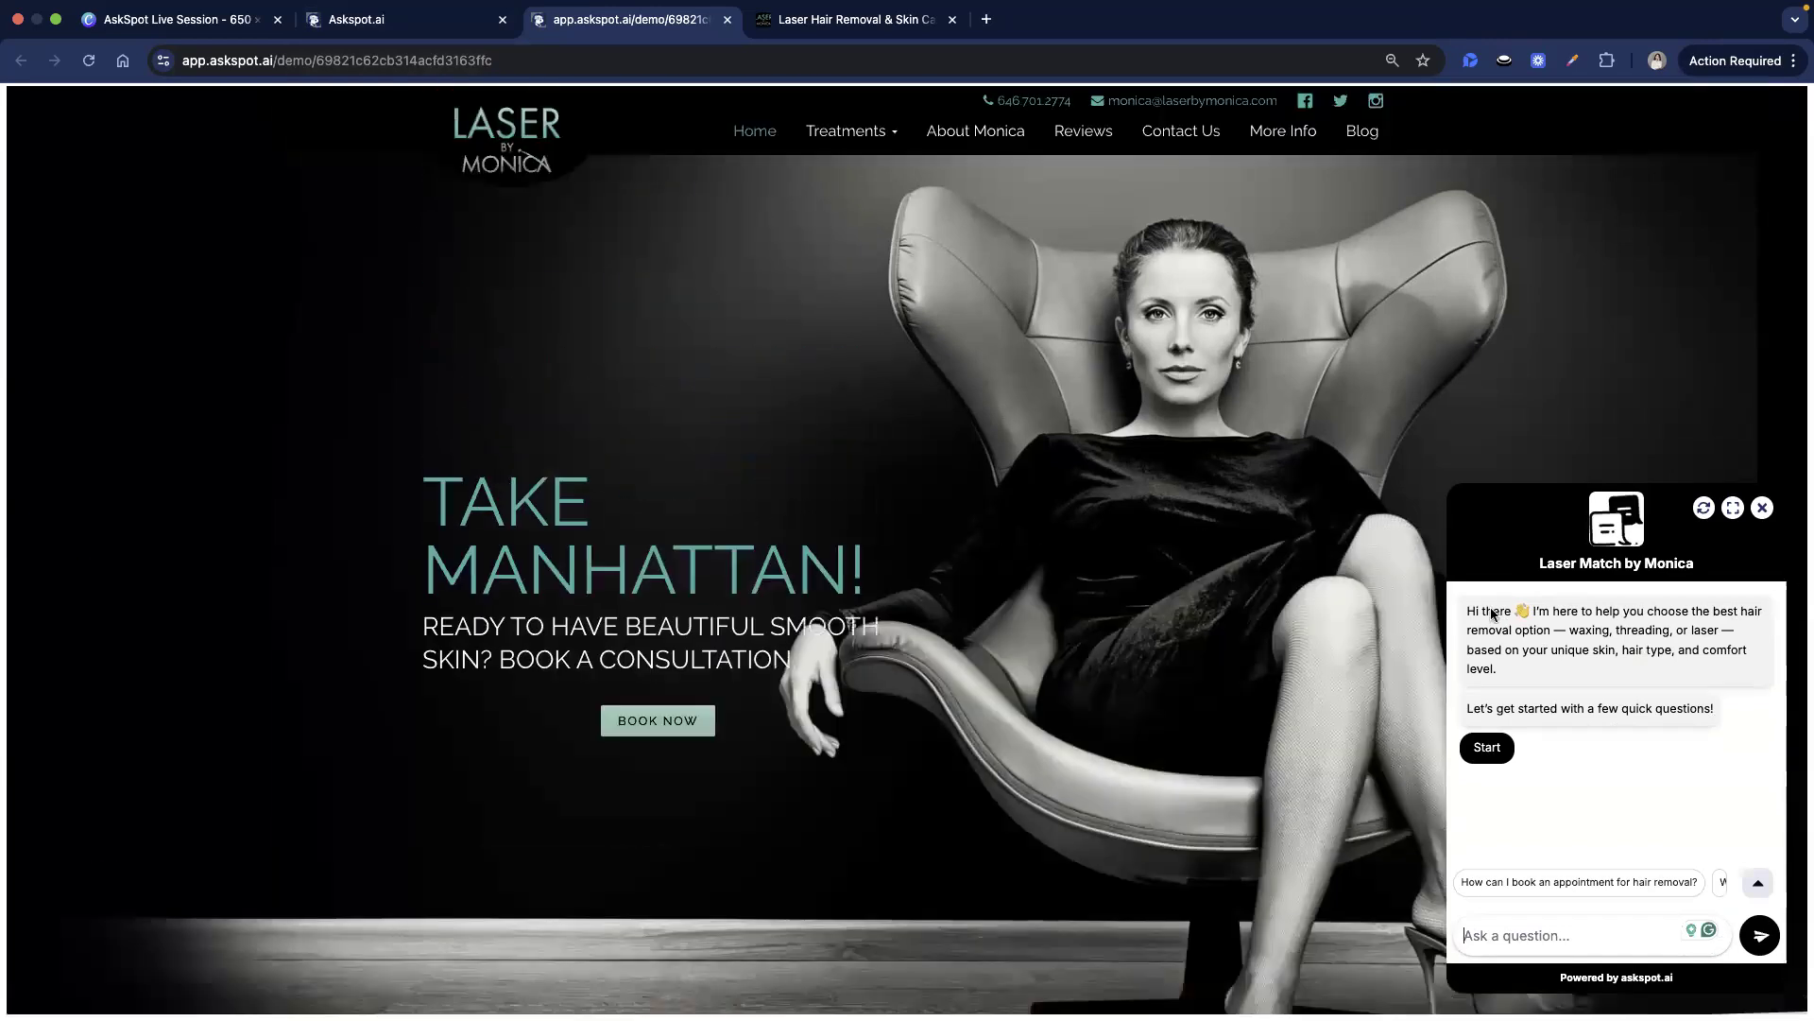
pyautogui.click(1763, 507)
pyautogui.click(1742, 945)
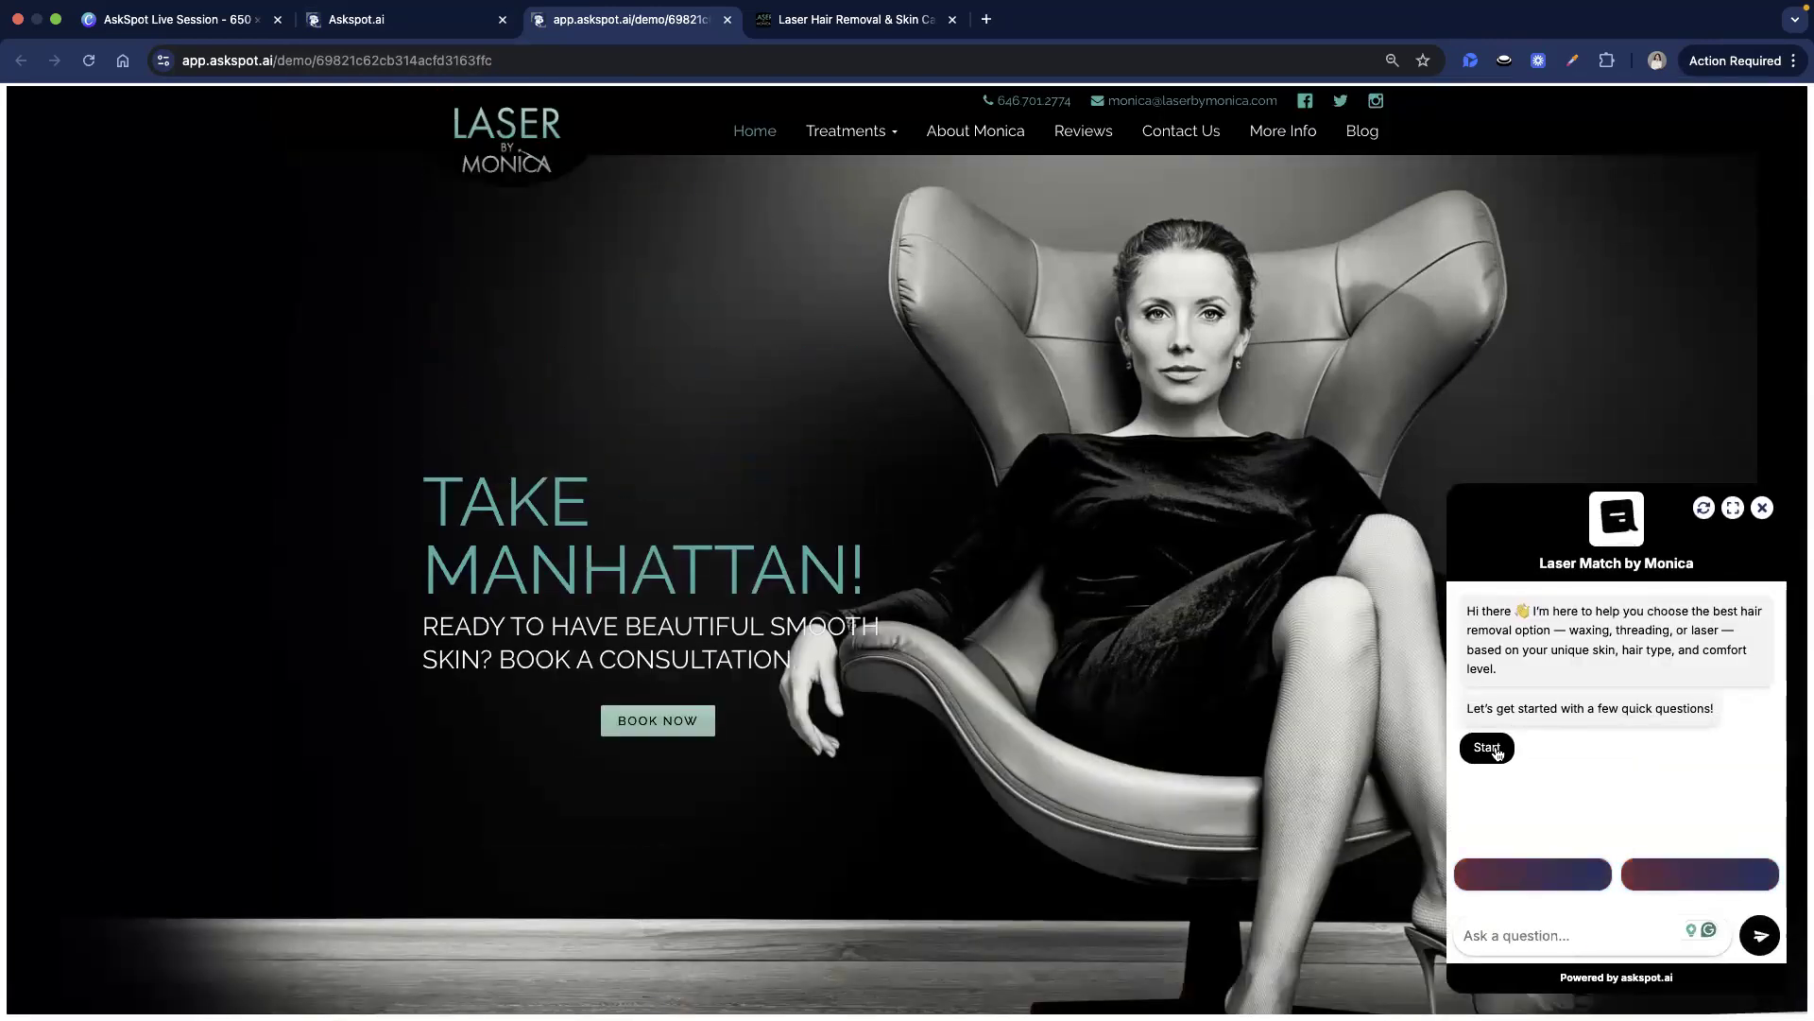
# Start the chatbot's questionnaire on the demo page and answer the body area question with "underarms"
pyautogui.click(1497, 752)
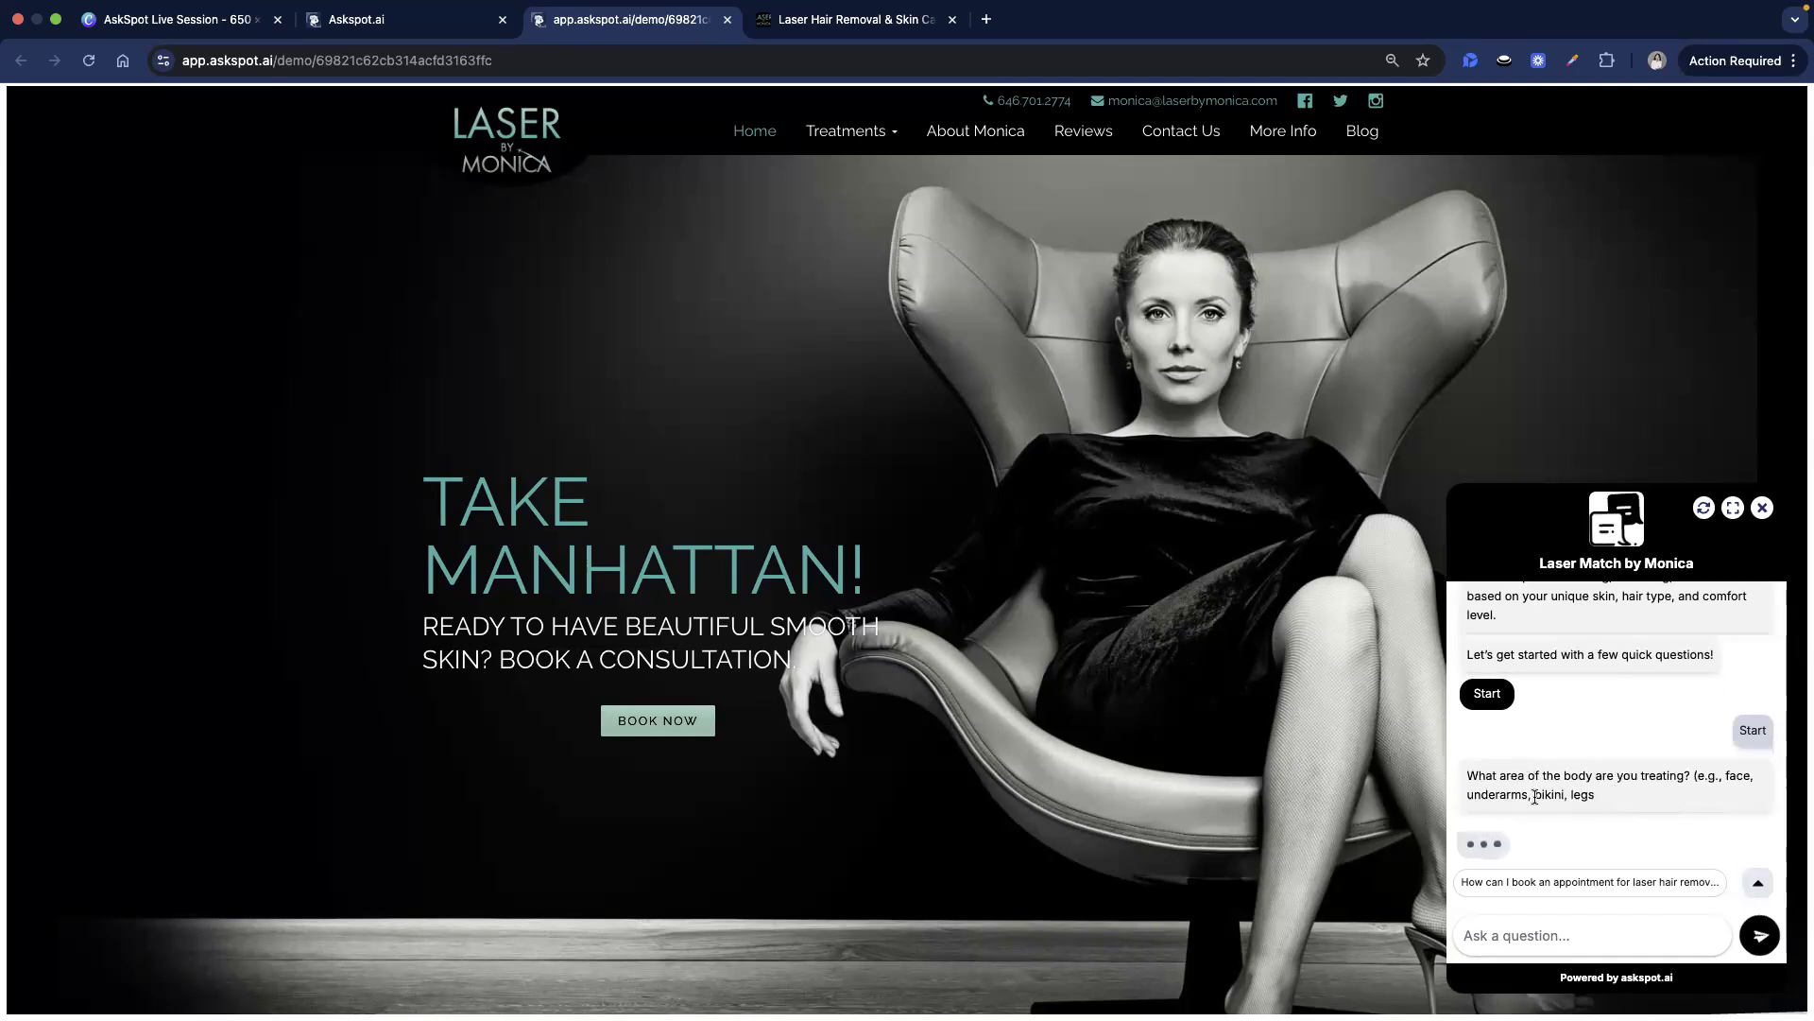
pyautogui.rightClick(1501, 801)
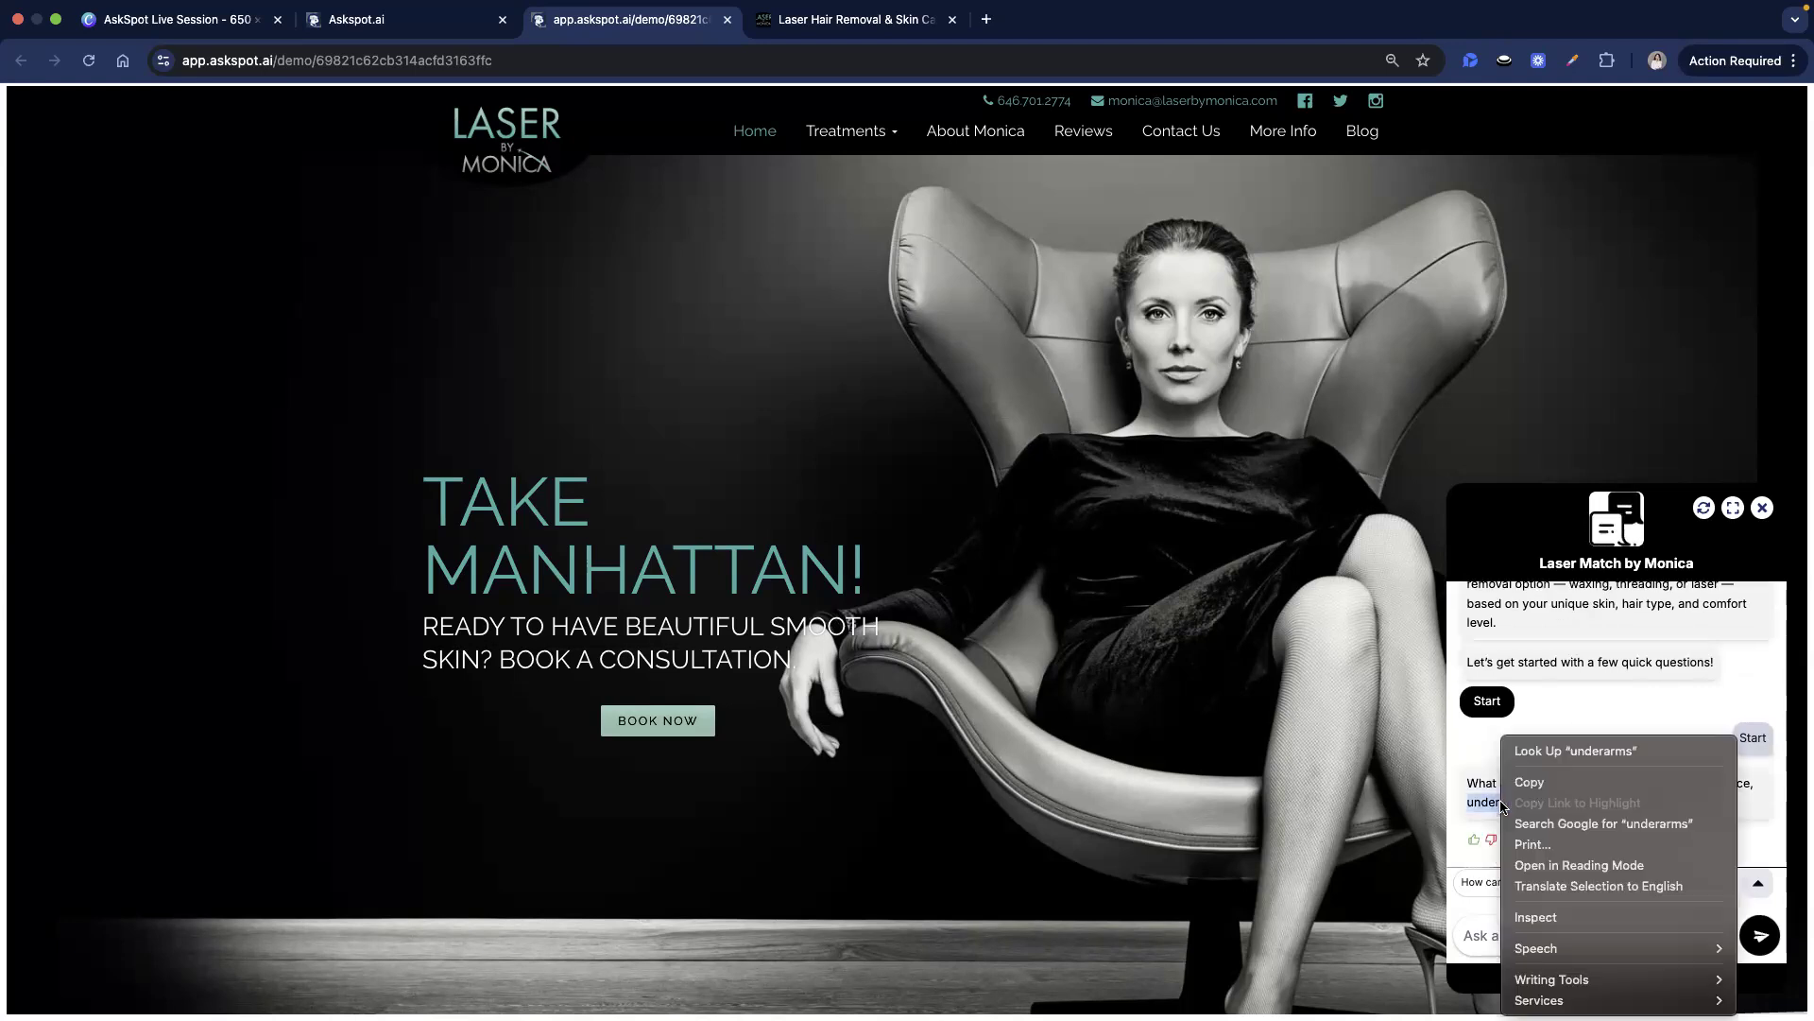
pyautogui.click(1533, 782)
pyautogui.click(1527, 935)
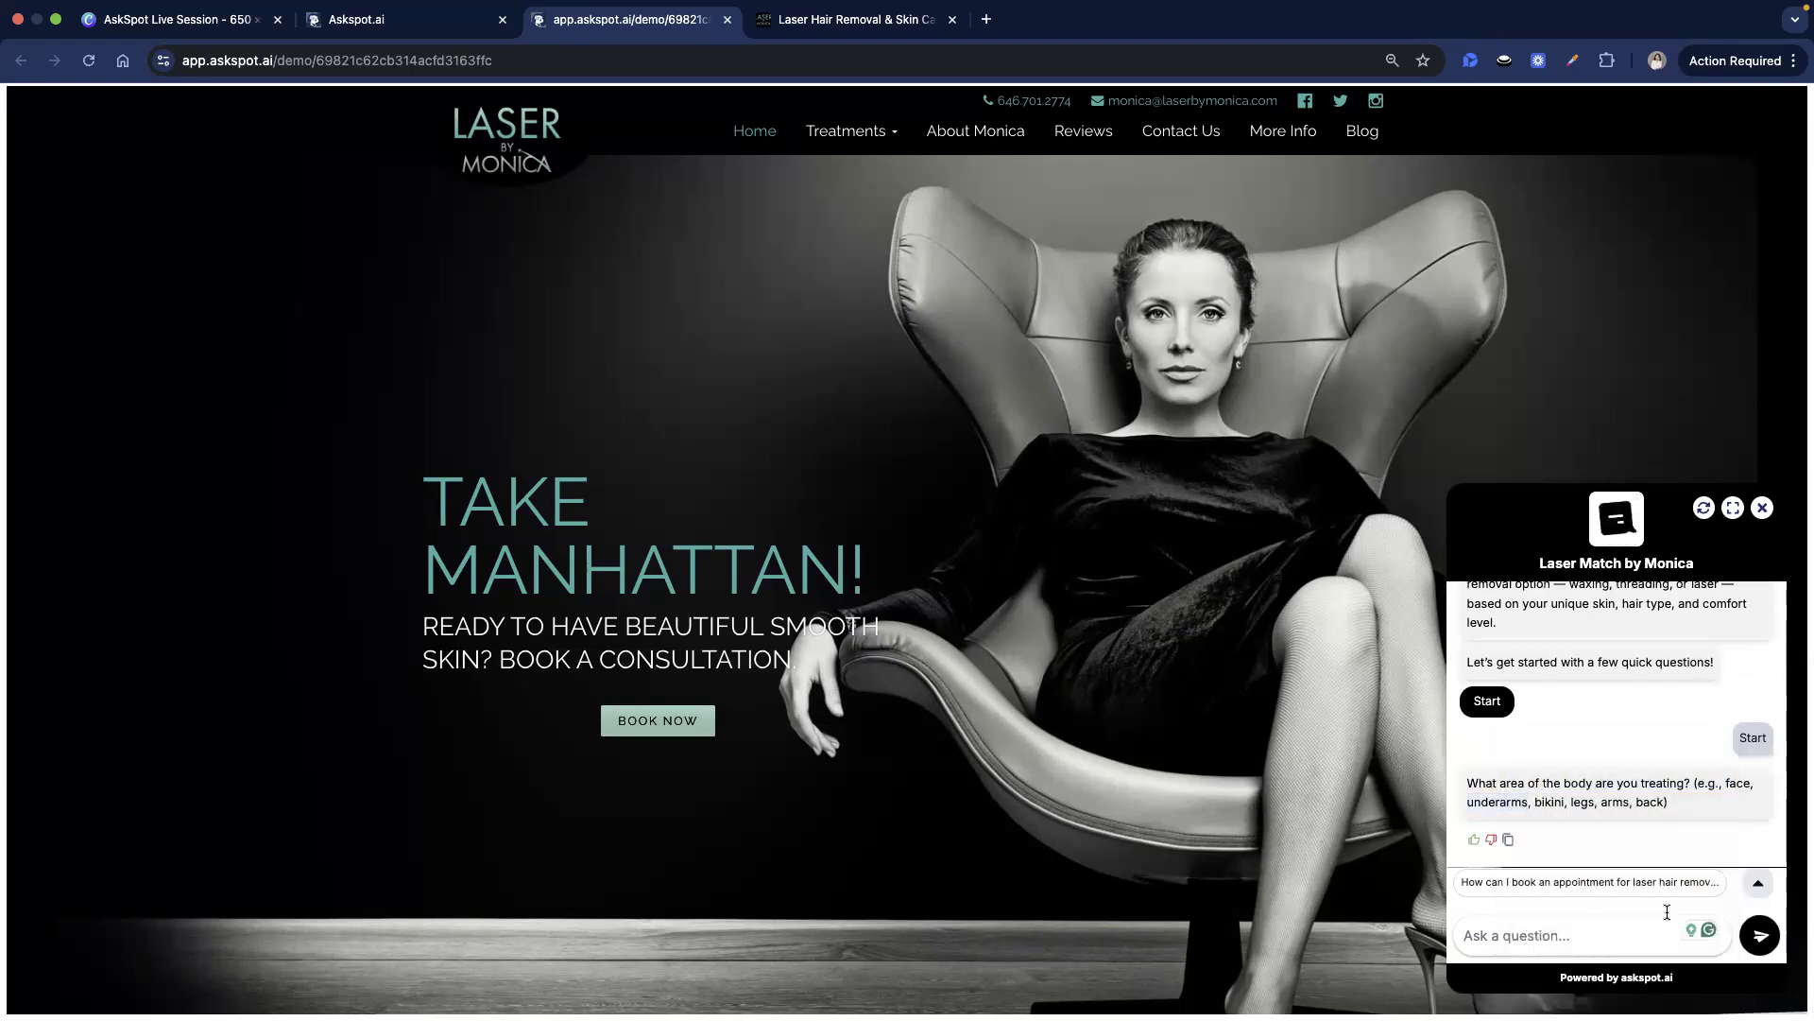
pyautogui.click(1753, 948)
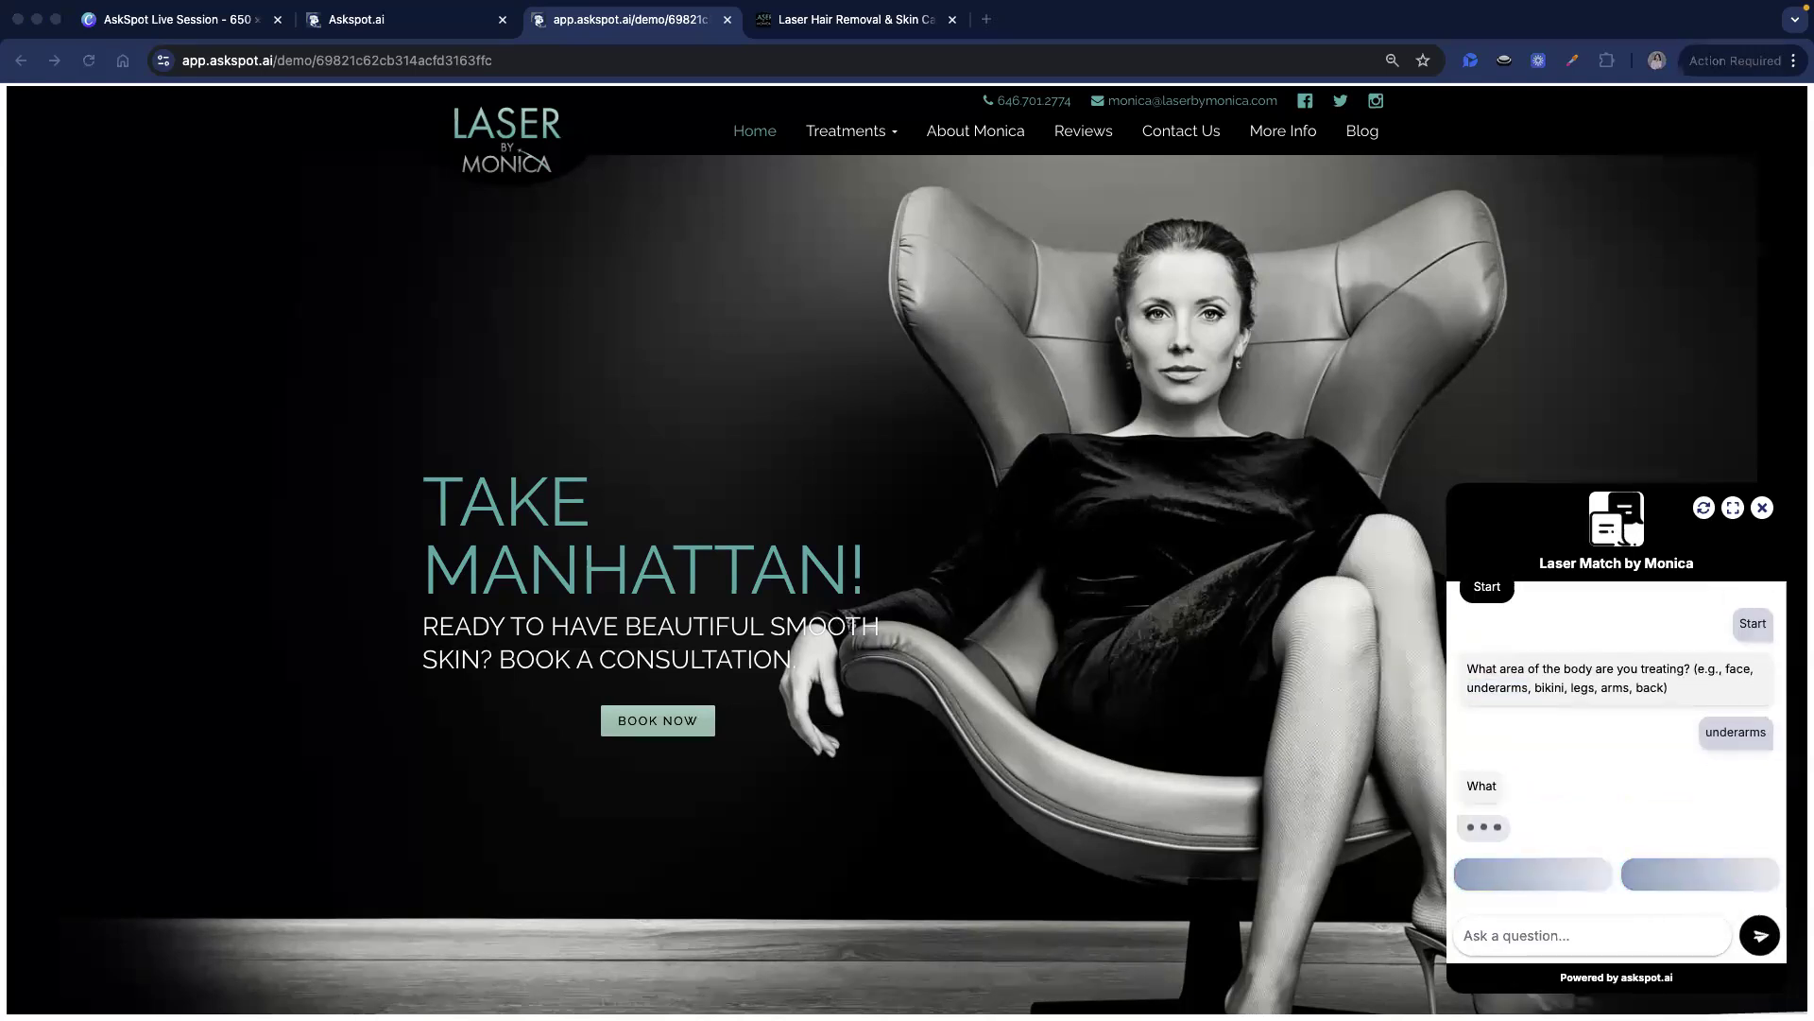
# Answer the hair type question with "fine", skin sensitivity with "normal" and pain tolerance with "low"
pyautogui.click(1667, 790)
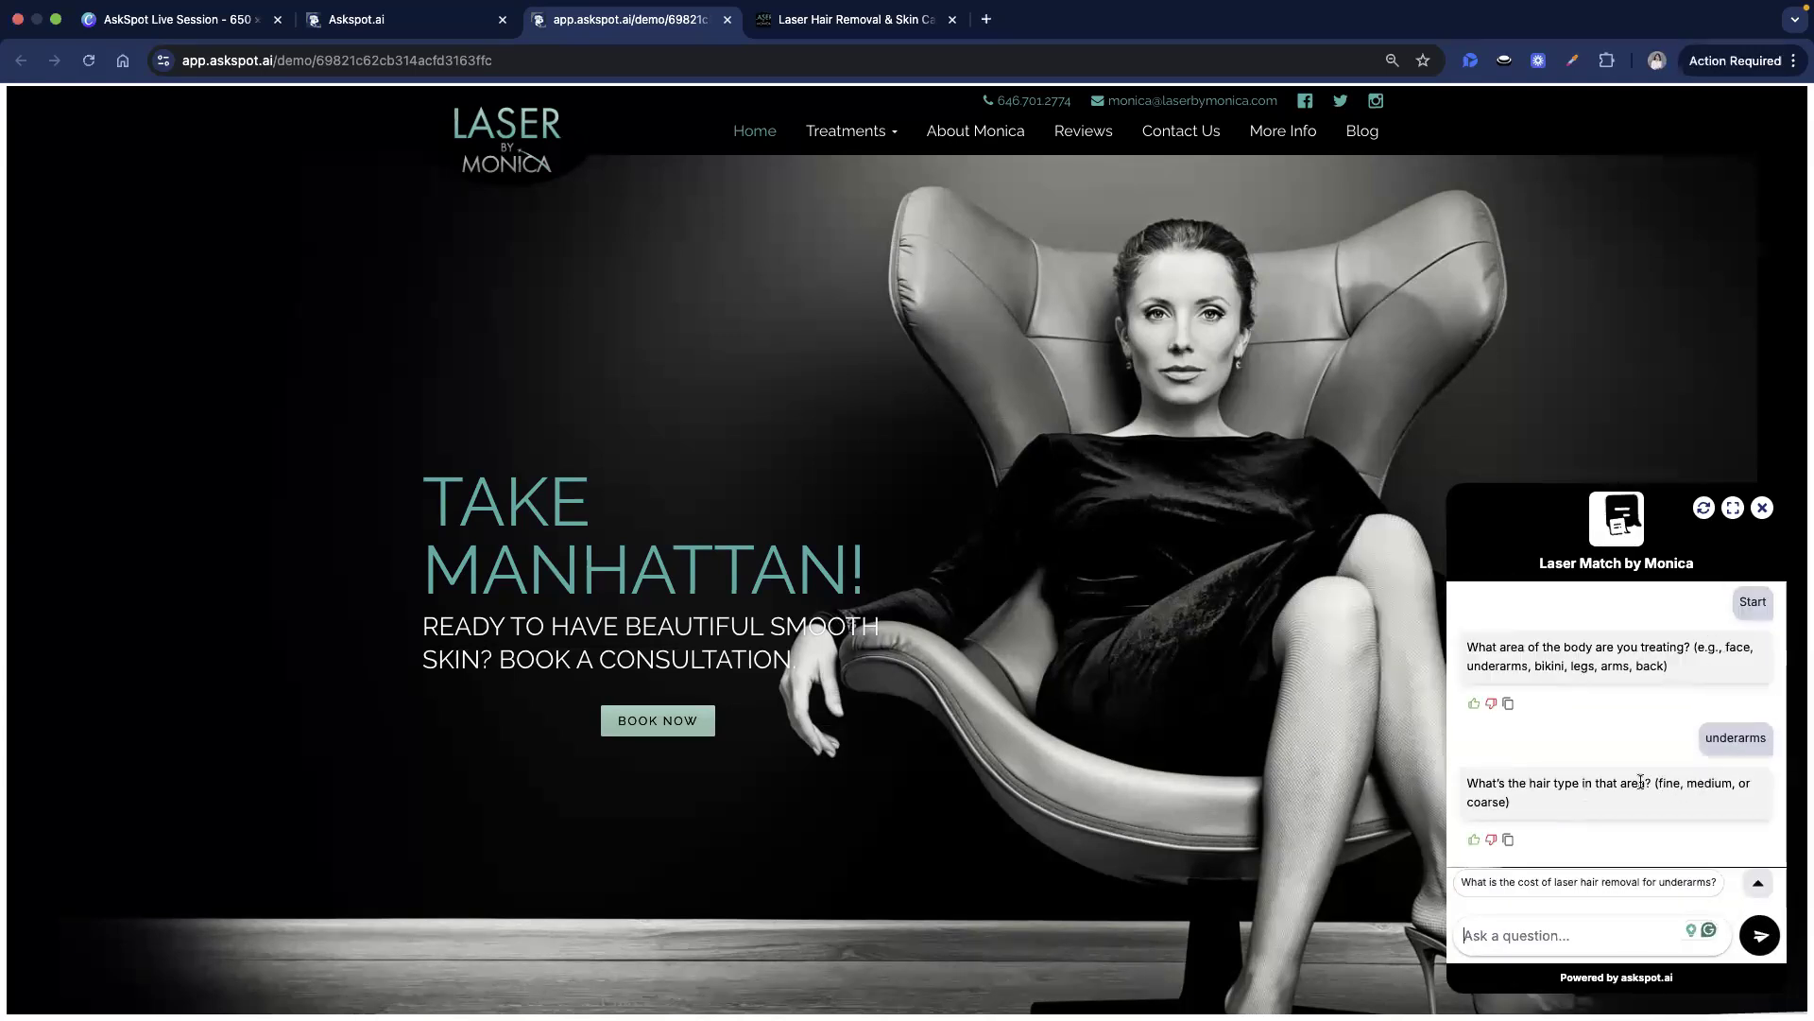
pyautogui.click(1764, 937)
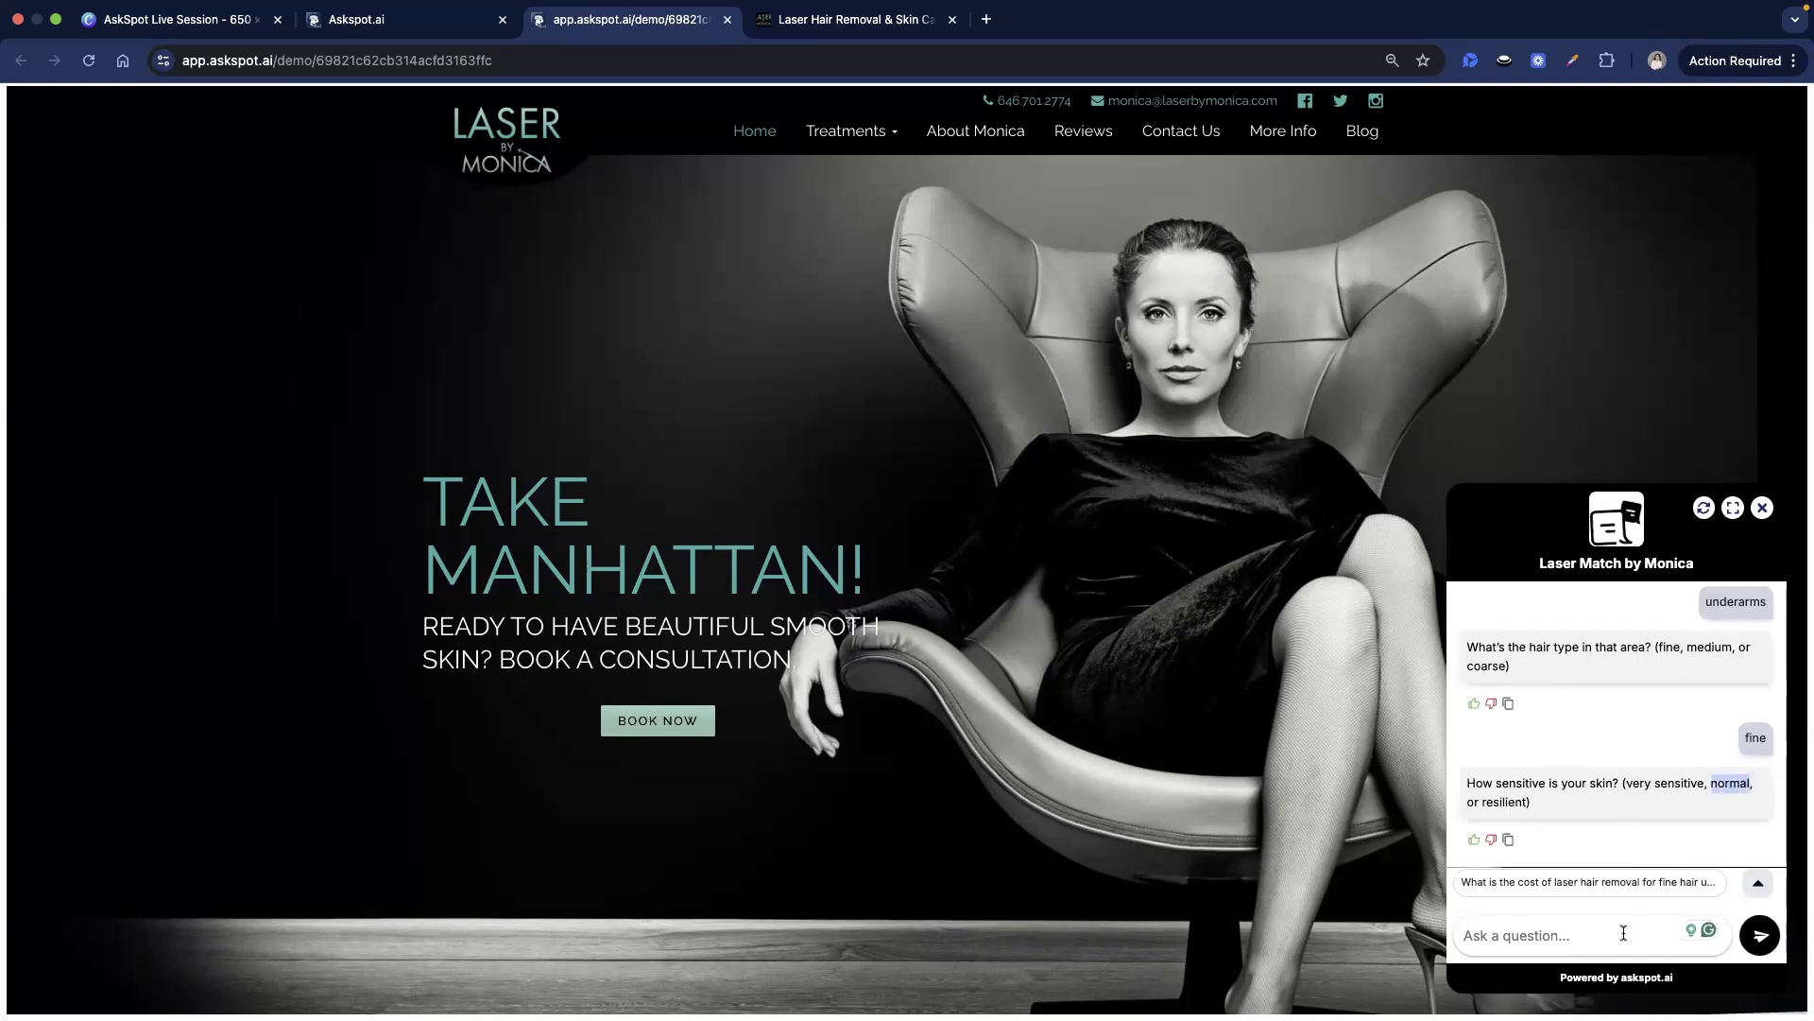
pyautogui.click(1744, 936)
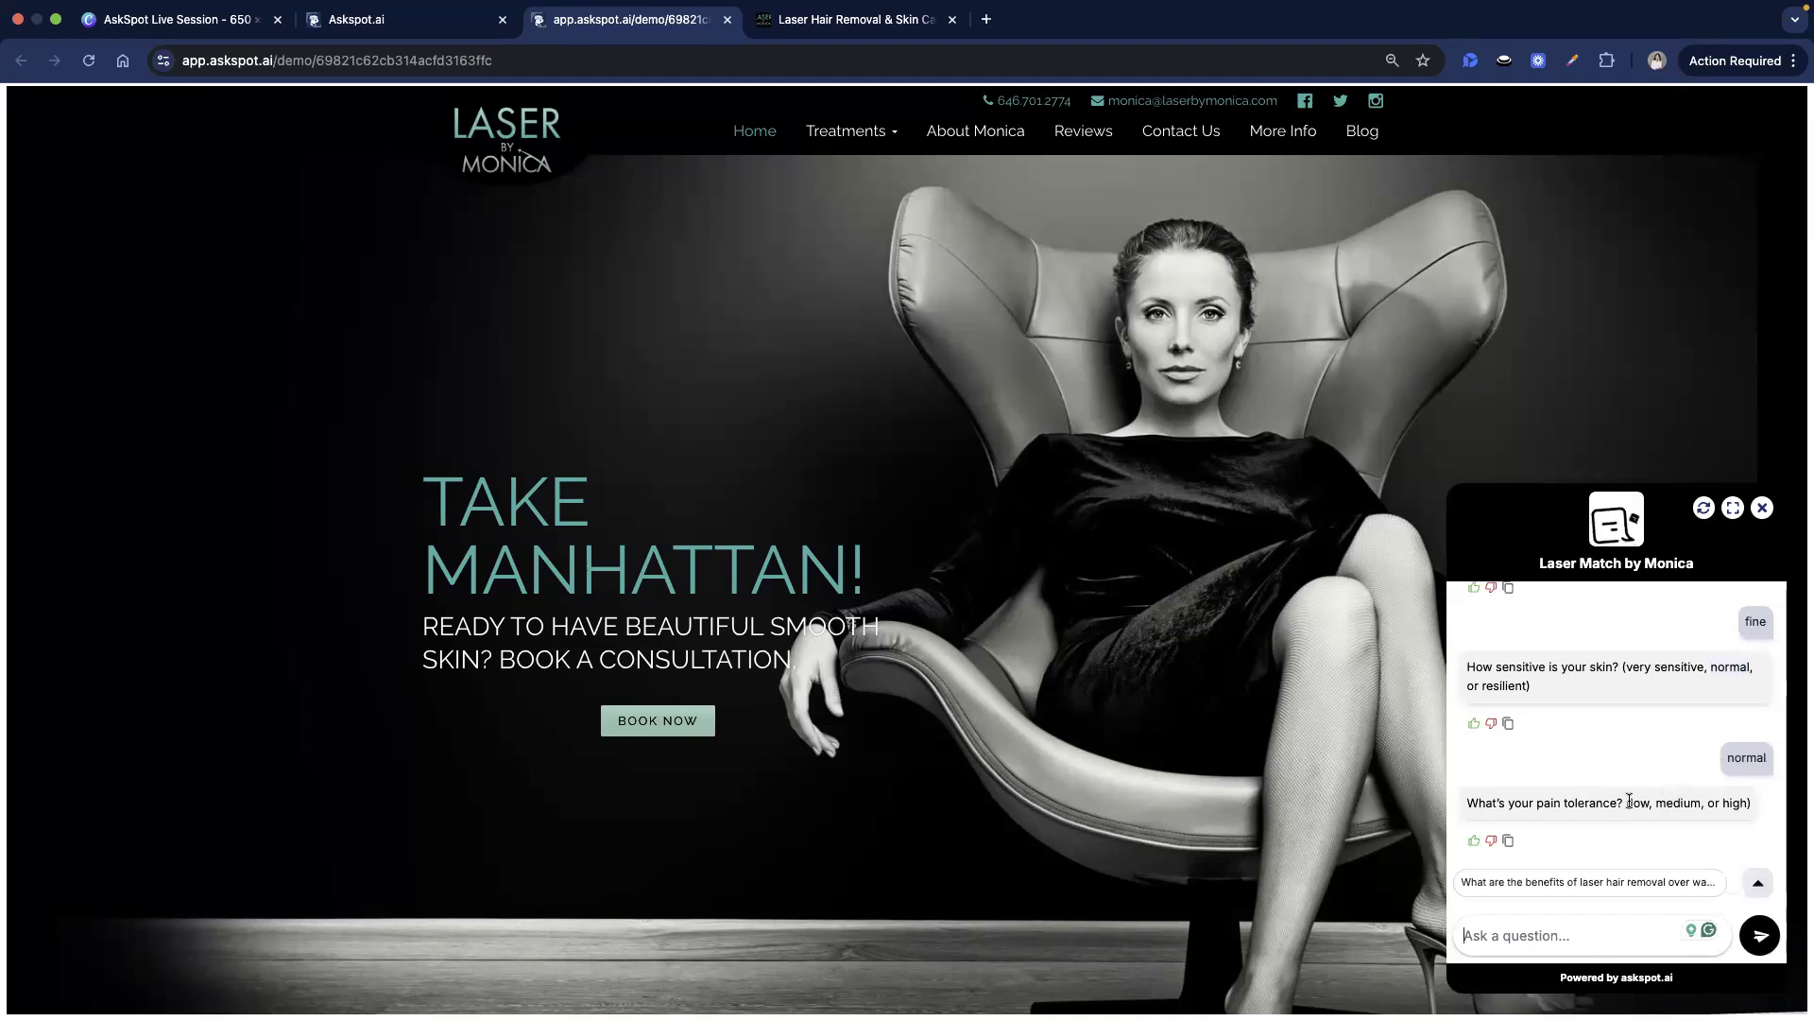
pyautogui.click(1760, 935)
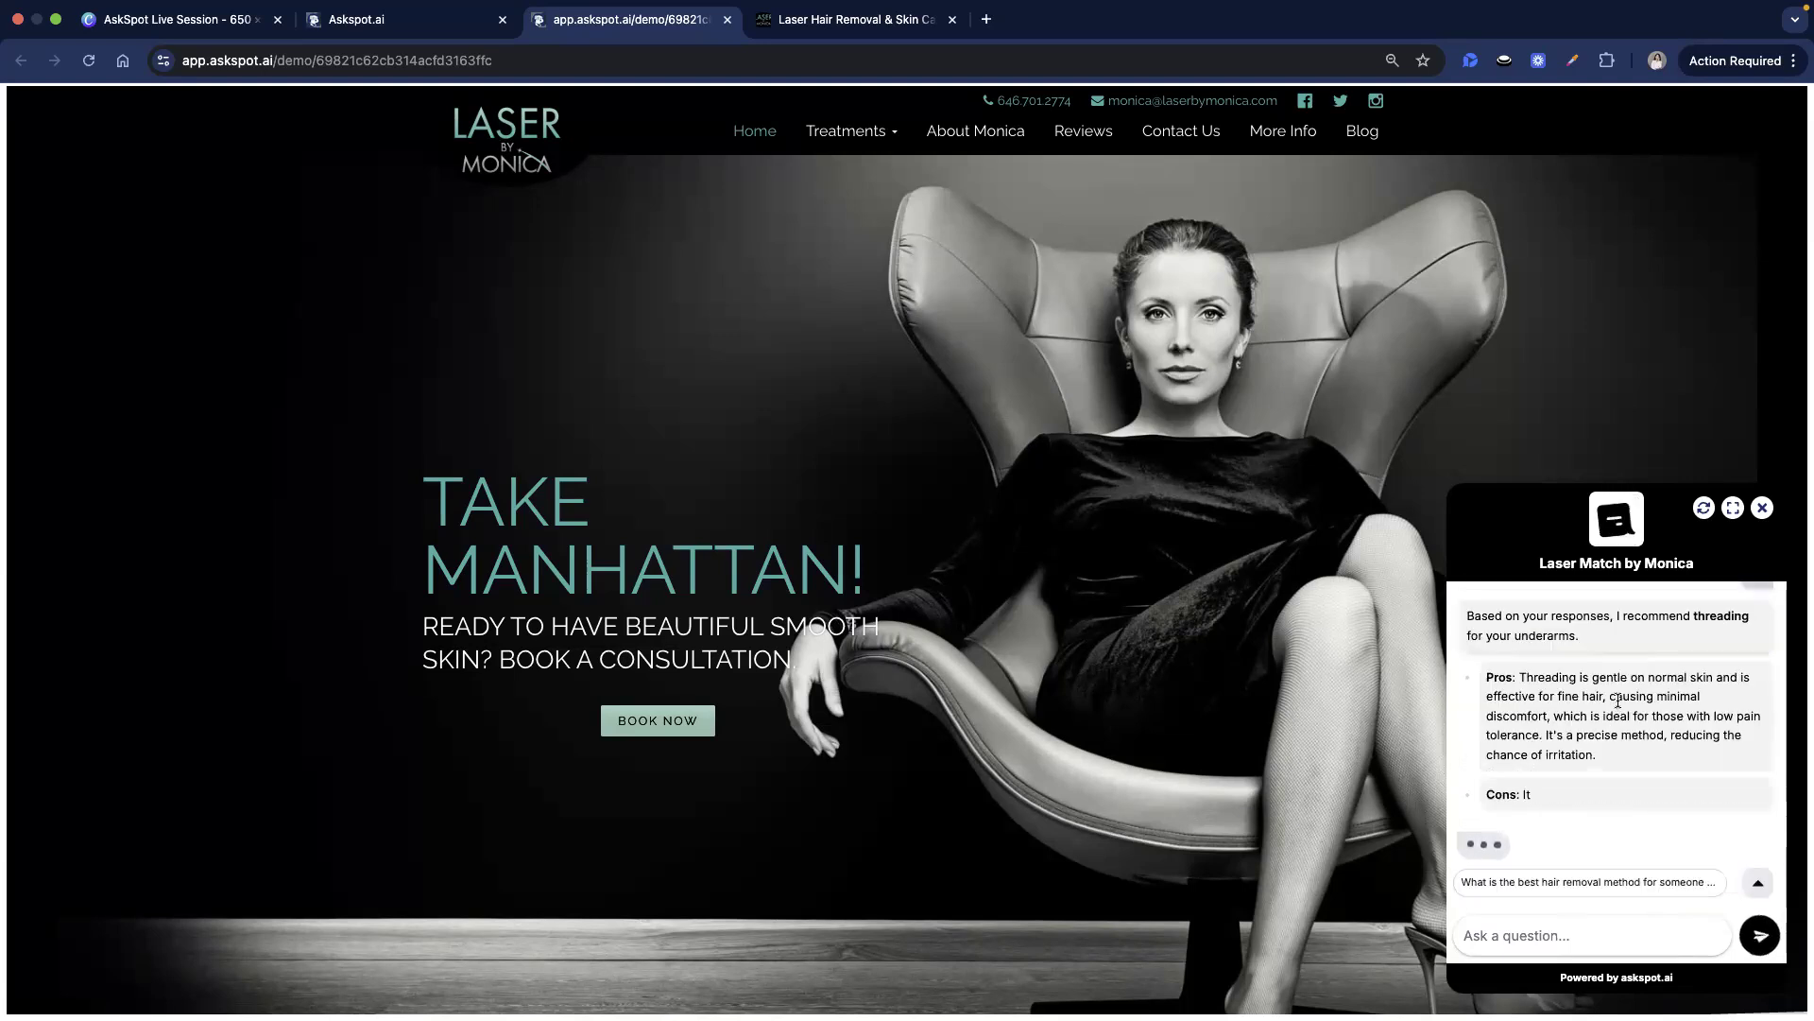
# Read through the chatbot's hair removal recommendation with its pros and cons
pyautogui.scroll(5, 1568, 665)
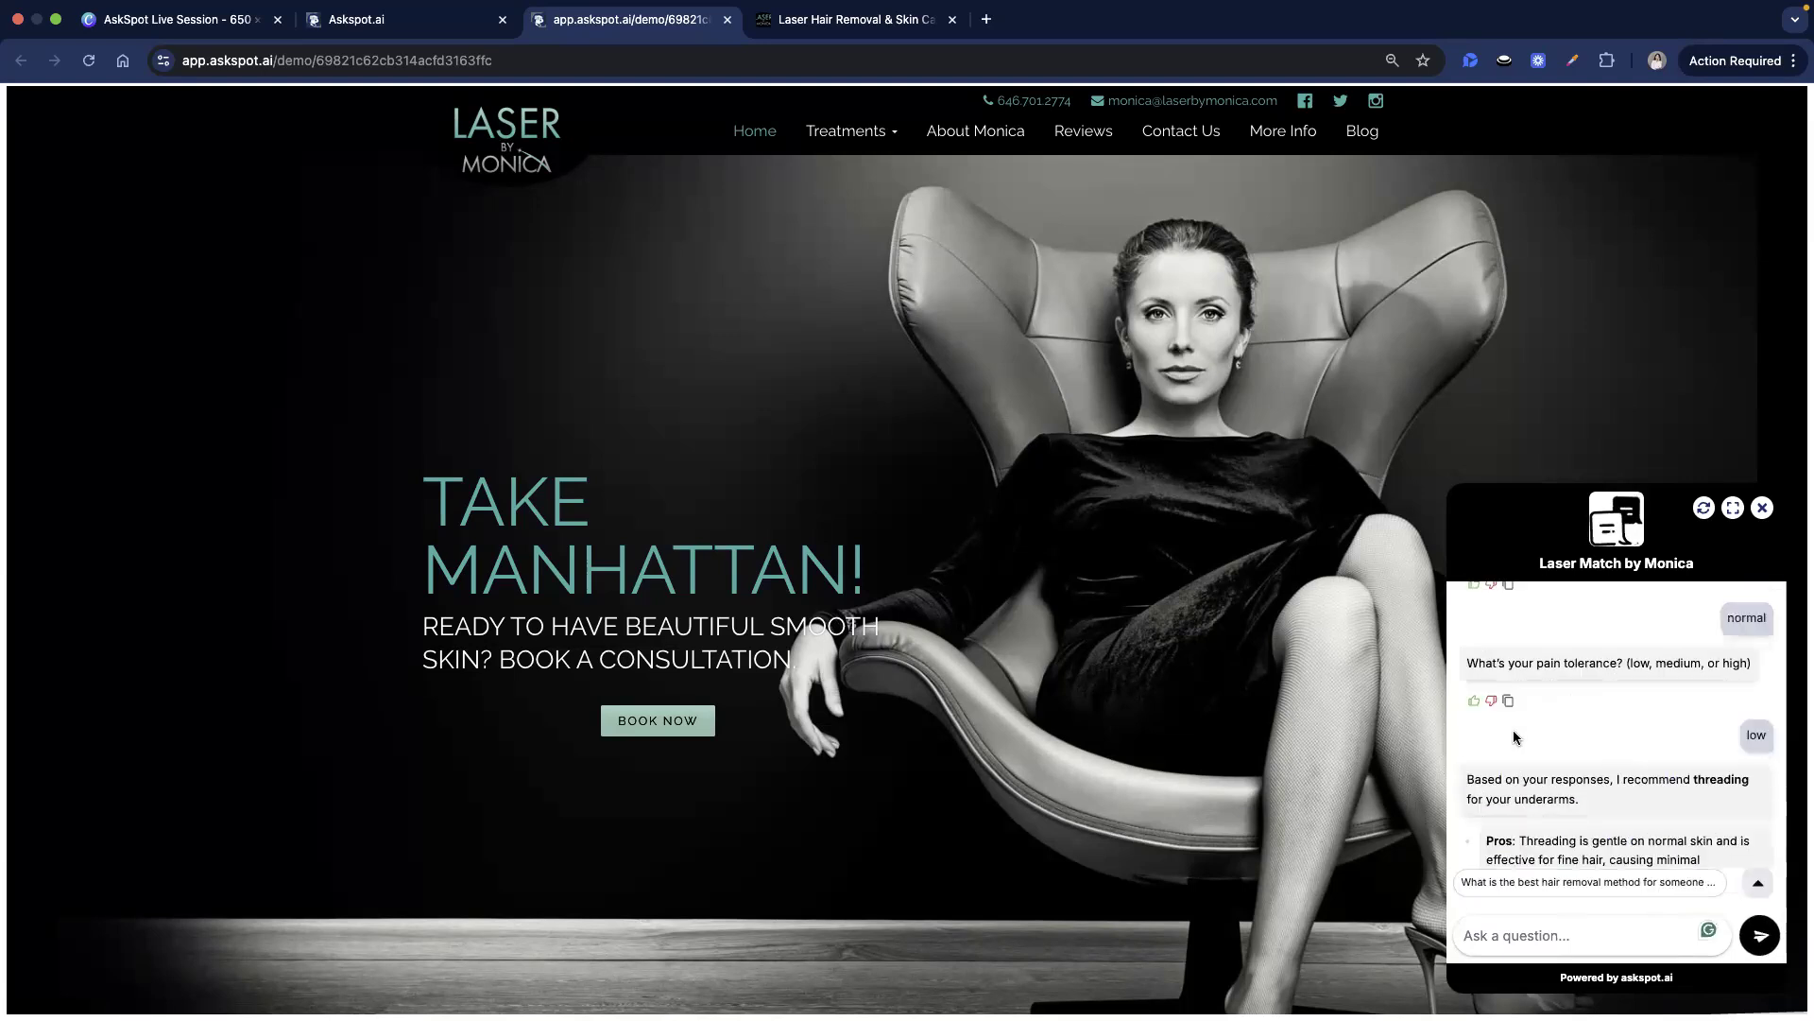
pyautogui.scroll(-1, 1564, 709)
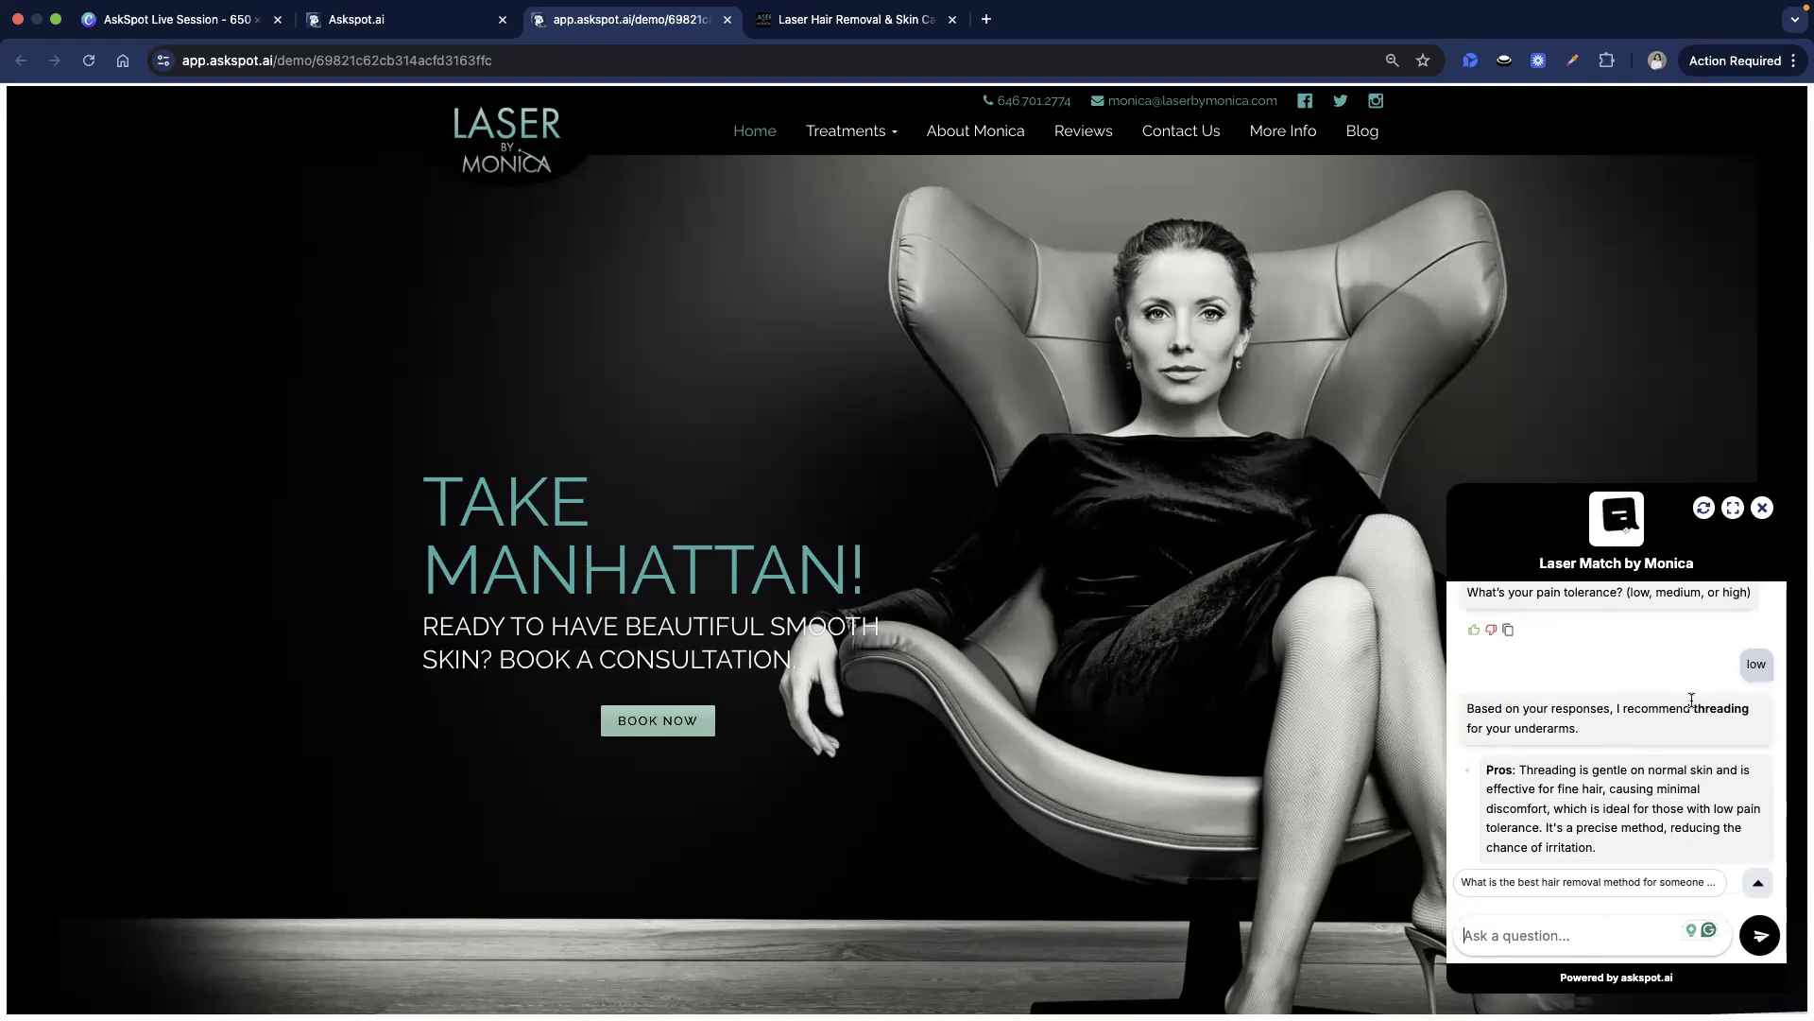
pyautogui.scroll(-3, 1687, 726)
pyautogui.scroll(3, 1691, 709)
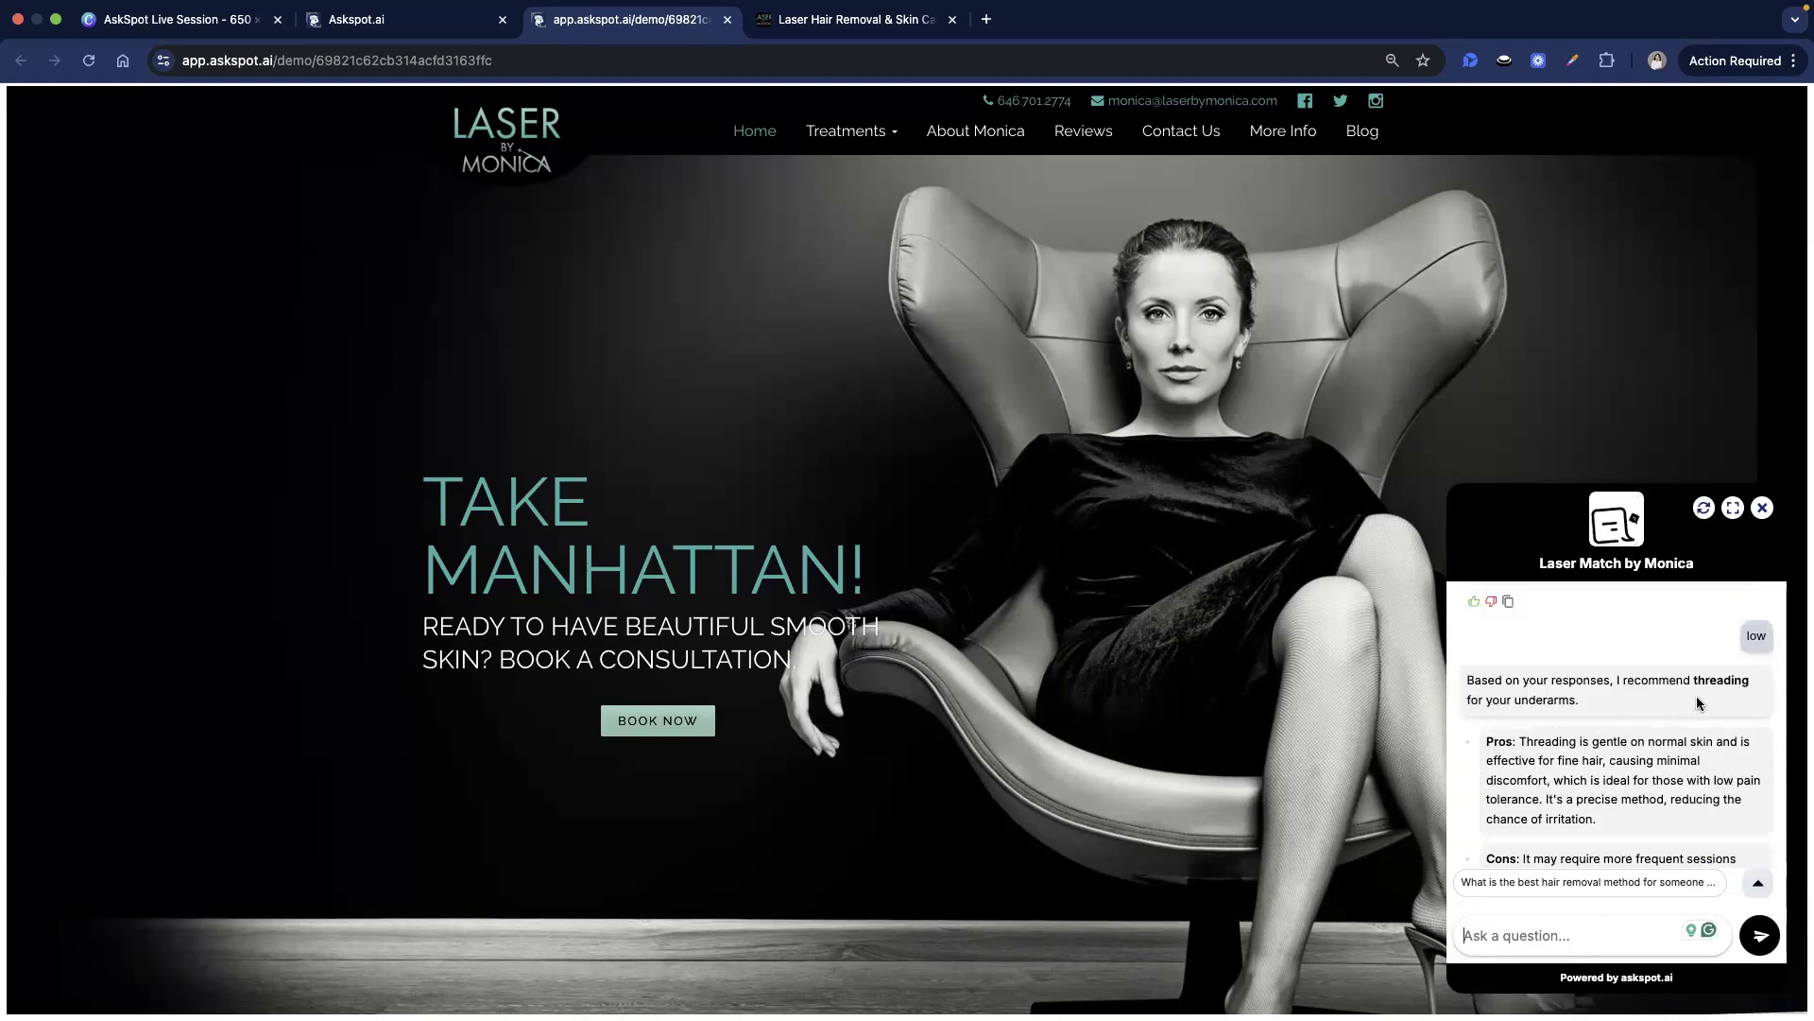
# Examine the underarm recommendation's pros and cons and its closing links for booking a treatment or requesting a free consultation
pyautogui.scroll(-1, 1709, 630)
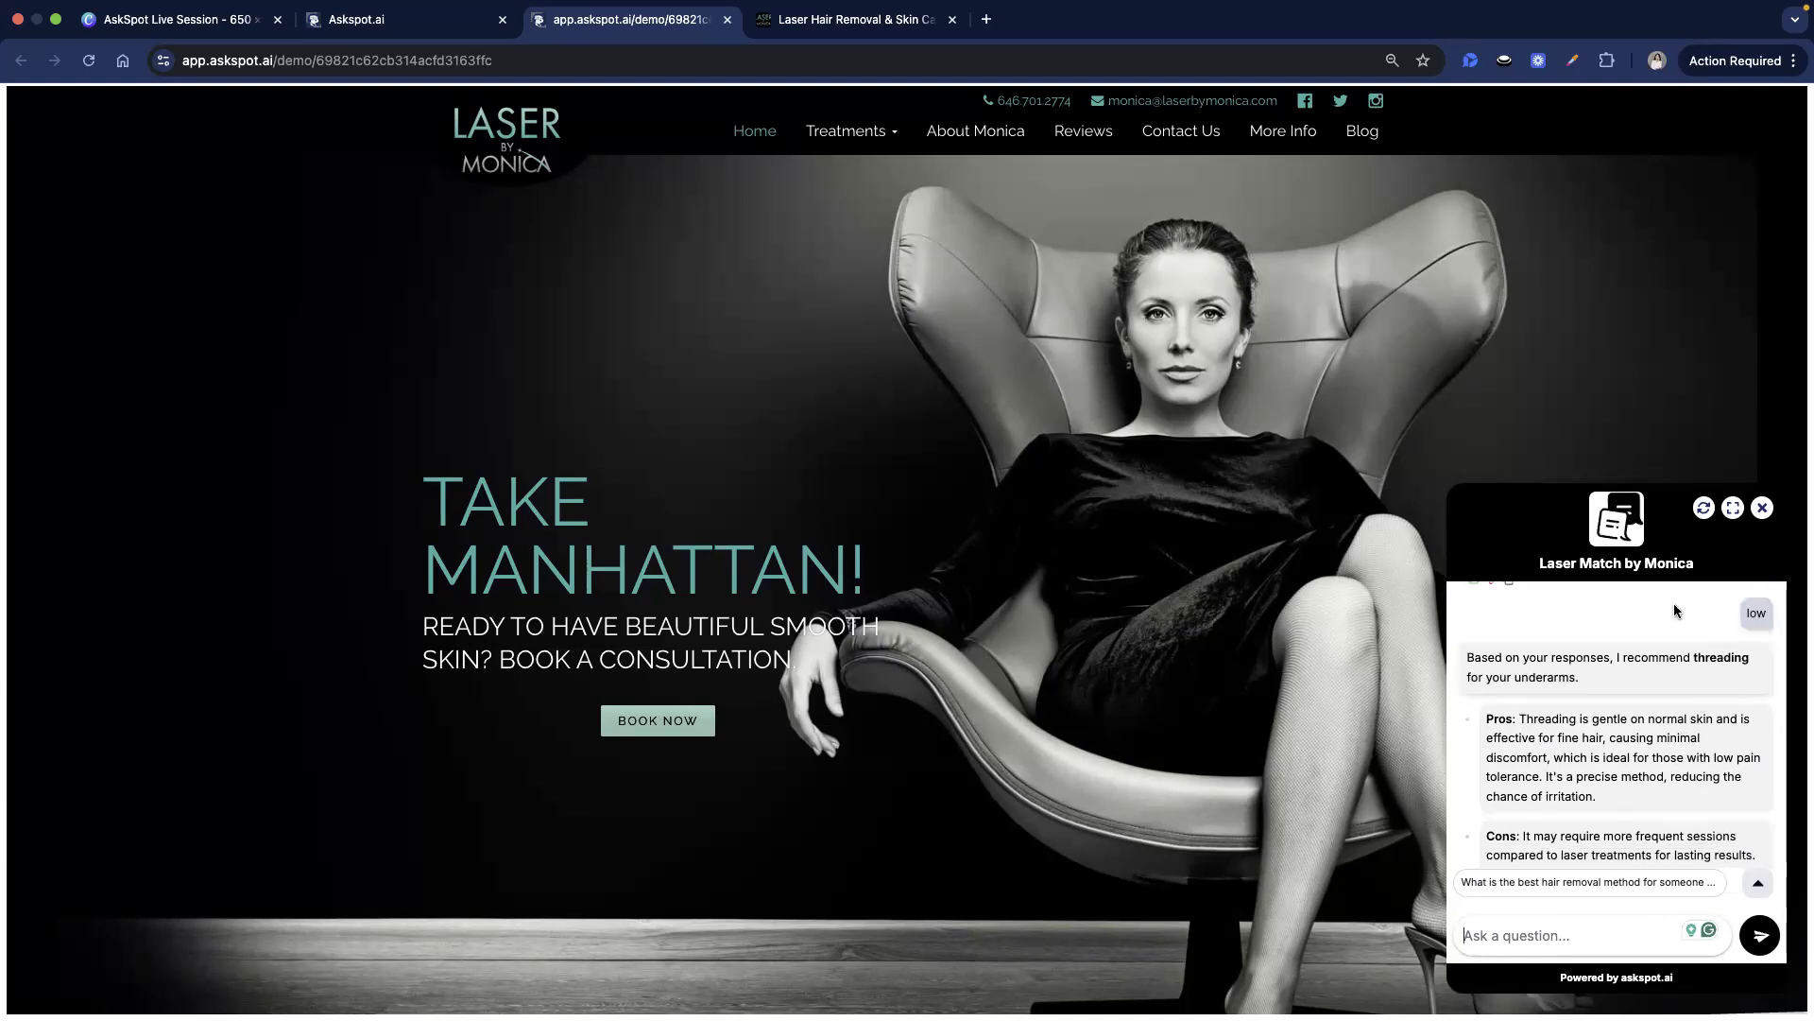
pyautogui.scroll(-1, 1667, 660)
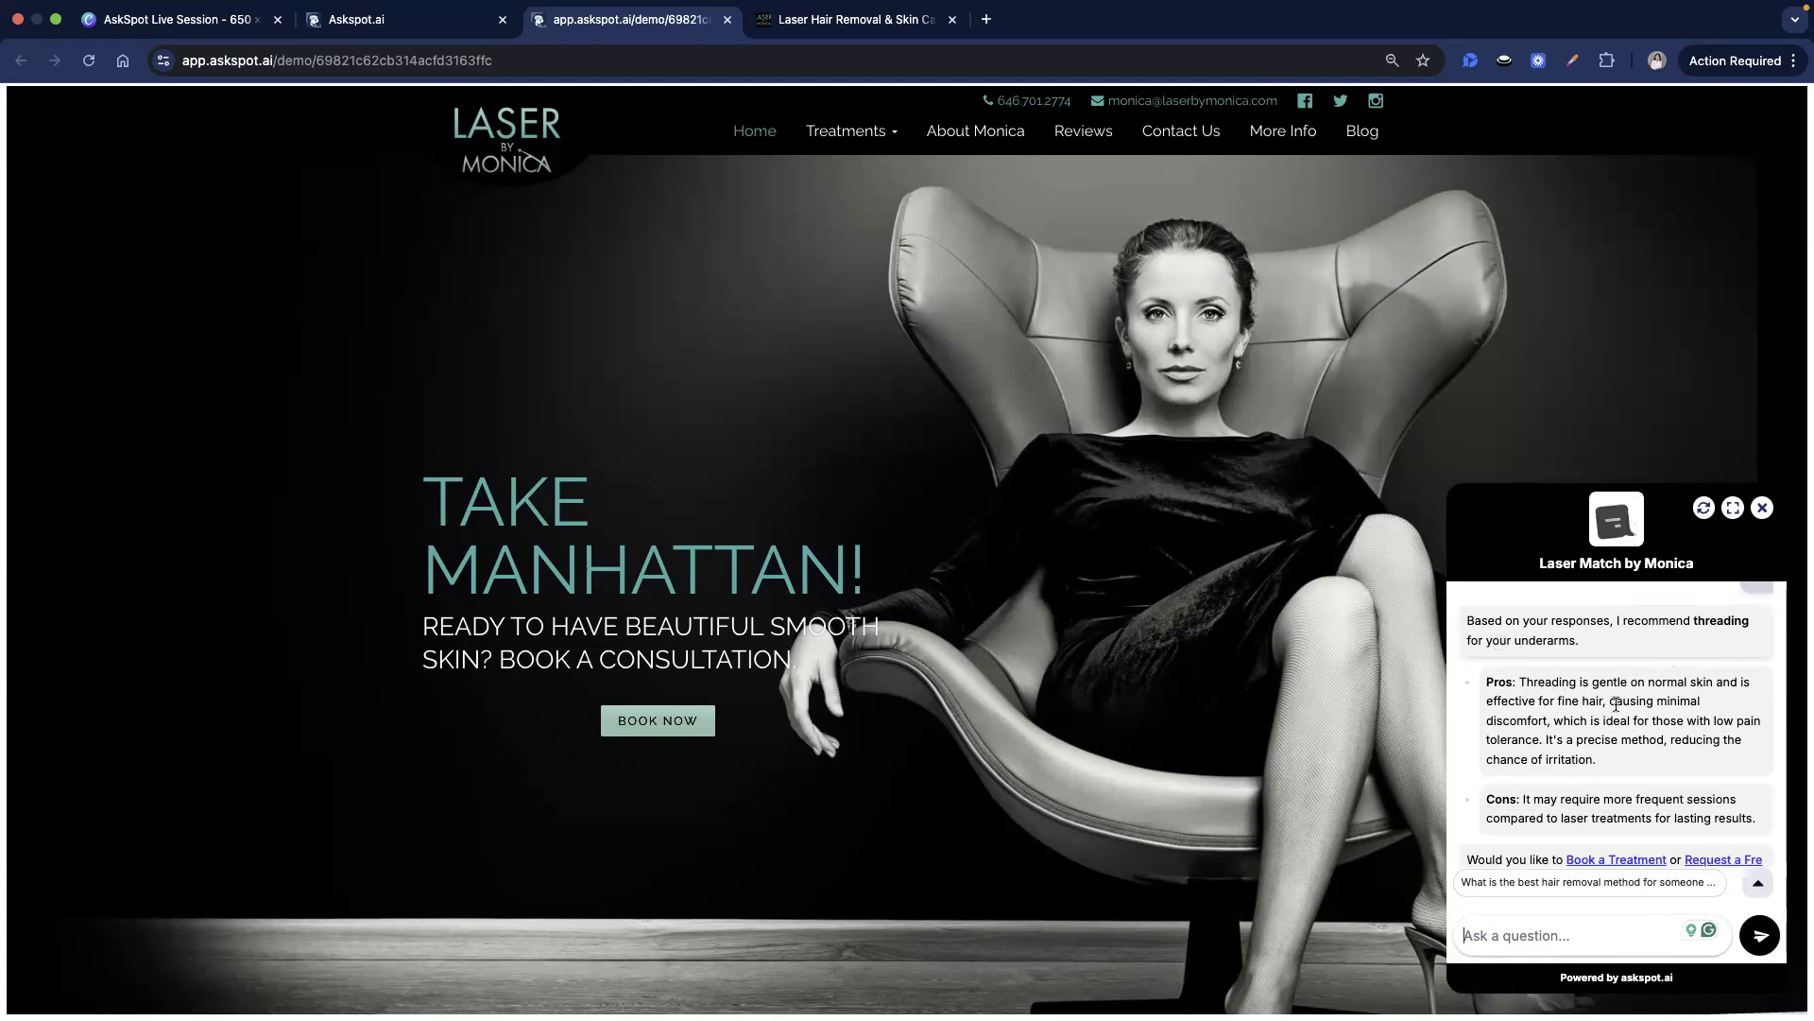
pyautogui.scroll(-1, 1482, 646)
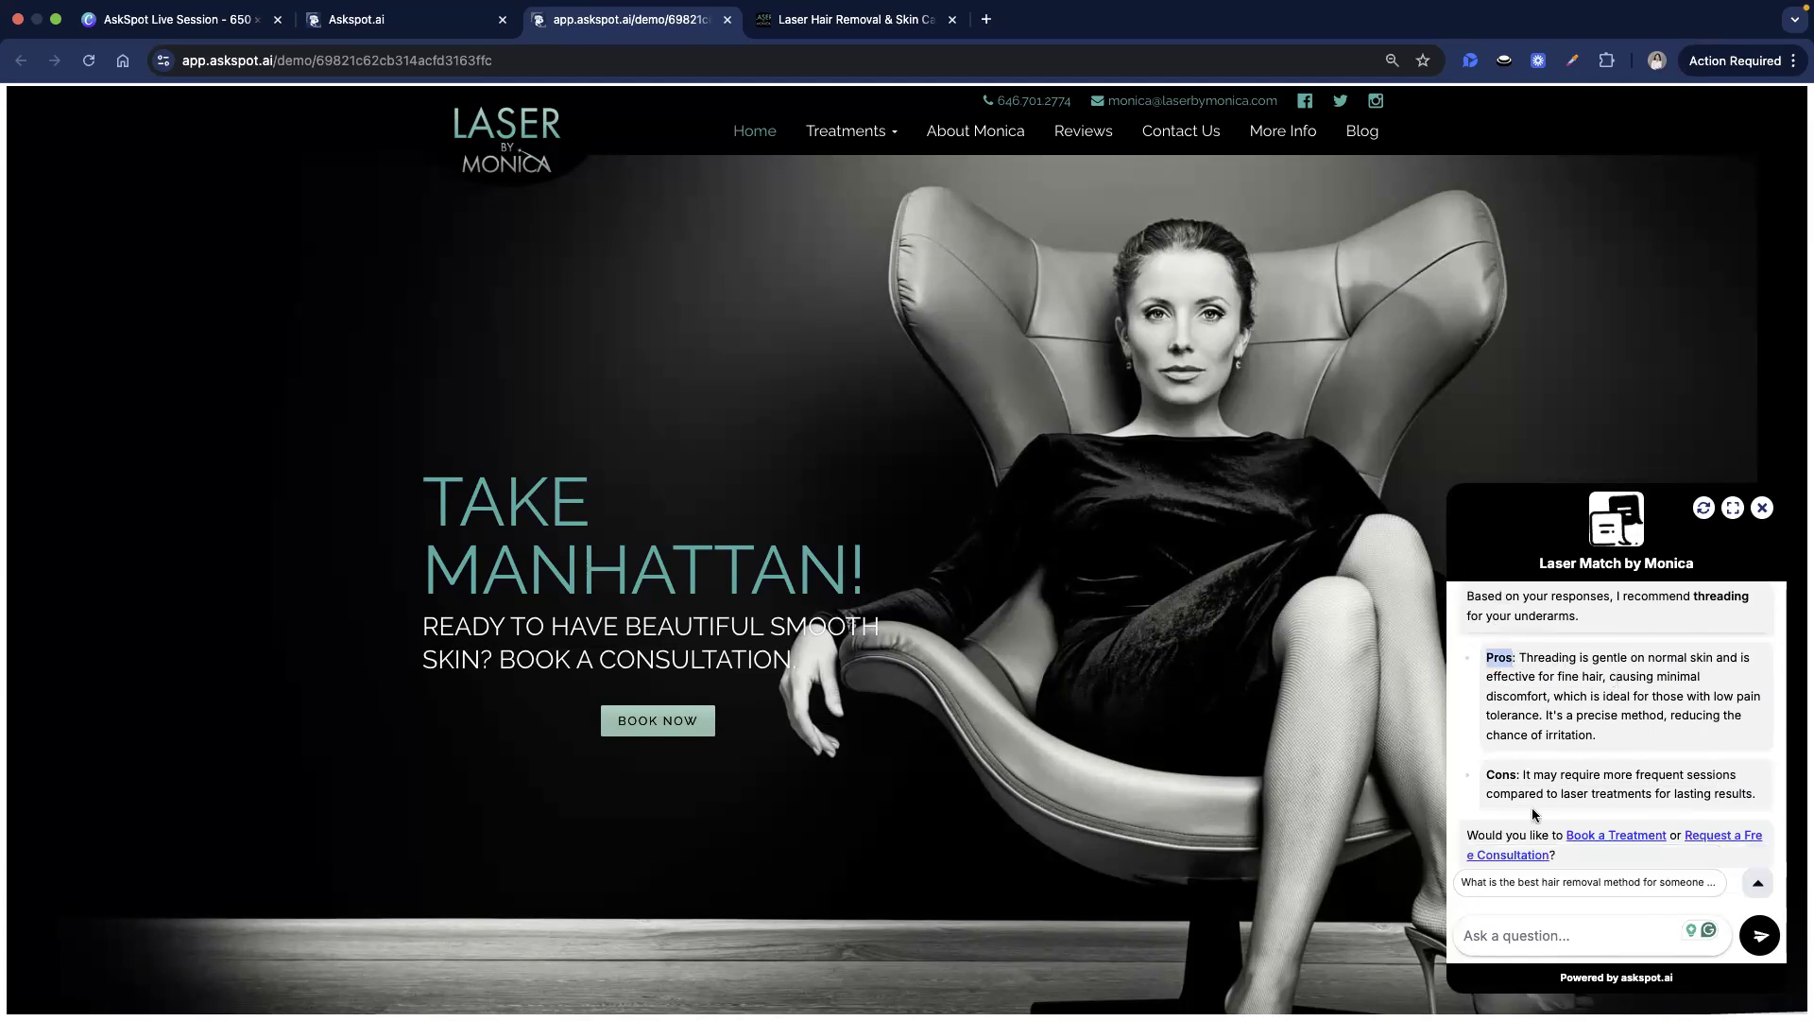
pyautogui.tripleClick(1523, 774)
pyautogui.click(1509, 764)
pyautogui.scroll(-1, 1590, 707)
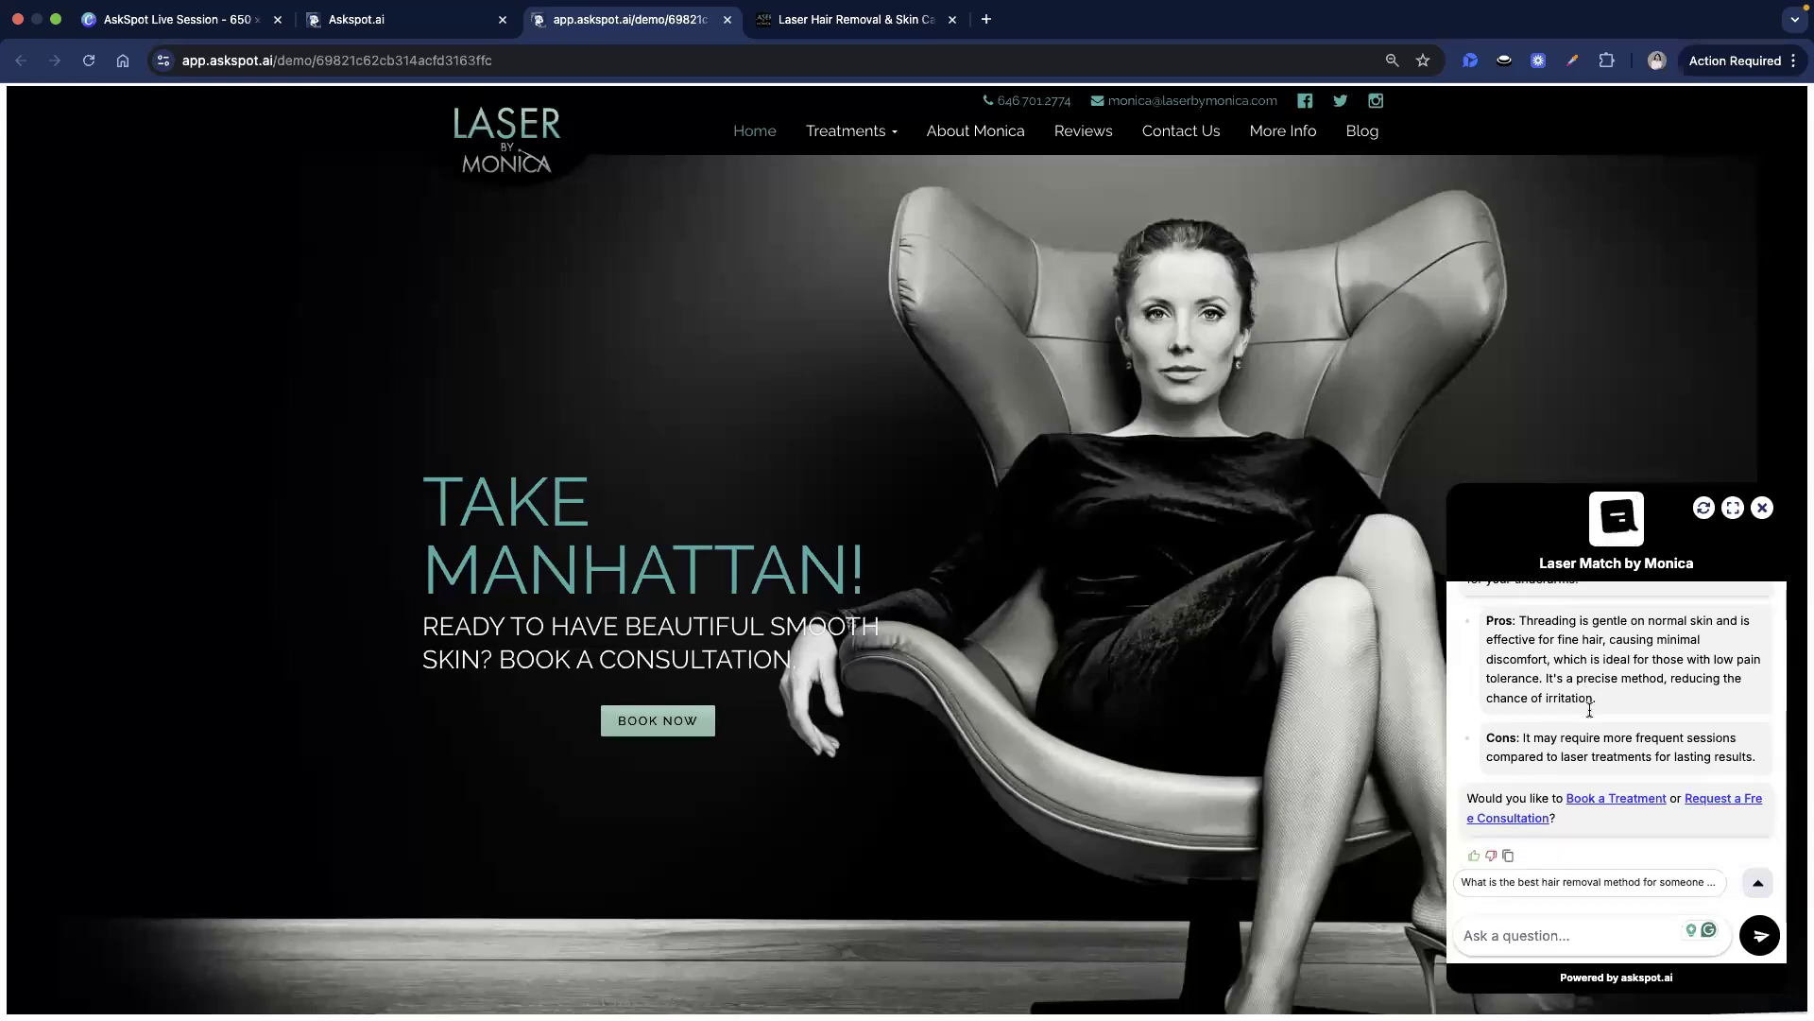
pyautogui.tripleClick(1548, 796)
pyautogui.click(1550, 796)
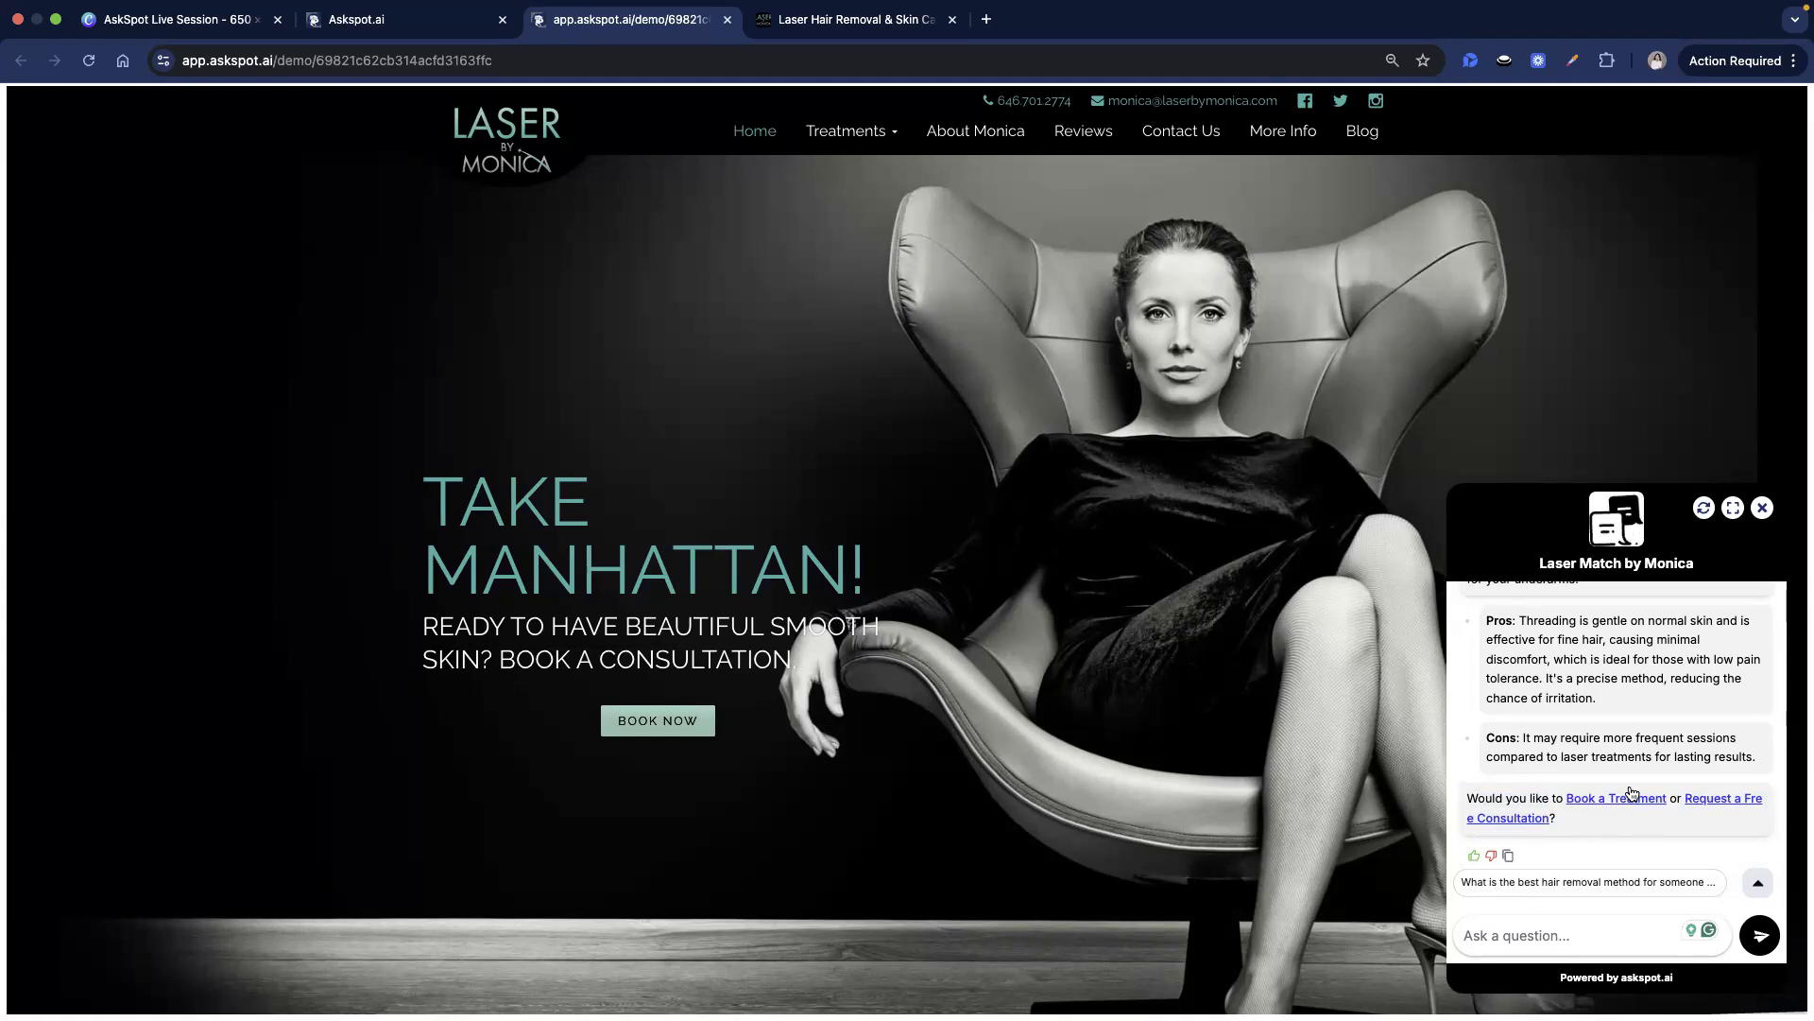
pyautogui.scroll(-1, 1607, 817)
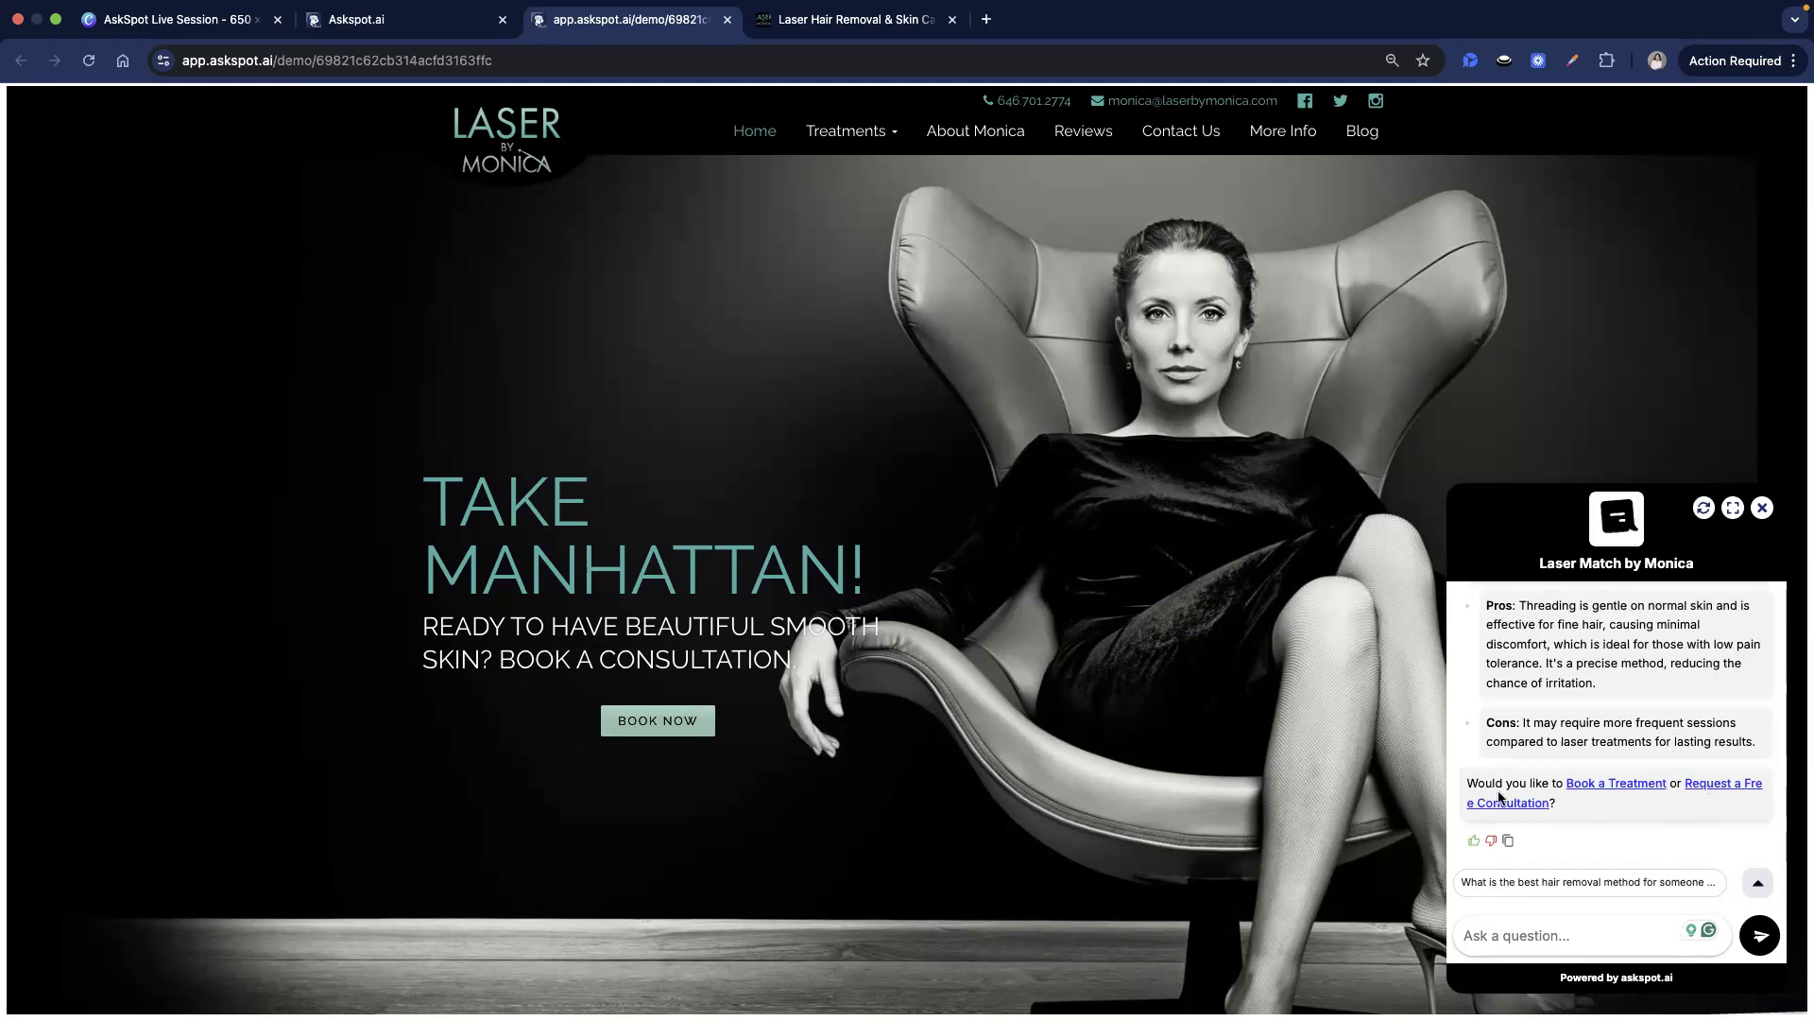
pyautogui.scroll(-3, 1229, 766)
pyautogui.scroll(3, 1348, 731)
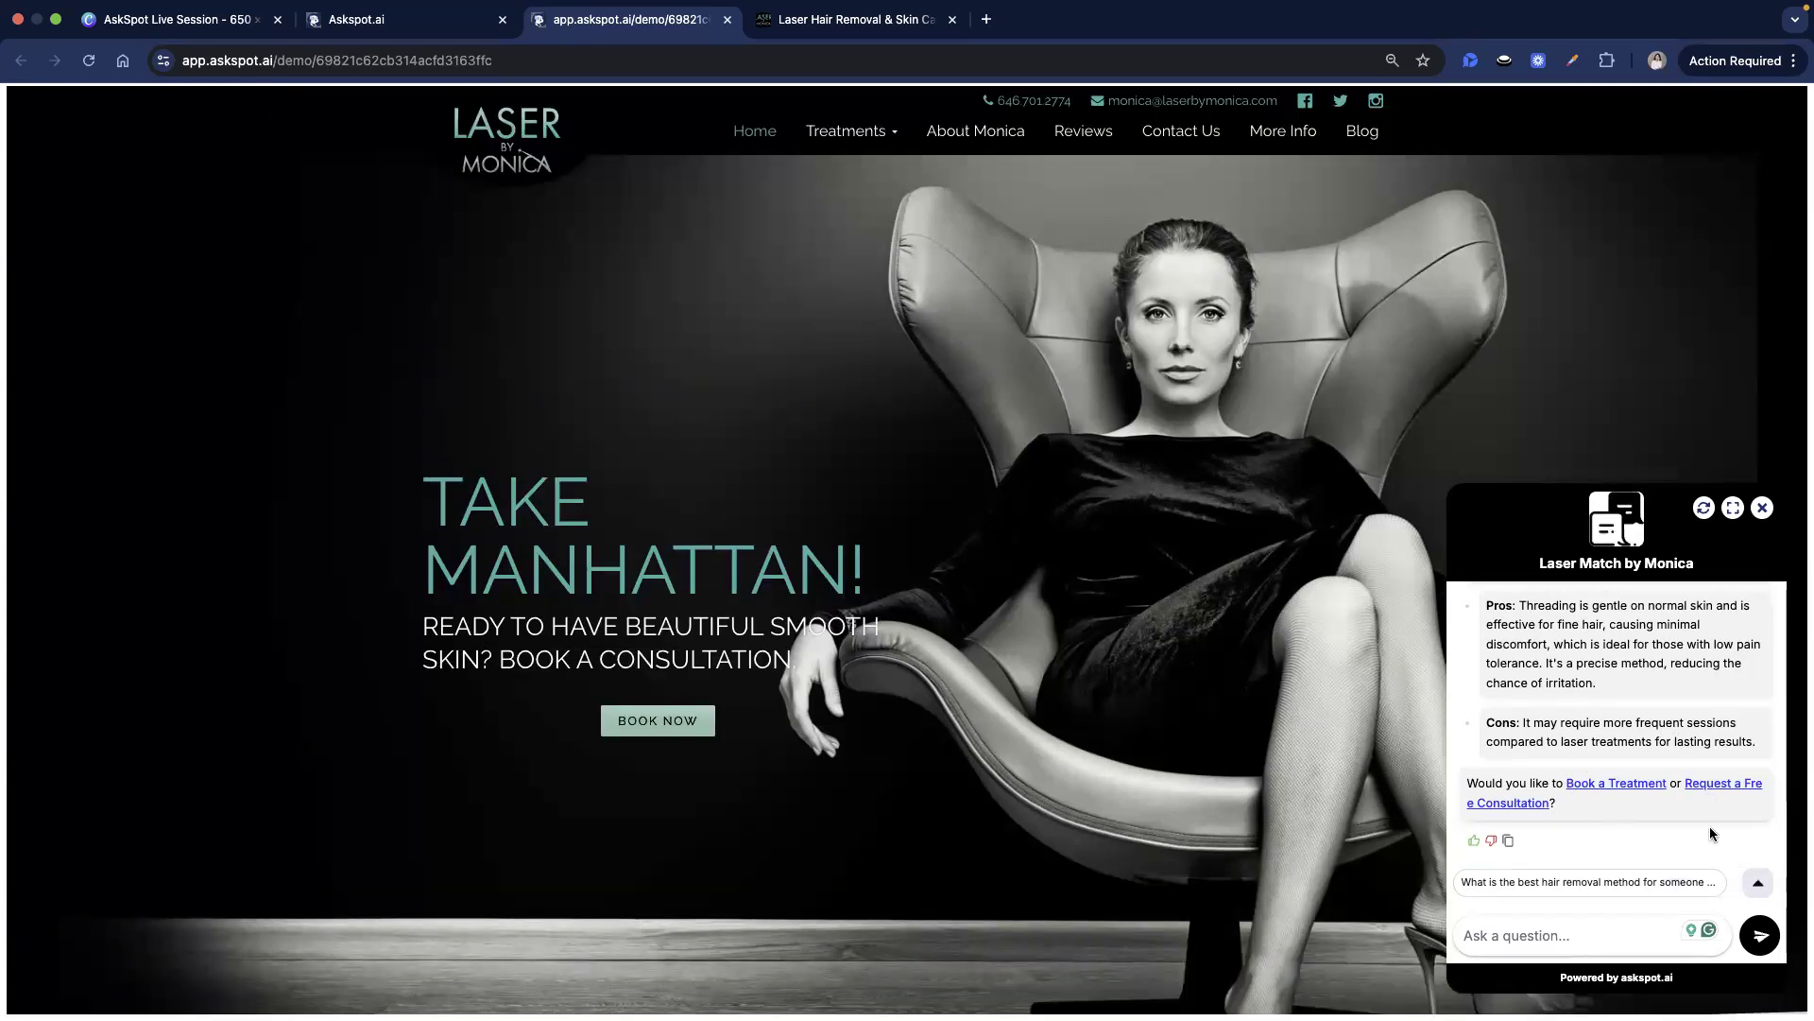
pyautogui.scroll(5, 1645, 817)
pyautogui.scroll(-5, 1645, 818)
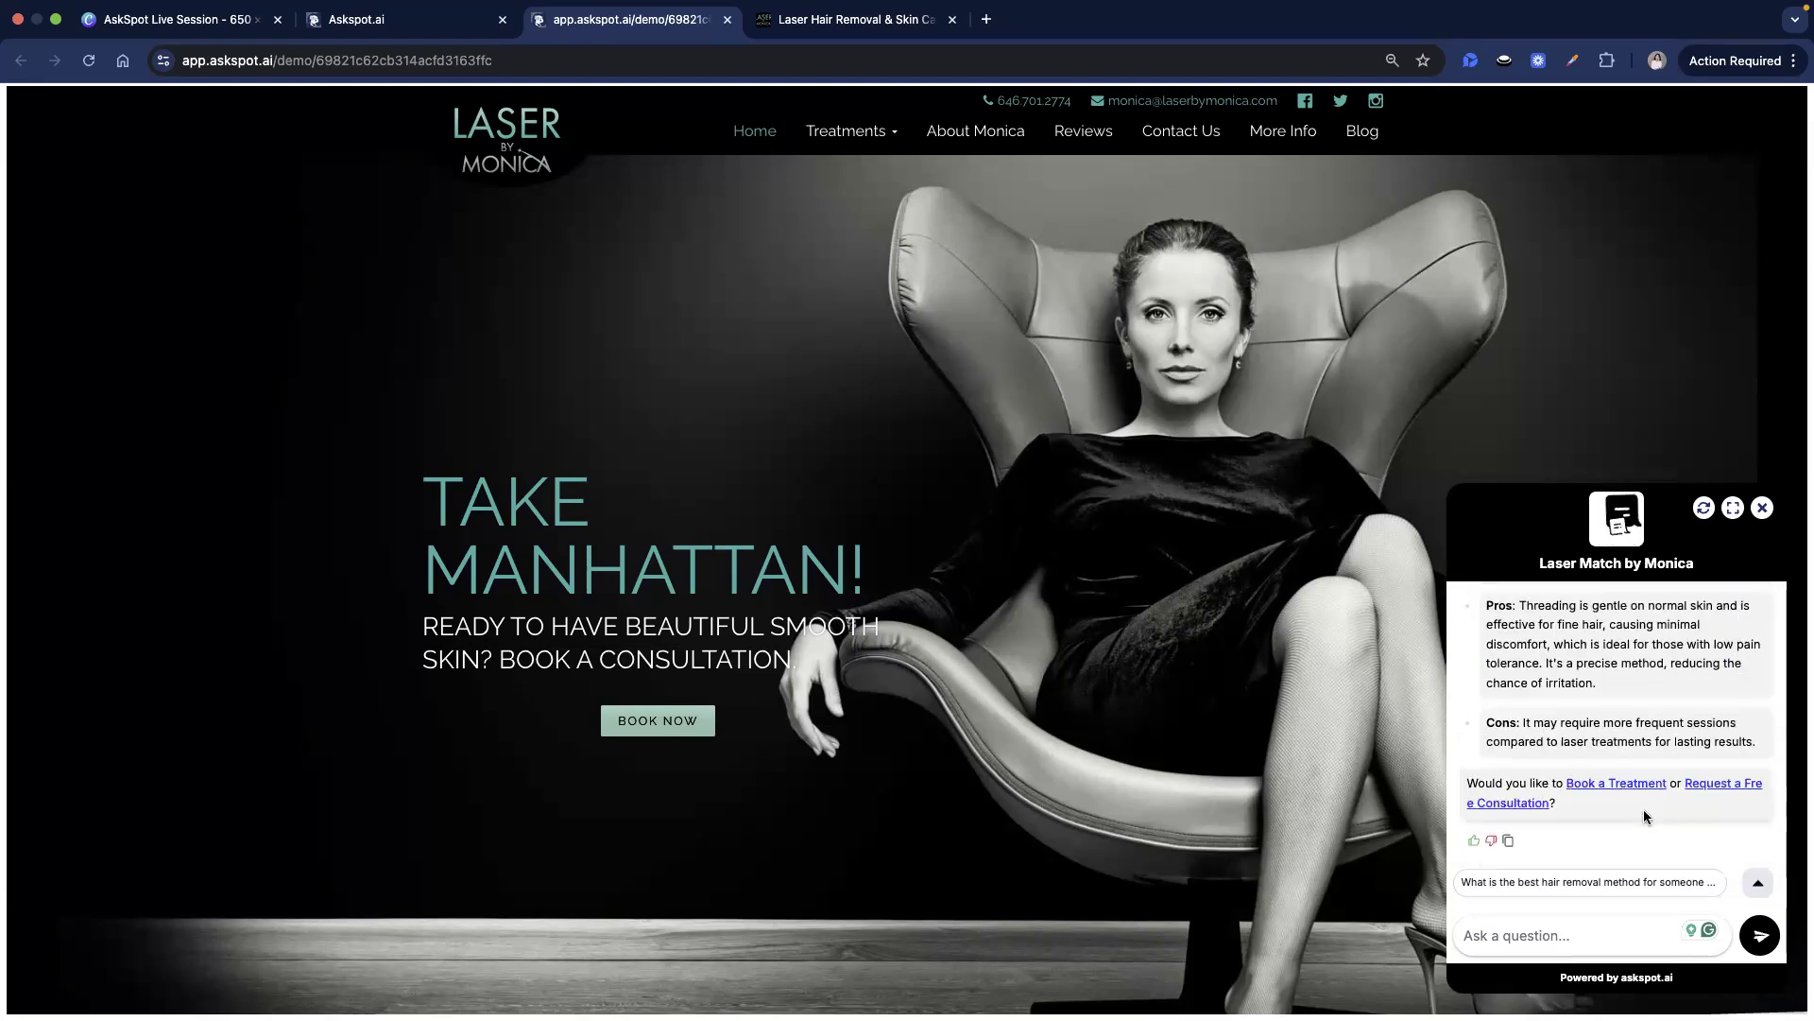
# Ask the suggested question about the best hair removal method for low pain tolerance and fine hair, and read the reply
pyautogui.click(1638, 884)
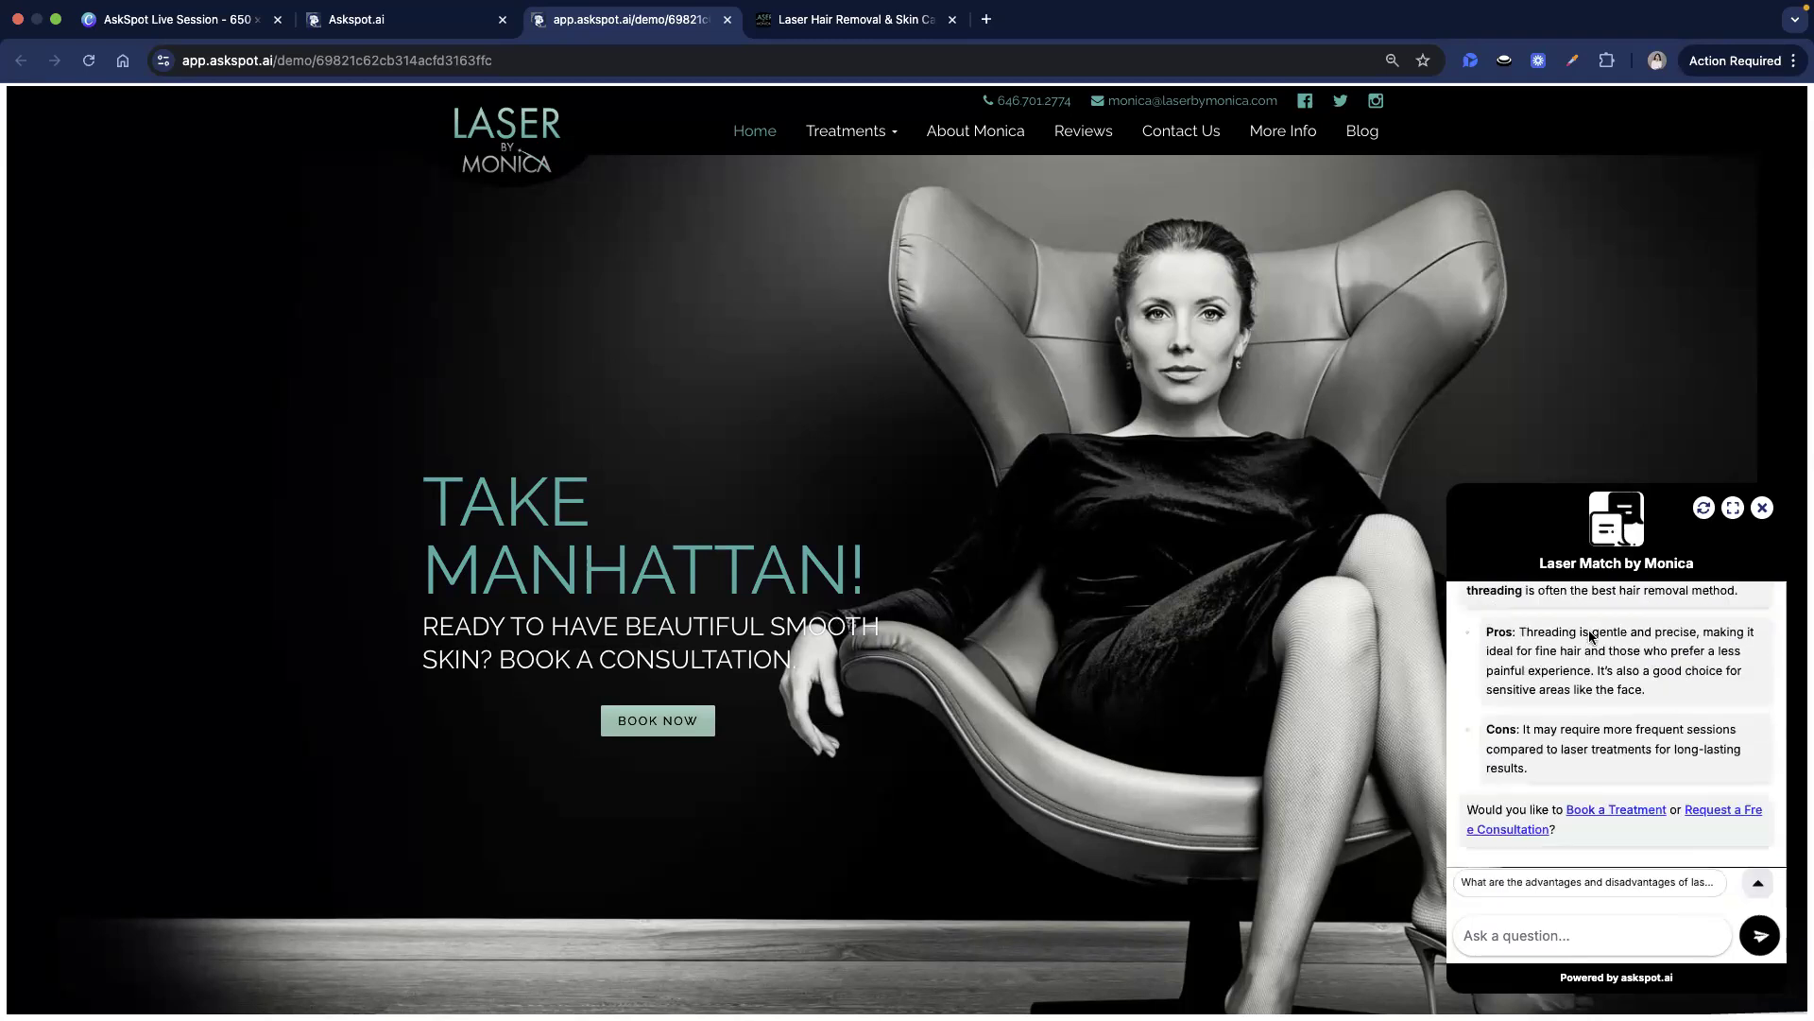
pyautogui.scroll(1, 1593, 617)
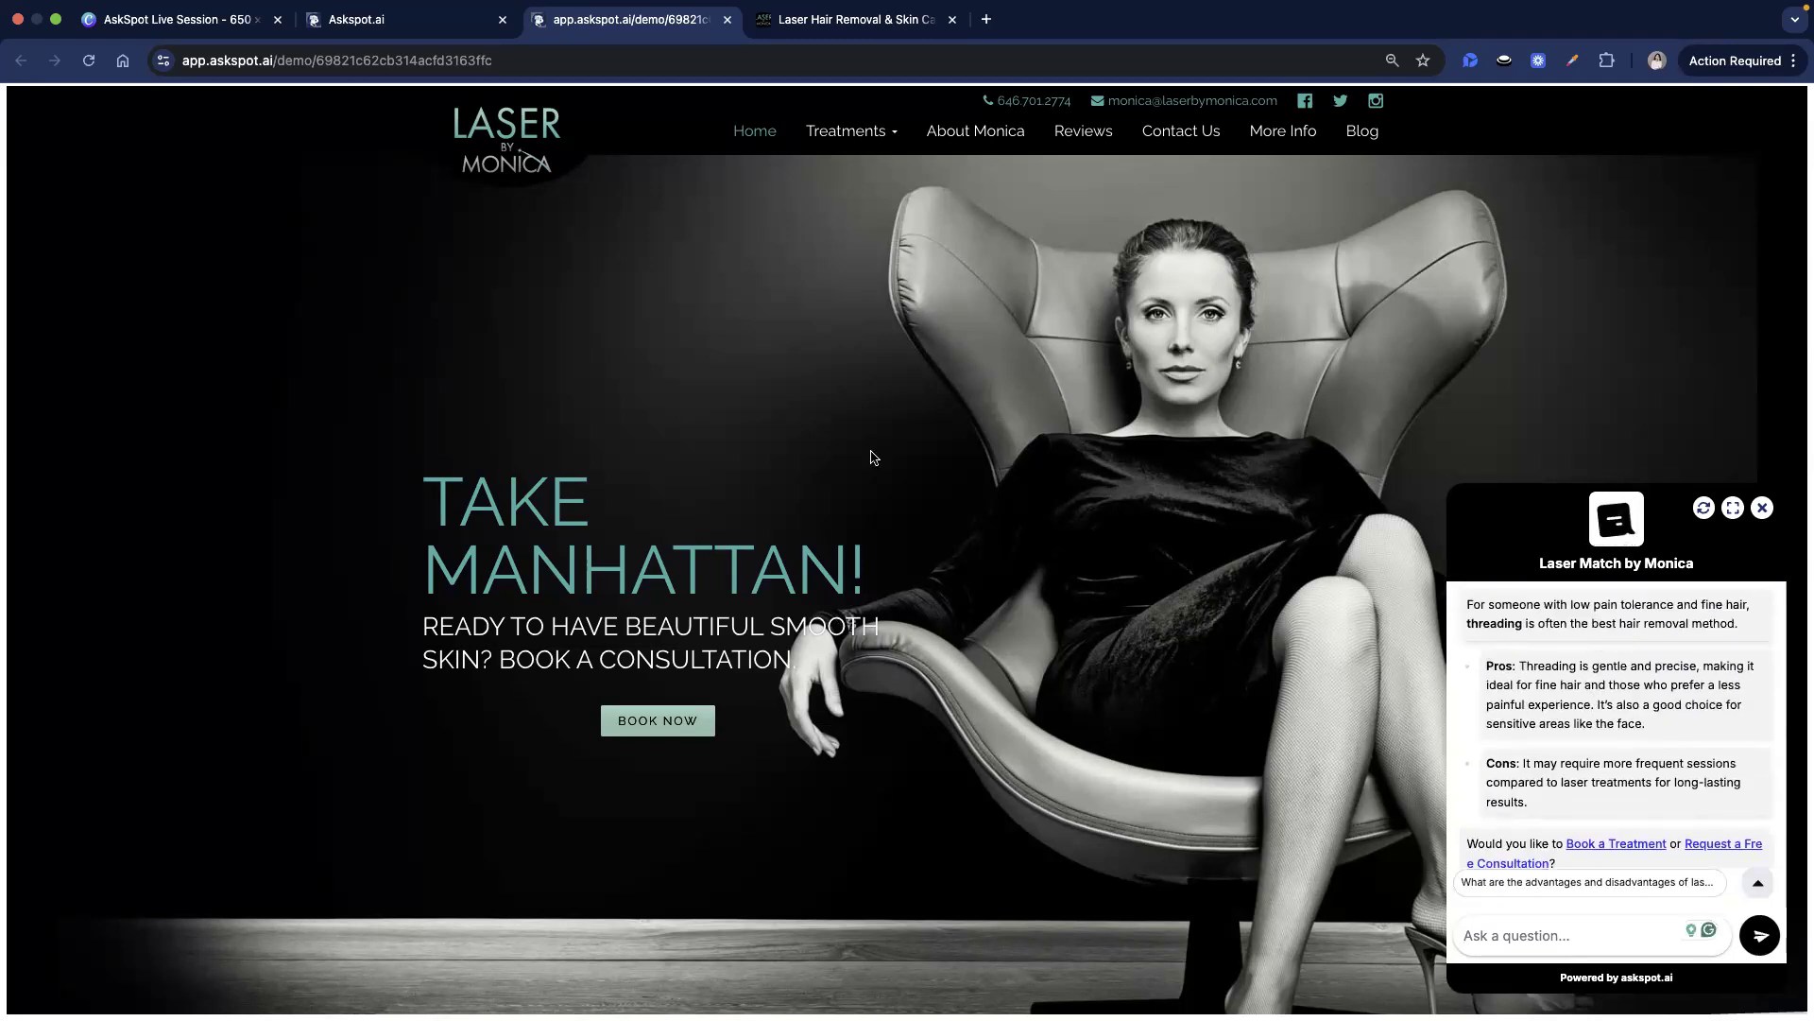
pyautogui.scroll(-1, 1595, 831)
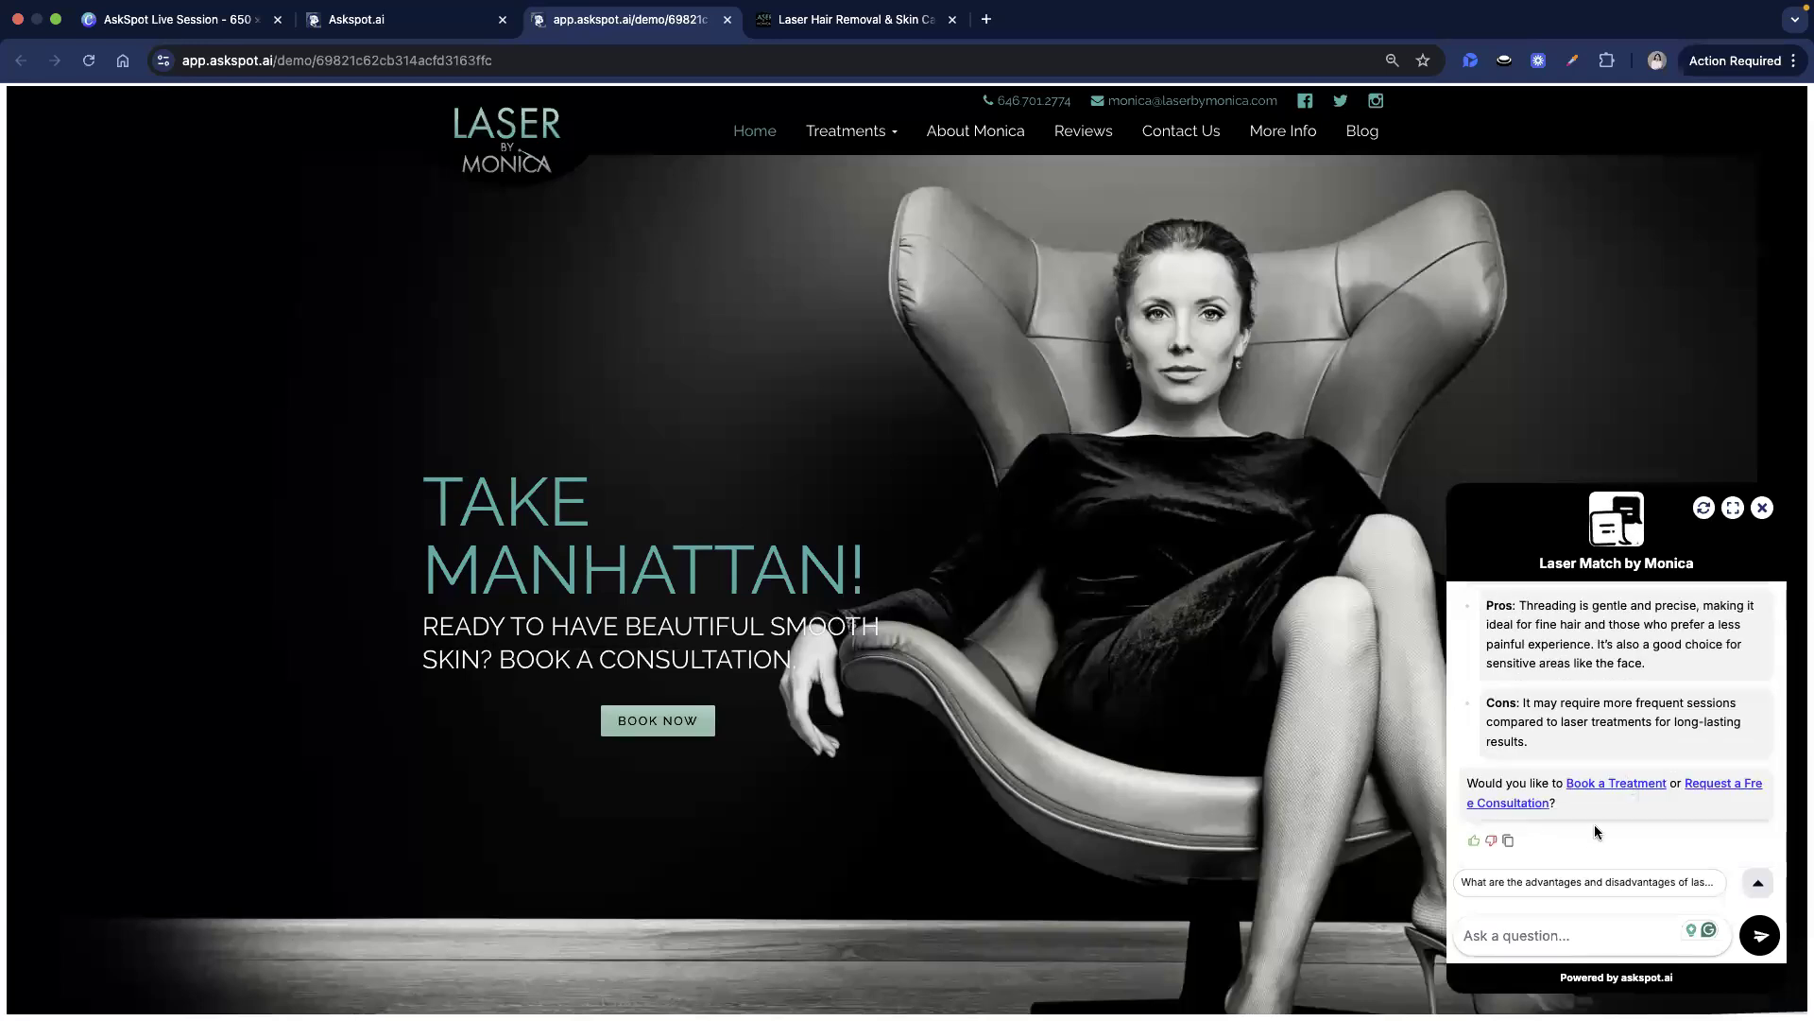
pyautogui.scroll(3, 1548, 778)
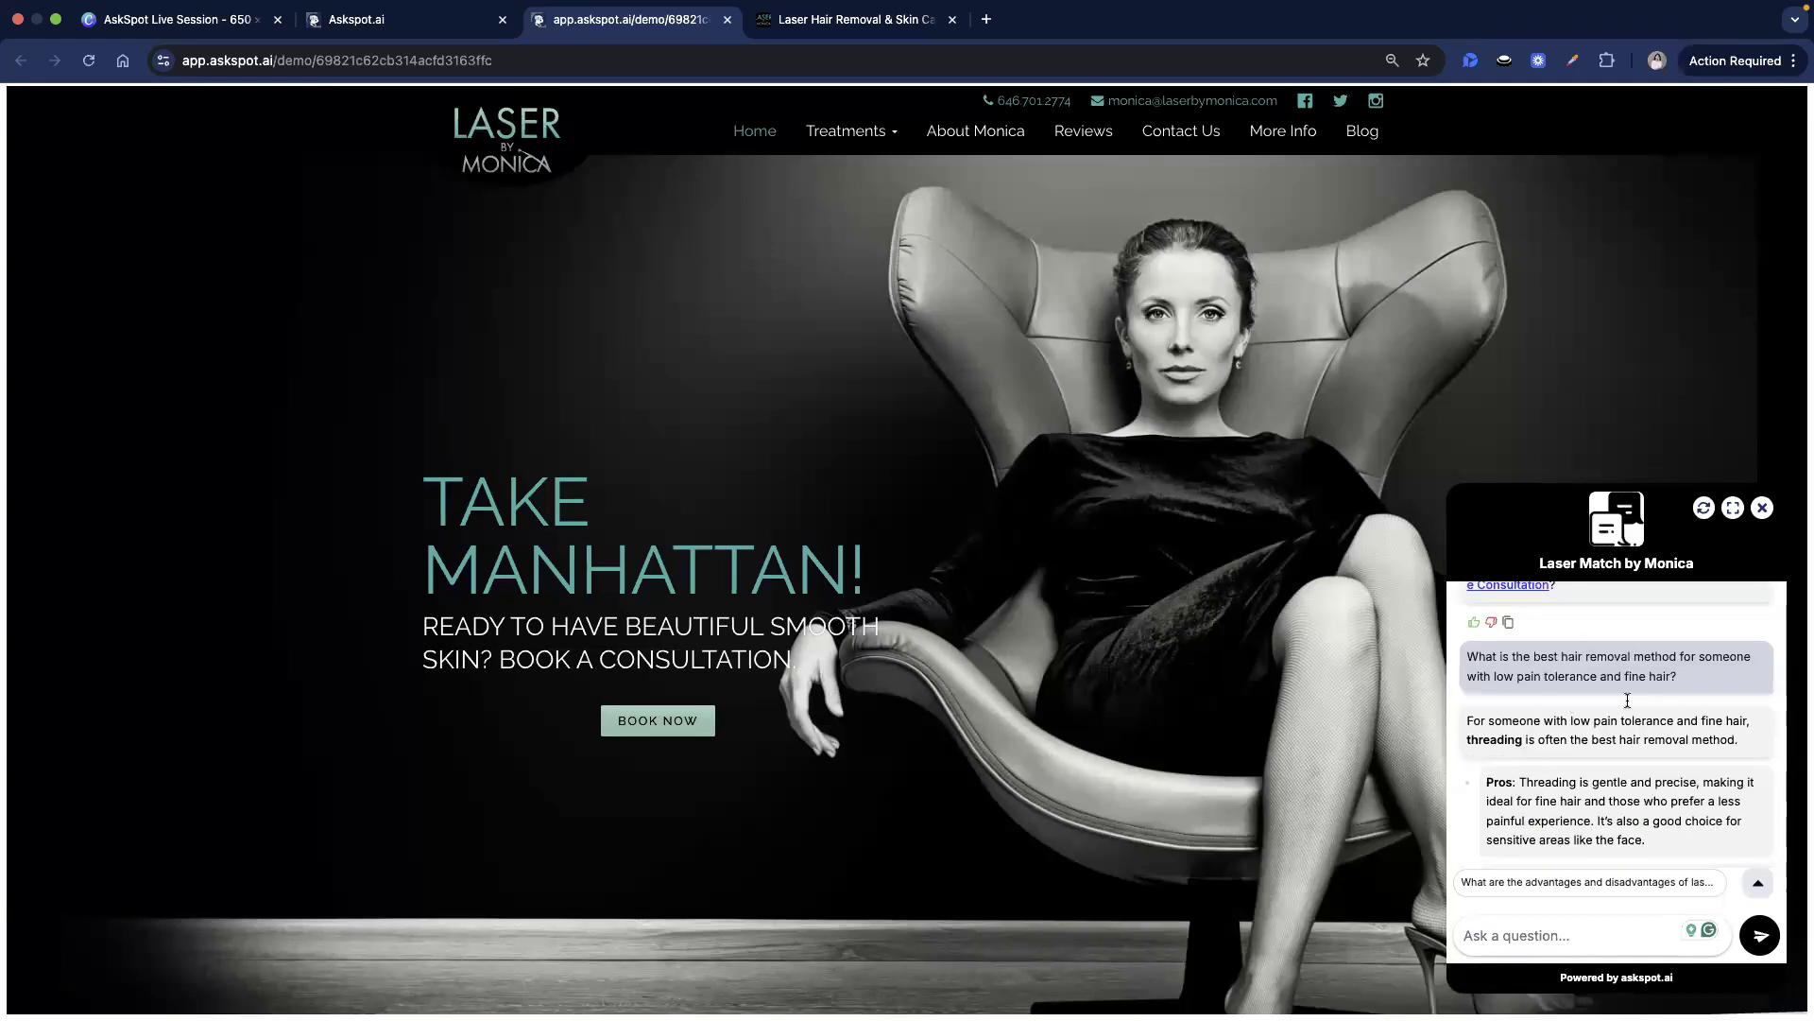
pyautogui.scroll(-2, 1532, 738)
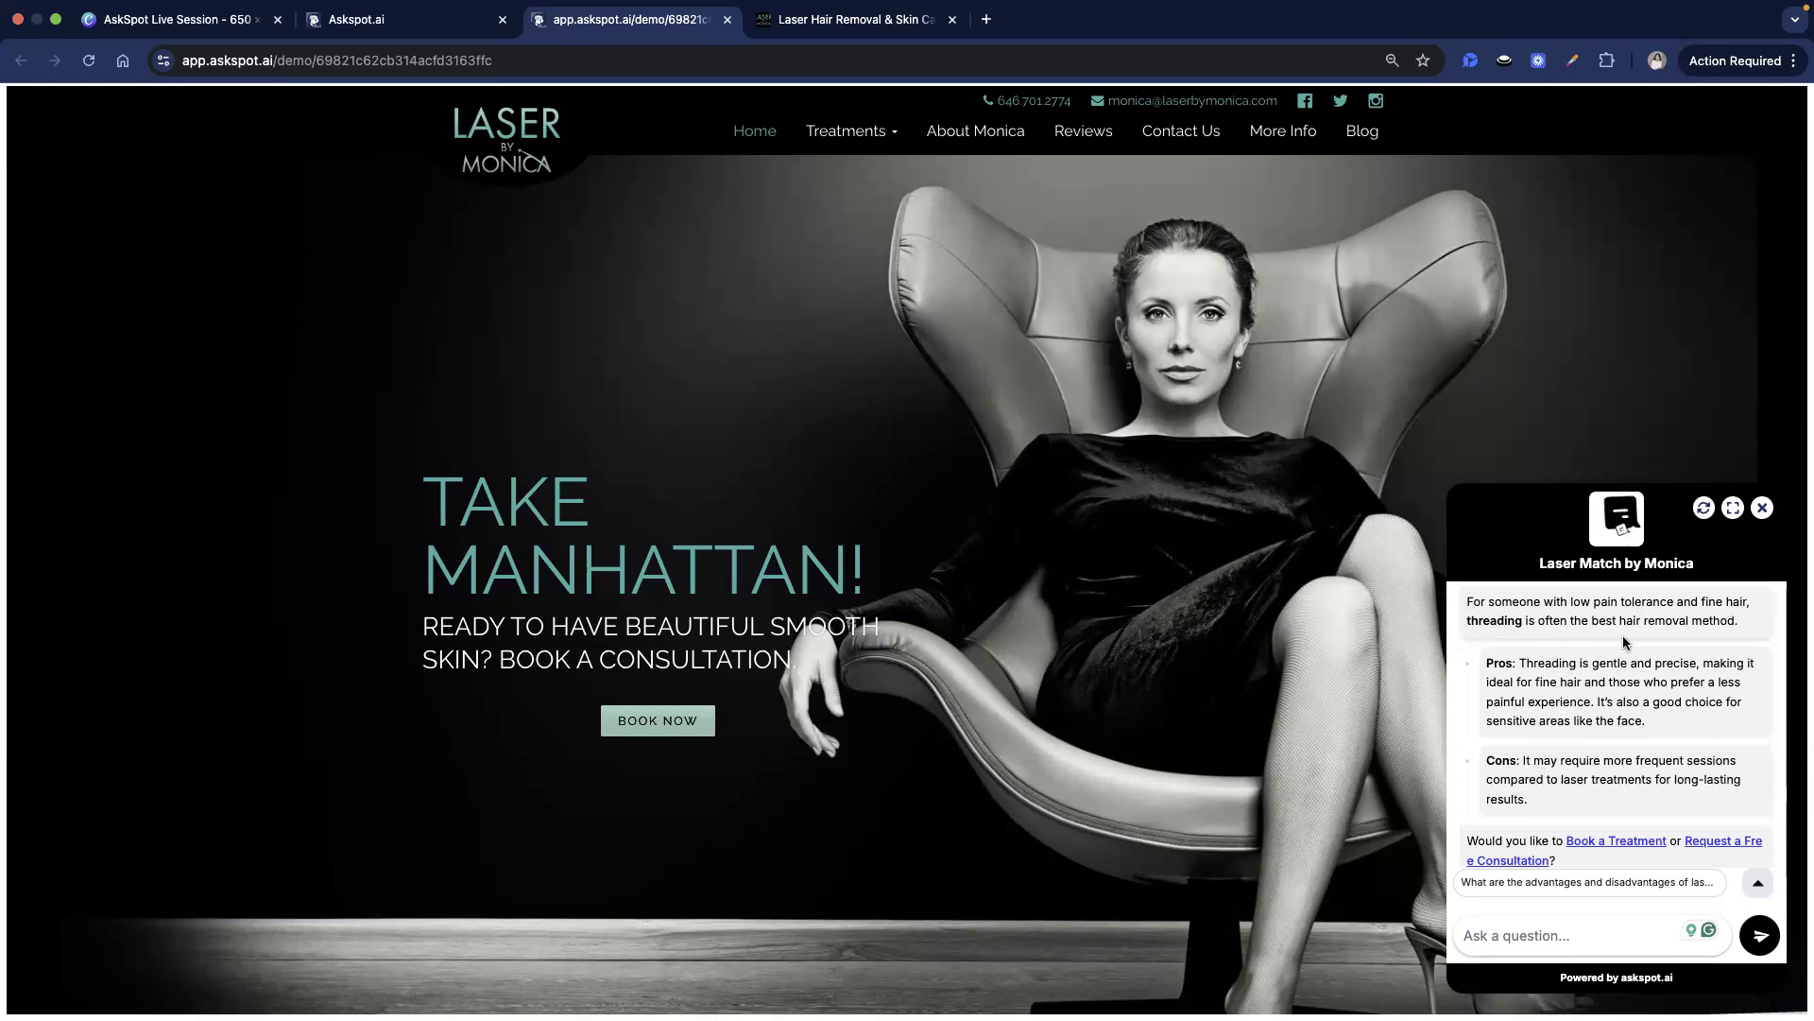
pyautogui.scroll(-1, 1527, 847)
pyautogui.scroll(-2, 1560, 786)
pyautogui.scroll(2, 1595, 809)
# Ask the suggested follow-up about the threading process and why it is recommended for fine hair and low pain tolerance, and review the explanation
pyautogui.click(1757, 882)
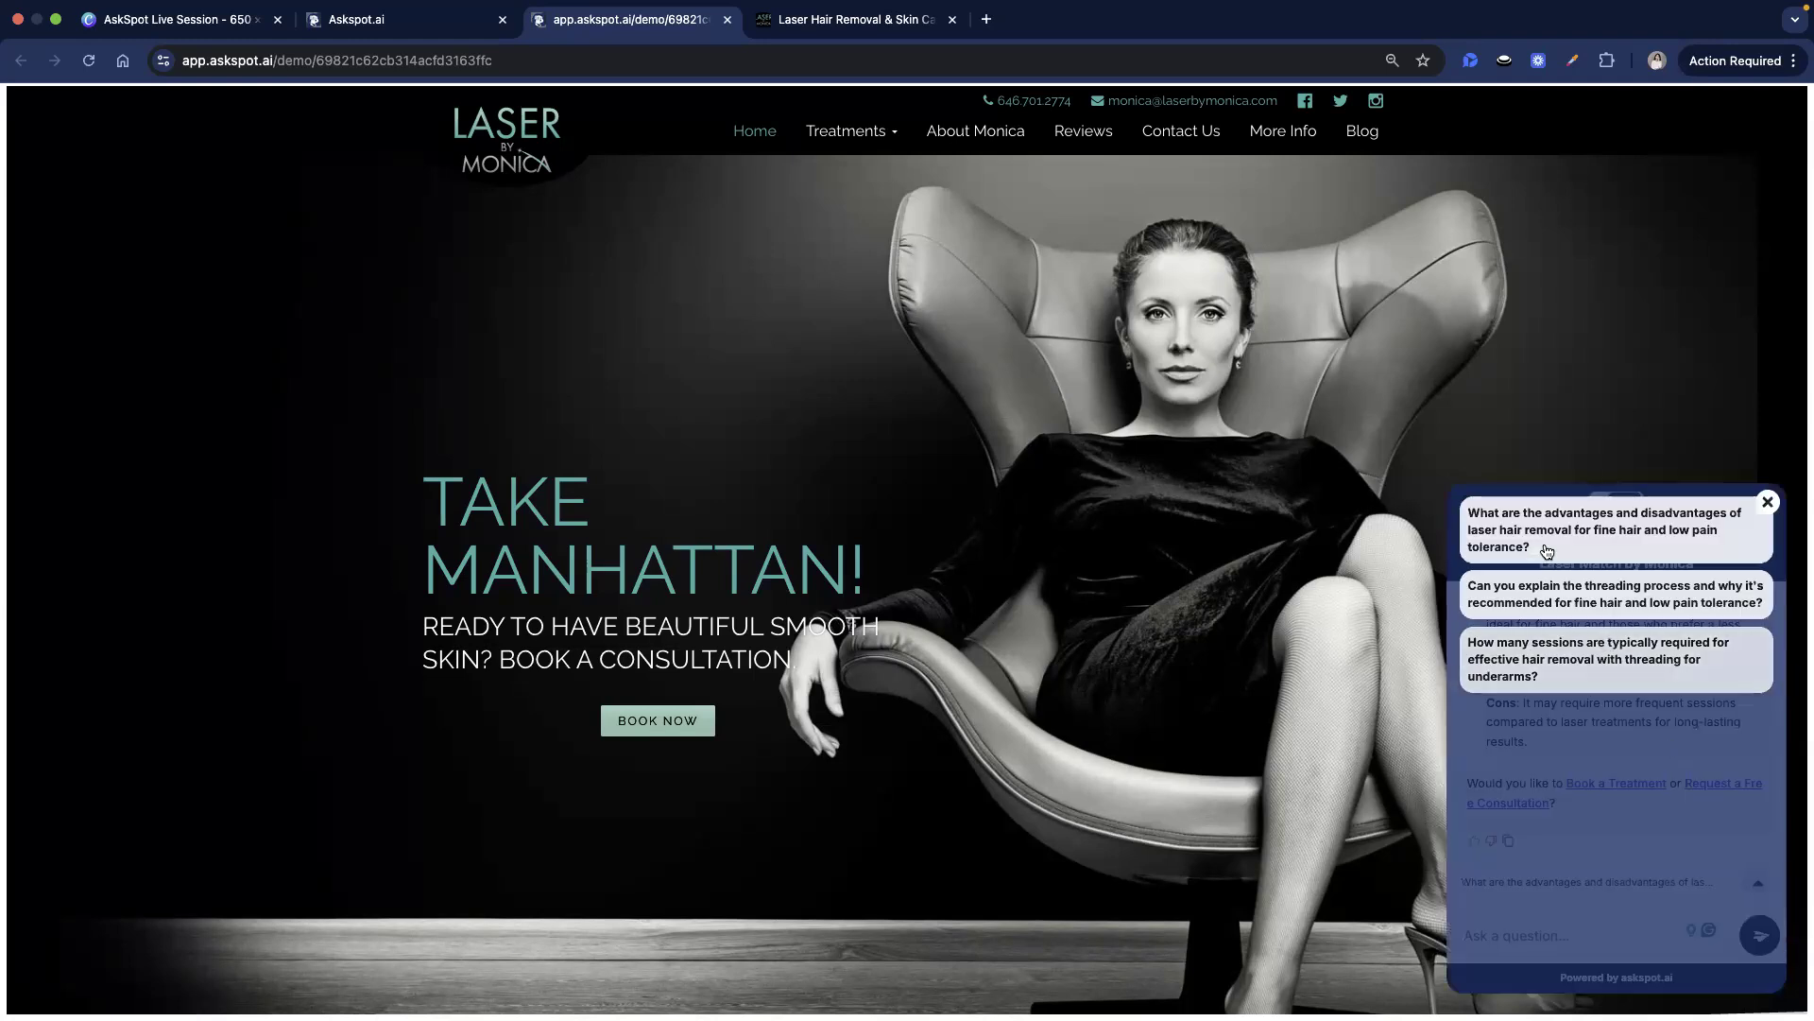
pyautogui.click(1573, 603)
pyautogui.scroll(-5, 1340, 729)
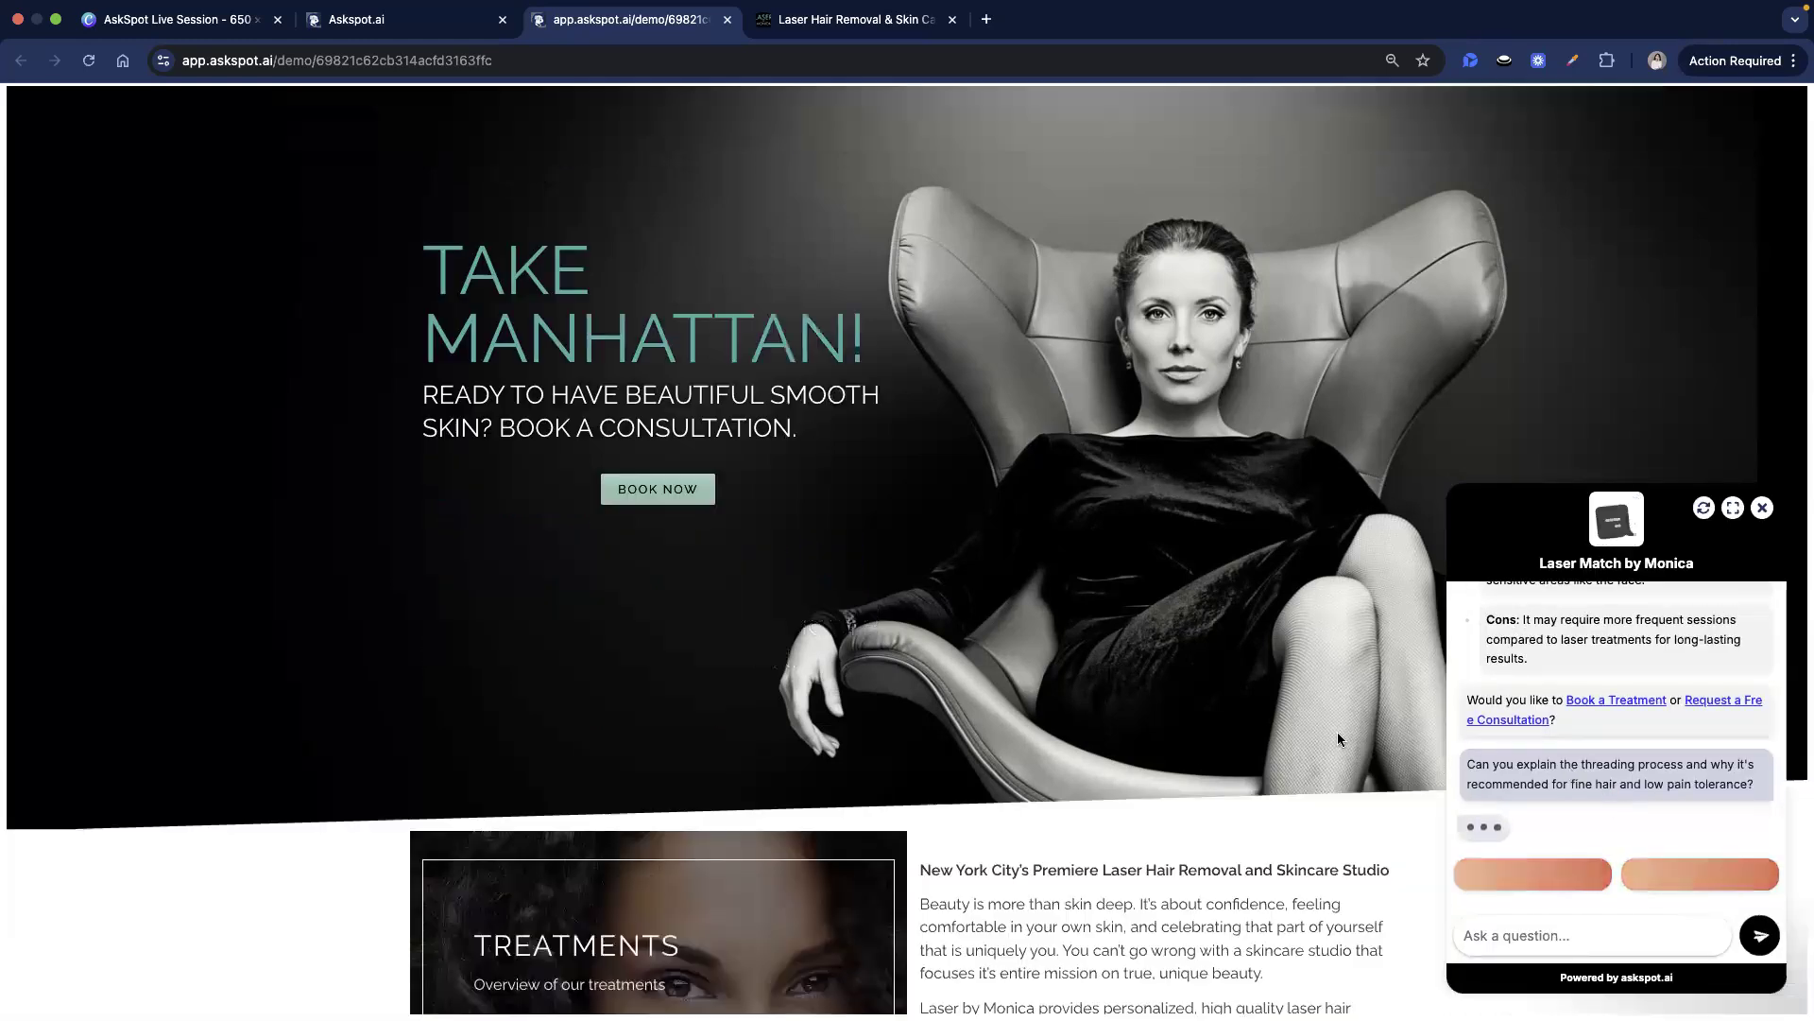
pyautogui.scroll(3, 1340, 728)
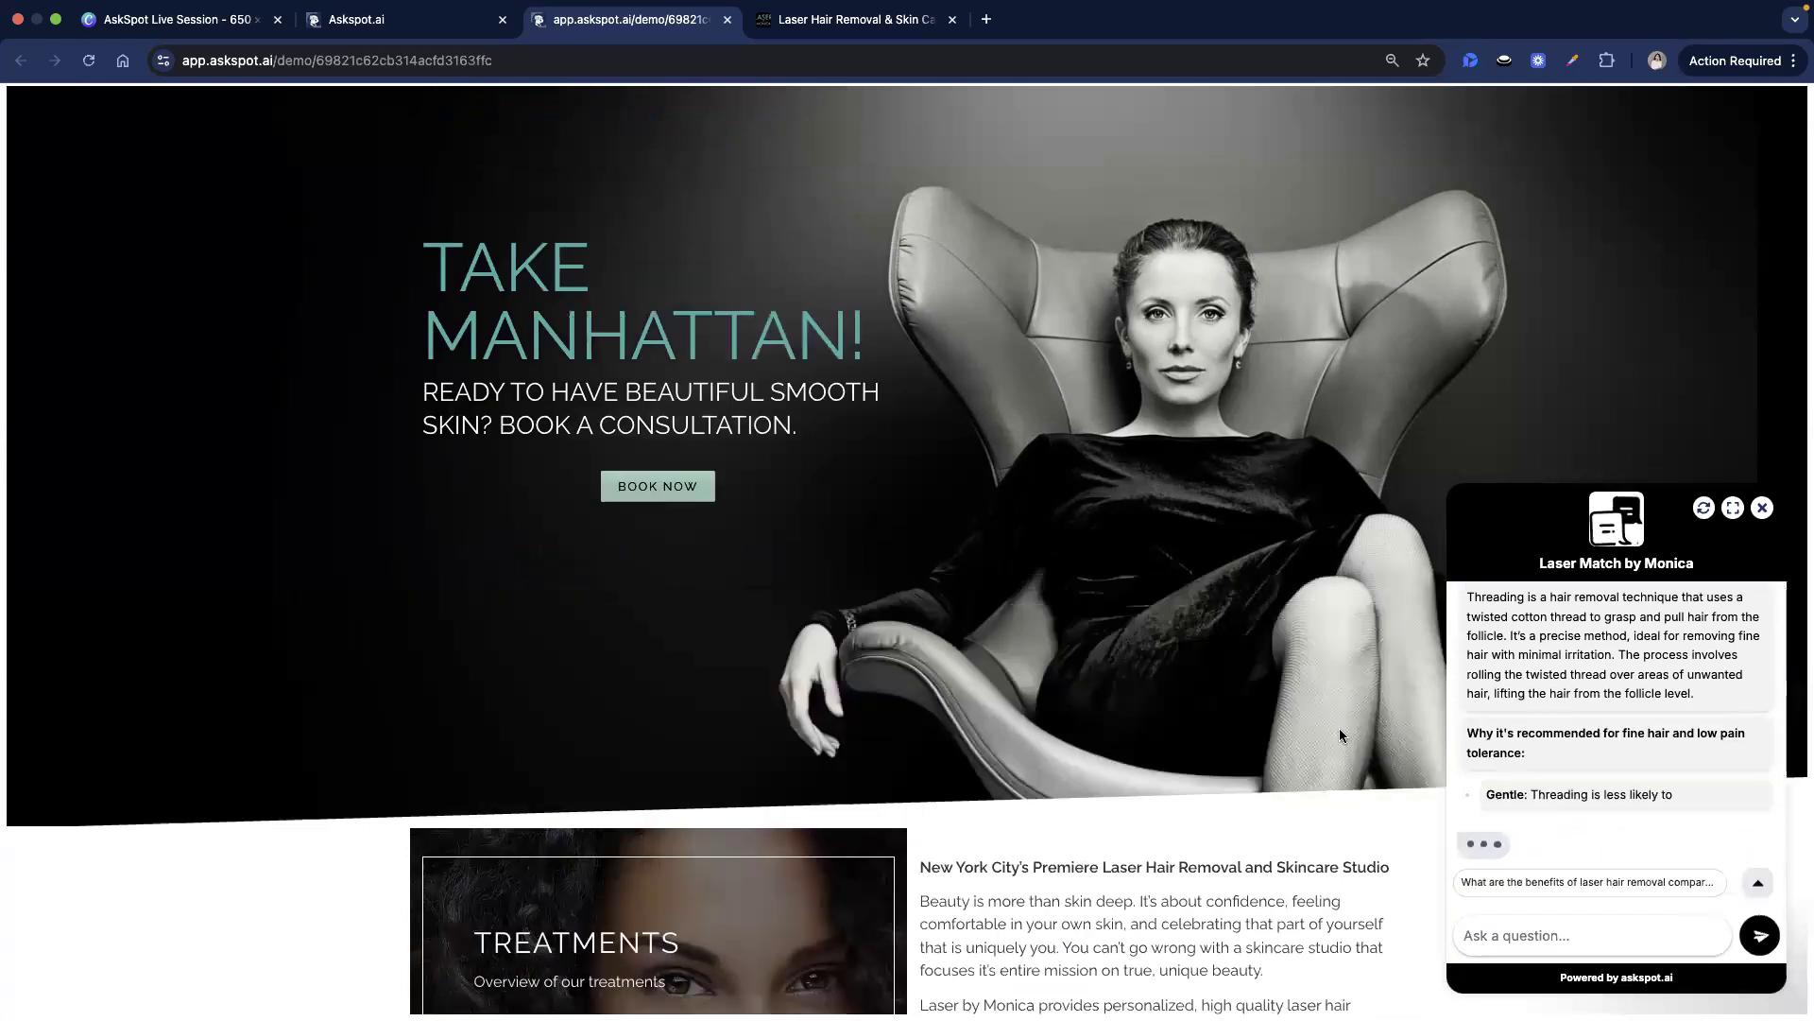
pyautogui.scroll(3, 1542, 664)
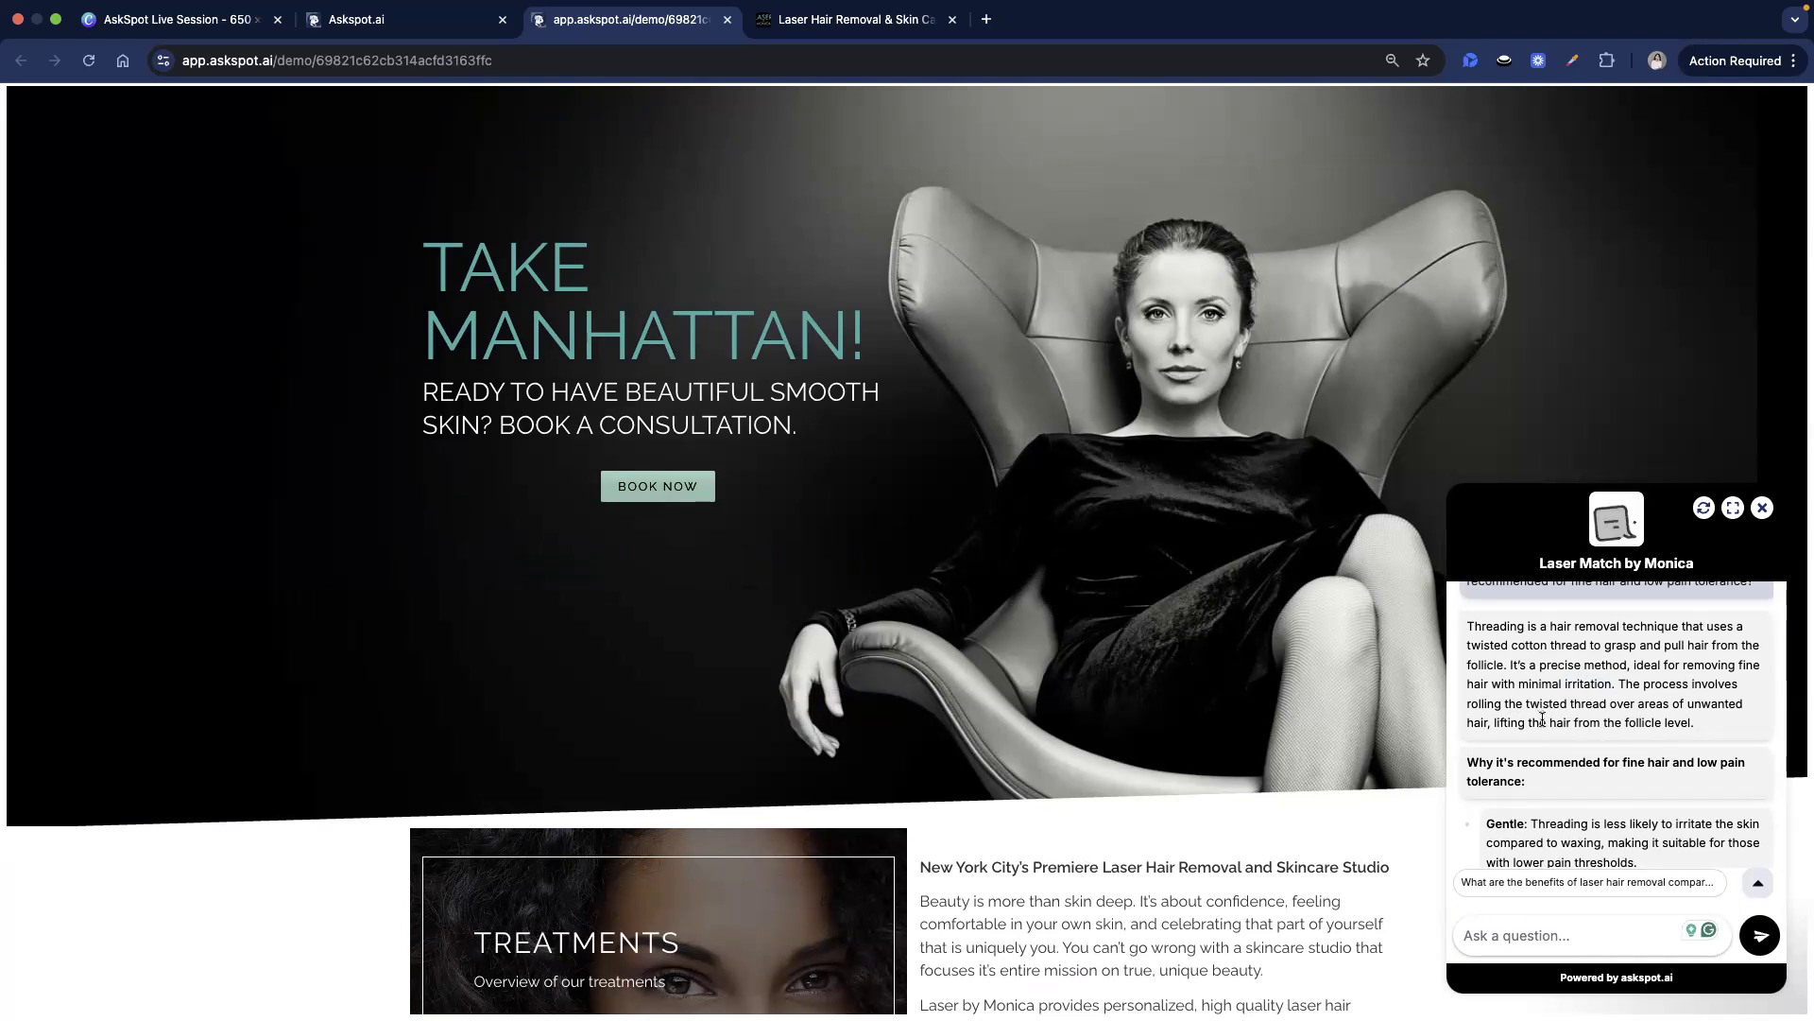
pyautogui.scroll(-4, 1547, 701)
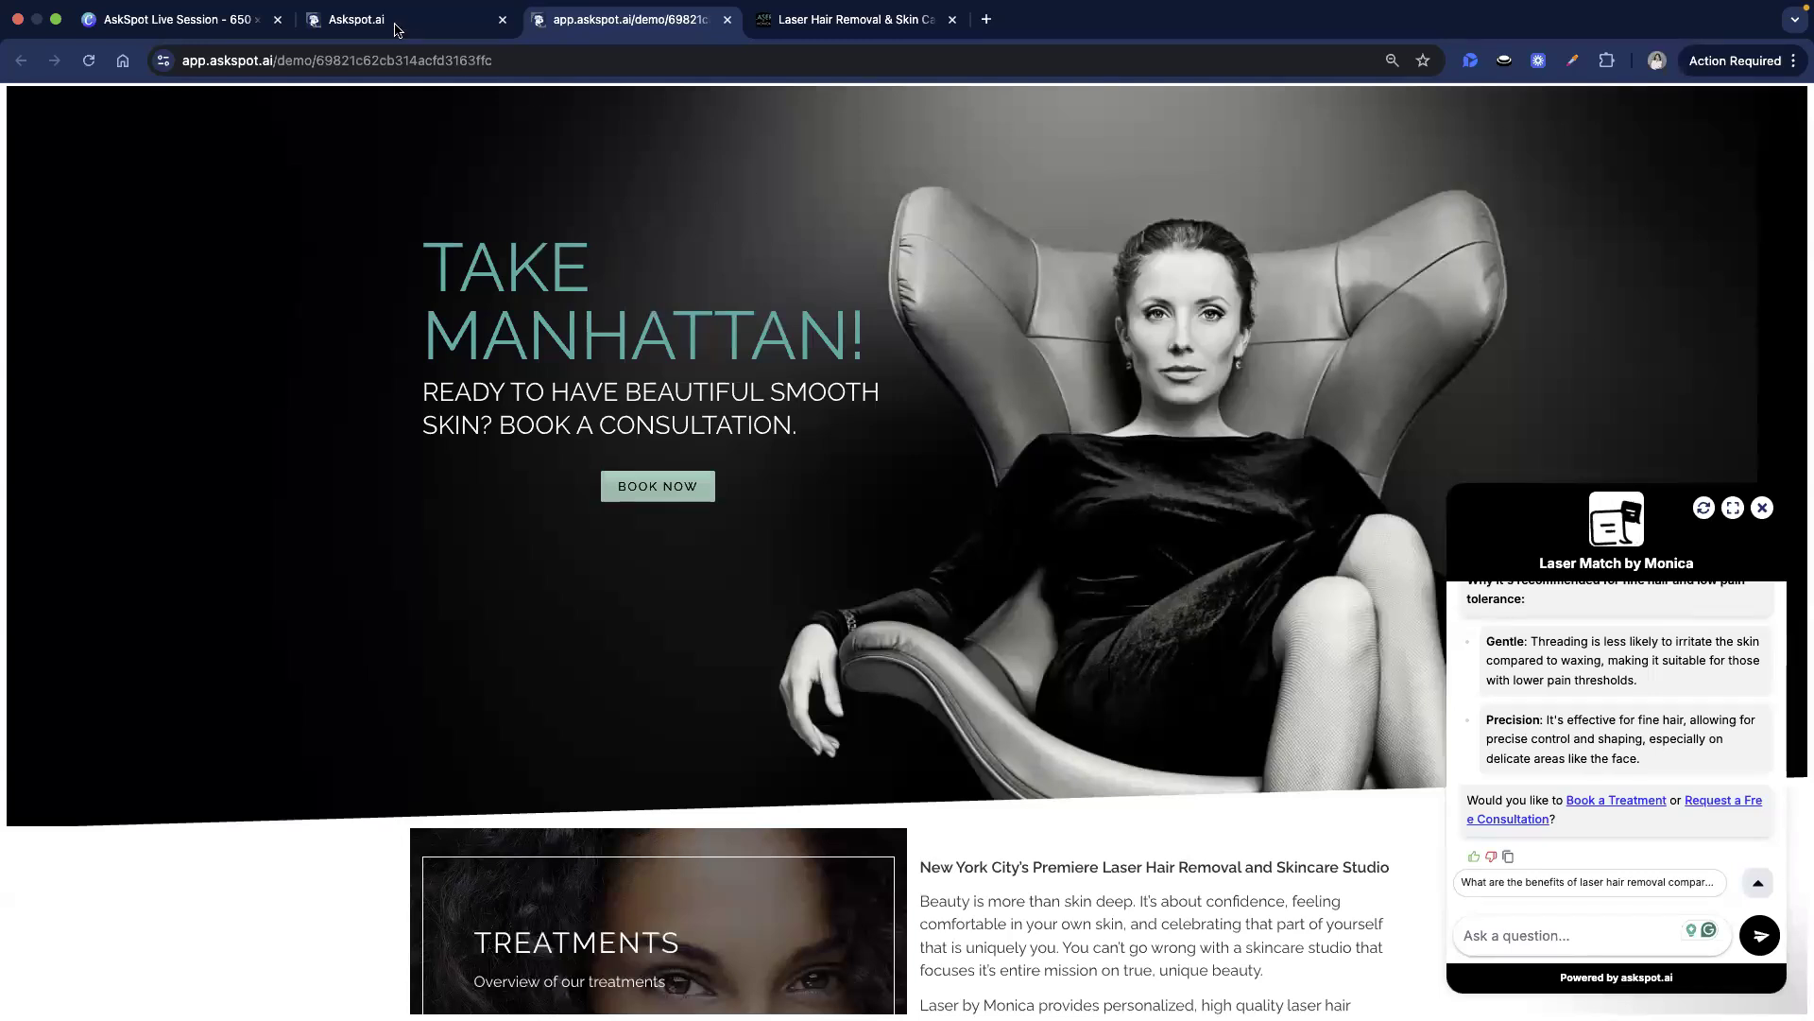
# Enable copy sharing in the Hair Removal Studio Assistant's share settings, save it and copy the chatbot's share link
pyautogui.click(449, 20)
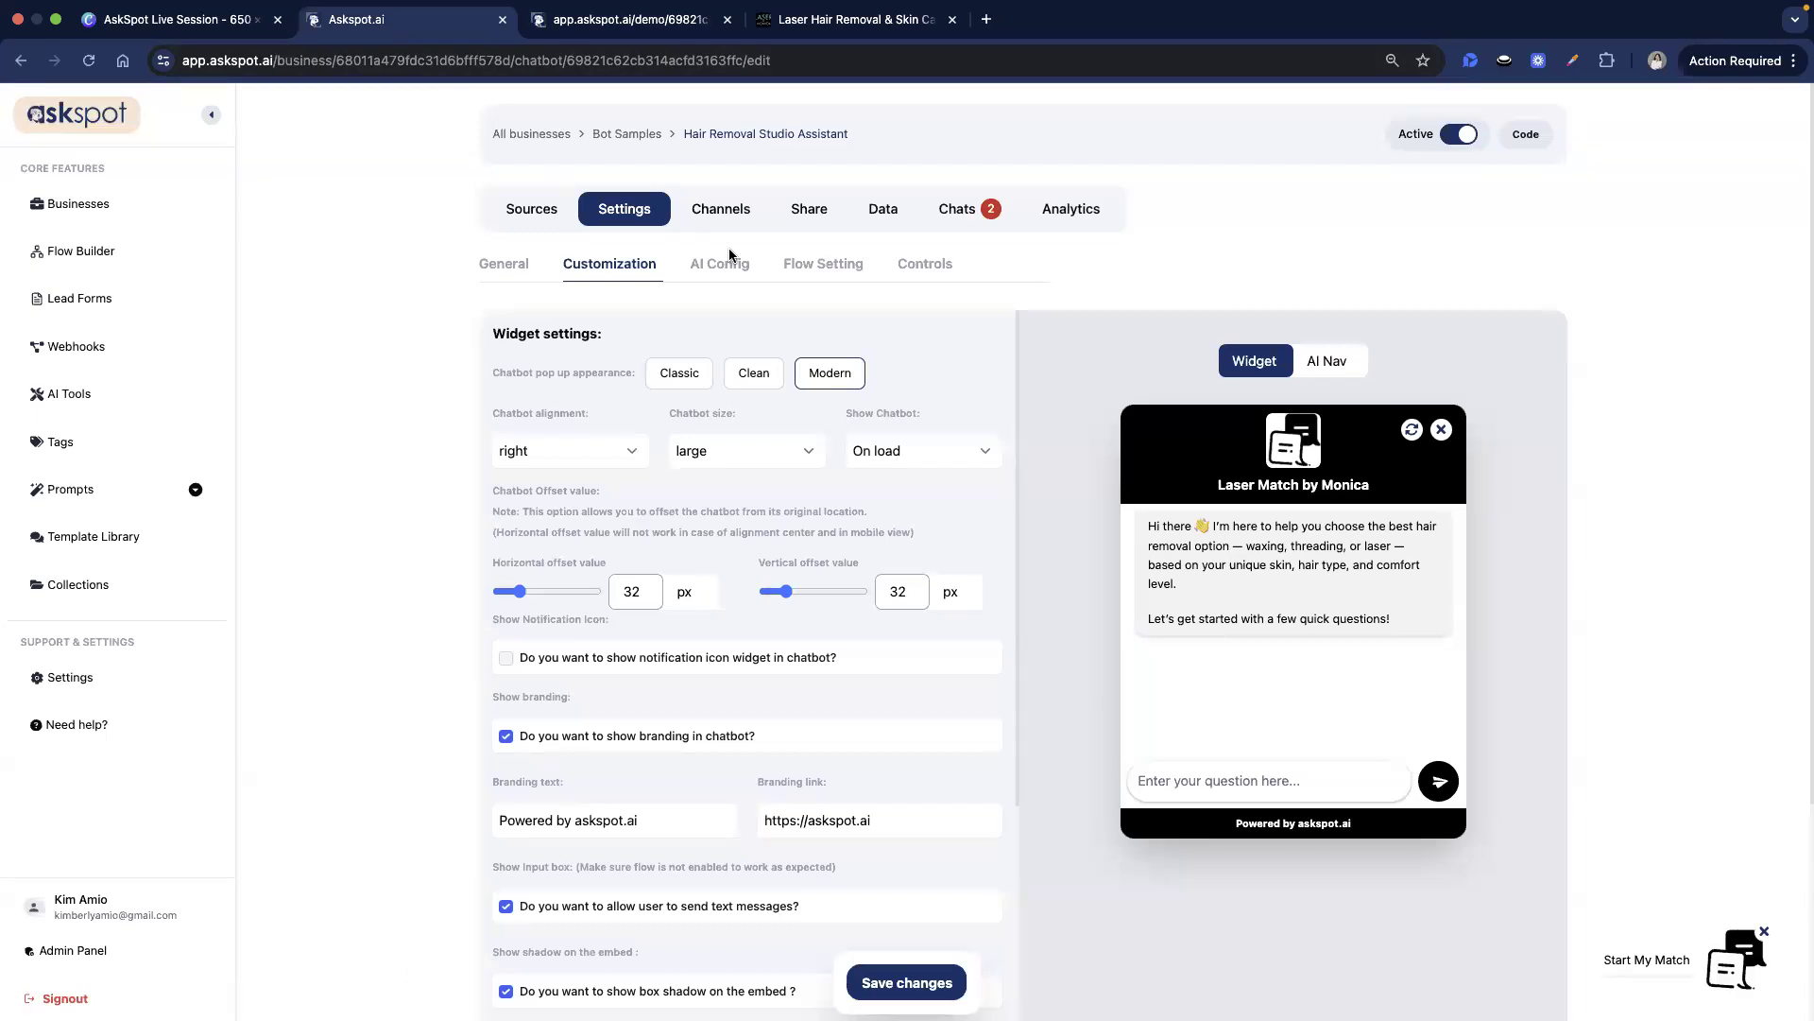
pyautogui.click(818, 219)
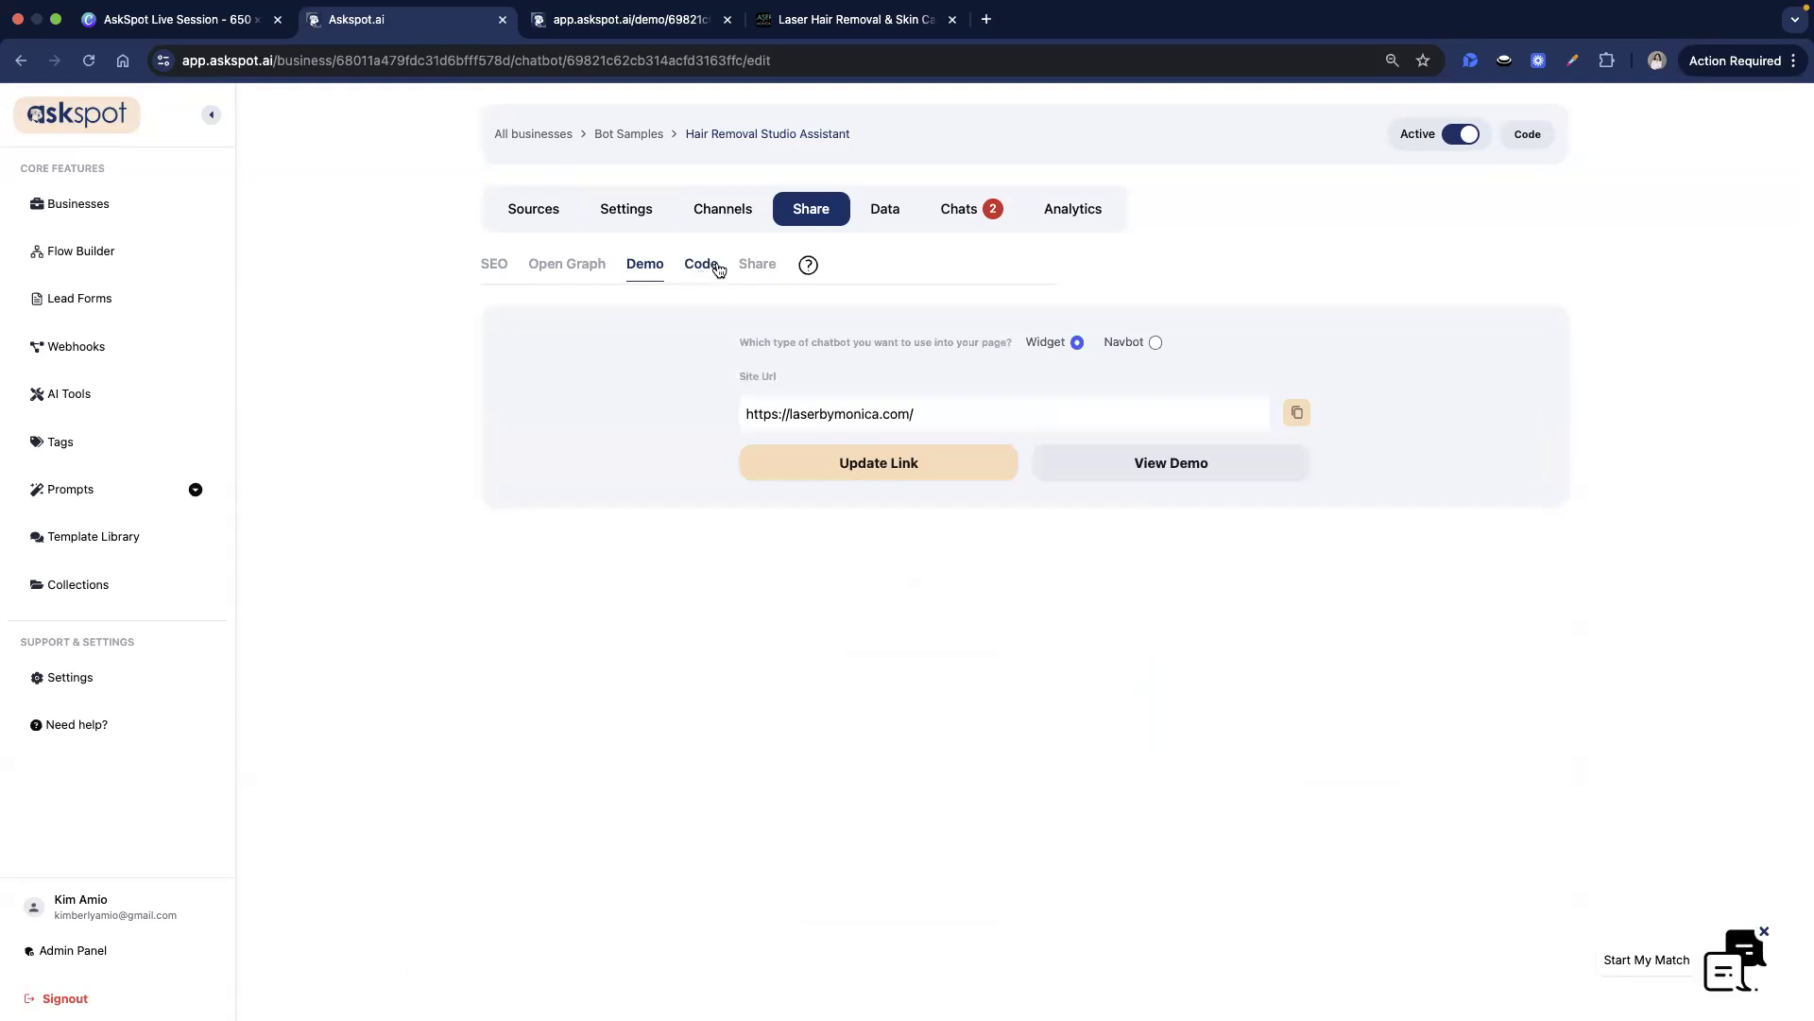
pyautogui.click(756, 266)
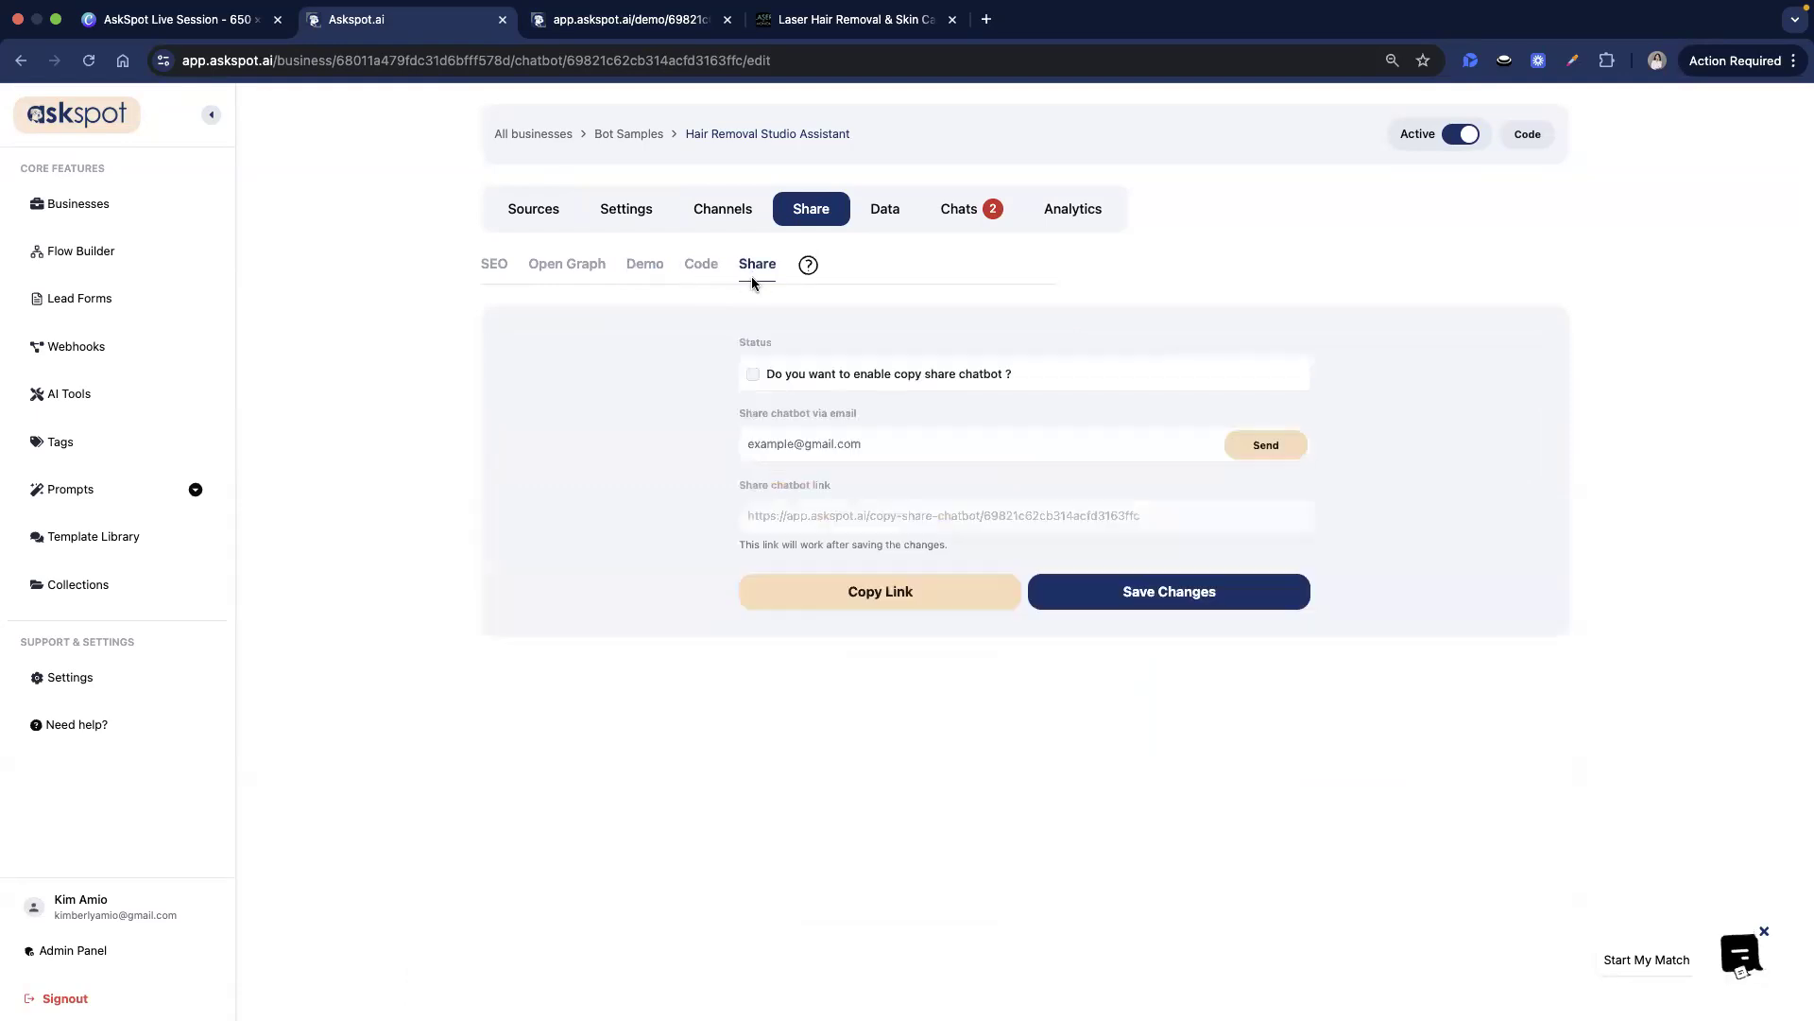
pyautogui.click(754, 375)
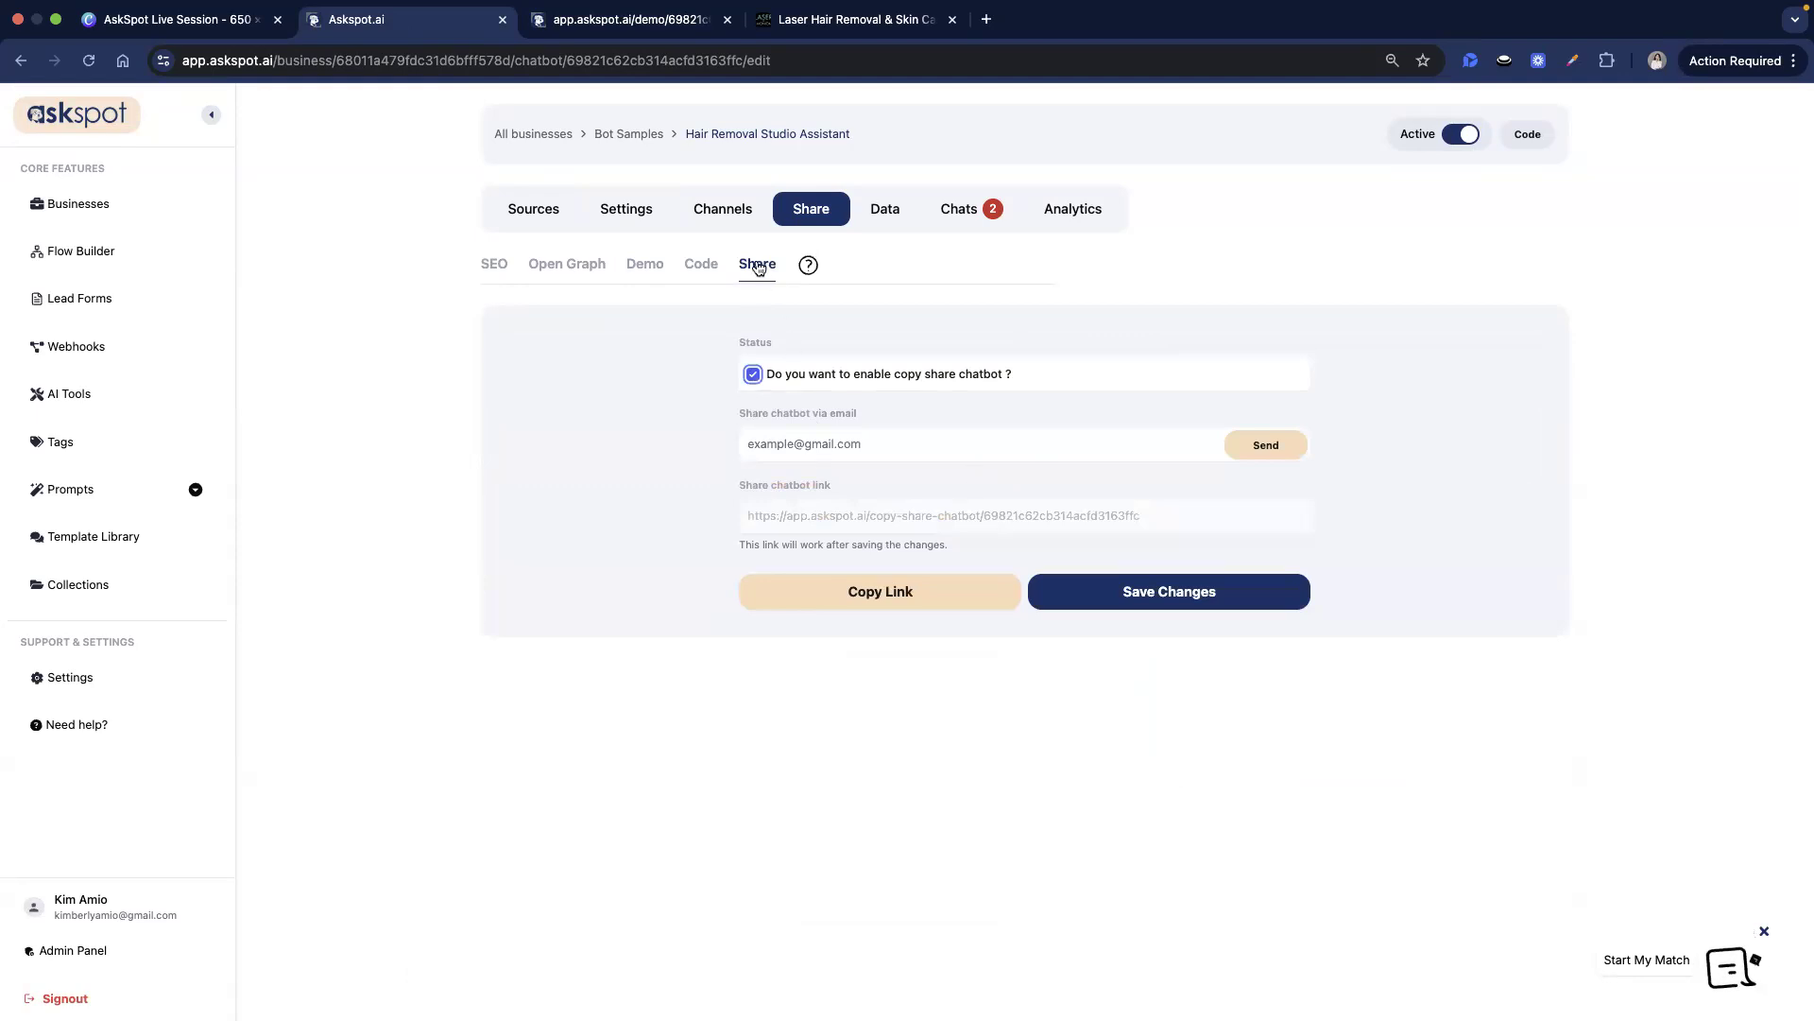
pyautogui.click(1092, 585)
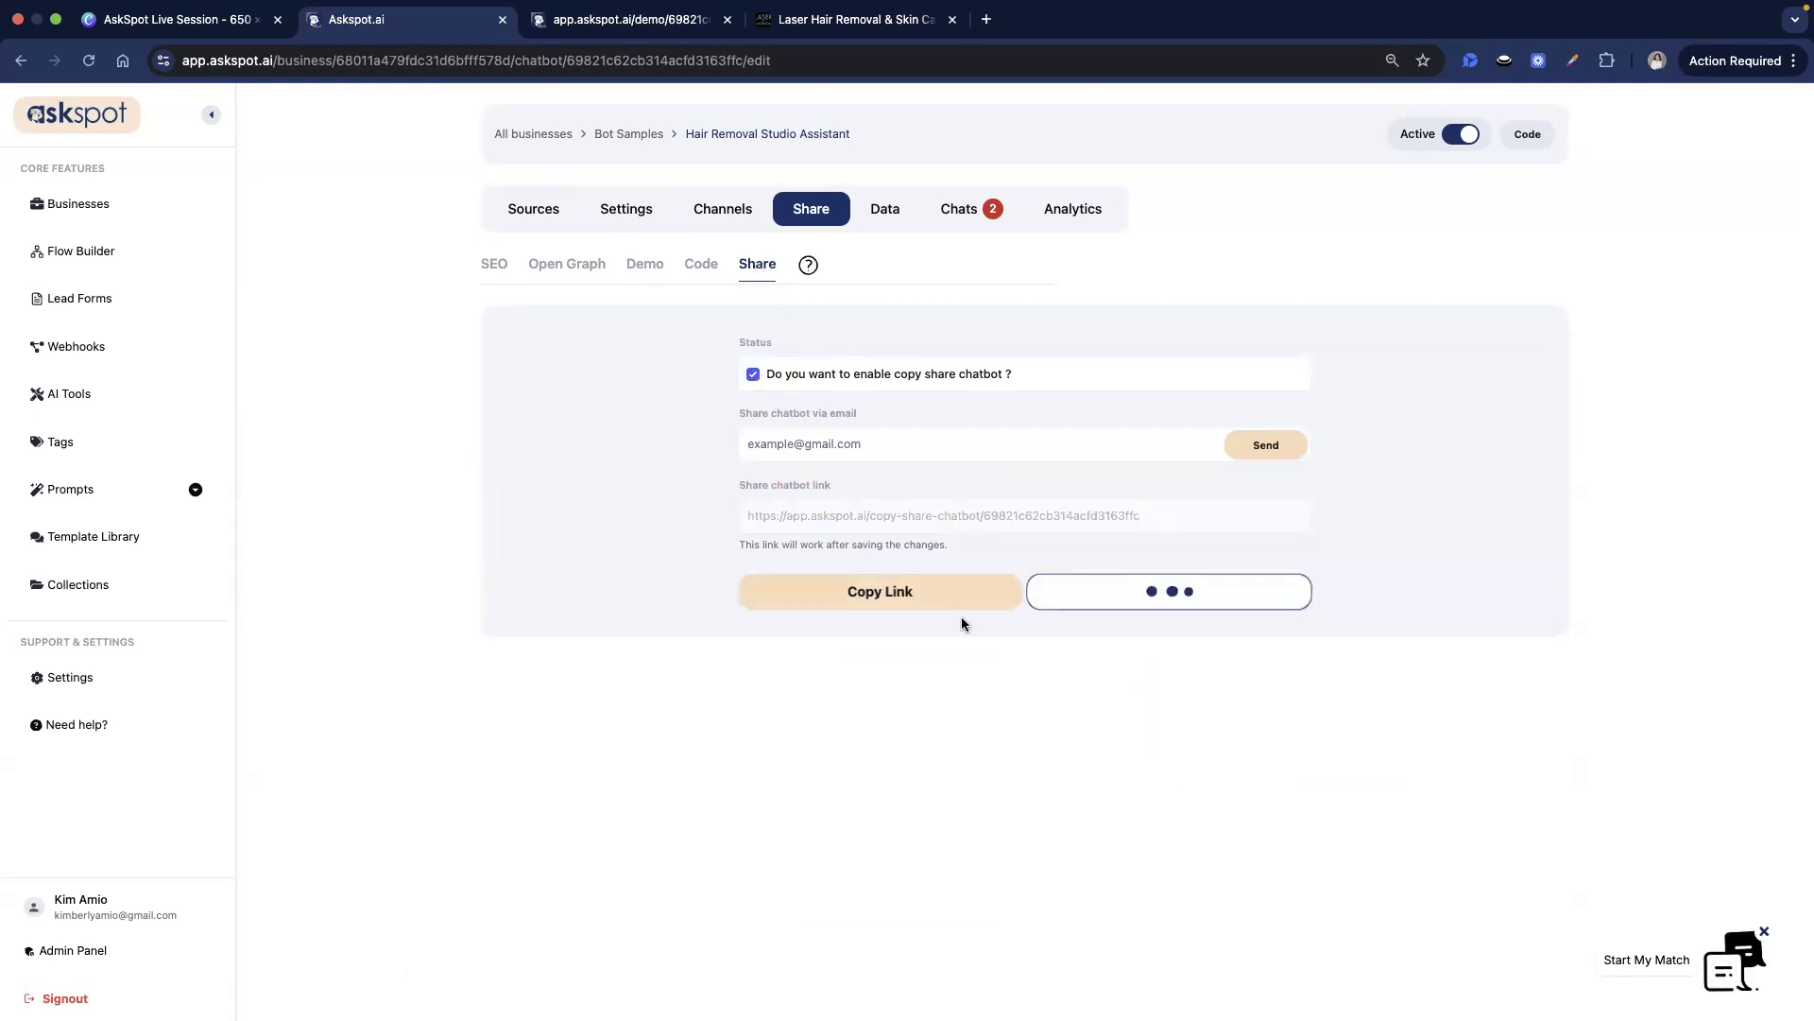
pyautogui.click(899, 592)
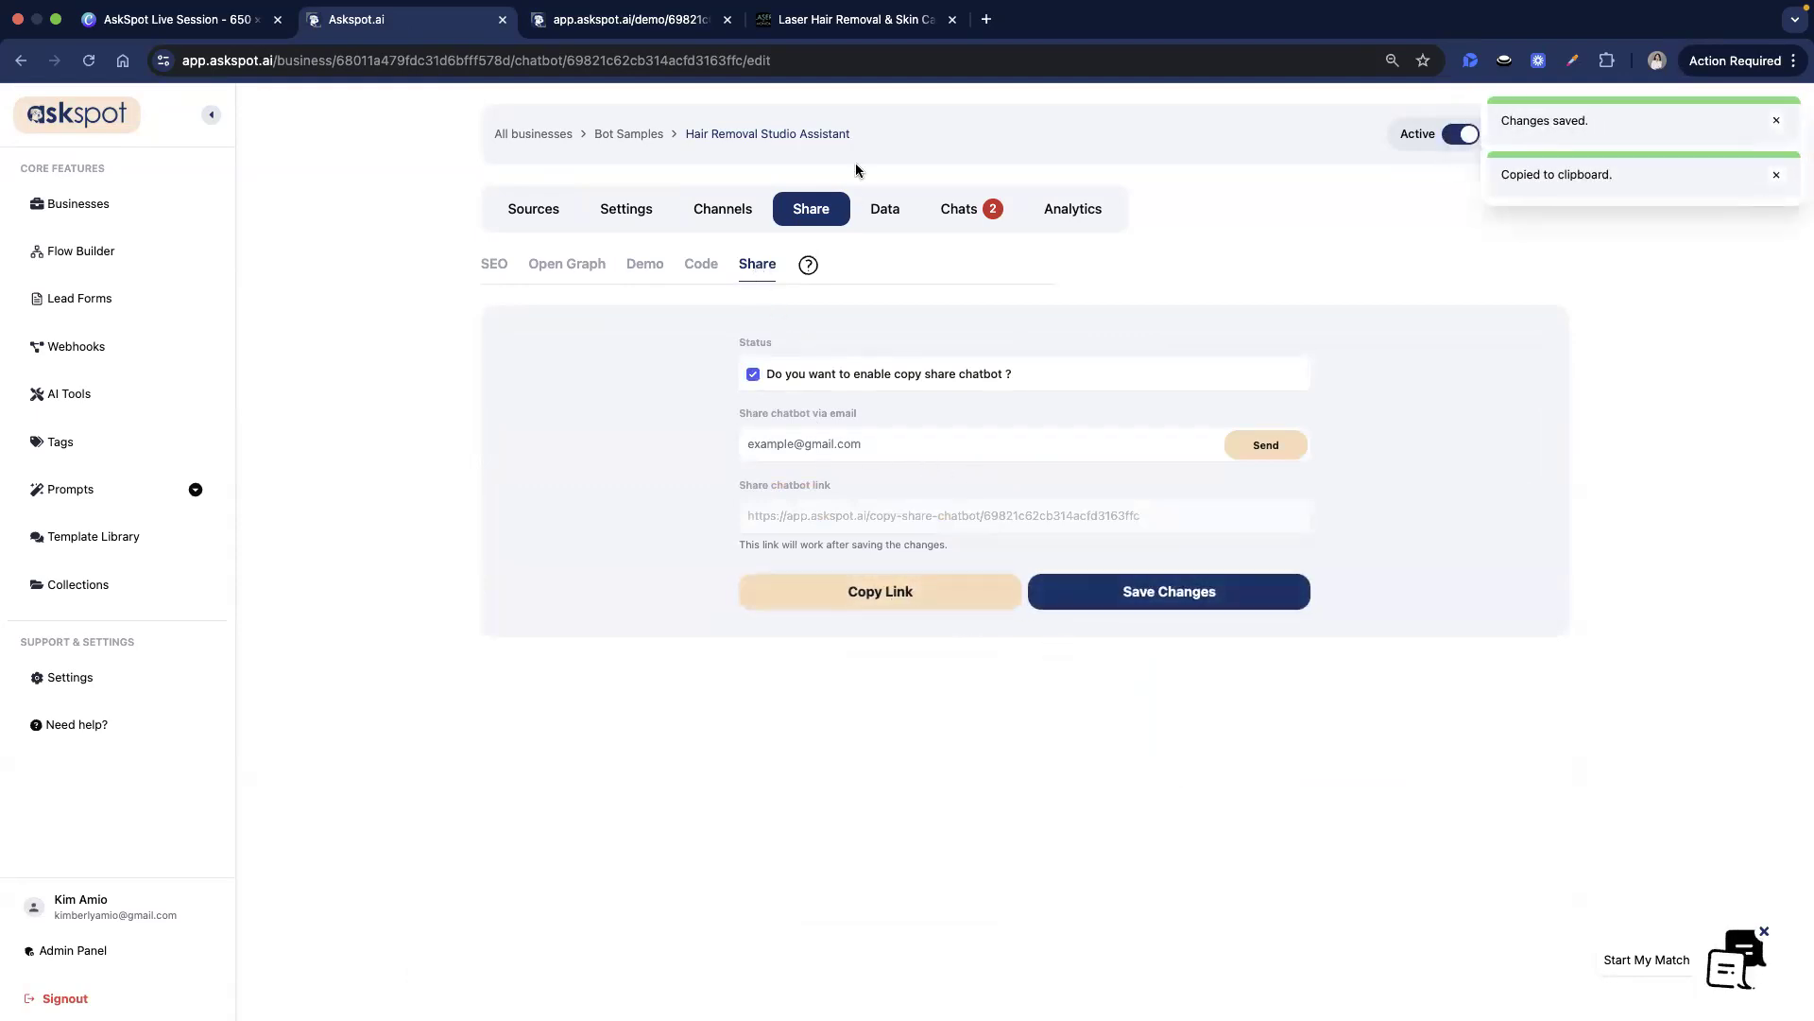